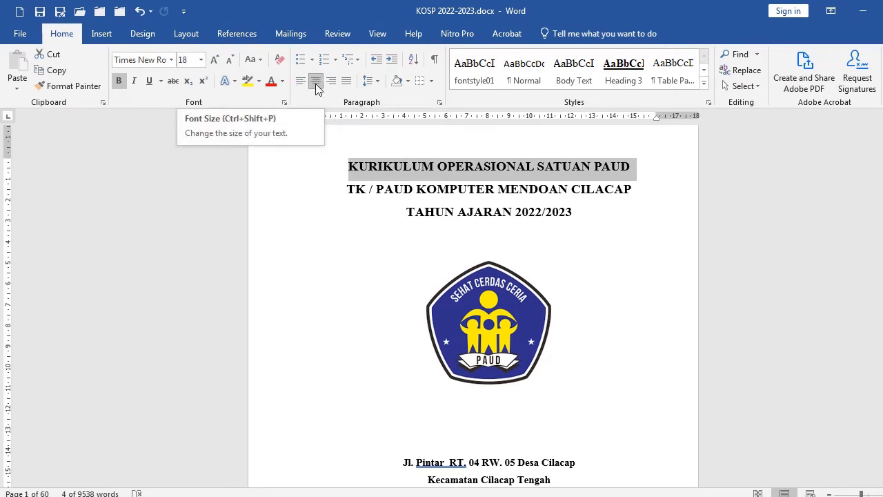
Insert the picture download.png on the empty line above the existing logo on the cover page
left_click(491, 280)
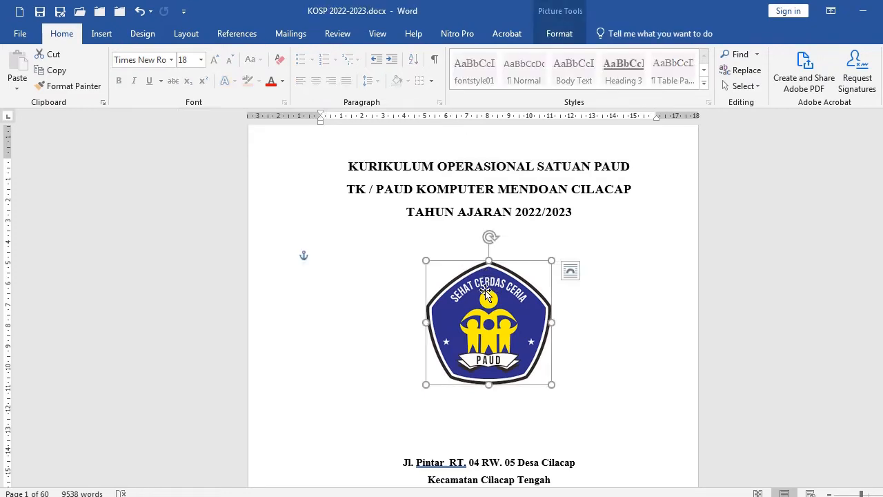
left_click(452, 231)
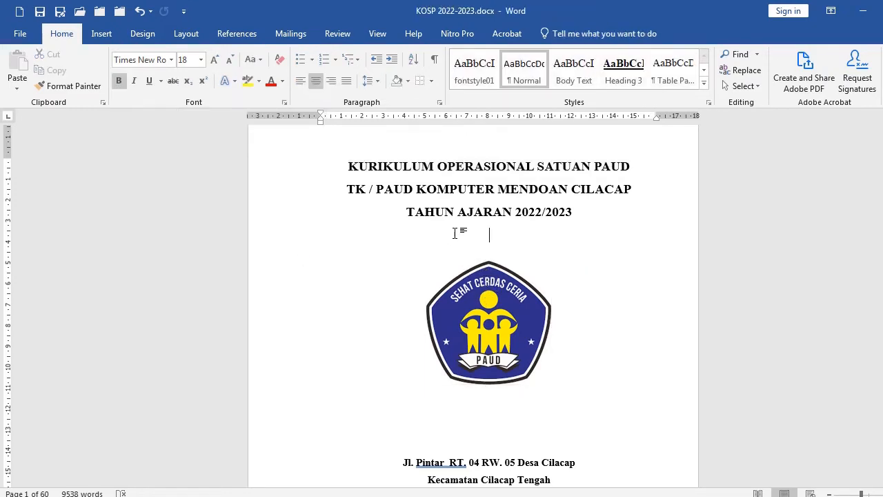
left_click(103, 35)
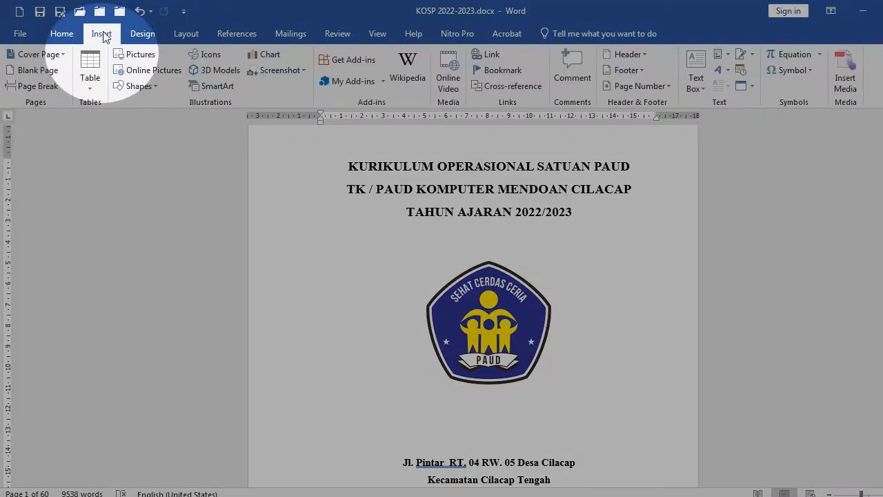
left_click(133, 55)
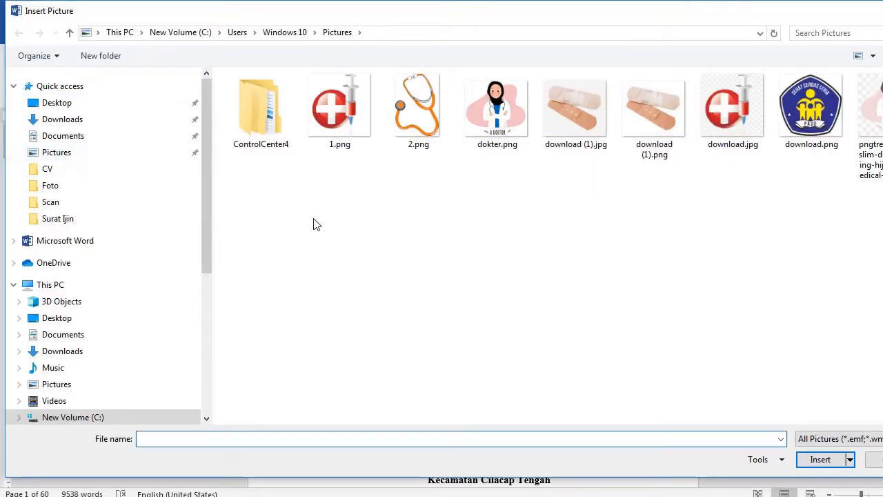
left_click(816, 129)
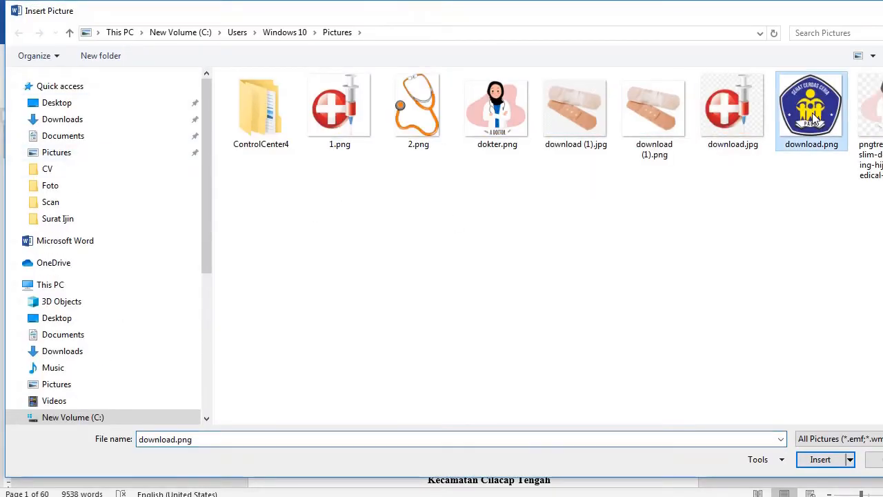
left_click(821, 460)
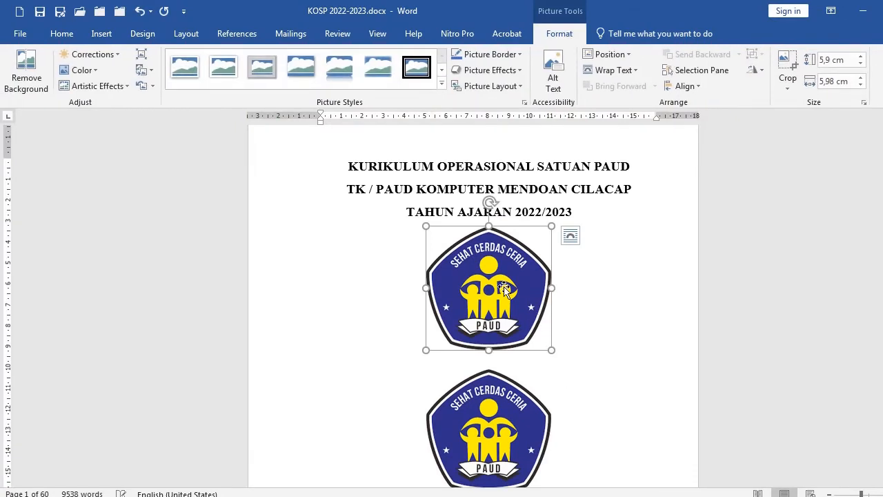
Set the newly inserted logo's text wrapping to In Front of Text
left_click_drag(513, 279, 481, 284)
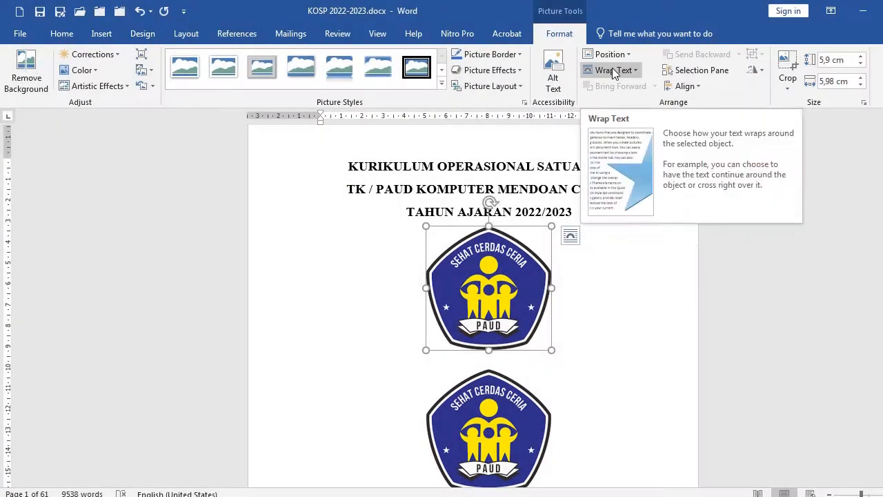
left_click(612, 68)
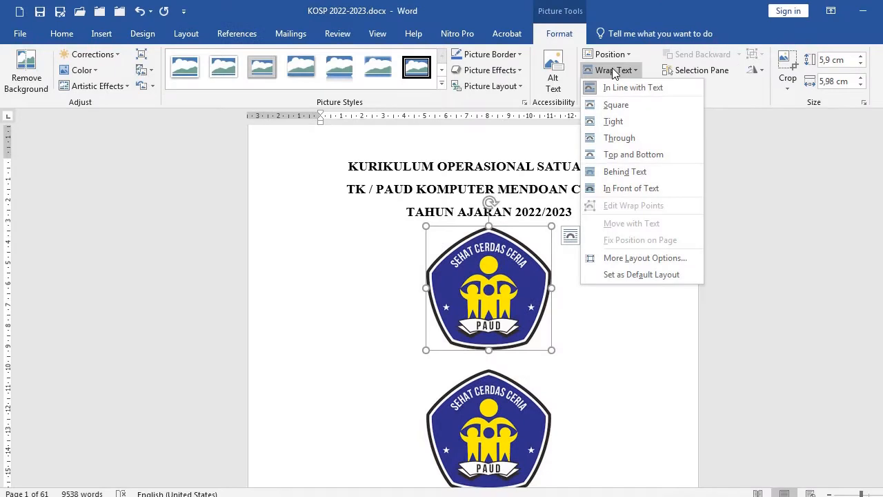
left_click(622, 189)
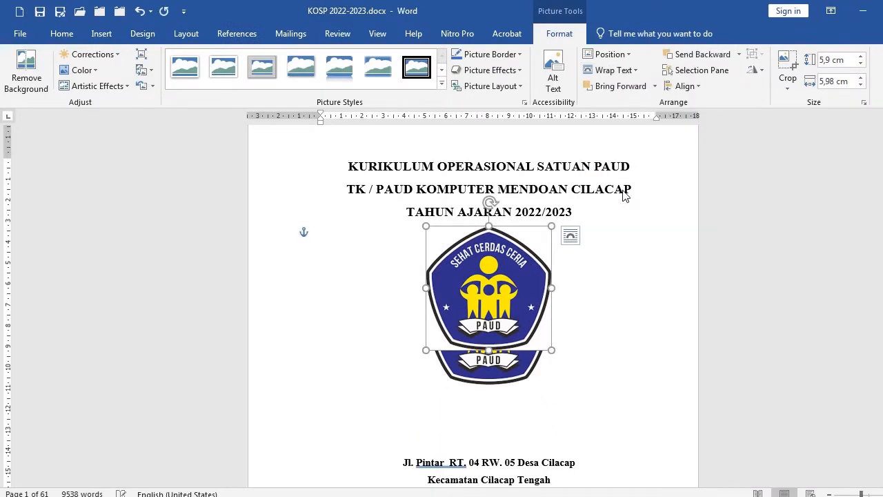
Drag the new logo beside the original one and delete it
left_click_drag(525, 292, 381, 318)
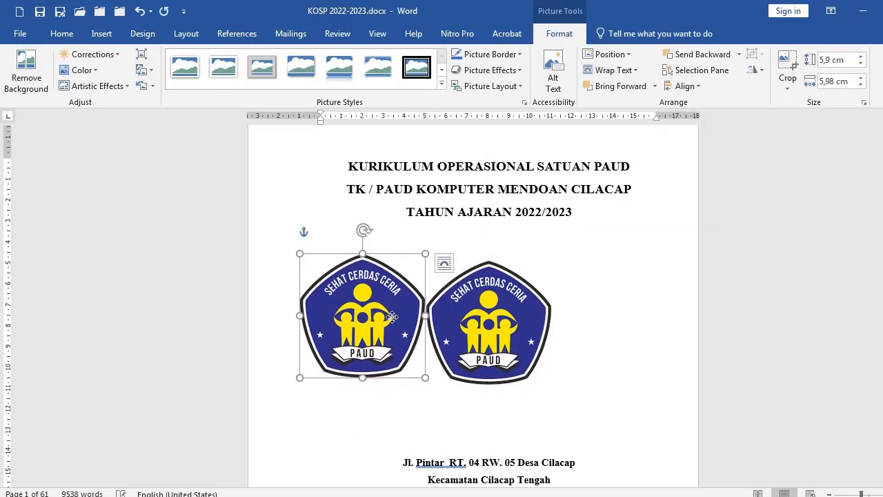
key("Delete")
Select the three body paragraphs under KATA PENGANTAR and adjust their first-line indent slightly
scroll(513, 343, "down", 3)
scroll(514, 343, "down", 14)
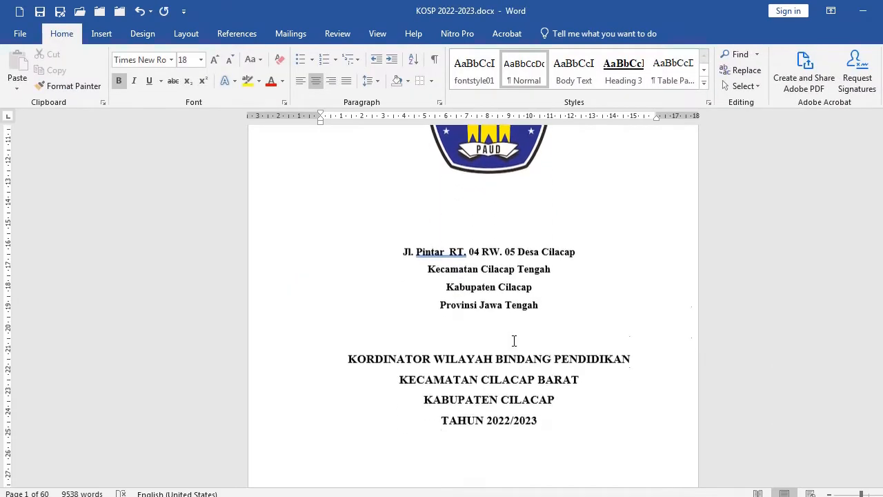
scroll(515, 338, "down", 4)
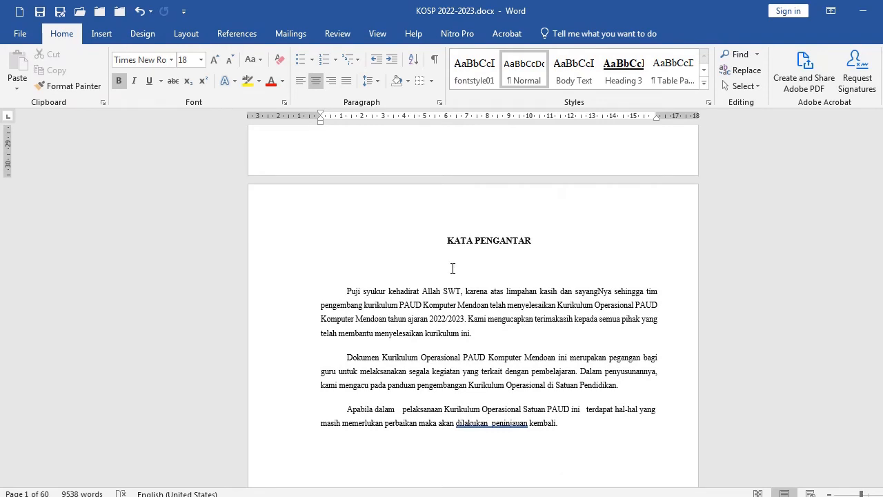
left_click(442, 248)
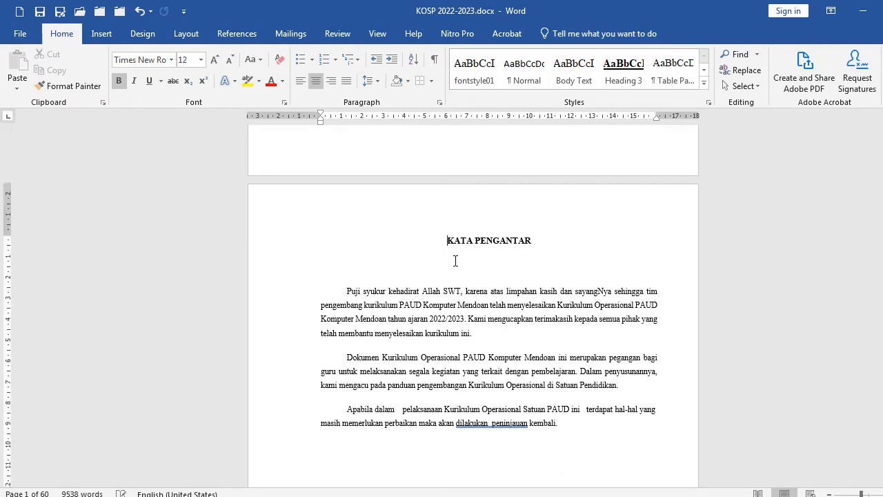
left_click(273, 242)
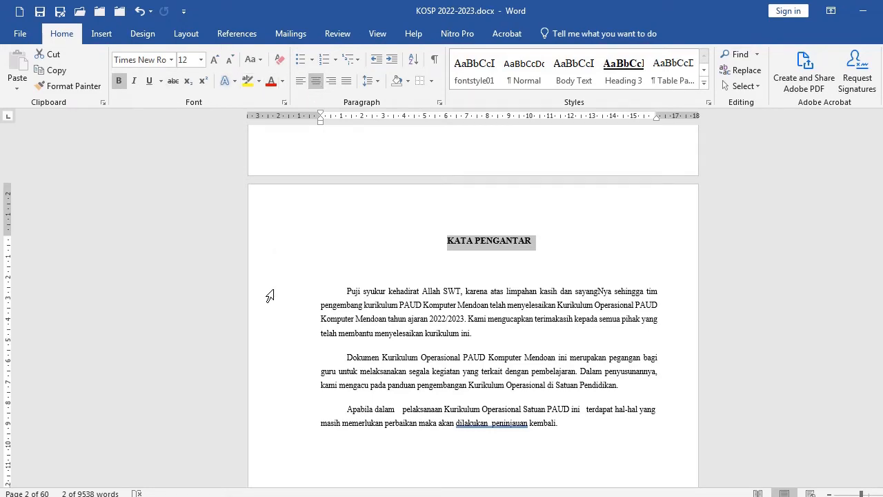
left_click_drag(270, 296, 285, 432)
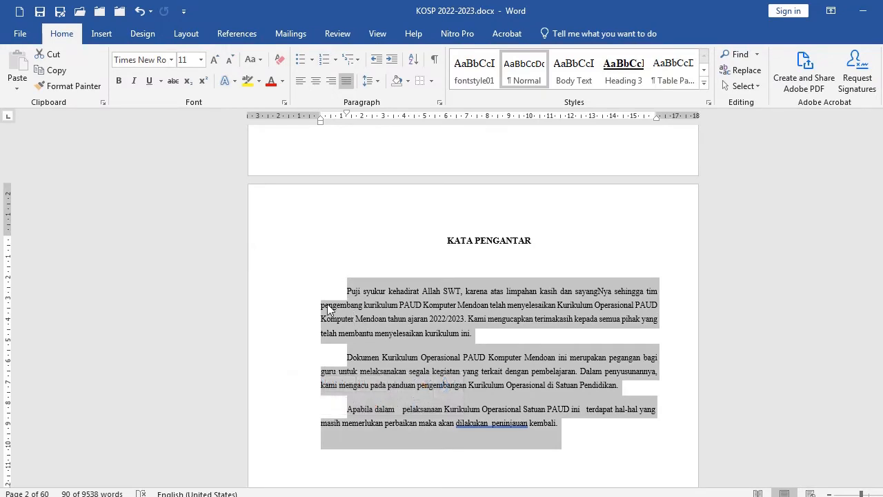
scroll(345, 309, "up", 3, "ctrl")
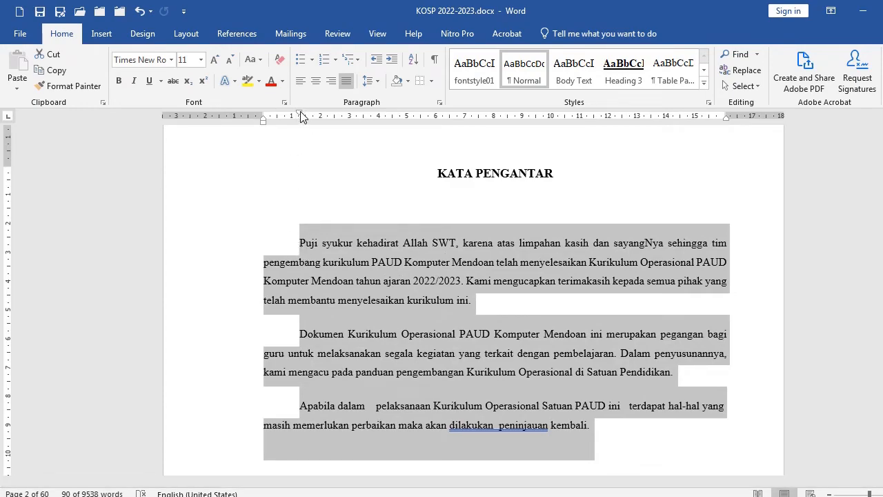
mouse_move(300, 117)
left_mouse_down()
mouse_move(315, 114)
mouse_move(299, 118)
left_mouse_up()
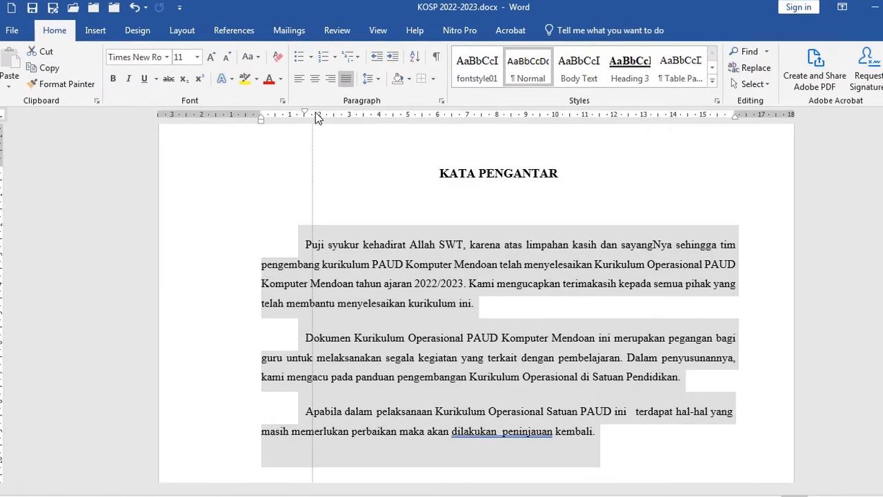
left_click_drag(241, 66, 241, 66)
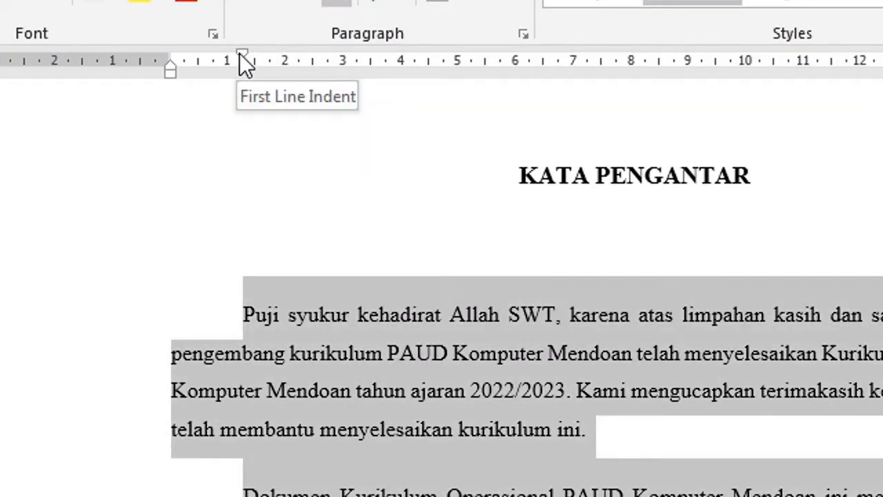
mouse_move(242, 57)
left_mouse_down()
mouse_move(274, 57)
mouse_move(238, 56)
left_mouse_up()
Delete the content below the date in the right cell of the signature table
scroll(343, 362, "down", 8)
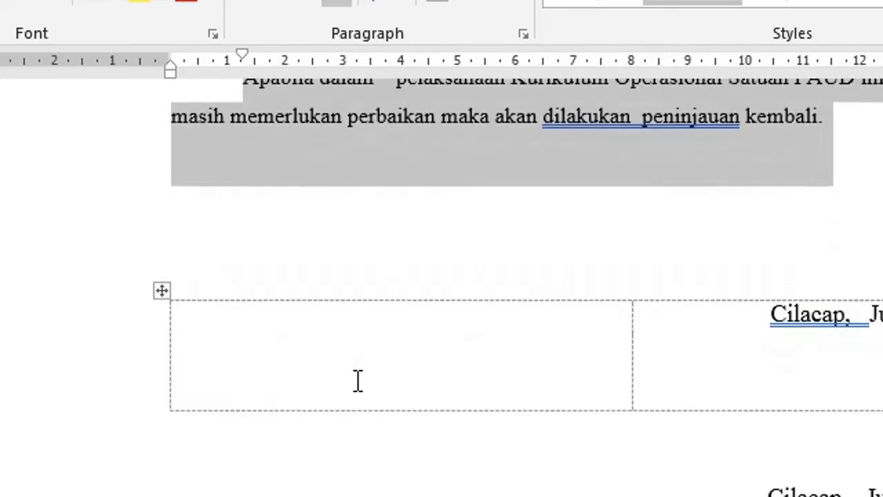
left_click(767, 364)
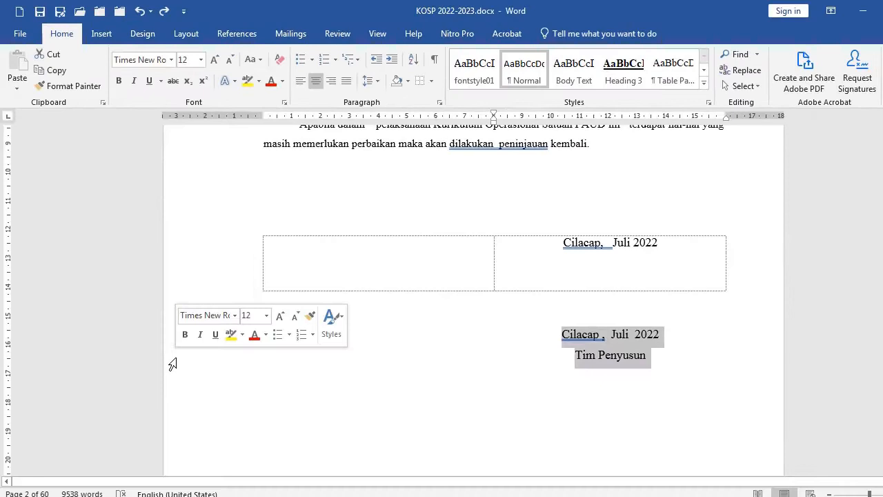
key("Delete")
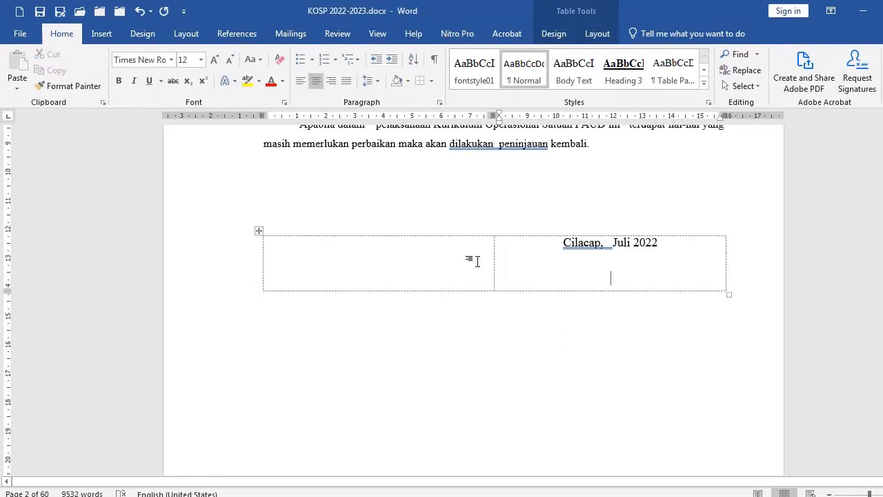
Insert a two-column, one-row table on the empty line above the signature table
left_click(295, 208)
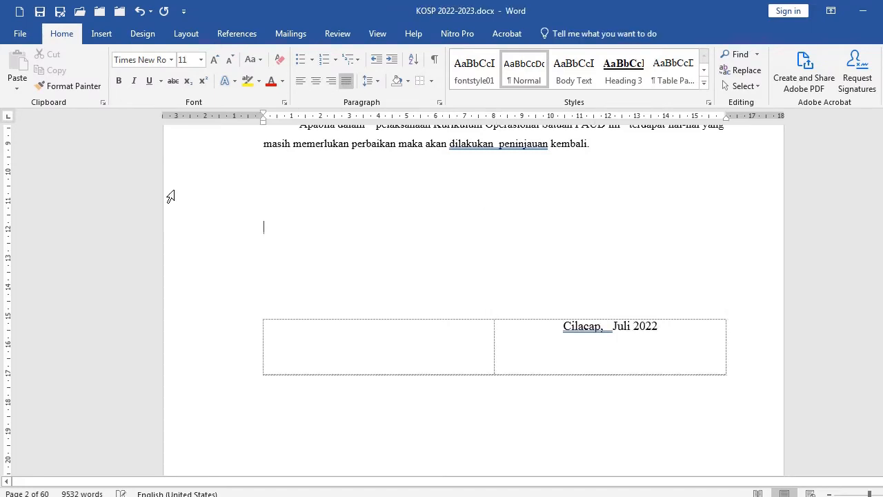
left_click(96, 41)
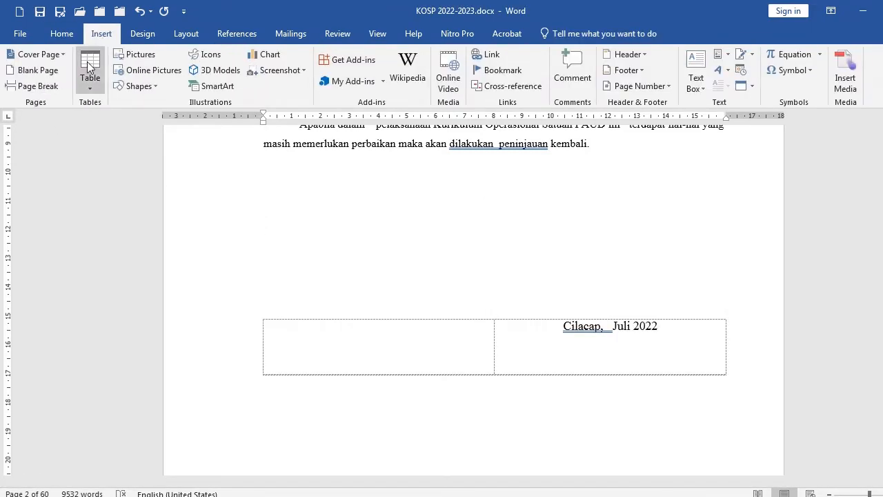
left_click(88, 67)
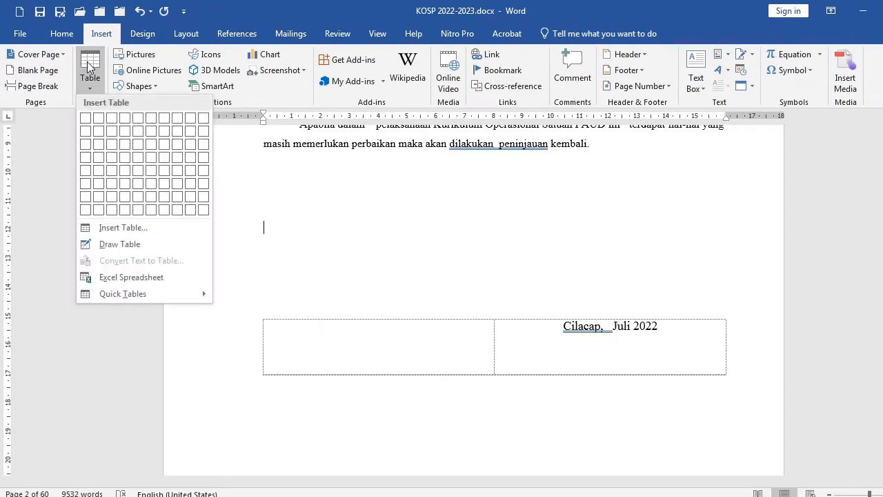
left_click(99, 119)
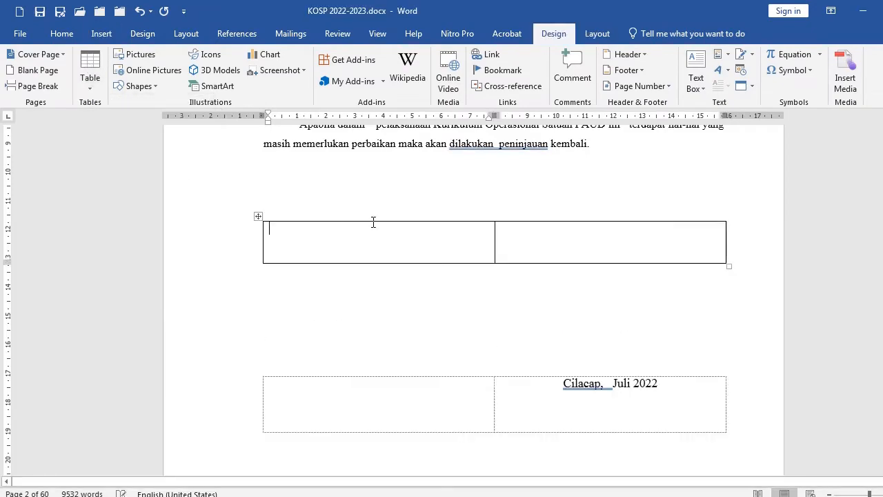
Center the new table's right cell and enter the date Cilacap, 22 Juli 2022
left_click(500, 243)
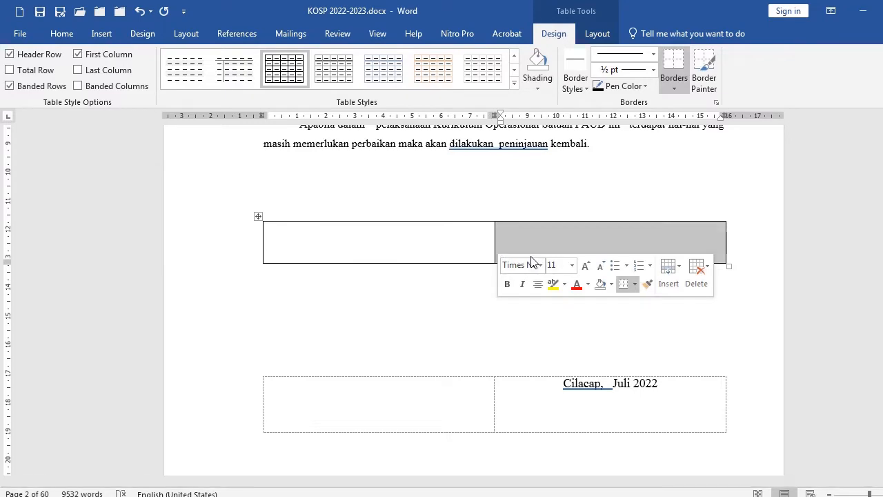
left_click(612, 400)
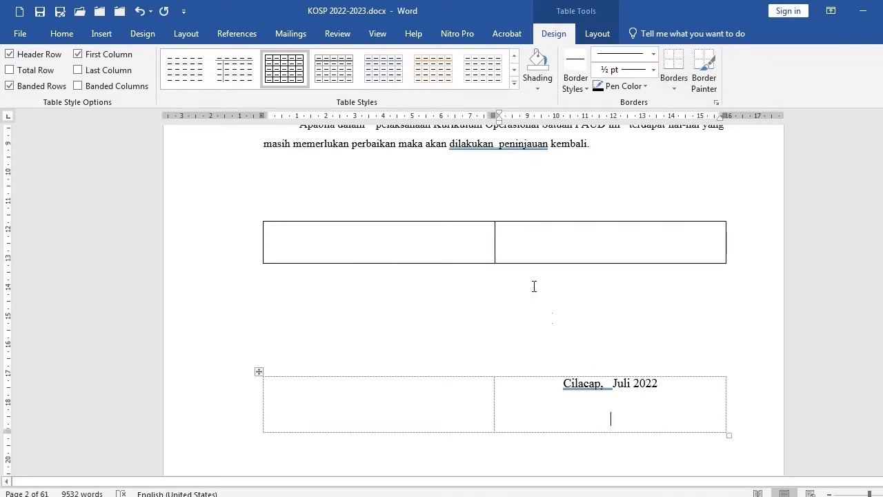
left_click(508, 247)
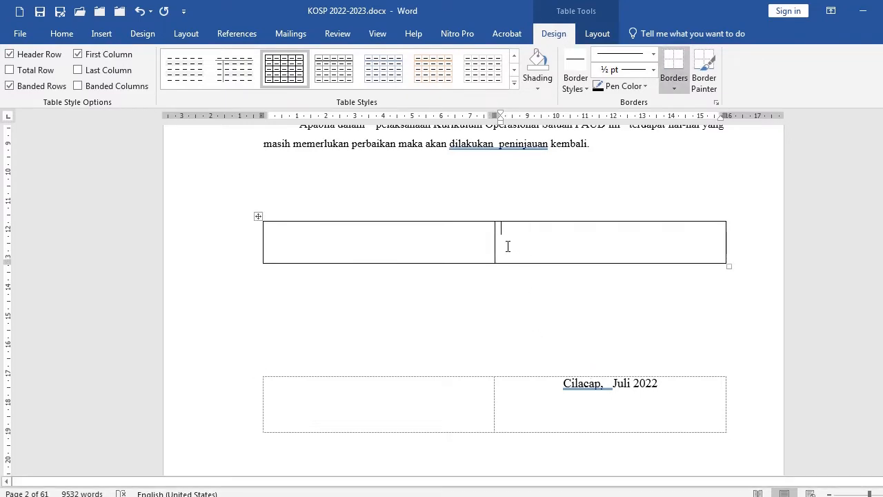
left_click(62, 35)
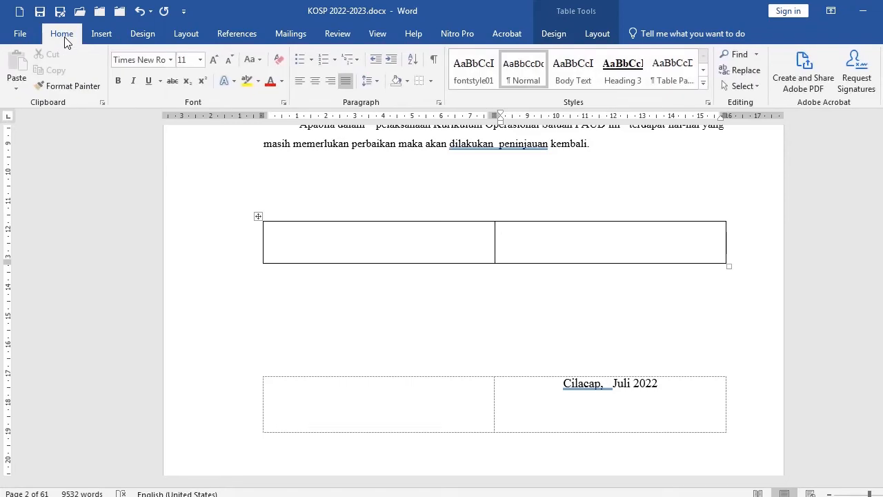
left_click(314, 82)
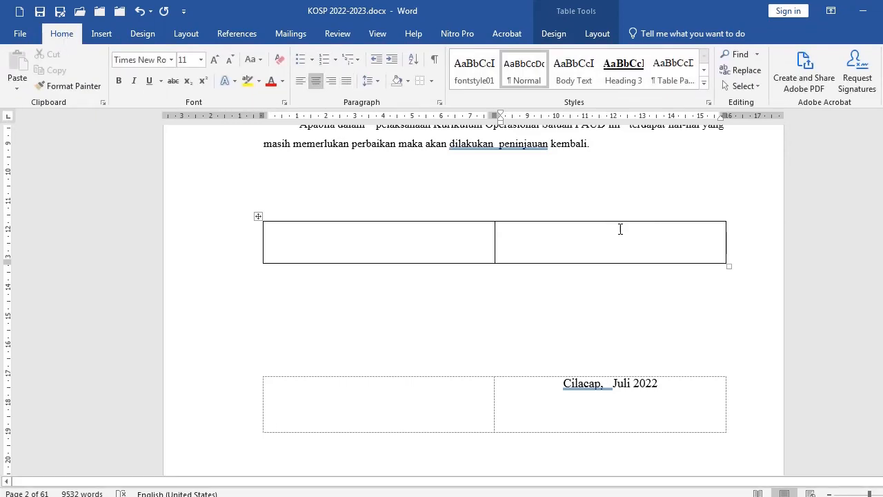
type("Cilacap")
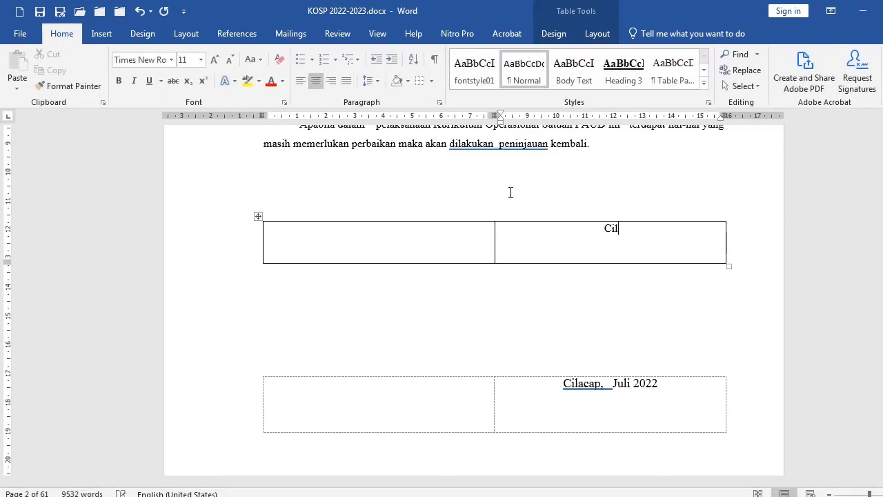
key("BackSpace")
key("BackSpace")
key("BackSpace")
key("BackSpace")
type("acap, 22 Juli 2022")
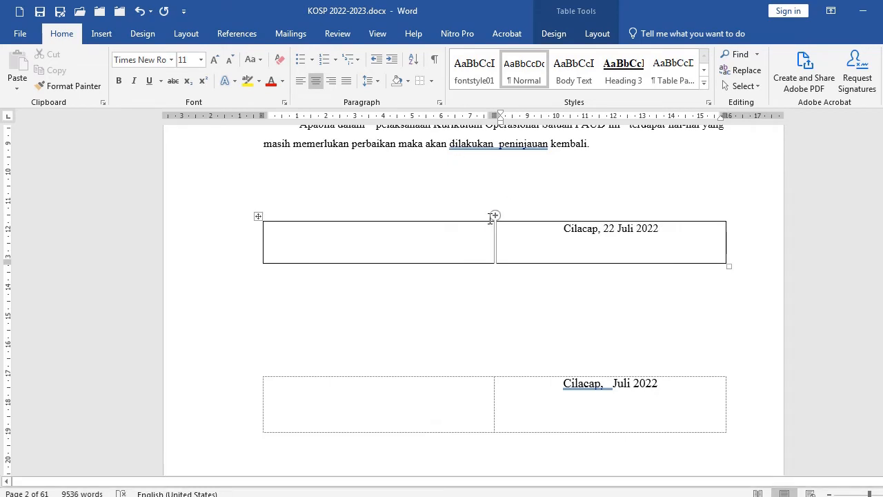
Remove all borders from the new two-column table
left_click(190, 241)
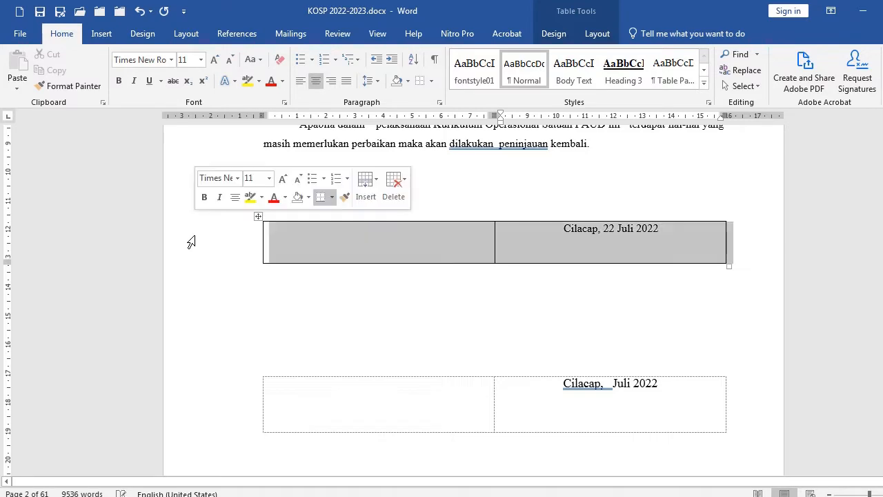
left_click(430, 81)
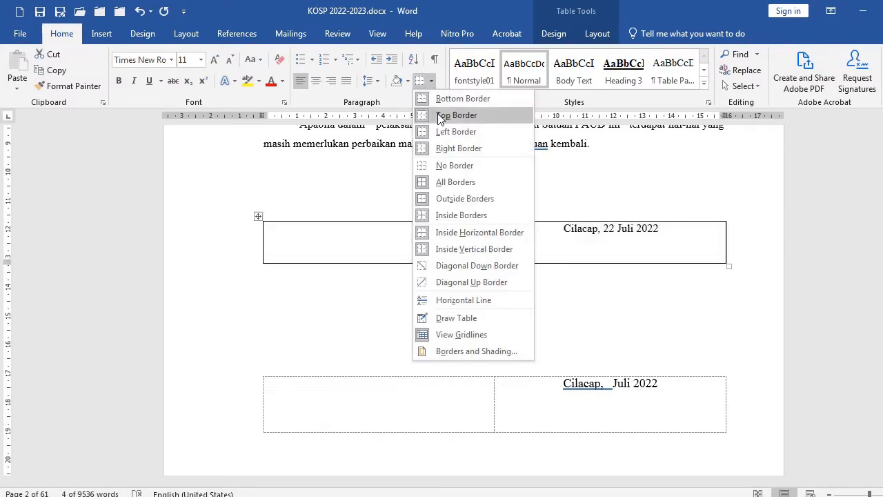
left_click(449, 167)
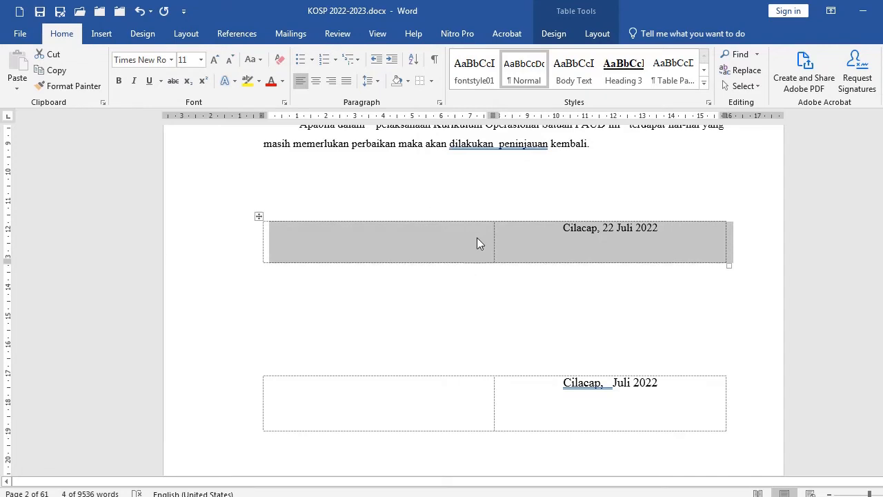
scroll(477, 237, "down", 10)
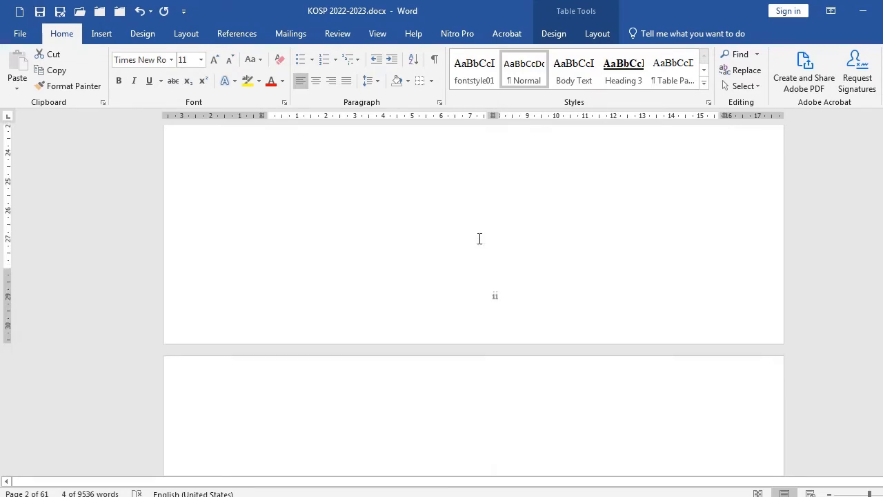
scroll(464, 292, "down", 2)
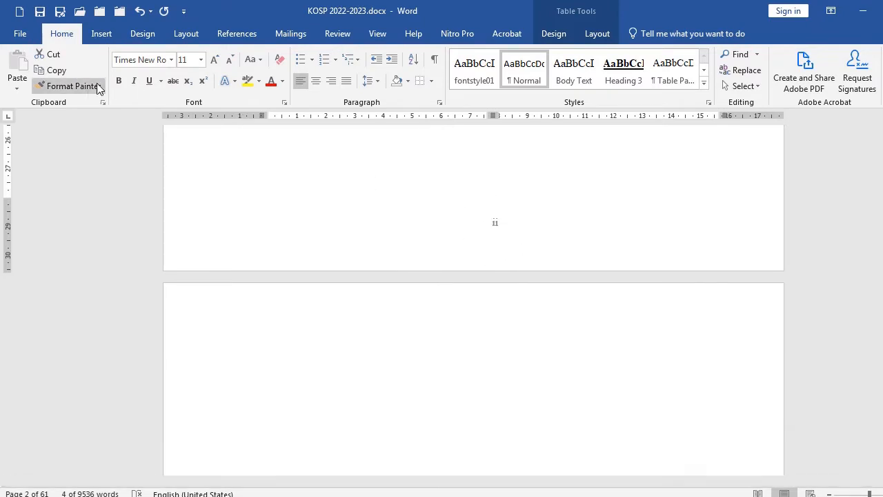
Insert a Plain Number 2 page number at the bottom of the page and remove the extra footer line
left_click(102, 33)
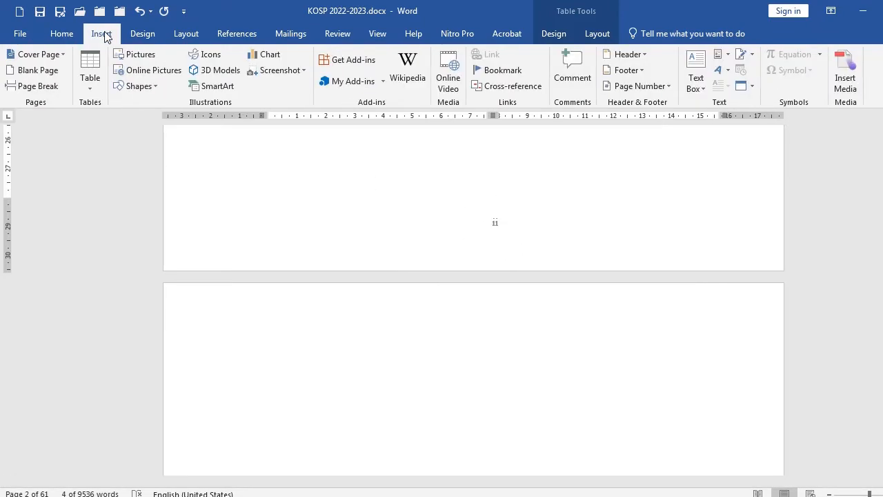
left_click(641, 88)
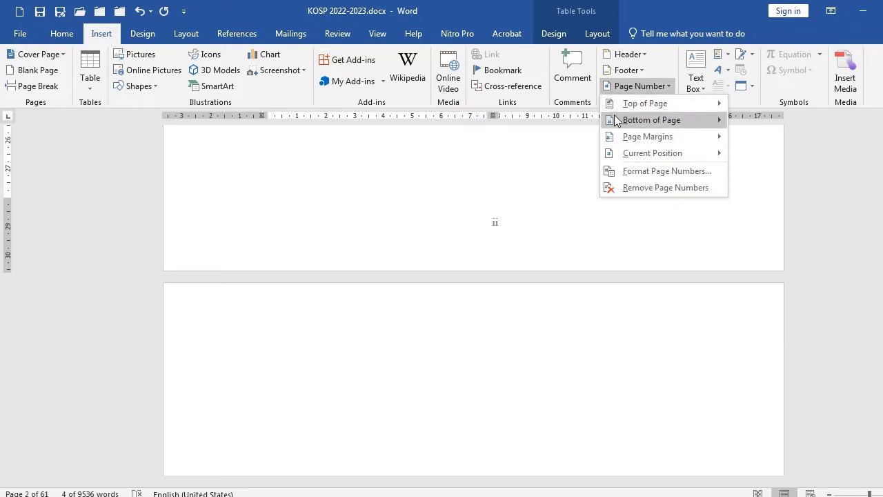
mouse_move(635, 121)
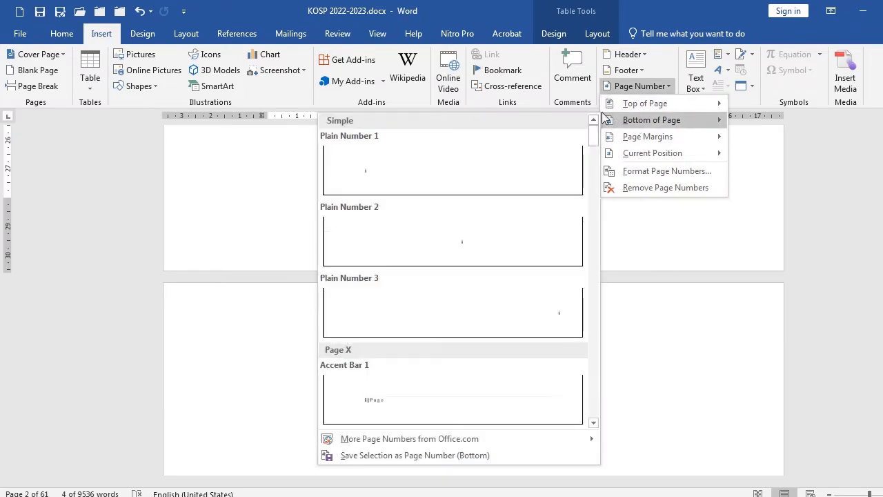
left_click(467, 252)
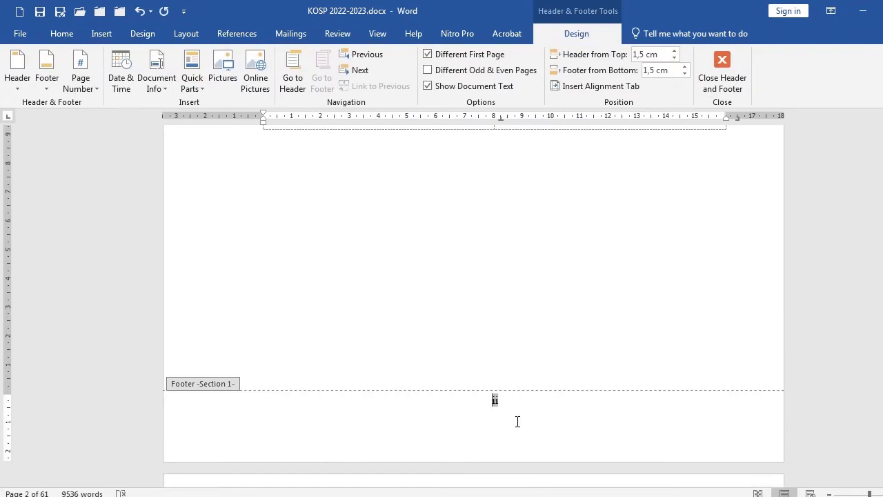
left_click(517, 422)
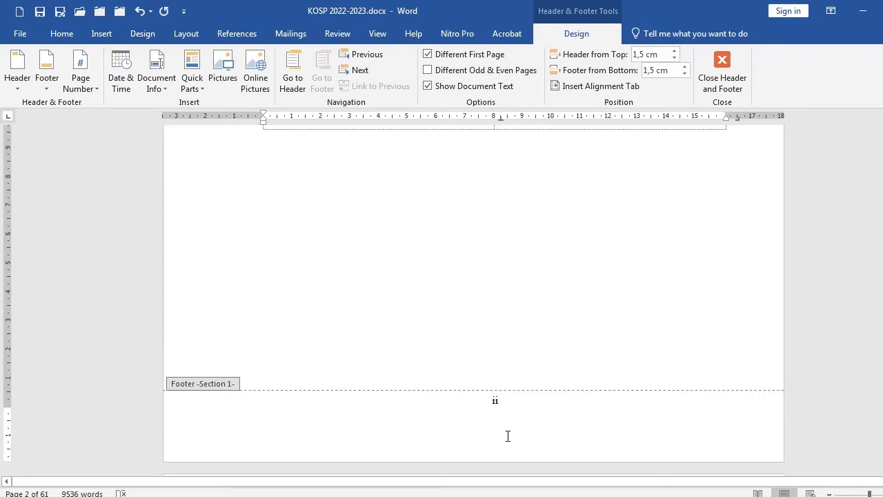
key("BackSpace")
Format the page numbers as lowercase Roman numerals i, ii, iii
left_click(94, 89)
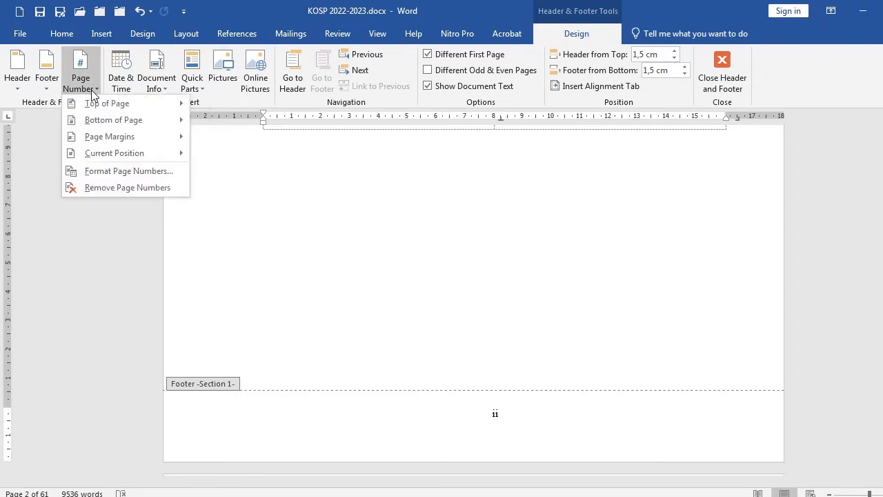
left_click(108, 173)
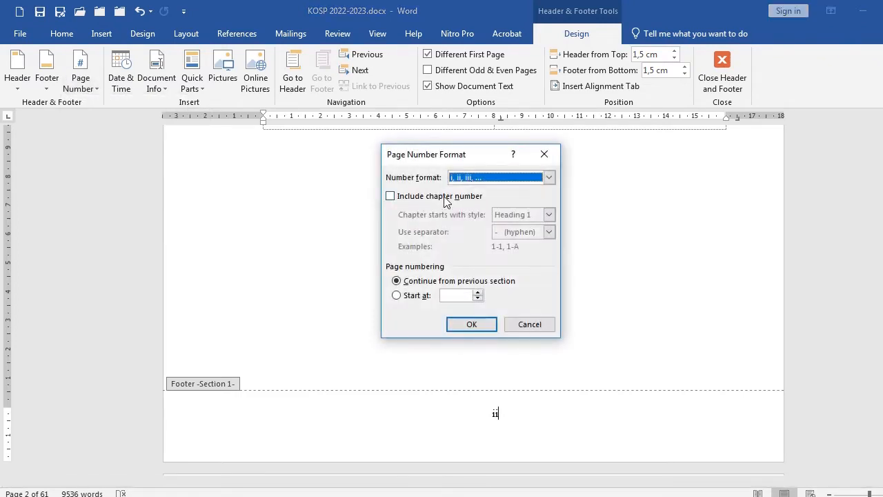
left_click(549, 177)
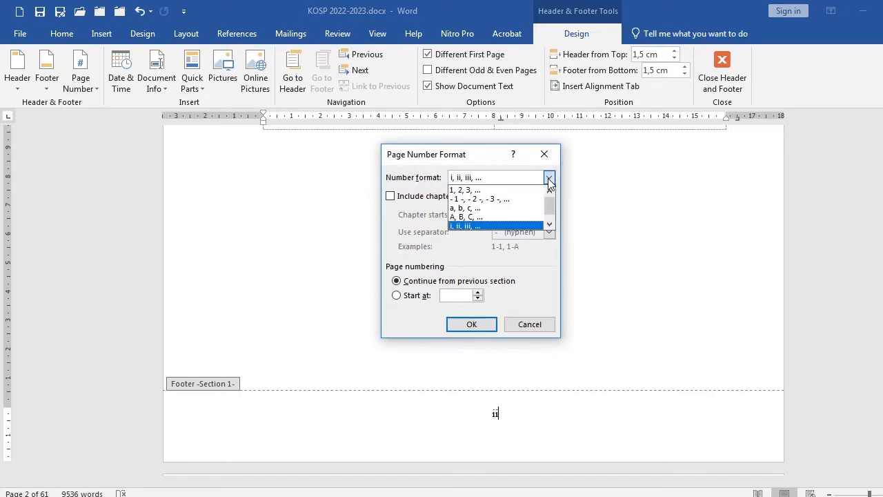
left_click(474, 227)
left_click(473, 326)
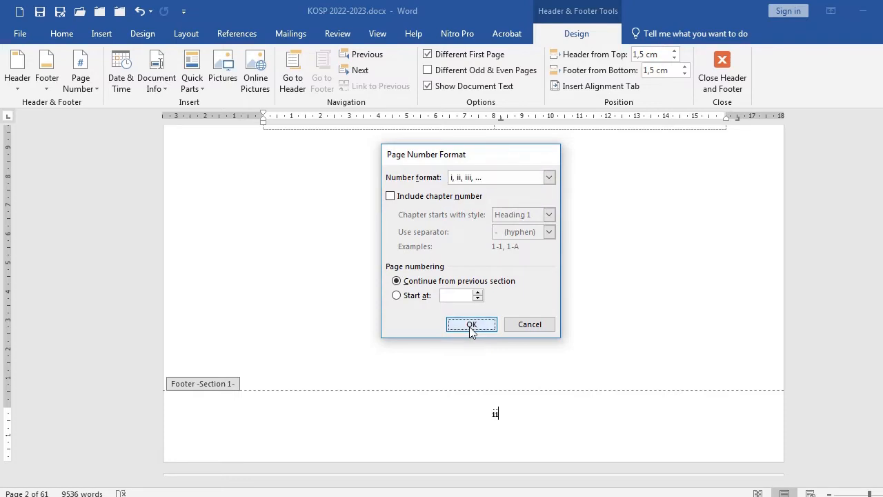
scroll(471, 311, "down", 3)
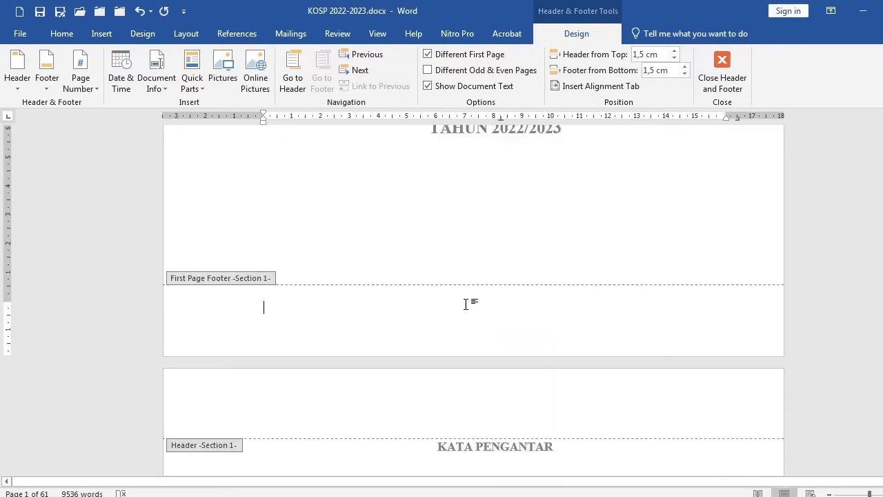
scroll(488, 242, "up", 10)
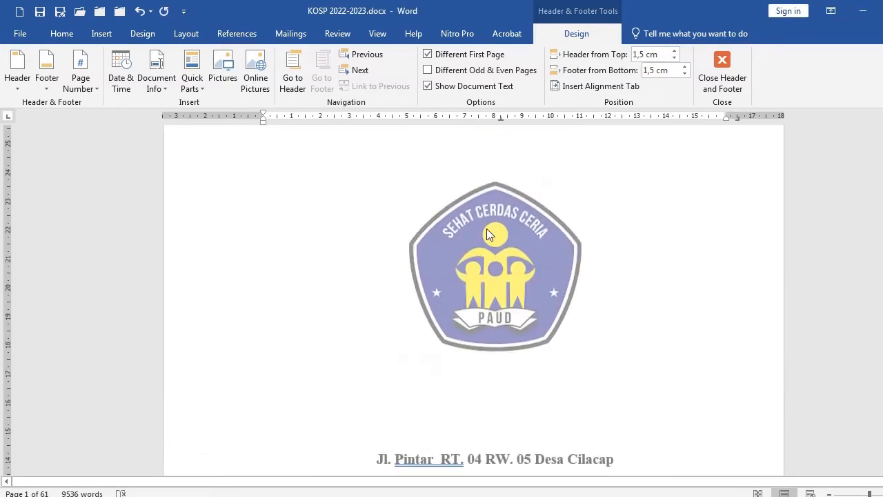
scroll(479, 267, "down", 2)
scroll(479, 267, "down", 13)
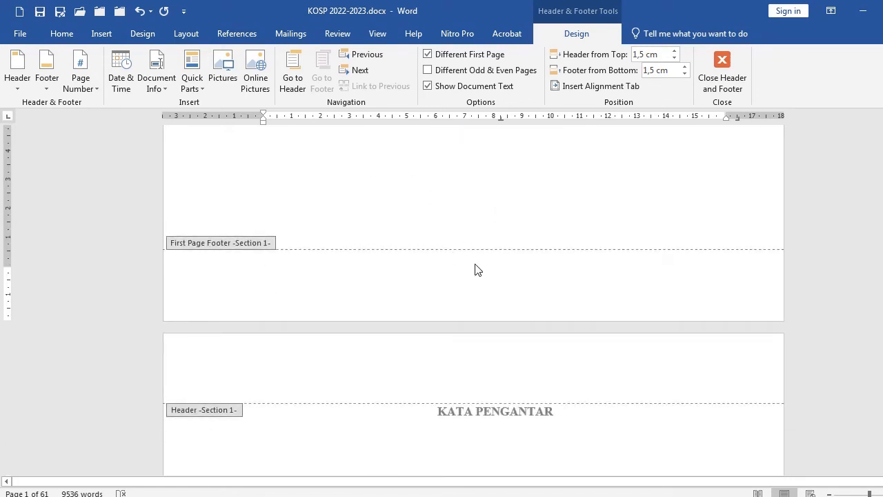
left_click(427, 55)
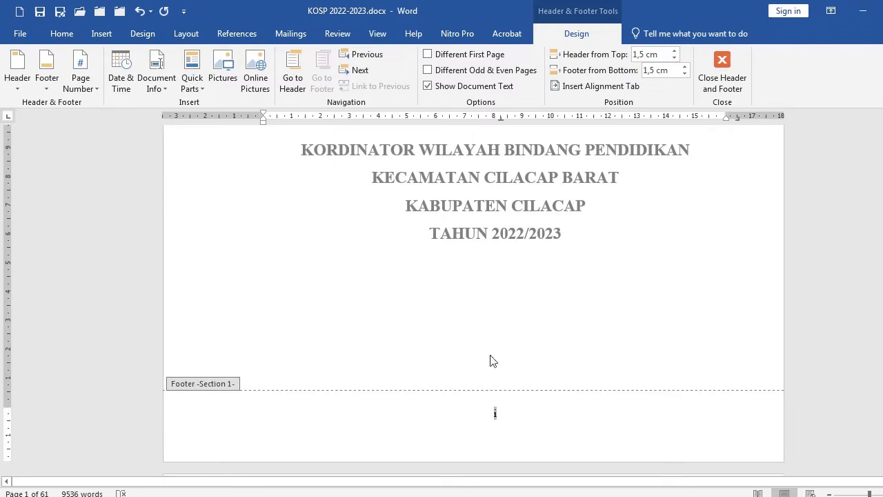
left_click(427, 54)
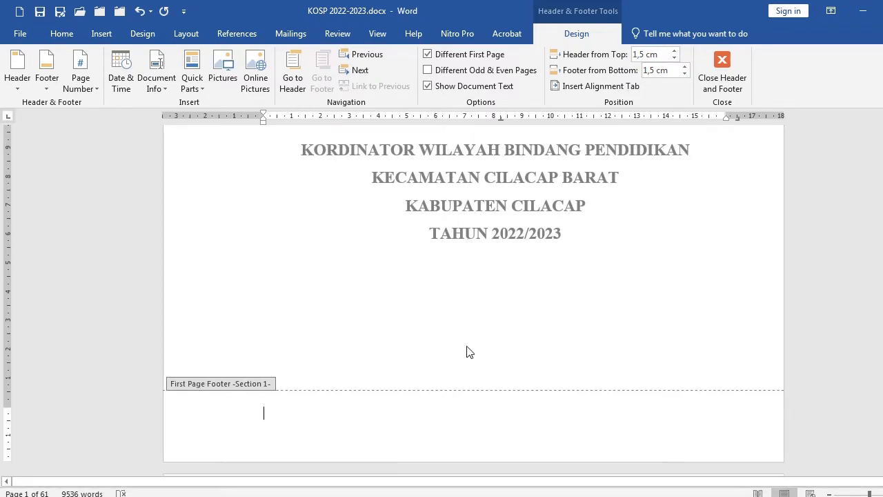
Exit footer editing and return to the document body at the decision letter page
scroll(510, 354, "down", 15)
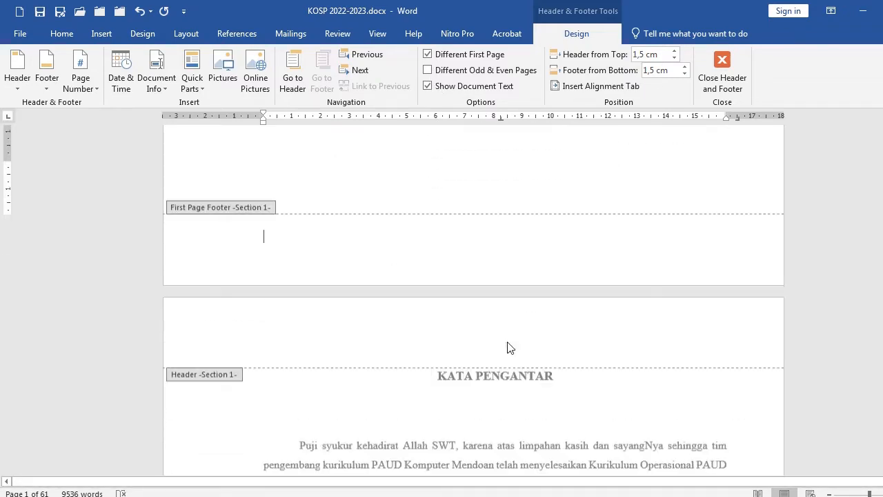
scroll(508, 347, "down", 6)
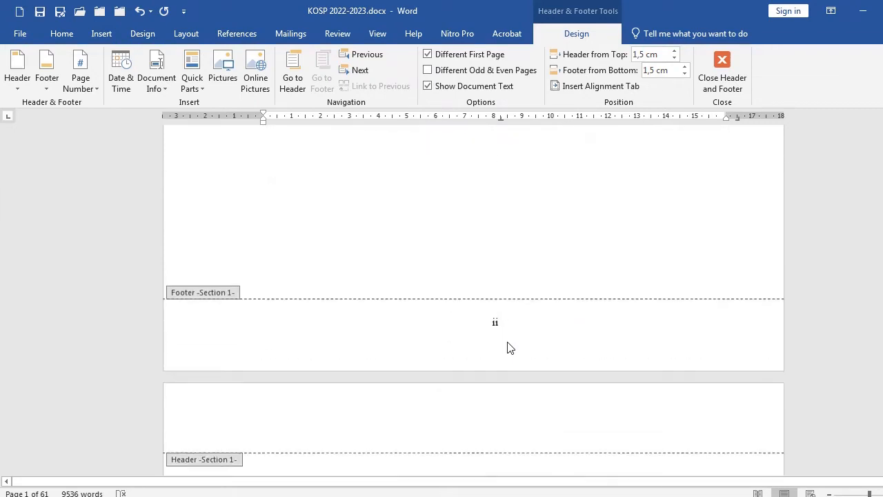
double_click(449, 262)
scroll(494, 318, "down", 6)
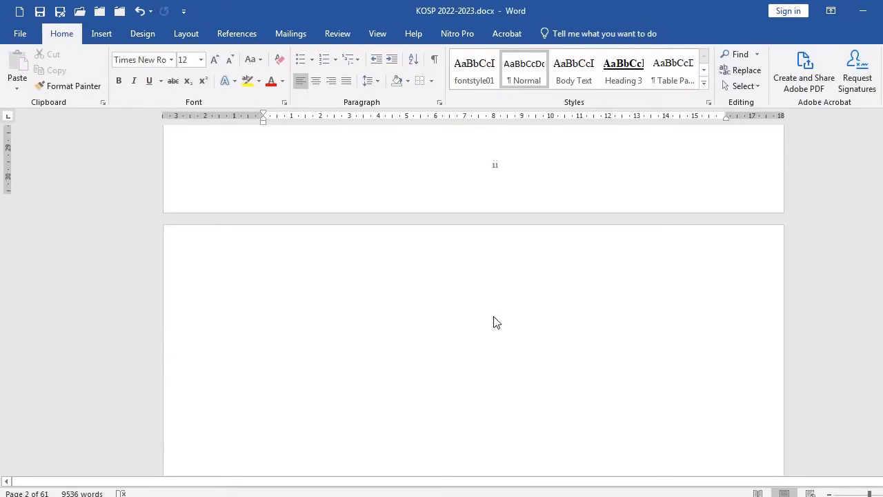
scroll(397, 321, "down", 6)
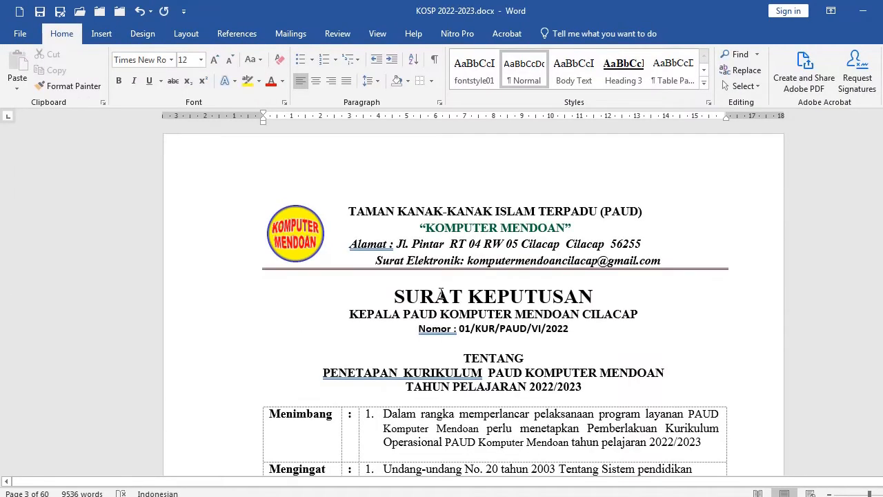
left_click(437, 296)
left_click(370, 214)
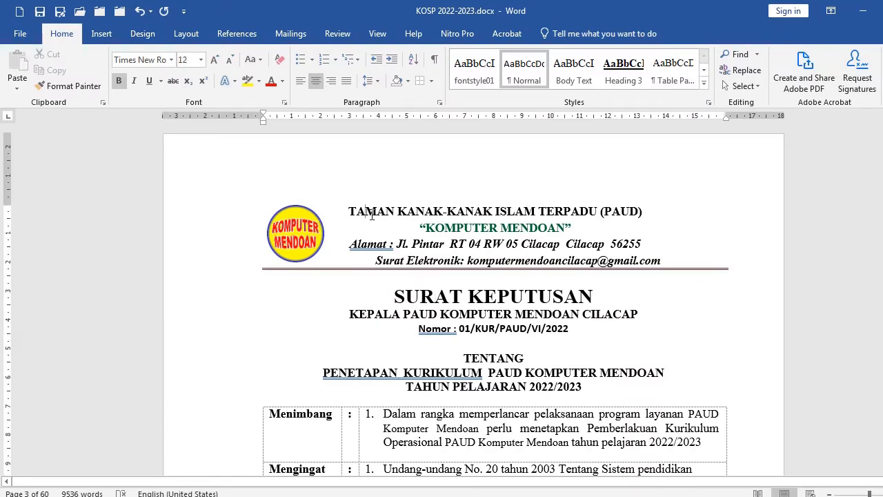
left_click_drag(108, 207, 109, 262)
left_click(461, 298)
left_click_drag(103, 214, 97, 266)
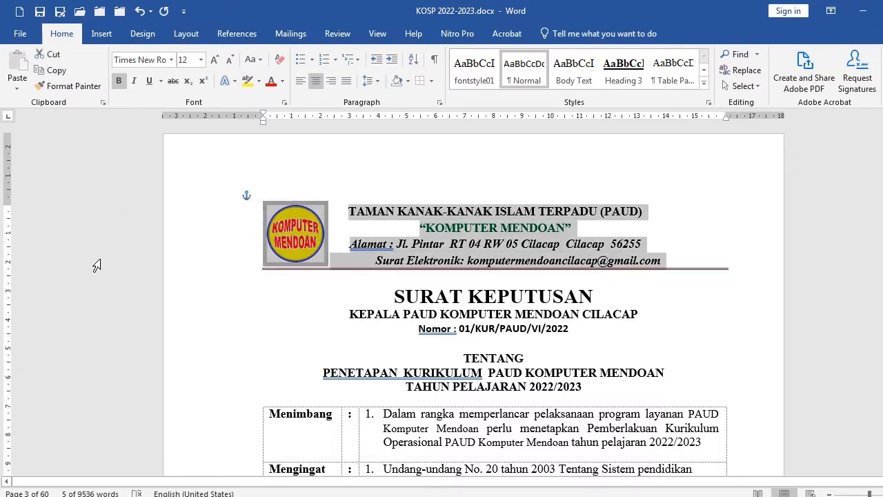
left_click(475, 211)
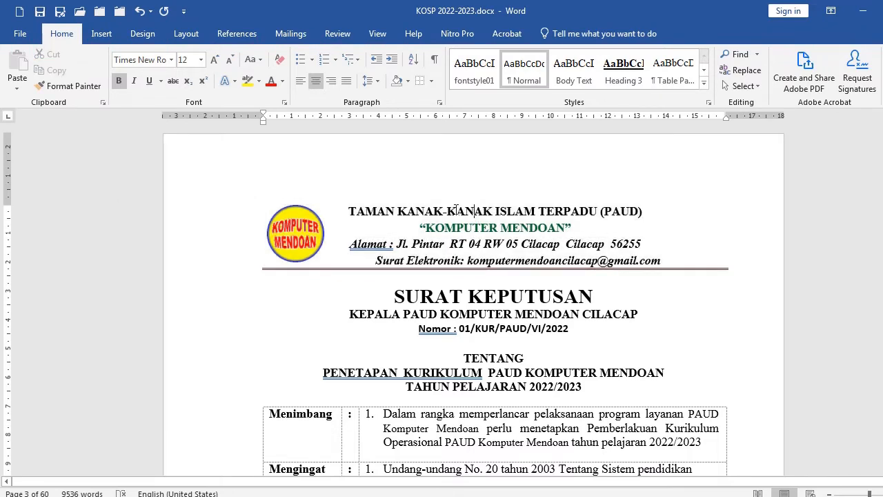
Apply a 3 pt thick-thin double bottom border under the letterhead's email line
left_click(433, 260)
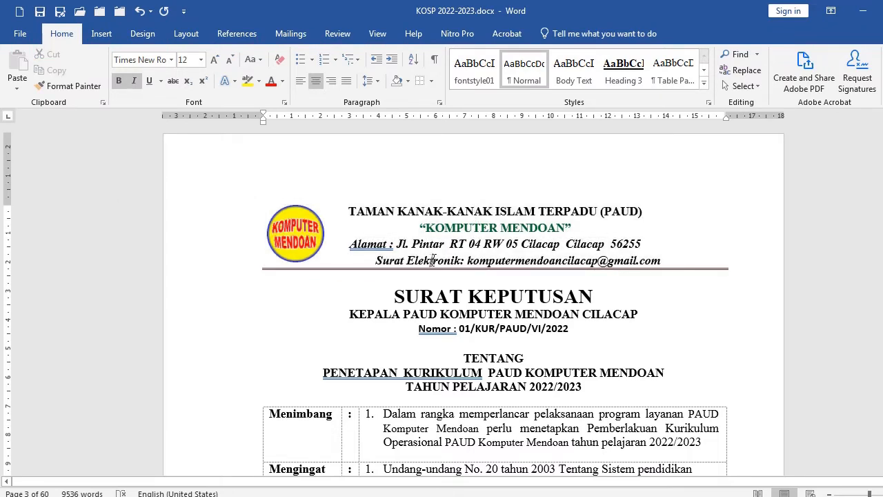
left_click(131, 266)
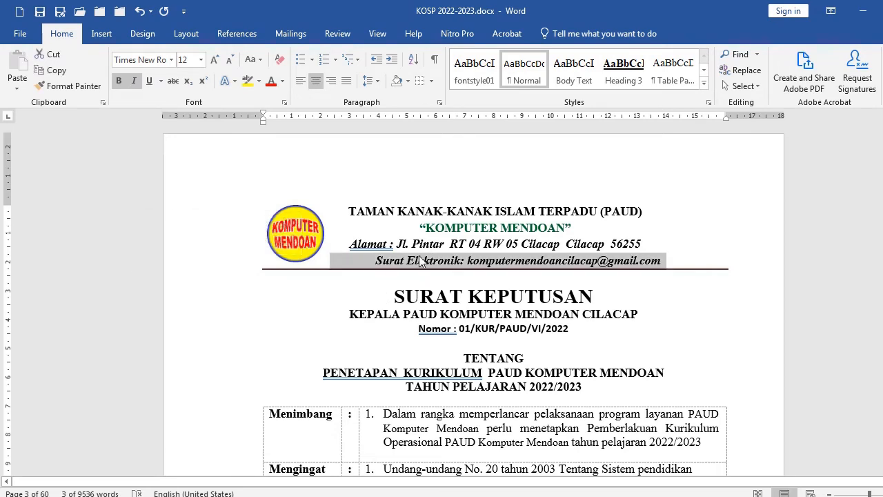
left_click(432, 84)
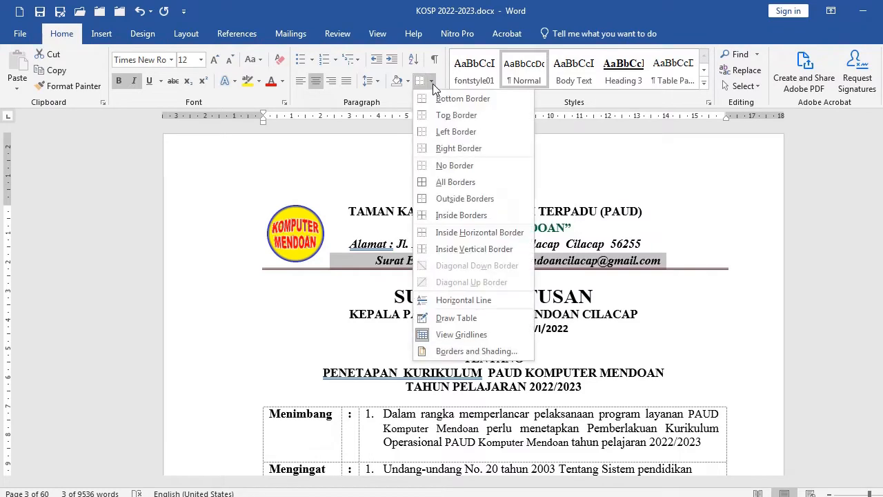
left_click(465, 352)
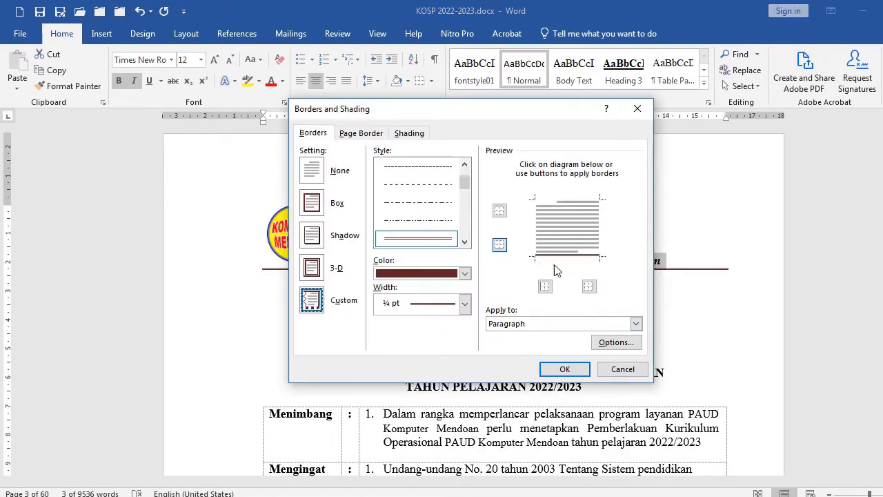
left_click(465, 241)
left_click(465, 241)
left_click(465, 242)
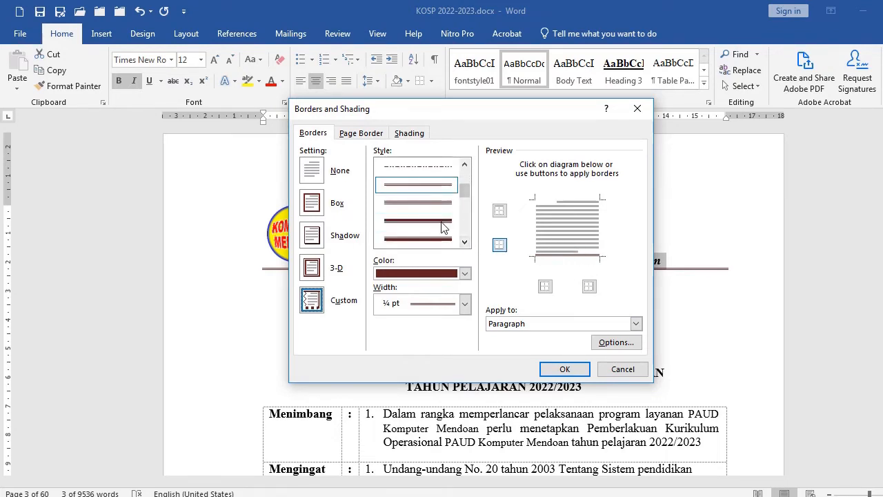
left_click(445, 238)
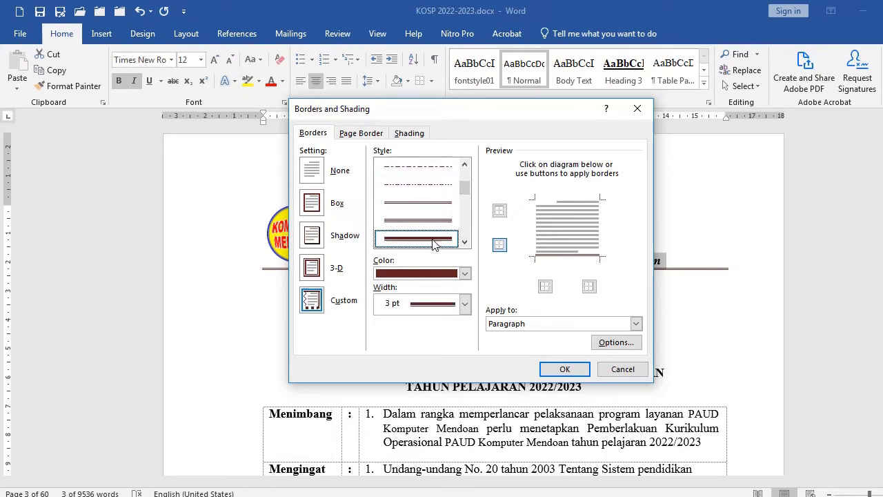
left_click(568, 254)
left_click(566, 370)
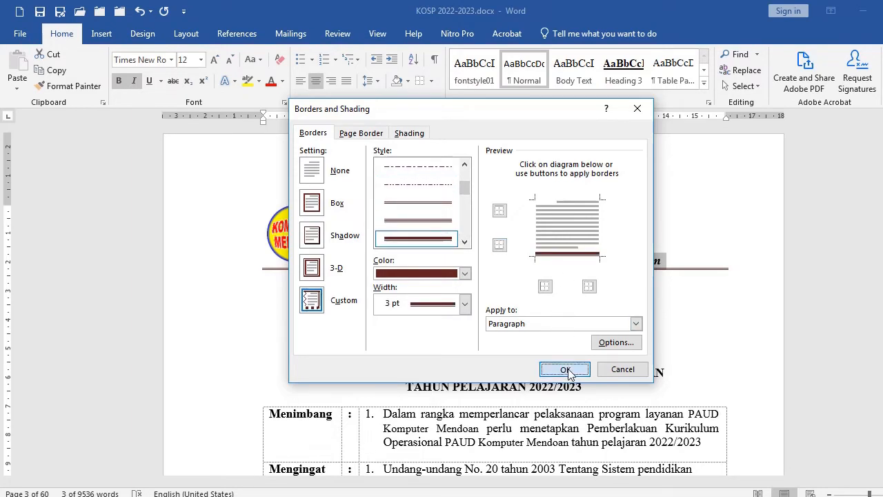
left_click(514, 298)
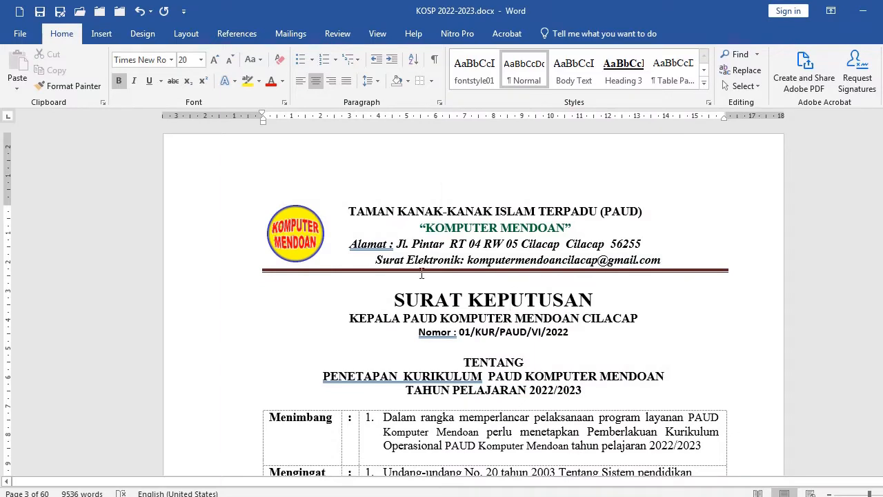
Insert the picture download.png from the Pictures folder into the letterhead
left_click(318, 238)
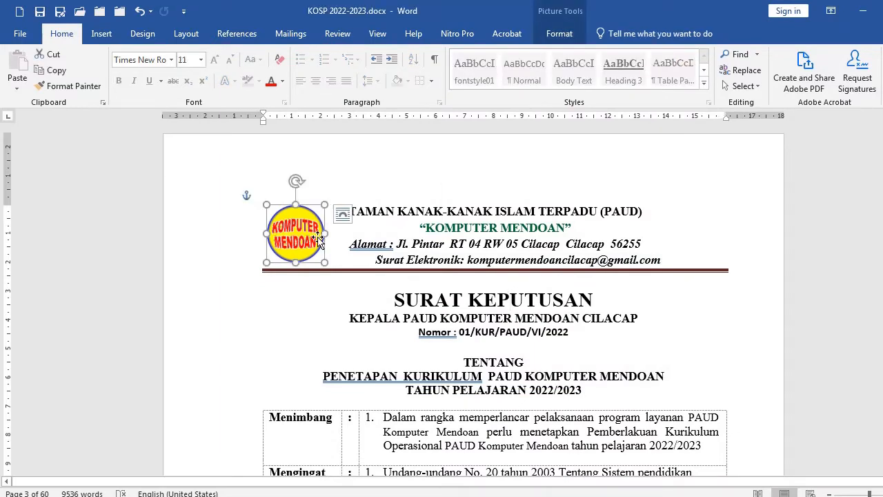
left_click(377, 212)
left_click(101, 34)
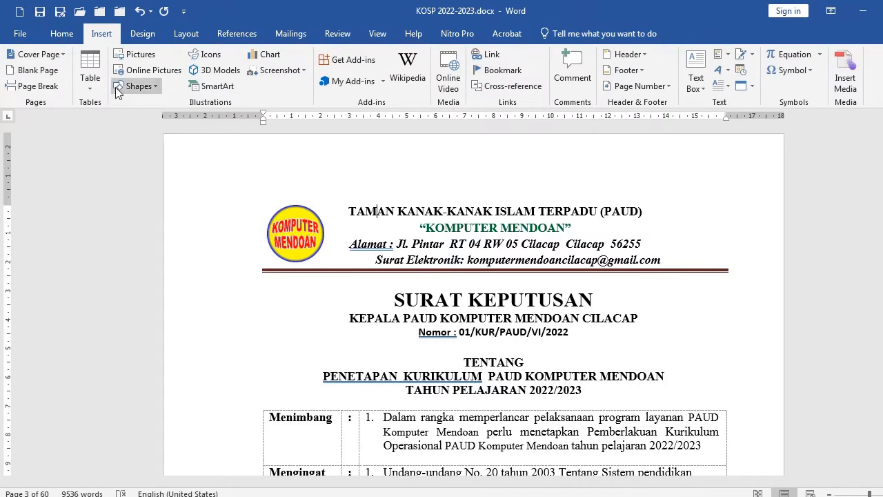
left_click(140, 55)
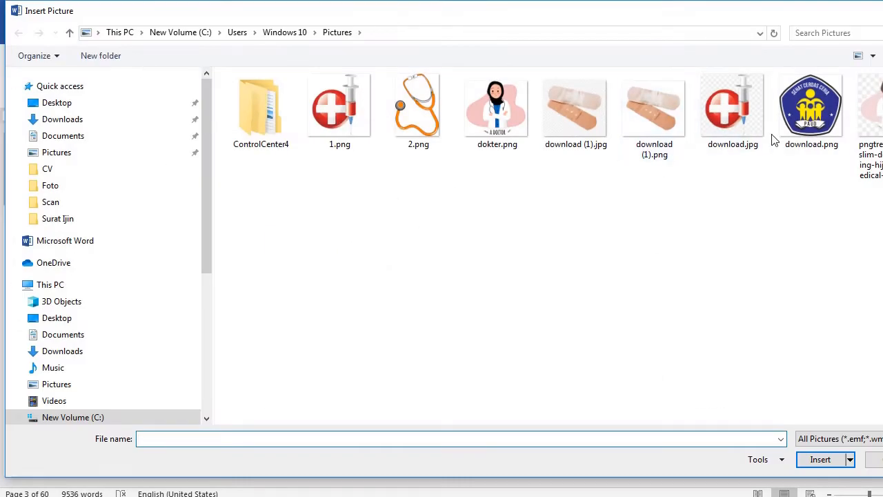
left_click(804, 138)
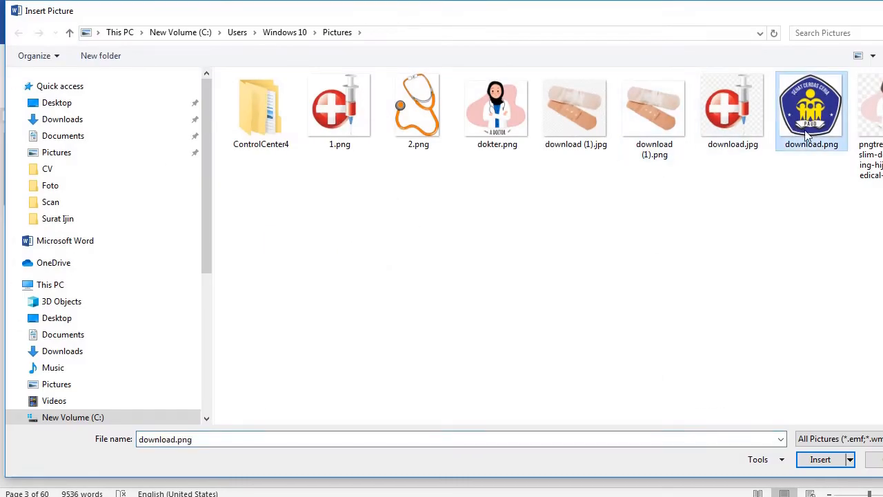
left_click(818, 460)
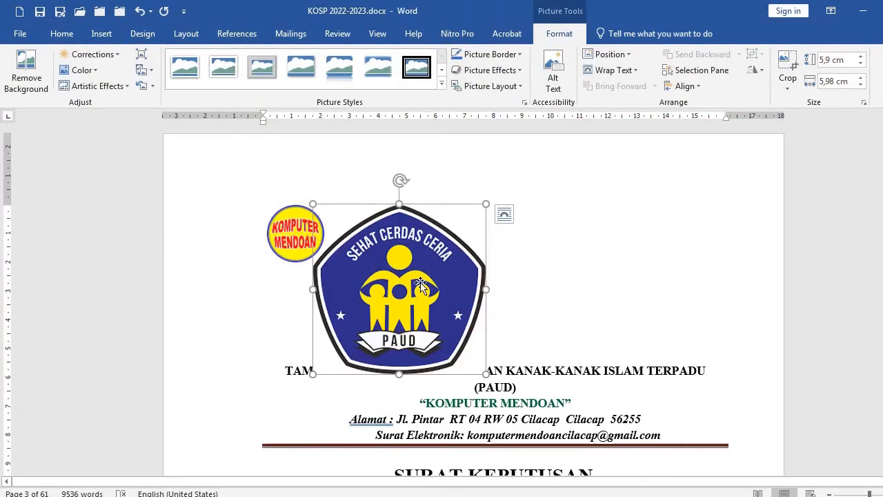
Set the inserted PAUD logo to In Front of Text, shrink it and move it to the letterhead's left side
left_click_drag(441, 294, 480, 294)
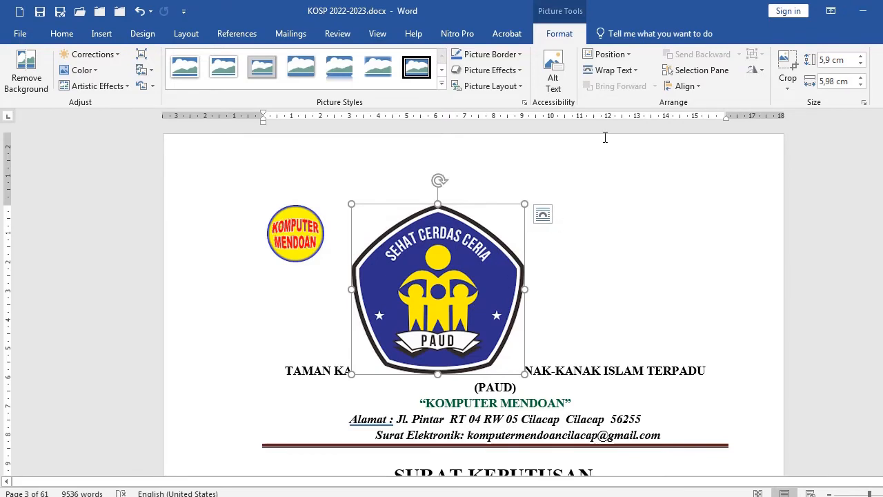
left_click(614, 70)
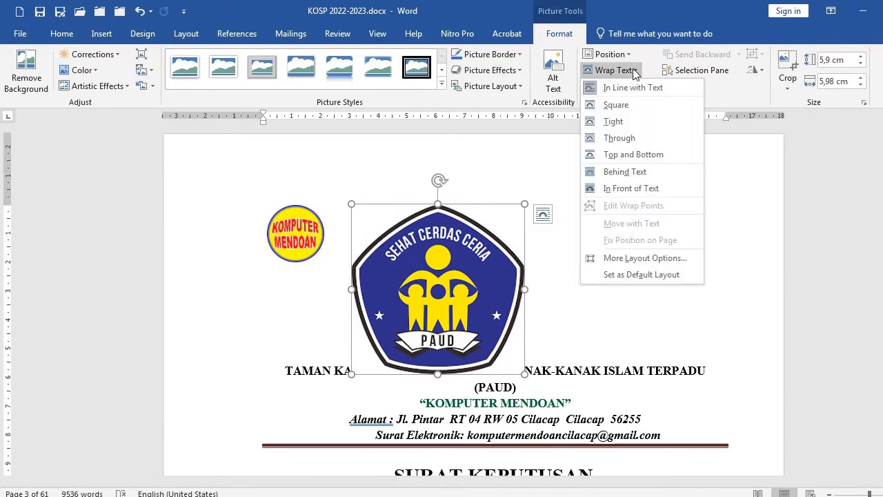
left_click(619, 189)
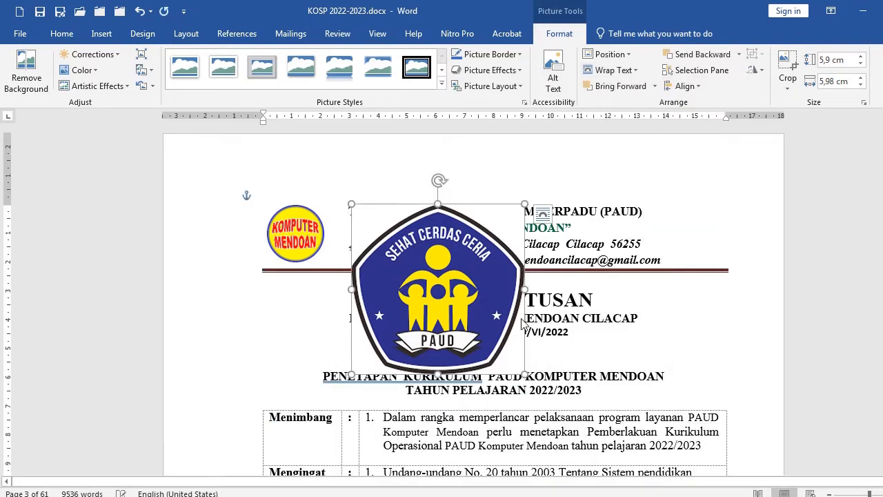
left_click_drag(524, 374, 413, 265)
left_click_drag(375, 236, 287, 236)
Delete the old KOMPUTER MENDOAN logo from the letterhead
left_click(353, 243)
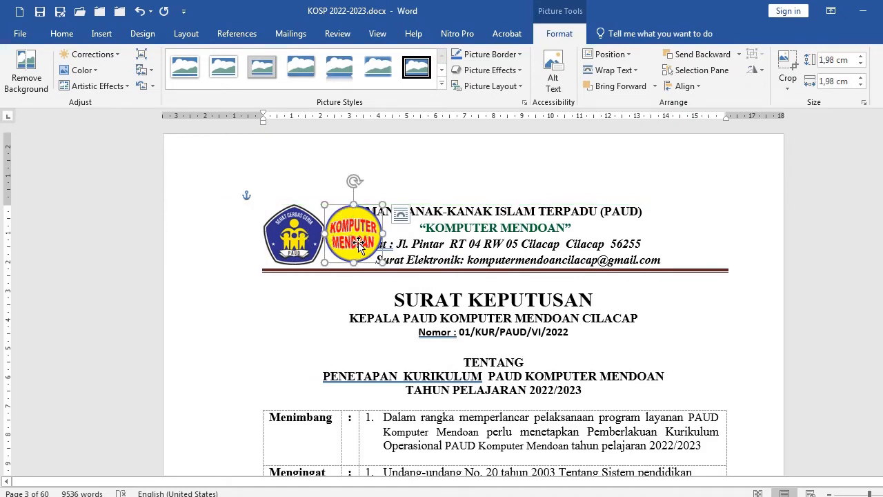
key("Delete")
scroll(459, 289, "down", 1)
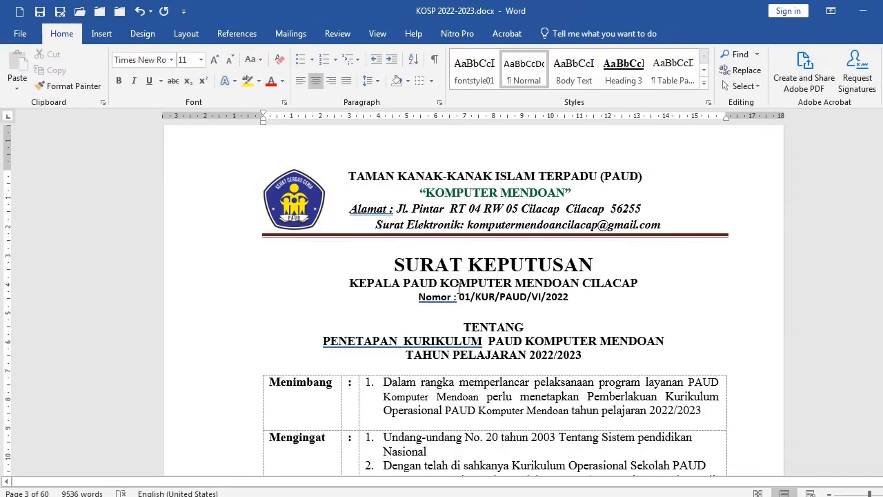
scroll(461, 287, "up", 1)
left_click(427, 209)
scroll(486, 309, "down", 2)
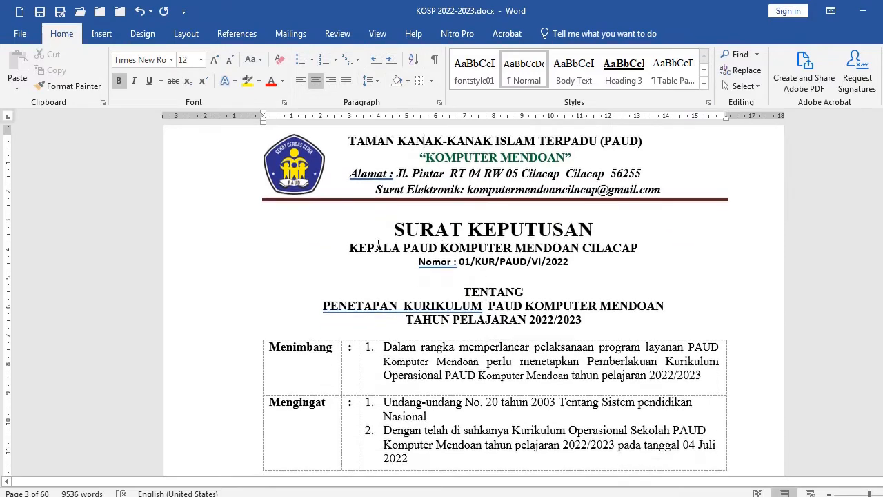
left_click_drag(183, 231, 169, 323)
scroll(517, 309, "down", 2)
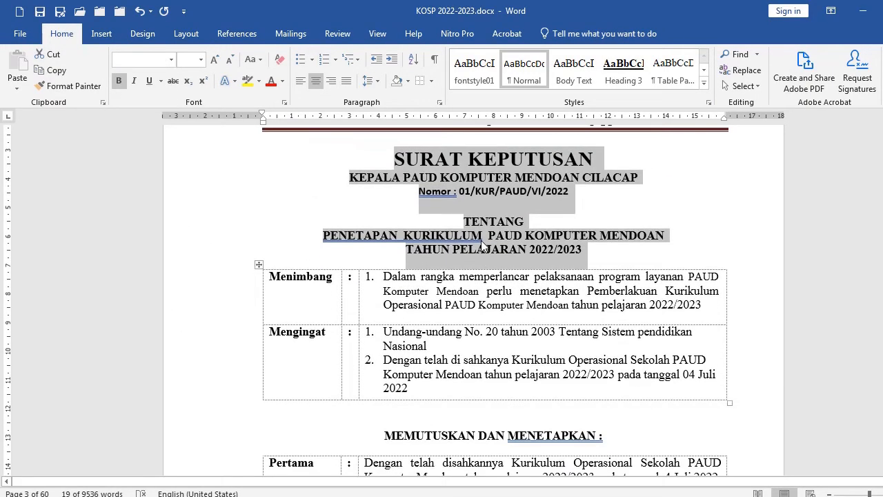
left_click(495, 279)
left_click(452, 165)
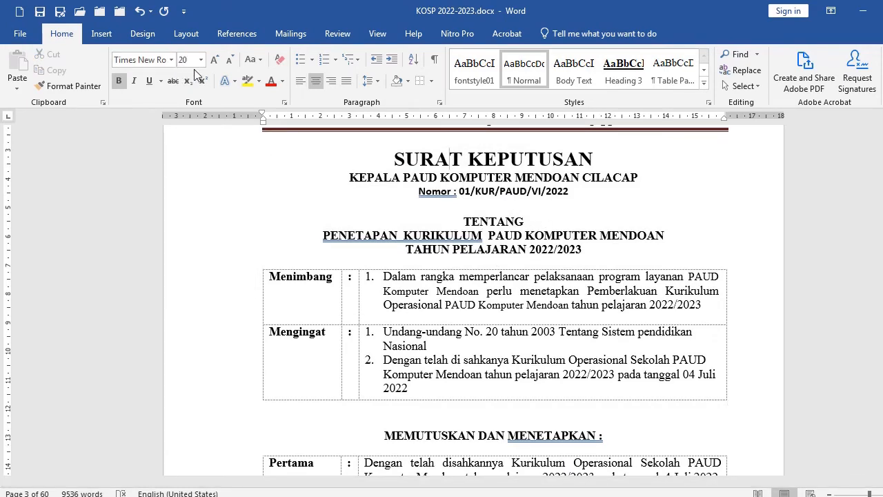
Insert three blank lines after the title line TAHUN PELAJARAN 2022/2023
left_click(450, 250)
left_click(603, 249)
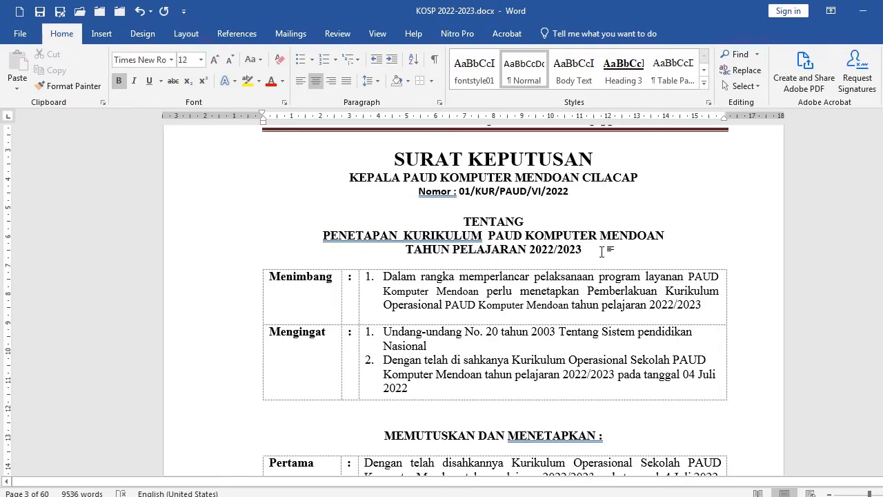
key("Return")
key("Return")
key("Return")
key("Return")
Inspect the columns and rows of the Menimbang table
scroll(511, 303, "down", 2)
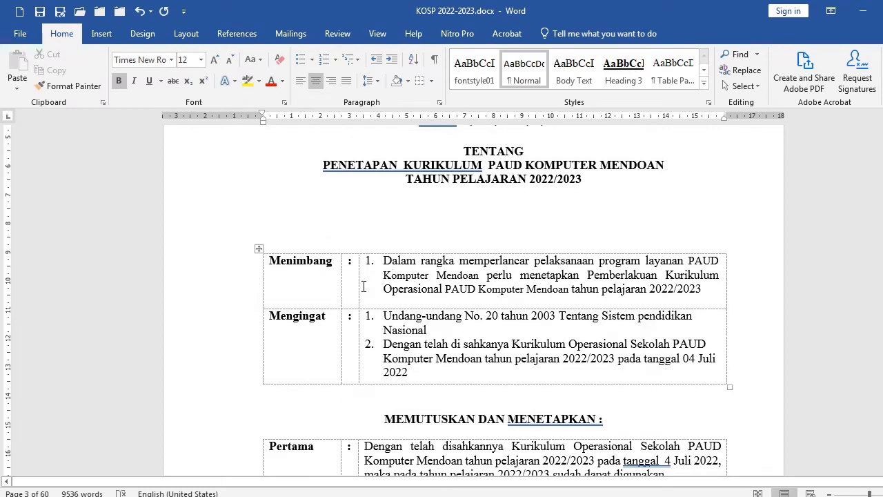
left_click_drag(220, 284, 220, 349)
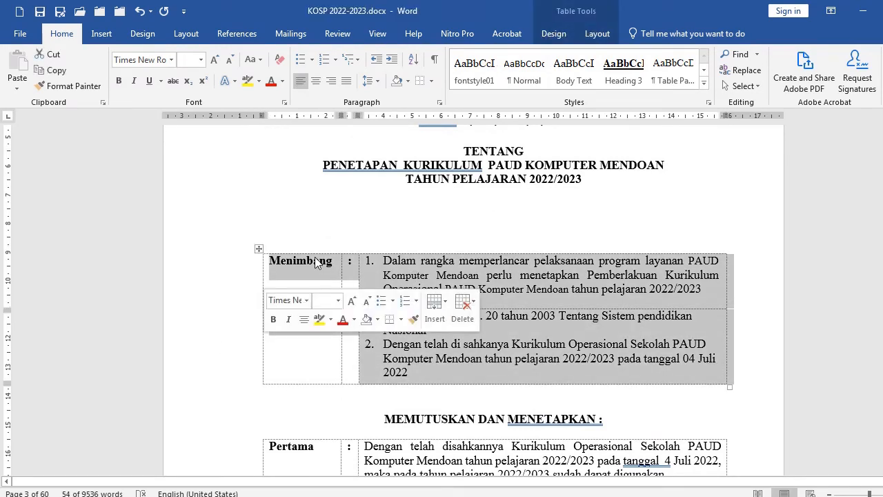
left_click(310, 264)
left_click_drag(227, 272, 228, 317)
left_click(356, 212)
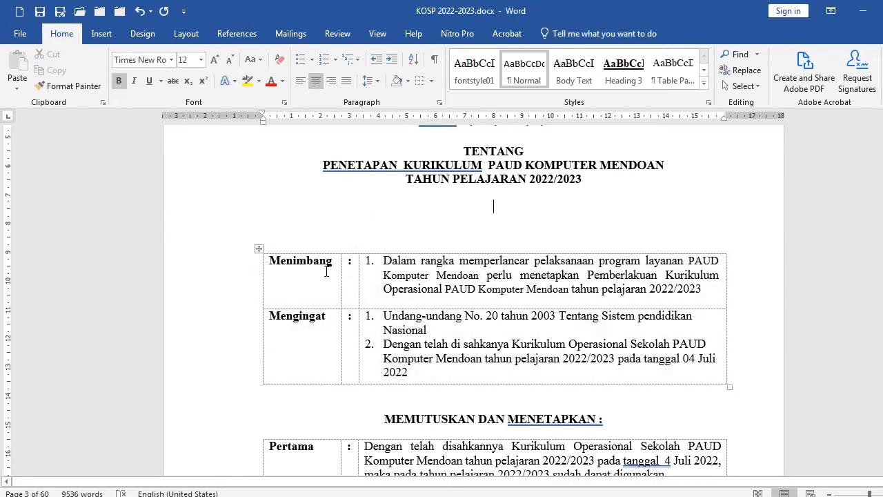
left_click(286, 251)
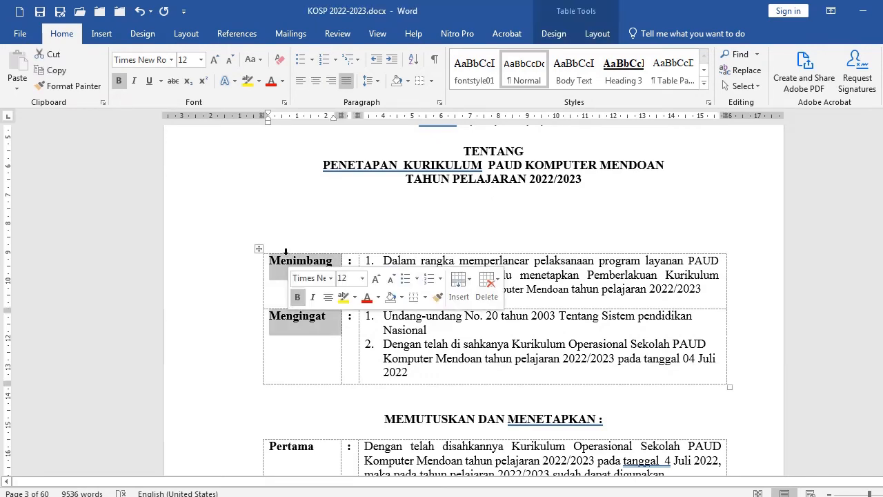
left_click(345, 259)
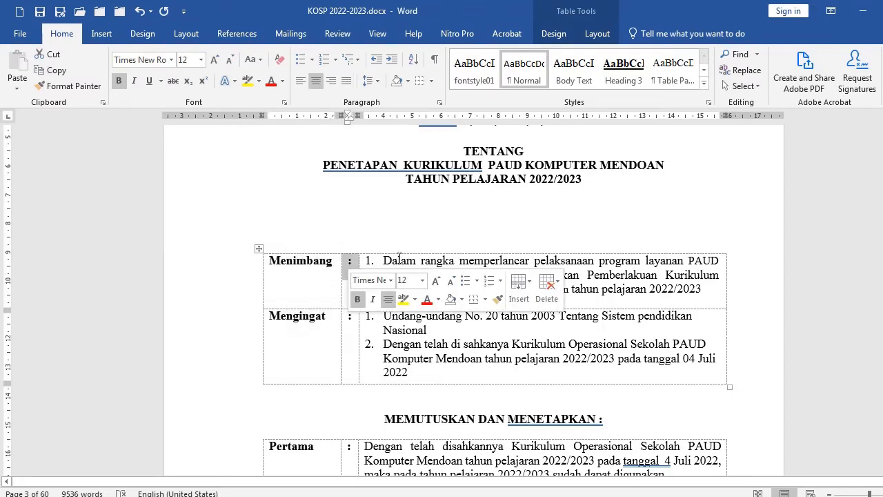
left_click(399, 259)
left_click(470, 207)
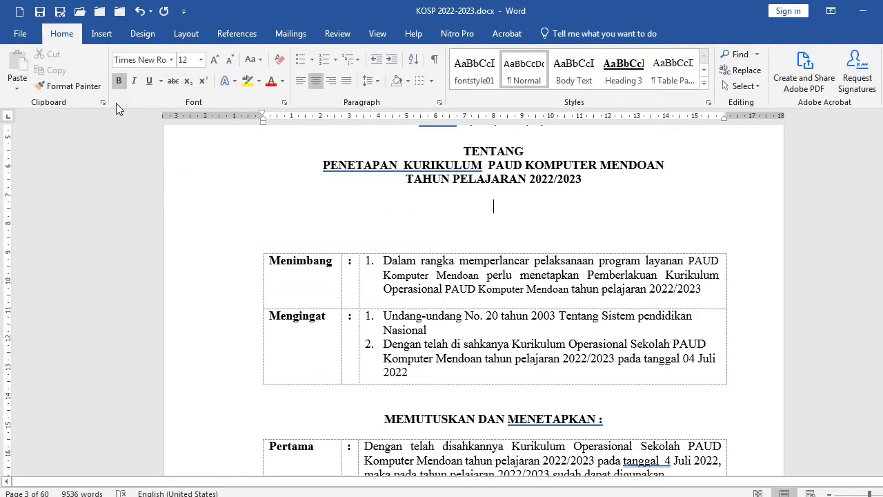
Insert a three-column, one-row table in the blank space and narrow its first two columns to match the Menimbang table
left_click(102, 34)
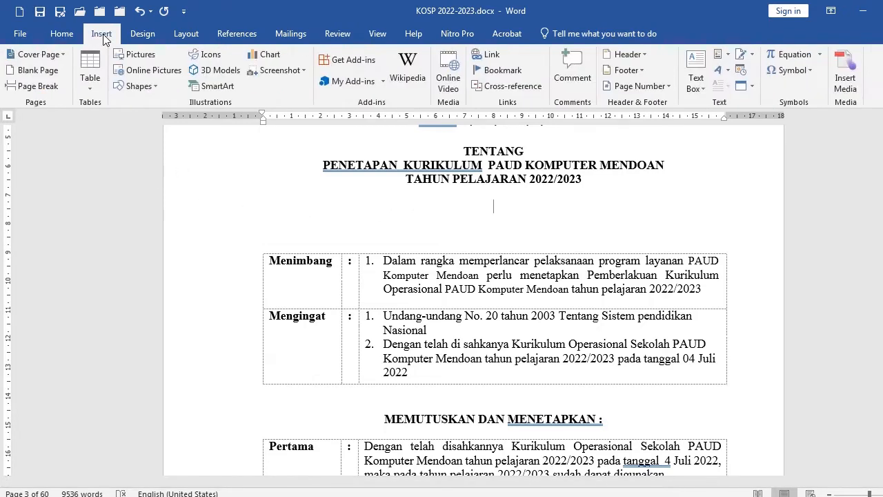
left_click(89, 77)
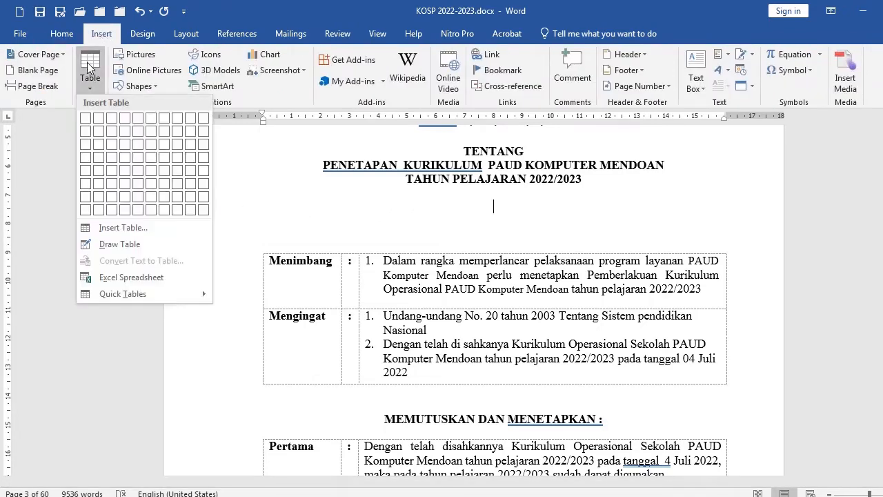
left_click(112, 118)
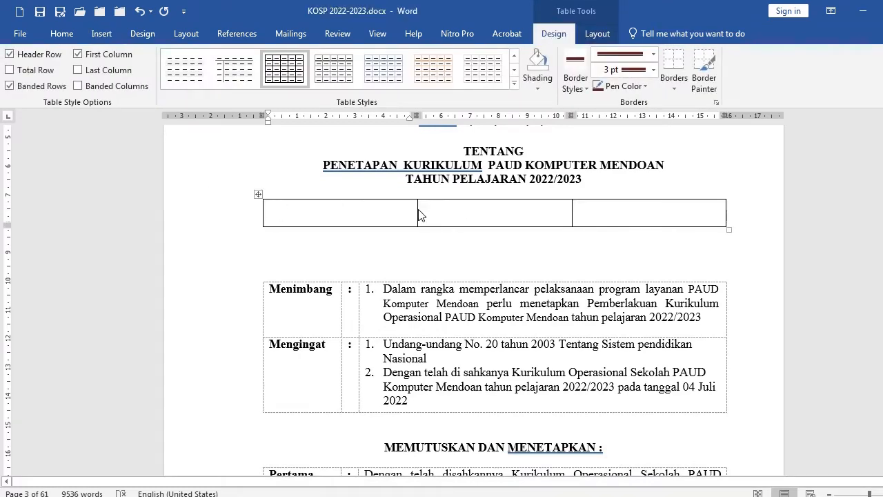
left_click_drag(418, 212, 341, 222)
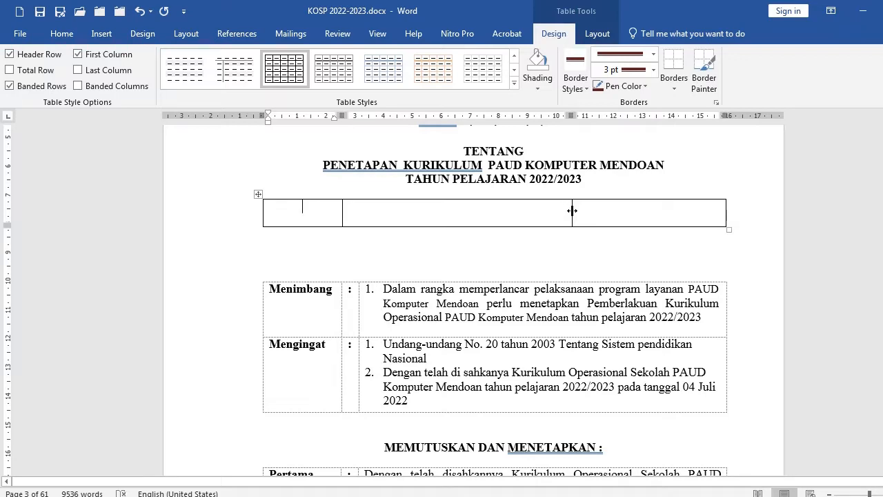
left_click_drag(572, 211, 358, 233)
Remove bold from the new table row and enter Menimbang in its first cell
left_click(207, 222)
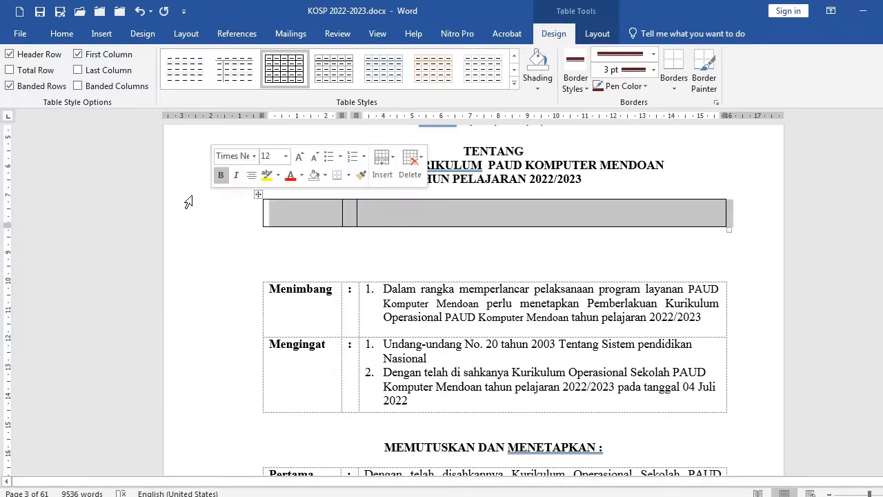
left_click(66, 35)
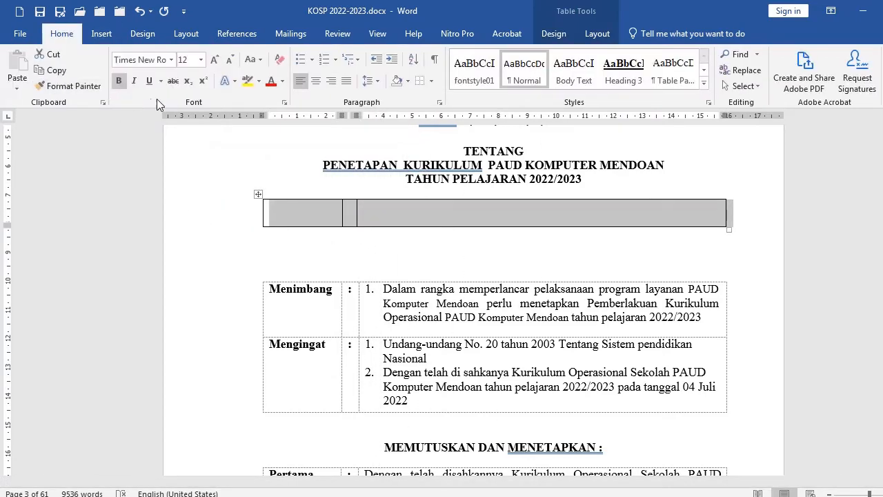
left_click(119, 81)
left_click(305, 218)
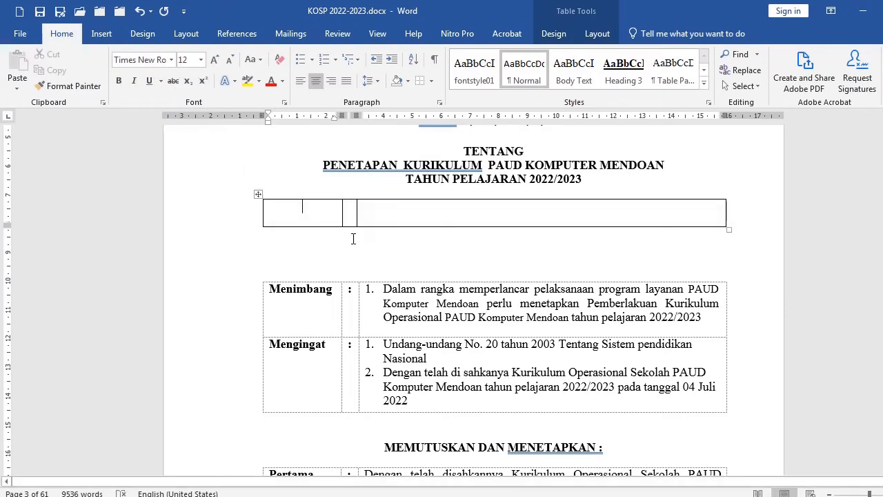
type("Menimbang")
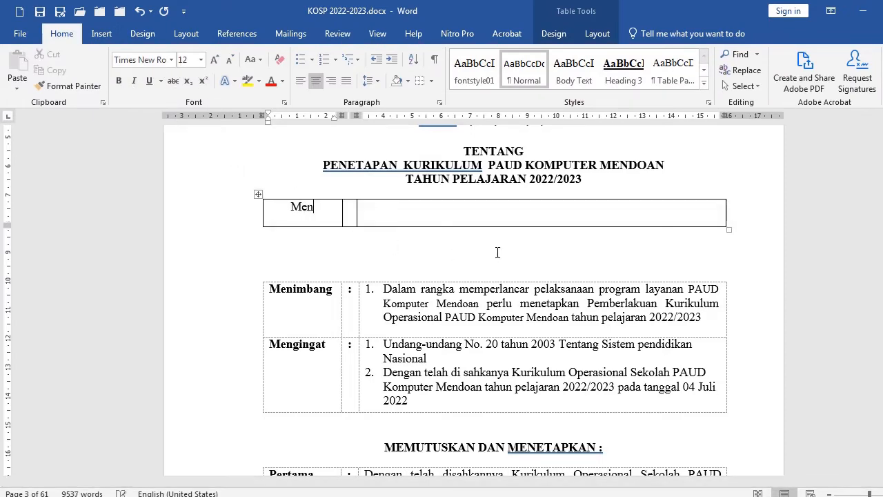
Justify the Menimbang cell and enter a colon in the second cell
left_click(348, 82)
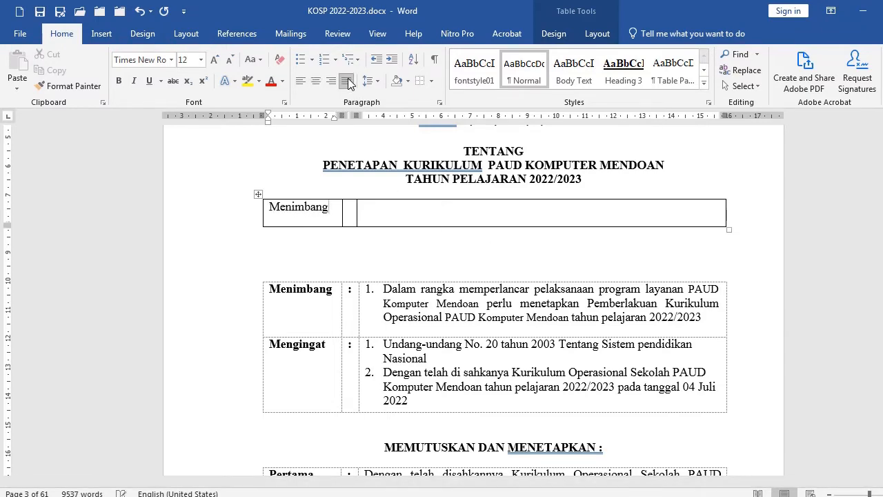
left_click(351, 207)
type(":")
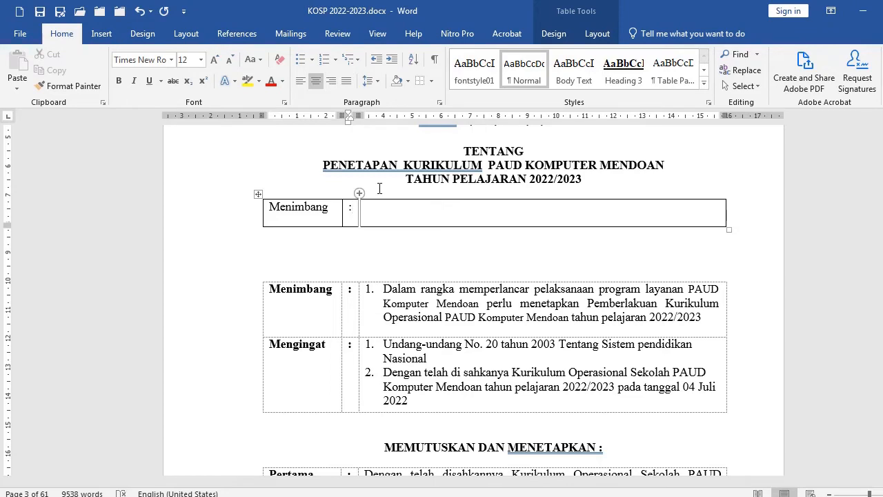
key("Tab")
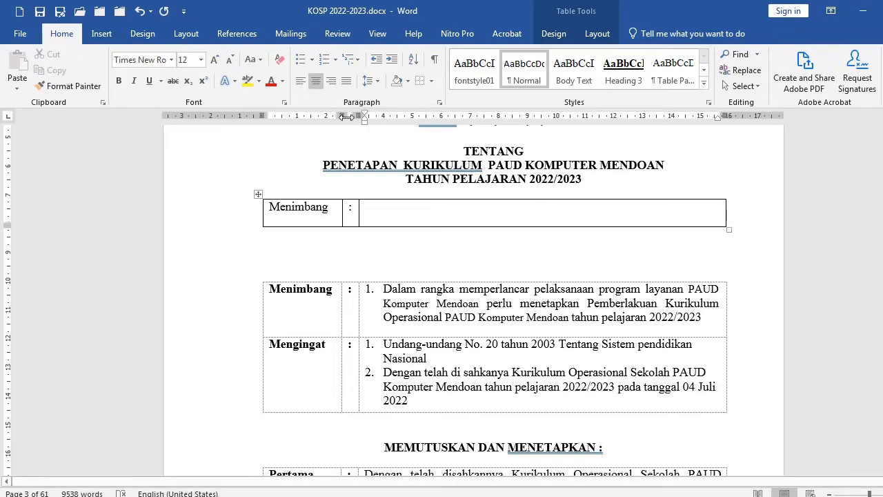
Justify the third cell and add a second row to the new table
left_click(347, 81)
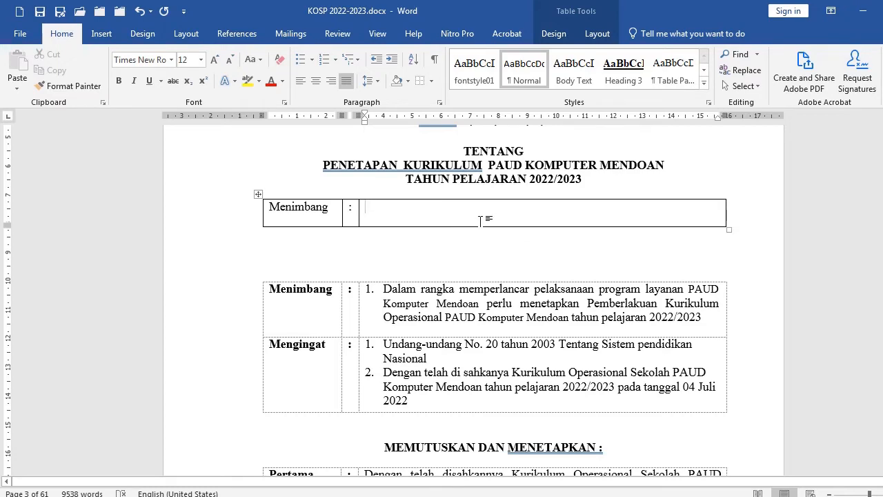
key("Tab")
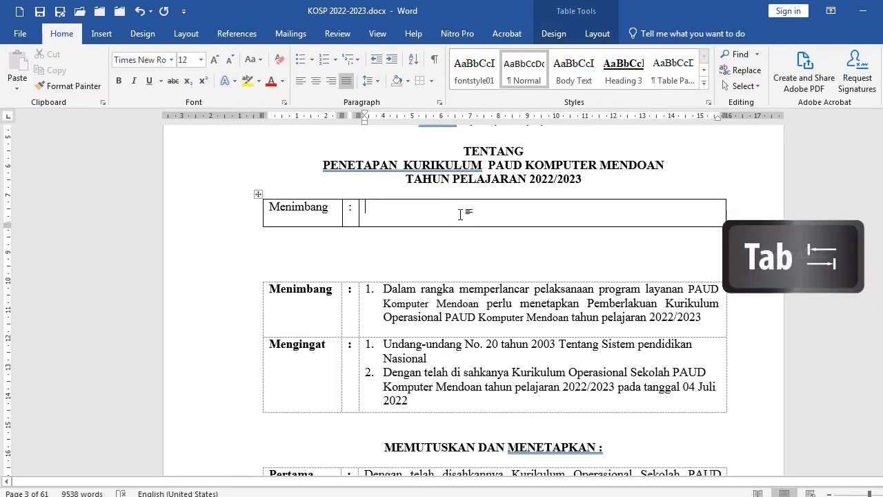
key("Tab")
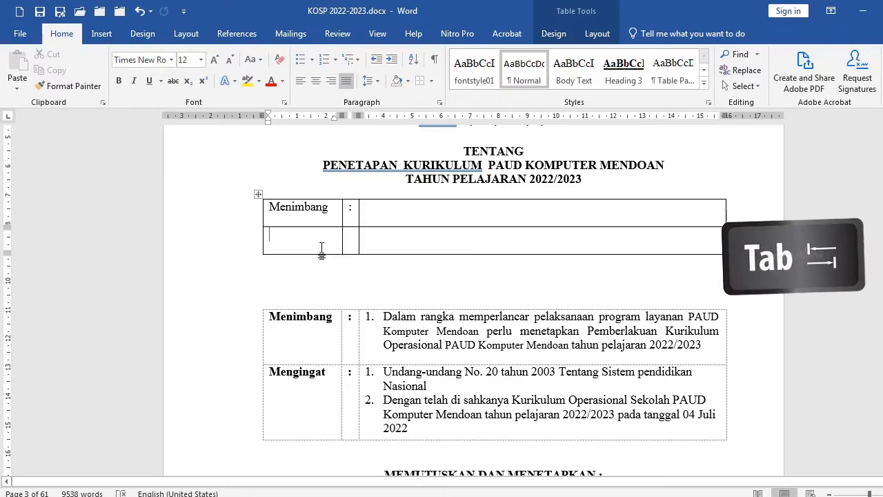
Remove all borders from the new table and cut it to the clipboard
left_click_drag(219, 216, 215, 250)
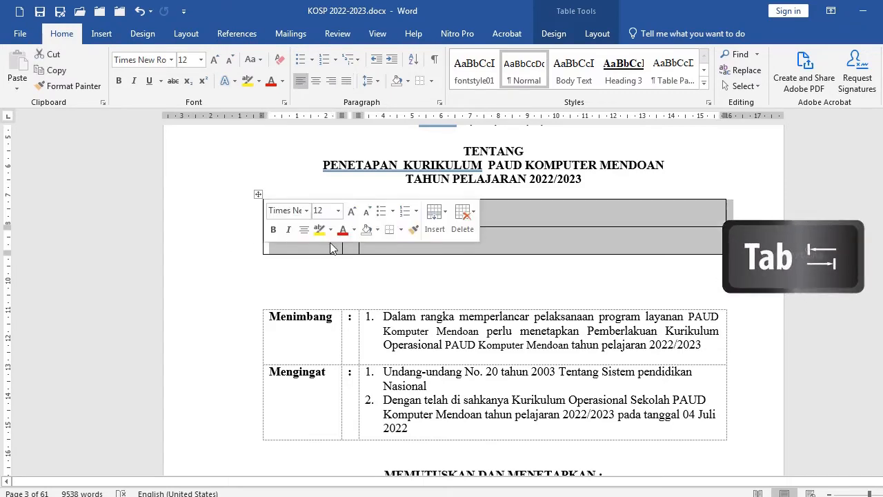
left_click(433, 82)
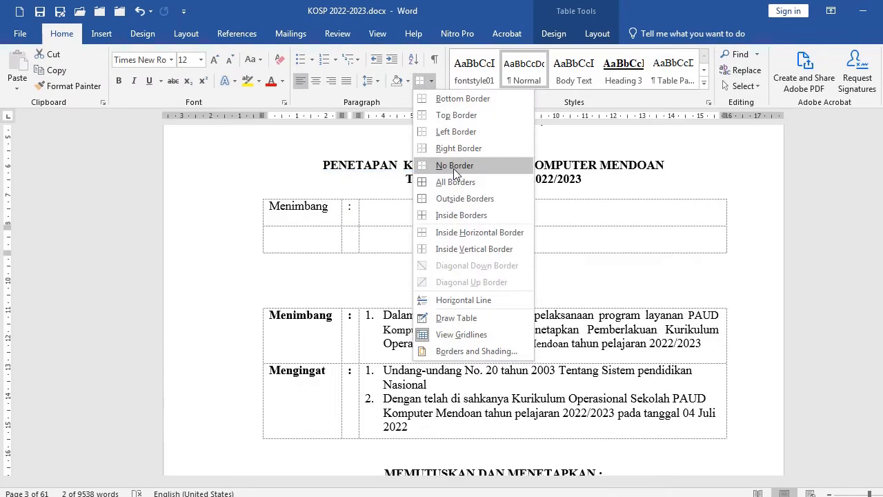
left_click(453, 166)
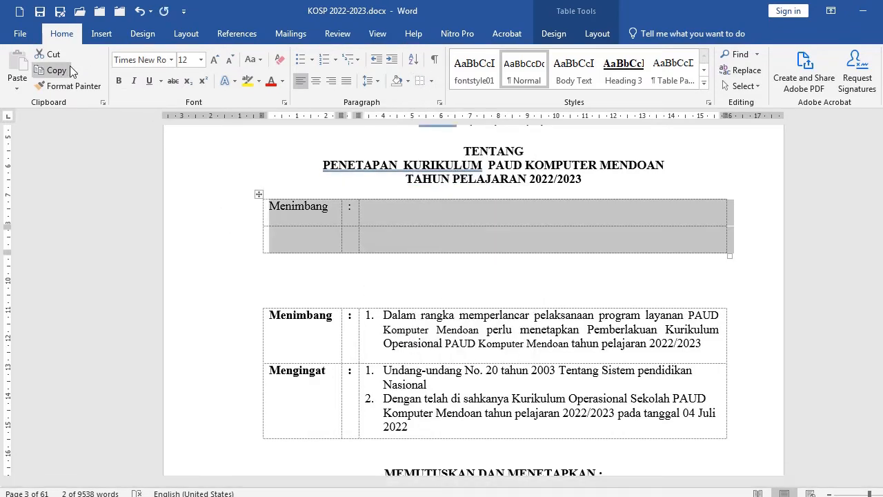
left_click(49, 54)
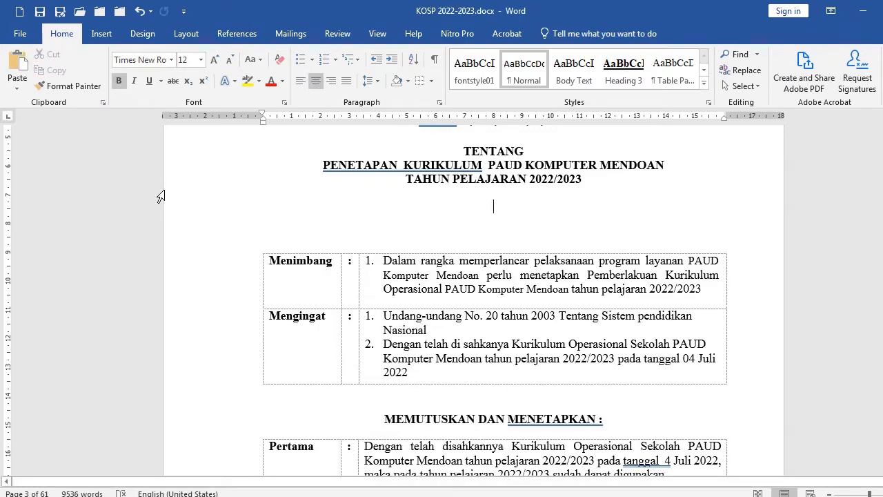
Delete the empty lines left above the Menimbang table
key("Delete")
key("Delete")
key("Delete")
key("Delete")
scroll(429, 336, "down", 1)
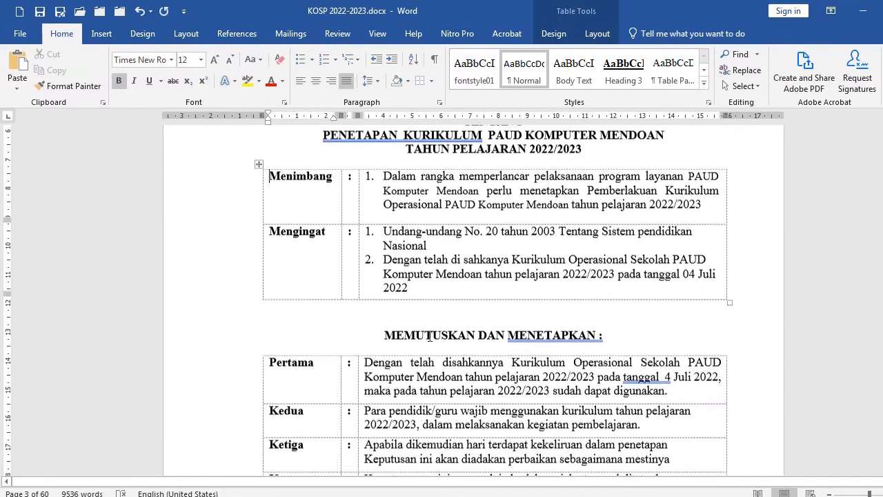
scroll(429, 336, "down", 1)
left_click(597, 269)
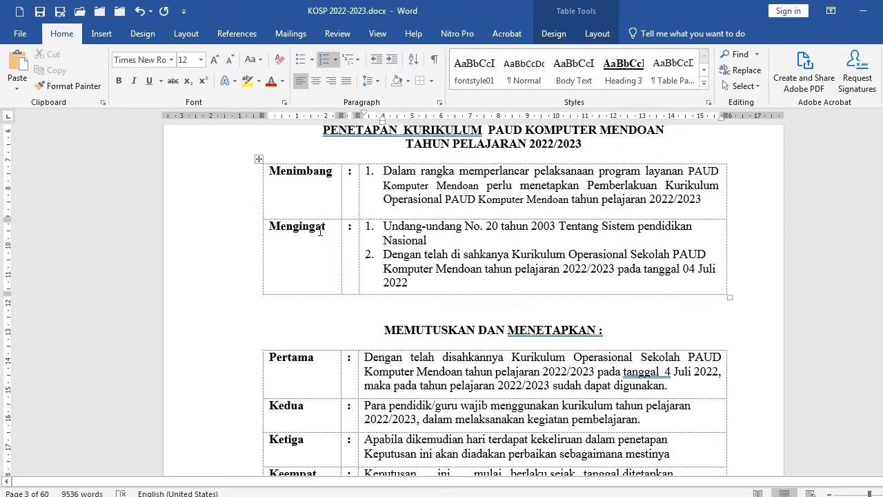
left_click(344, 304)
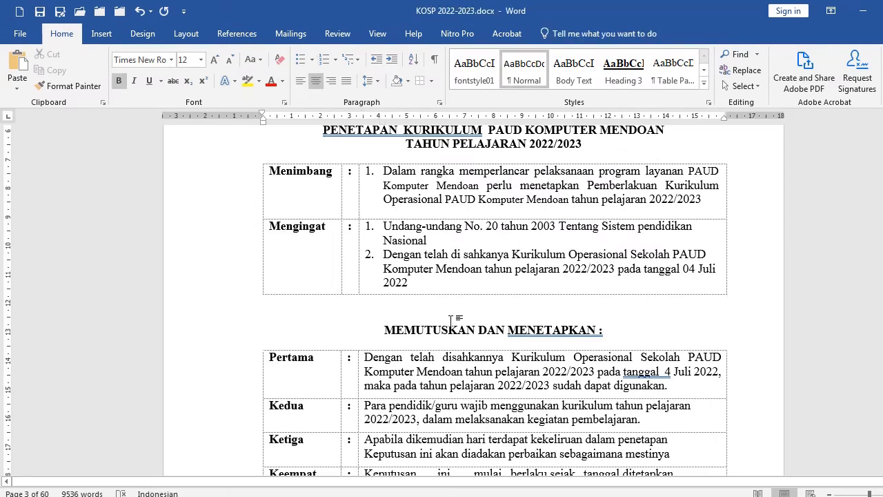
Insert two blank lines after the MEMUTUSKAN DAN MENETAPKAN heading, above the decision table
scroll(518, 320, "down", 1)
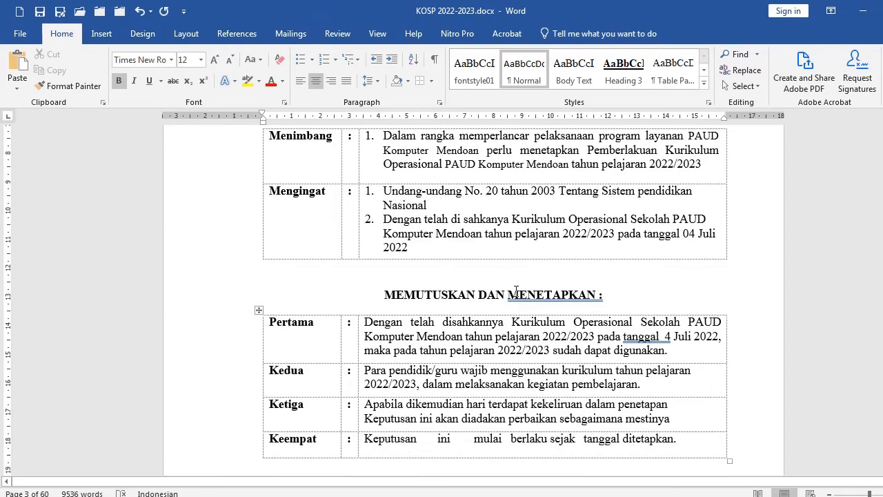
left_click(502, 245)
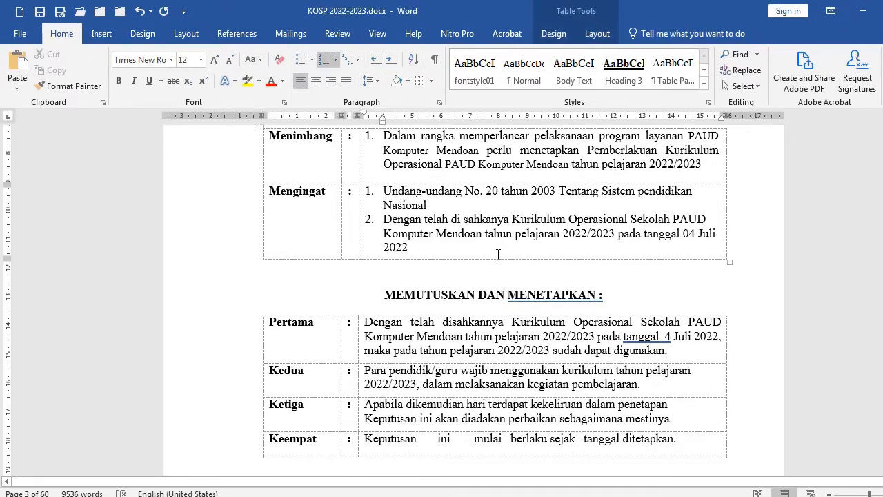
key("Down")
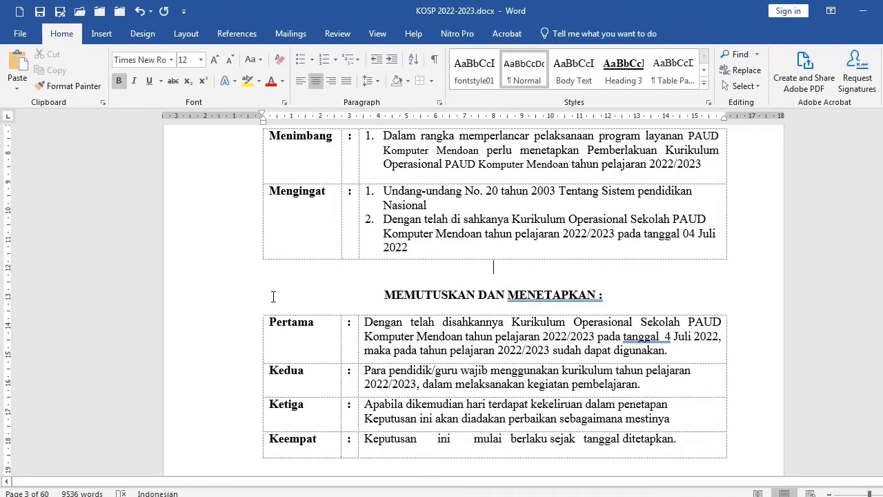
left_click(191, 303)
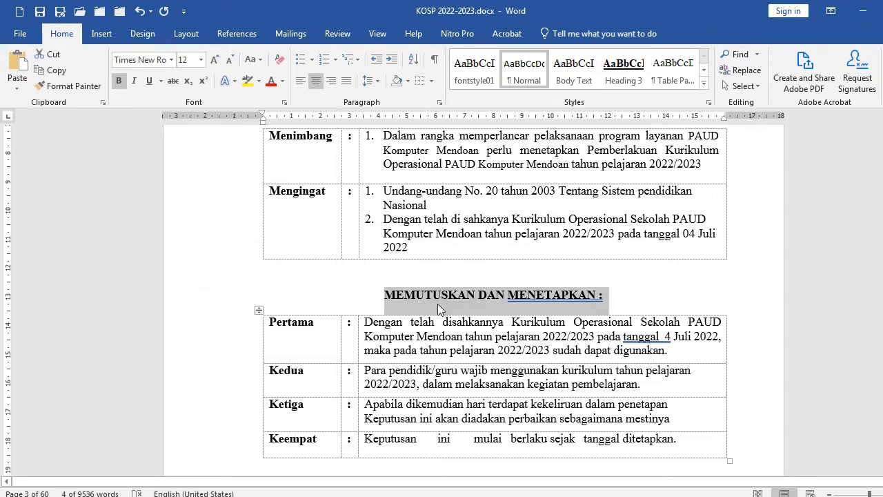
left_click(631, 305)
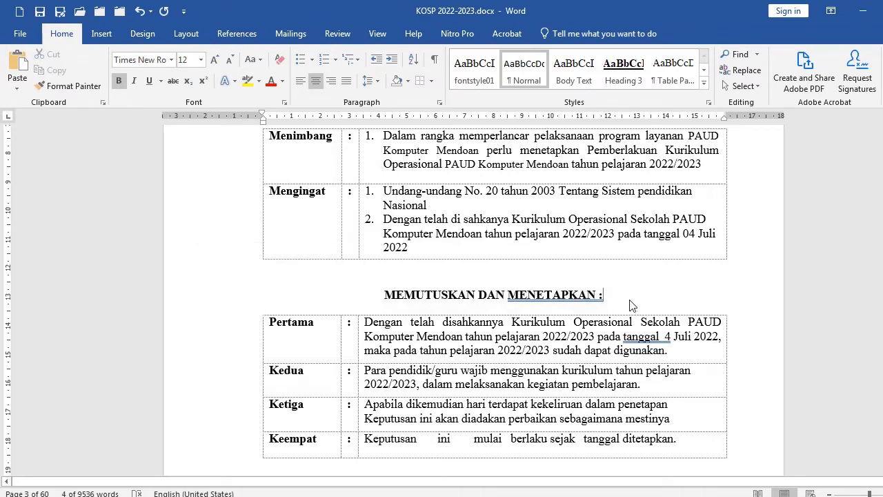
key("Return")
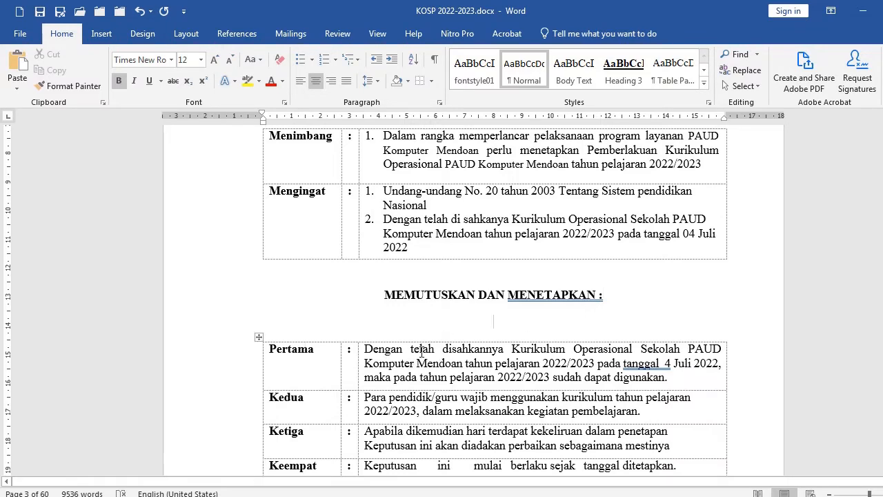
key("Return")
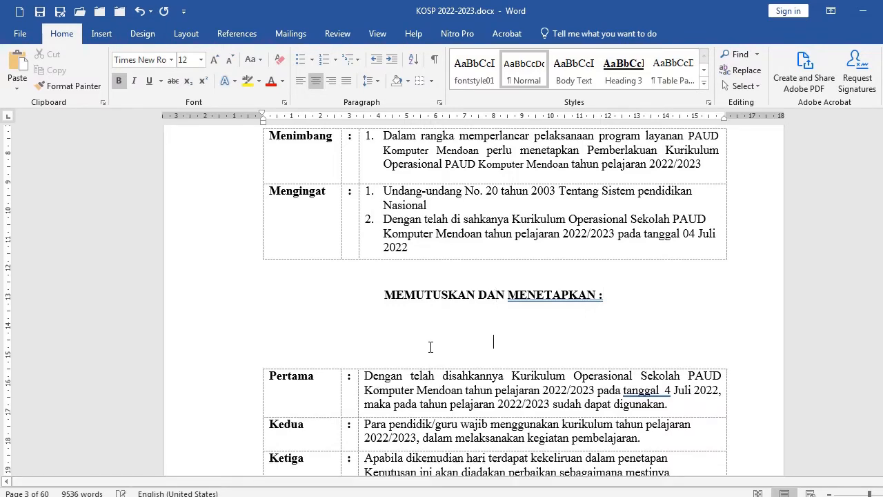
left_click(177, 231)
key("ctrl+c")
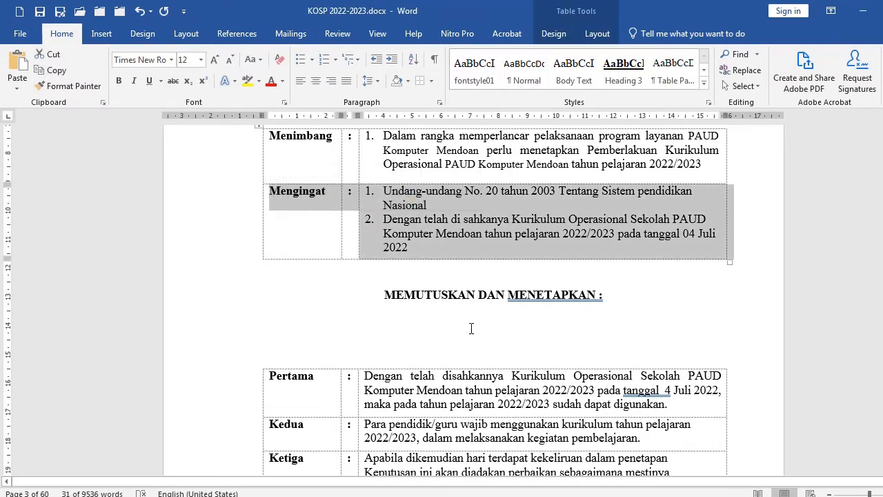
left_click(472, 329)
key("ctrl+v")
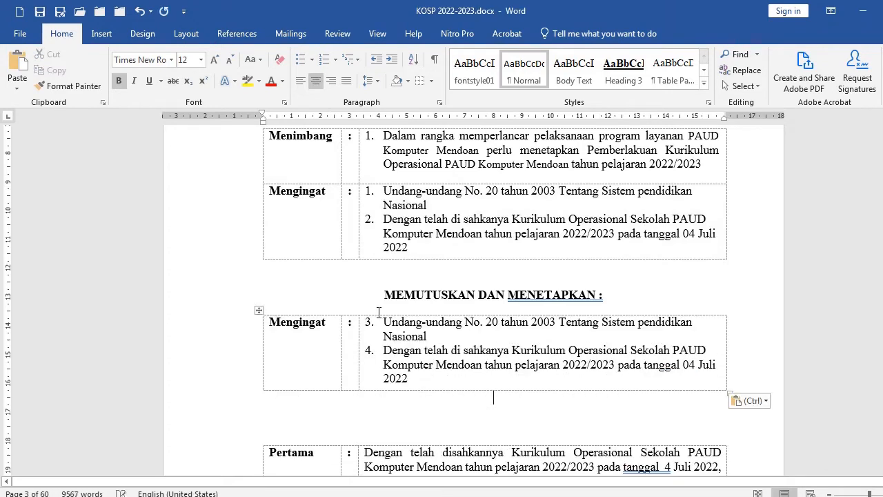
left_click(215, 346)
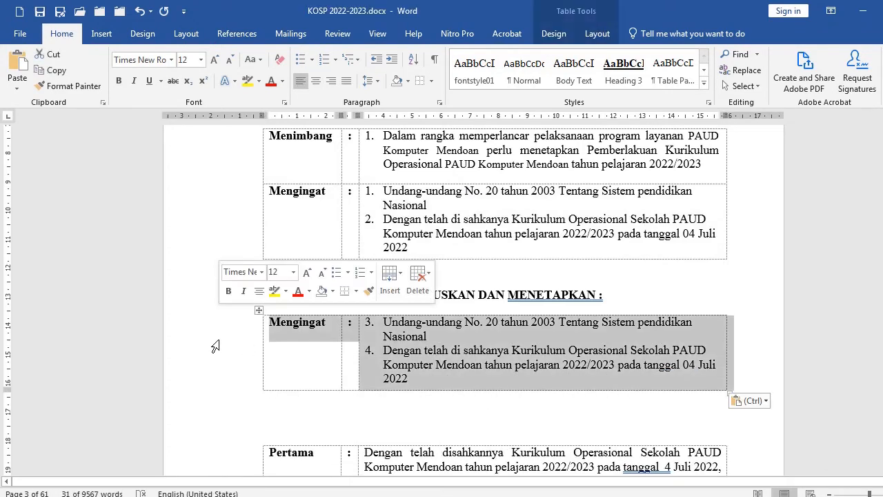
left_click(205, 230)
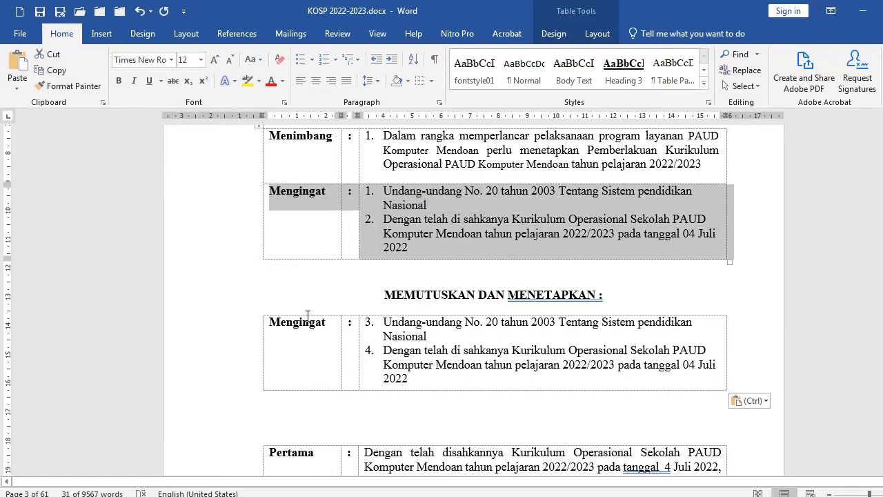
scroll(306, 329, "down", 2)
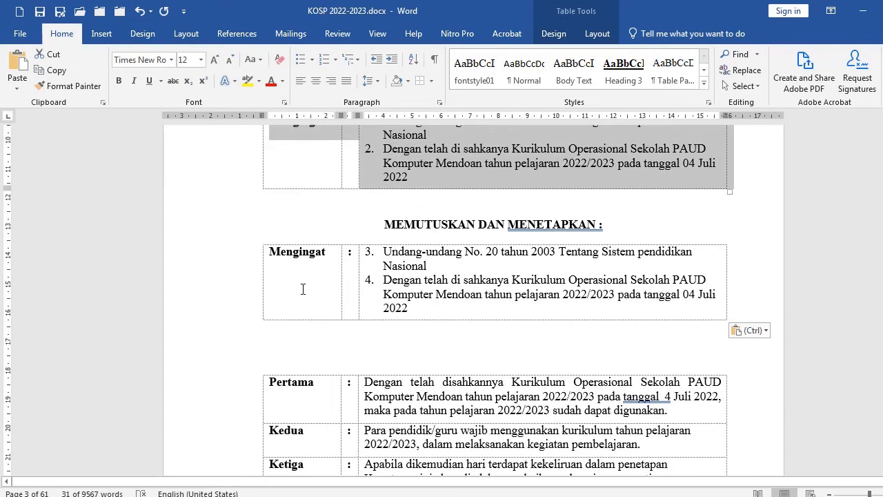
double_click(275, 258)
type("P")
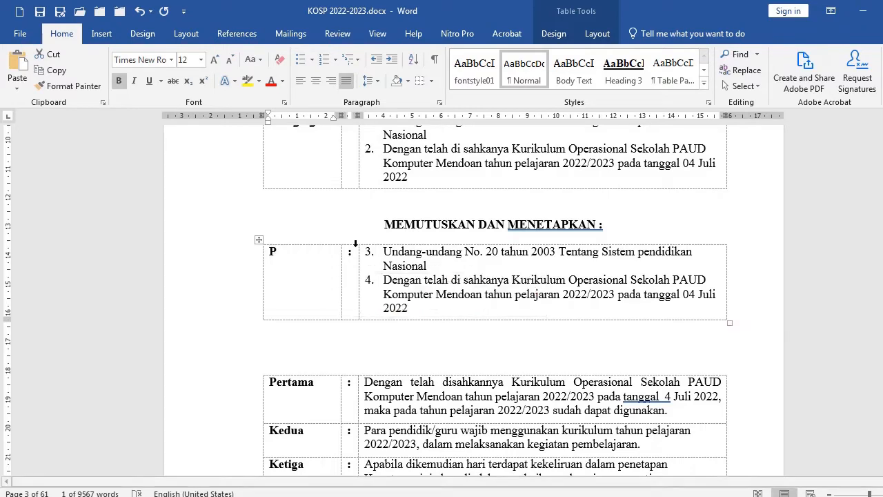
type("ertama")
left_click(356, 243)
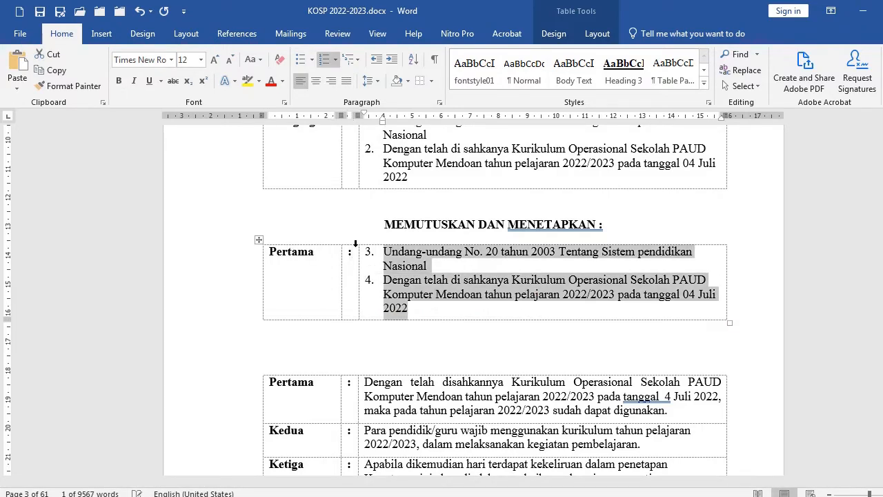
left_click_drag(232, 286, 204, 365)
key("BackSpace")
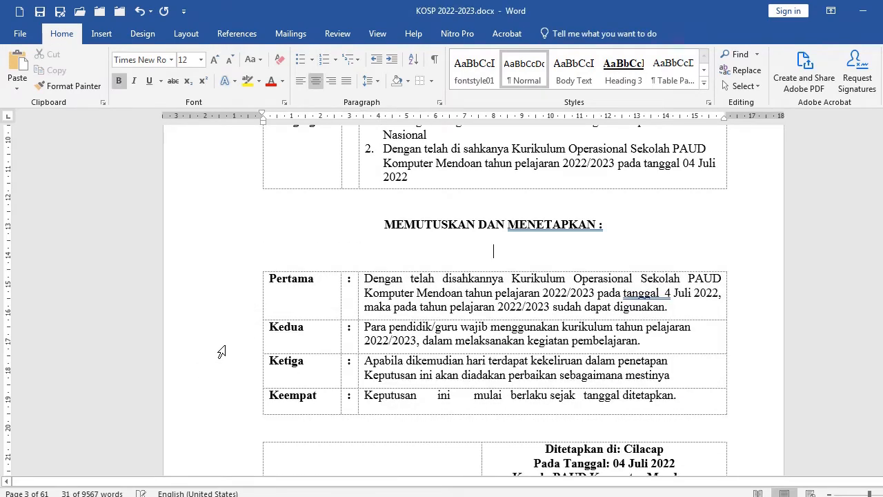
Add a blank line to the signature space between Kepala PAUD Komputer Mendoan and the headmaster's name
scroll(357, 332, "down", 1)
scroll(358, 331, "down", 5)
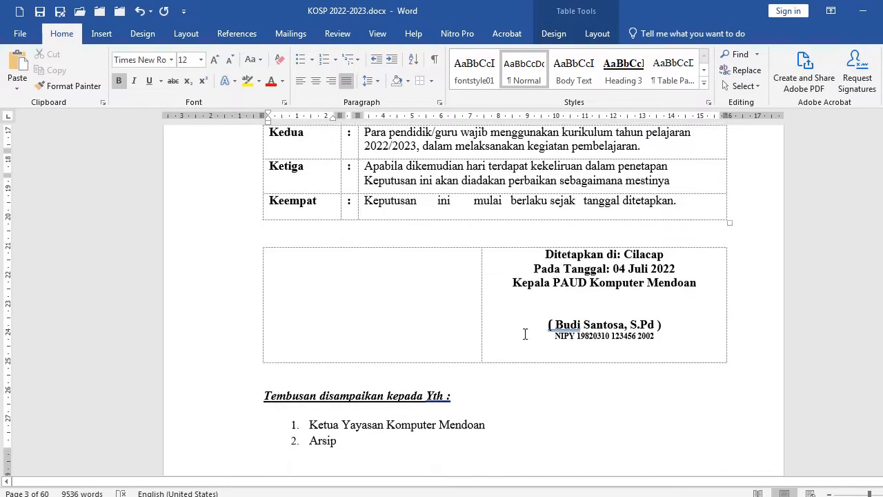
left_click(603, 266)
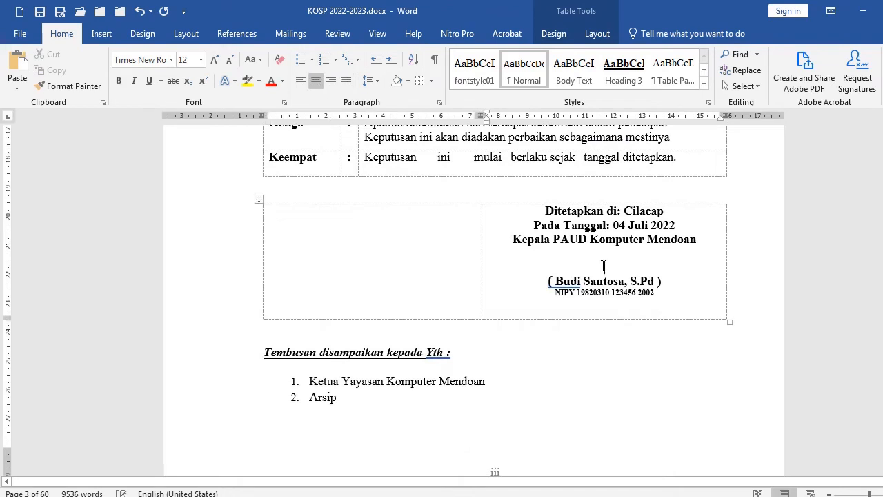
key("Return")
left_click(599, 306)
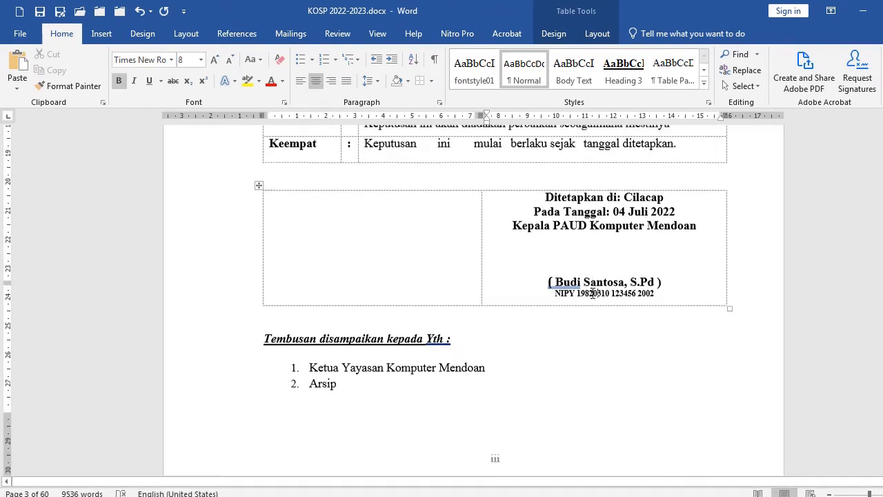
Decrease the indent of the numbered Tembusan recipient list so it aligns with the margin
scroll(478, 272, "down", 4)
left_click(359, 213)
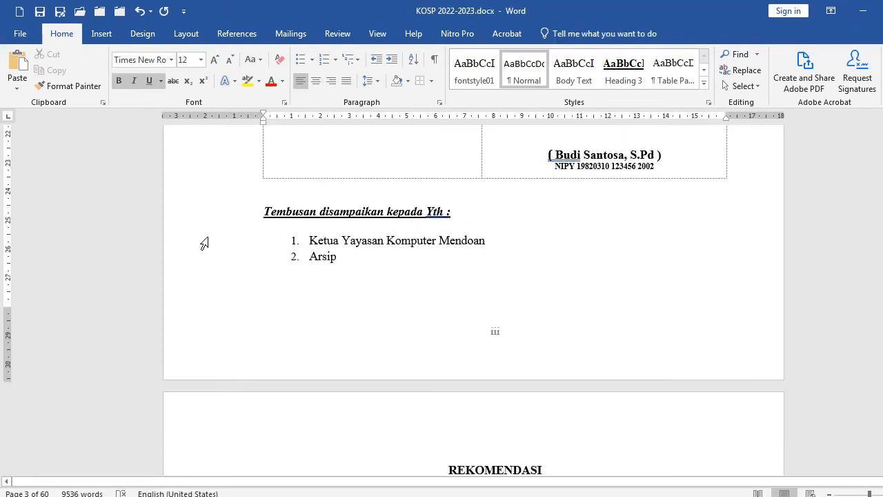
left_click_drag(193, 248, 189, 262)
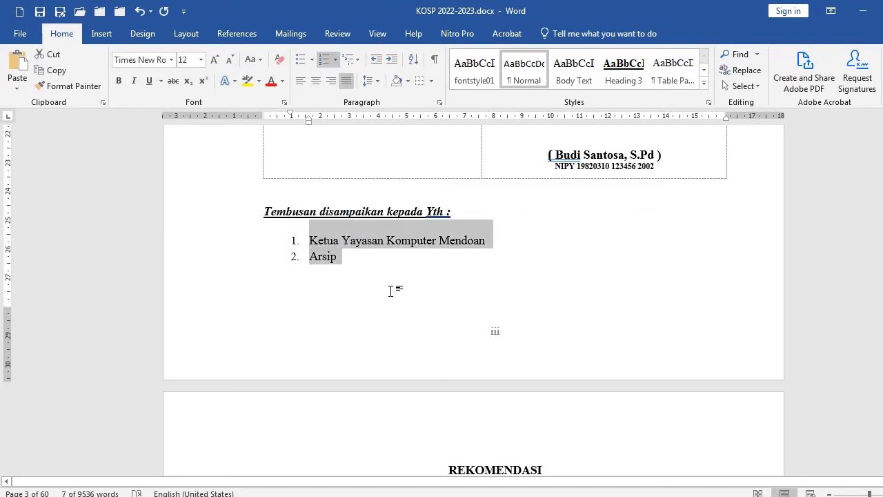
left_click(375, 273)
left_click_drag(197, 241, 198, 265)
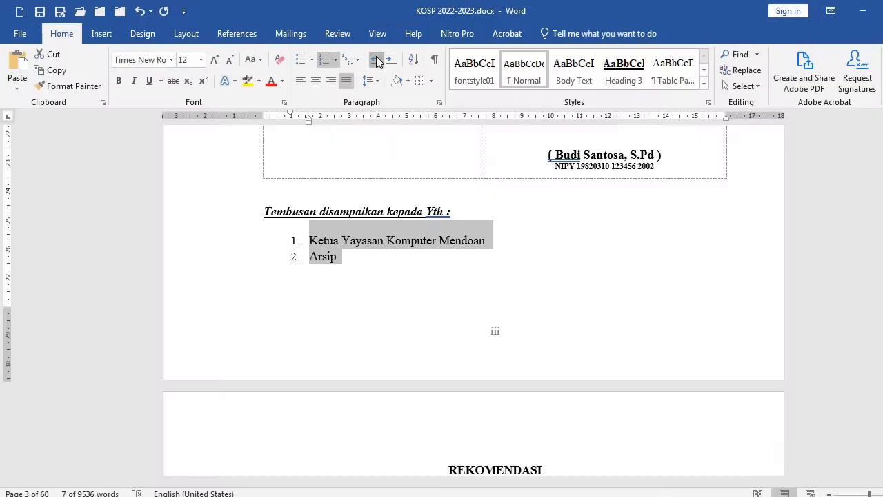
left_click(376, 61)
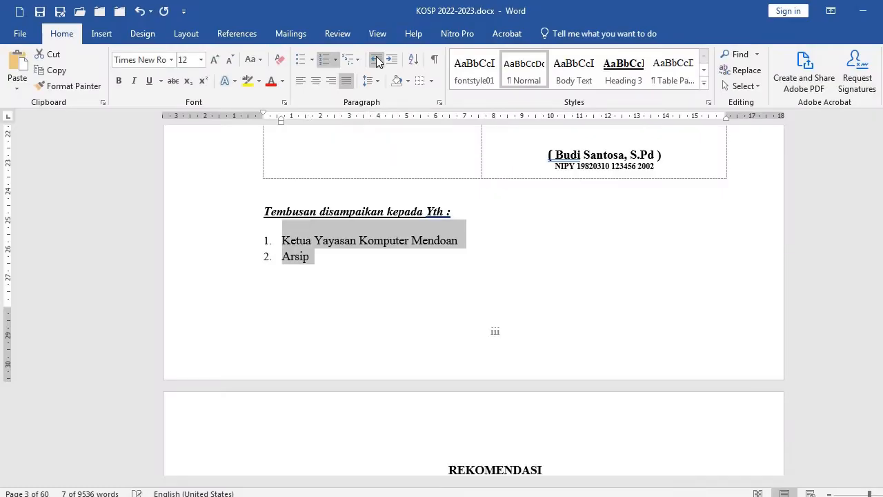
left_click(355, 264)
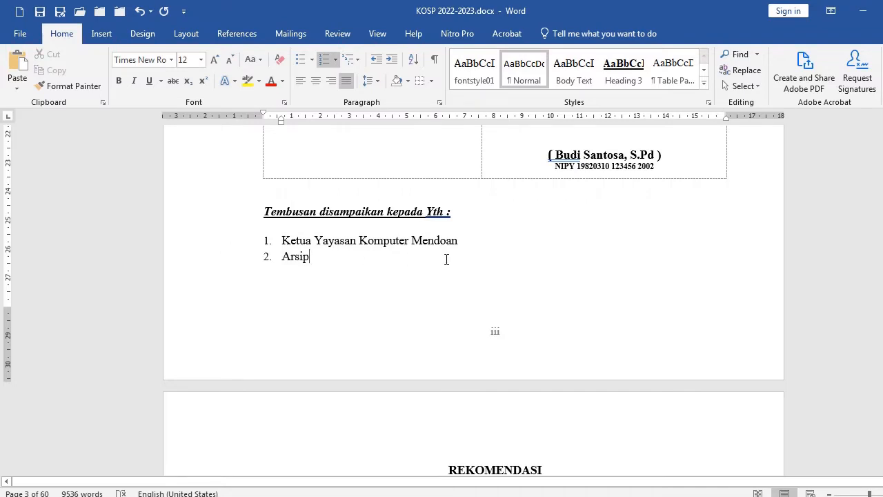
Give the Rekomendasi opening paragraph a first-line indent and justify it
scroll(461, 310, "down", 7)
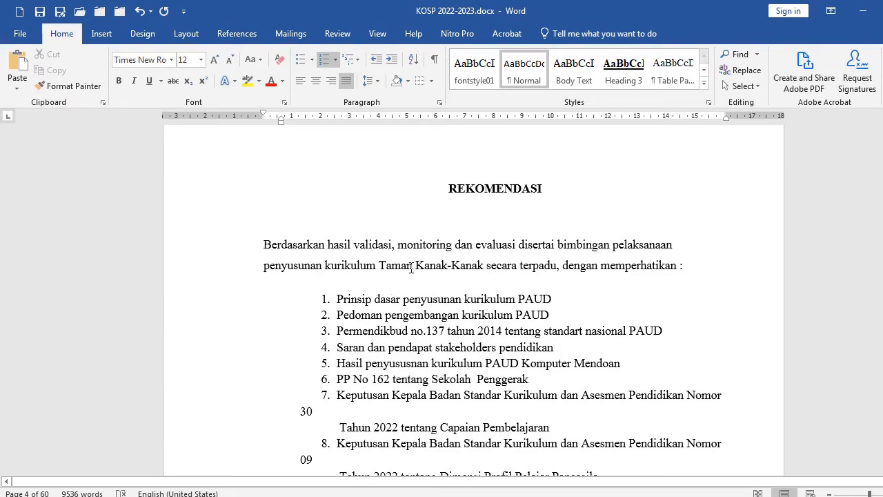
scroll(479, 200, "up", 2)
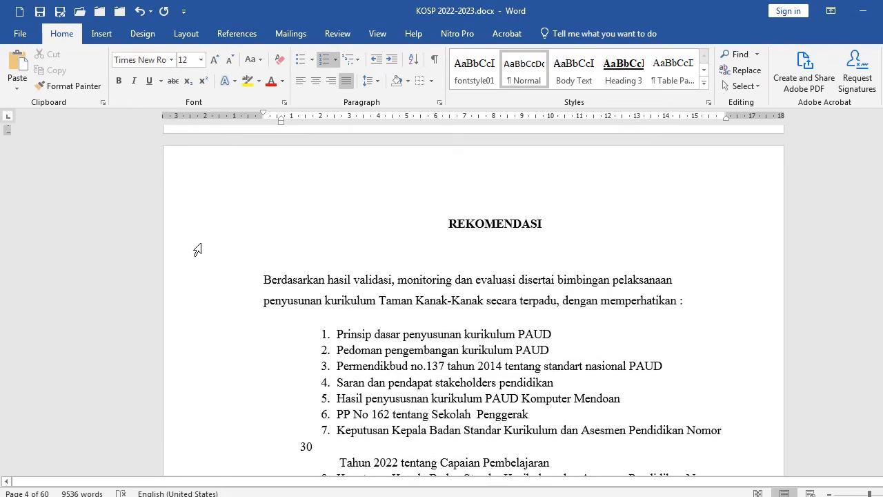
left_click(199, 233)
left_click(295, 280)
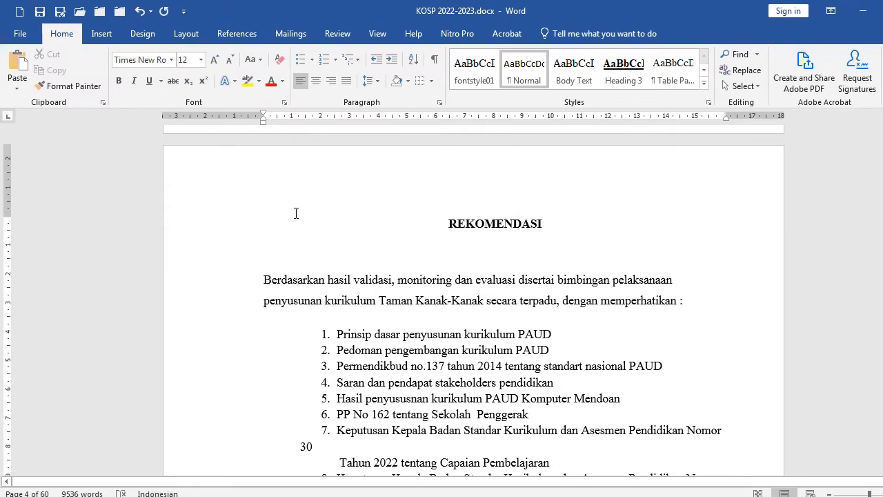
left_click_drag(267, 112, 298, 112)
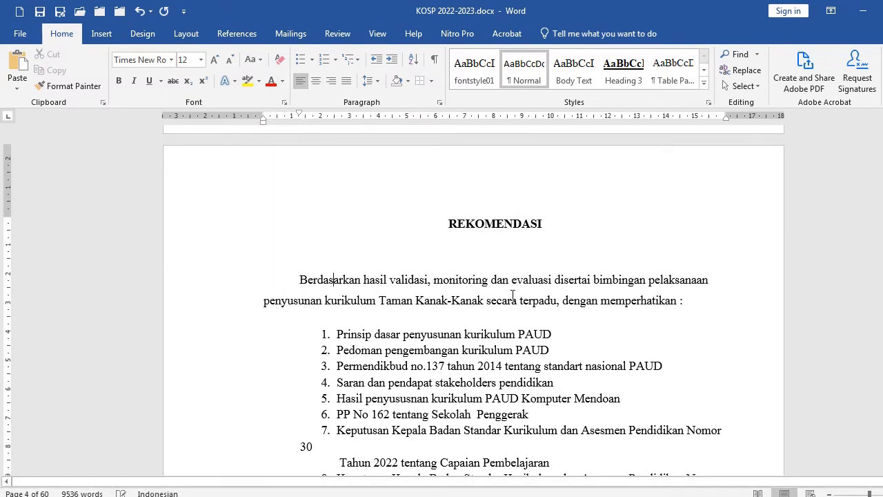
left_click(347, 81)
Decrease the indent of the Rekomendasi numbered list of regulations
scroll(426, 316, "down", 1)
scroll(426, 316, "down", 3)
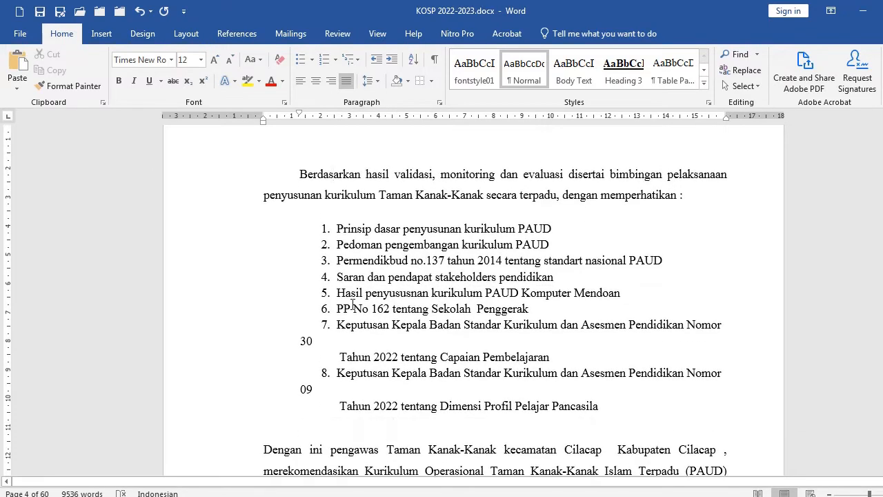
left_click_drag(211, 229, 212, 417)
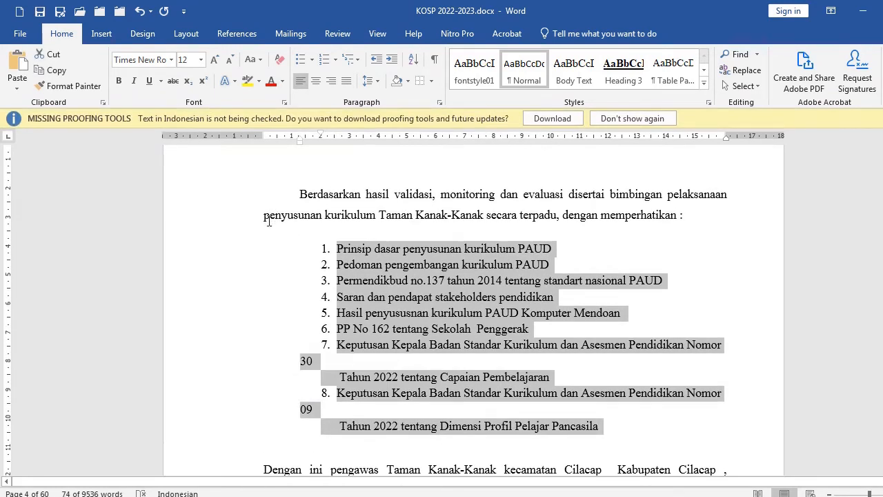
left_click(375, 63)
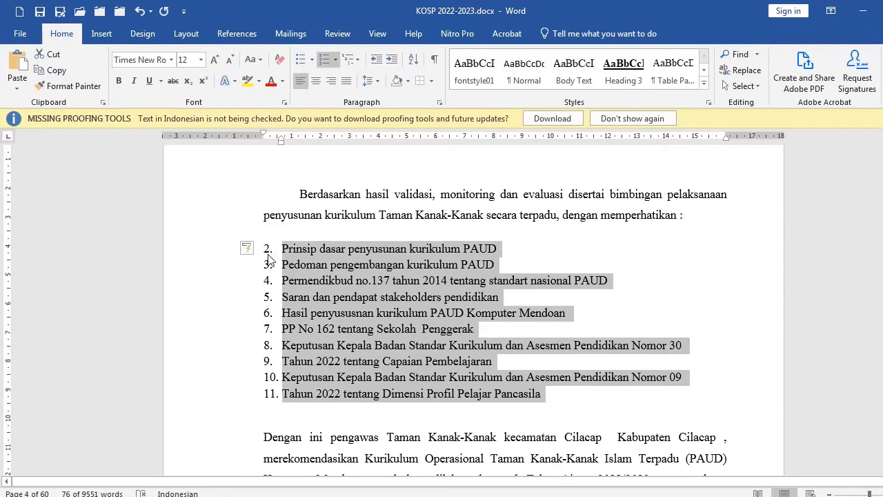
Restart the Rekomendasi list numbering at 1
left_click(268, 254)
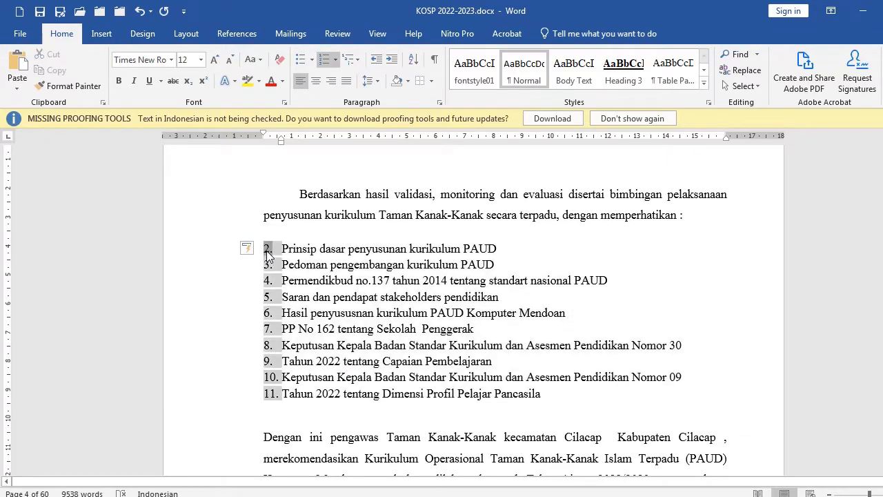
right_click(268, 249)
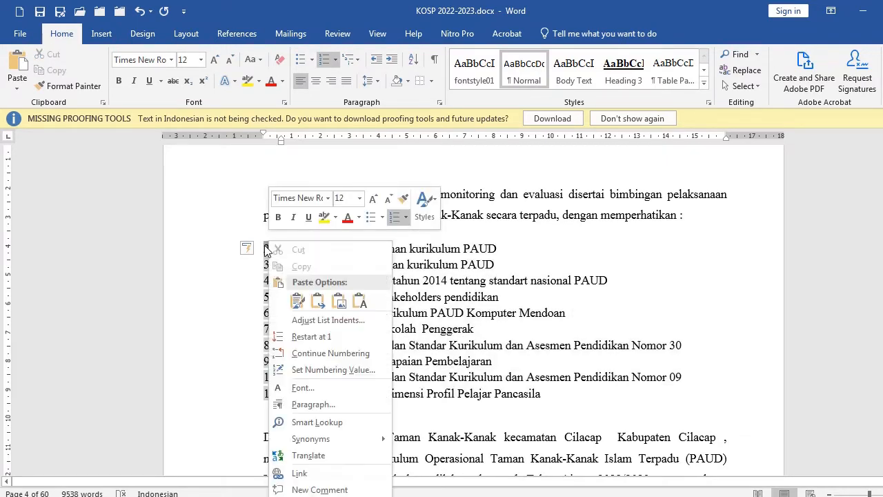
left_click(318, 338)
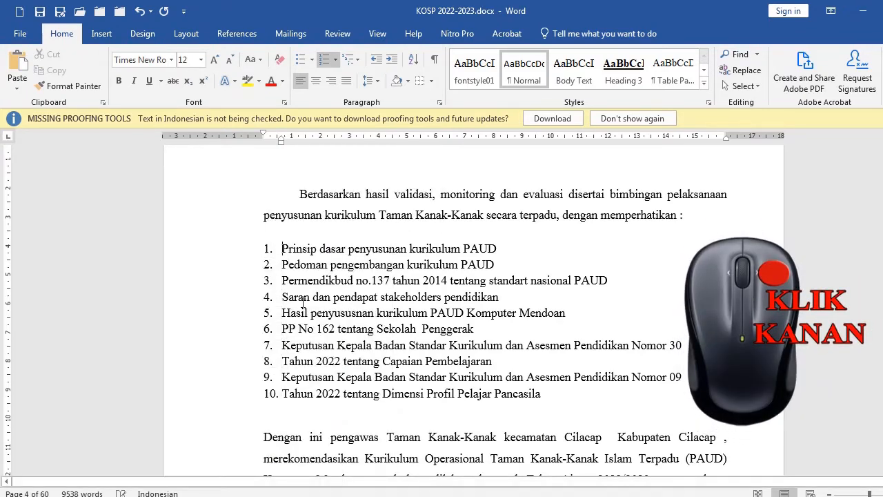
left_click_drag(218, 260, 221, 394)
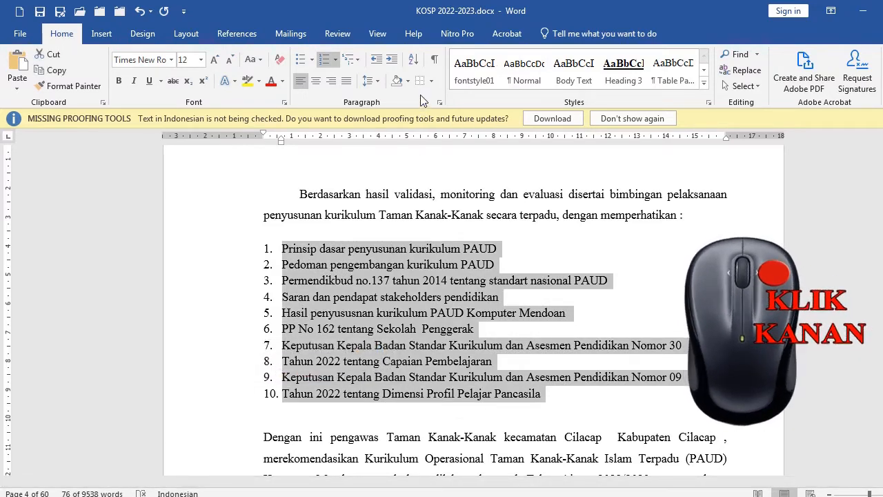
left_click(381, 264)
scroll(399, 269, "down", 6)
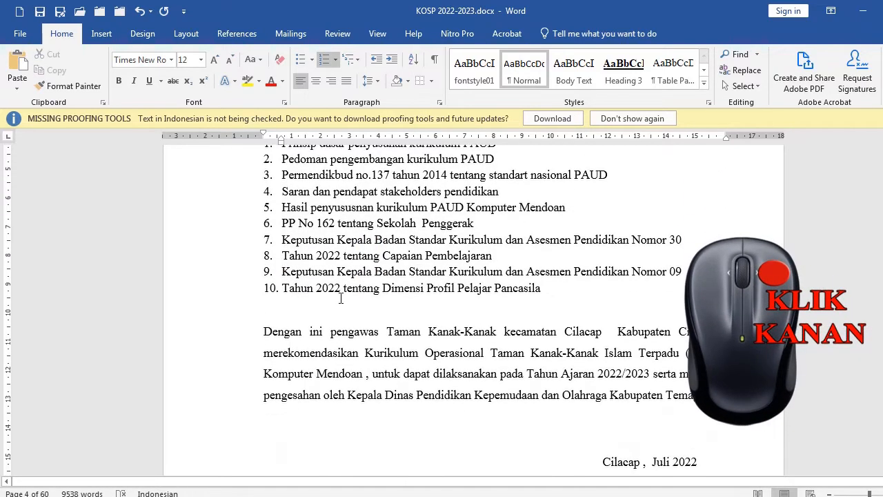
Dismiss the missing proofing tools notification bar
left_click(332, 190)
scroll(332, 194, "up", 6)
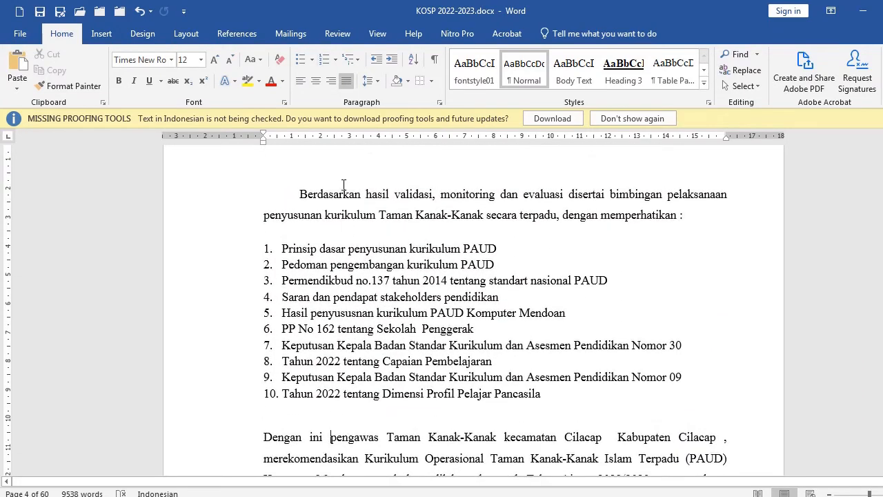
left_click(345, 195)
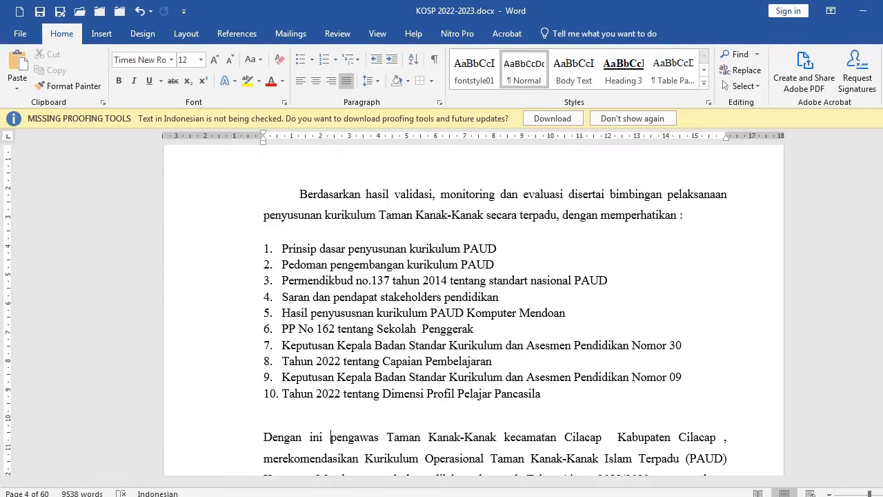
left_click(882, 119)
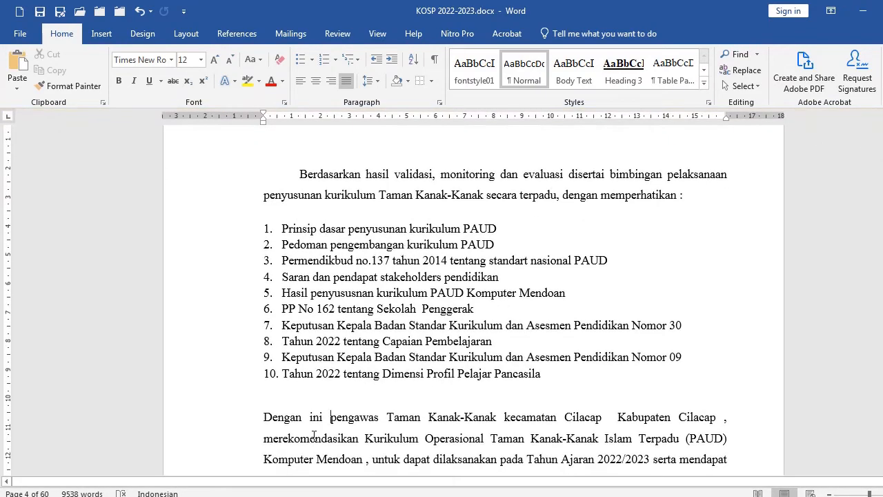
Copy the opening paragraph's formatting onto the "Dengan ini" paragraph with Format Painter
scroll(290, 400, "down", 1)
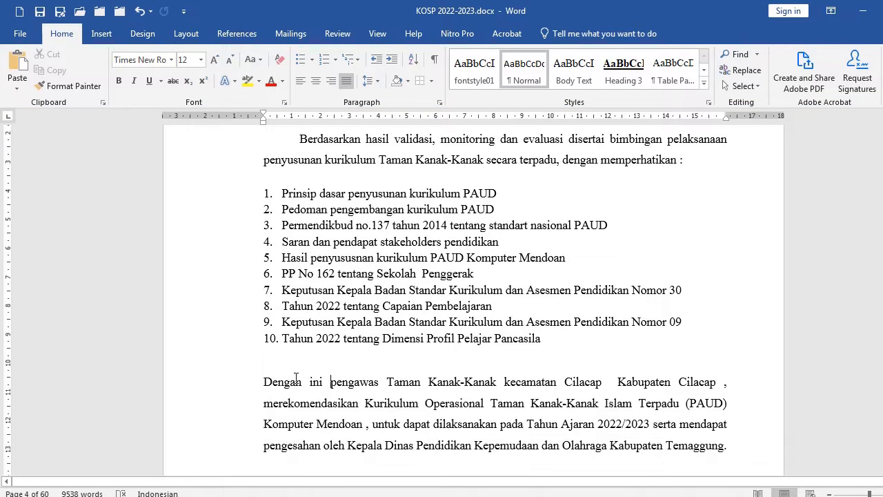
left_click(352, 142)
scroll(314, 152, "up", 1)
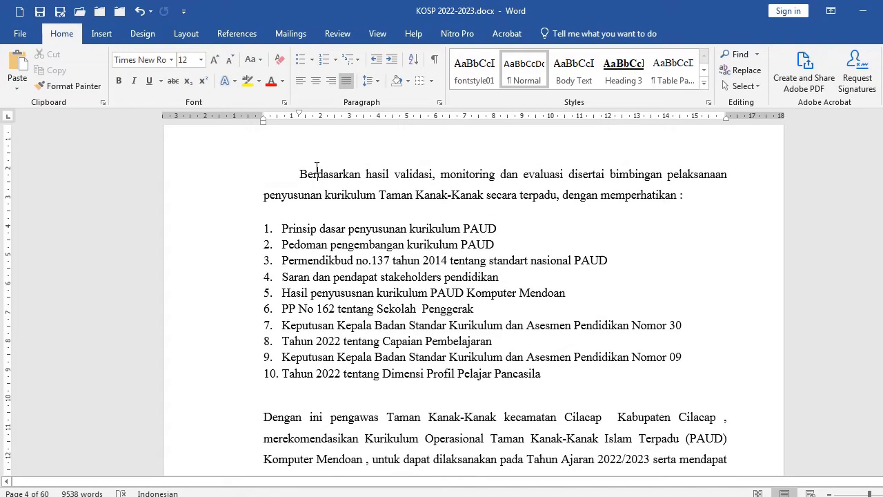
left_click(70, 87)
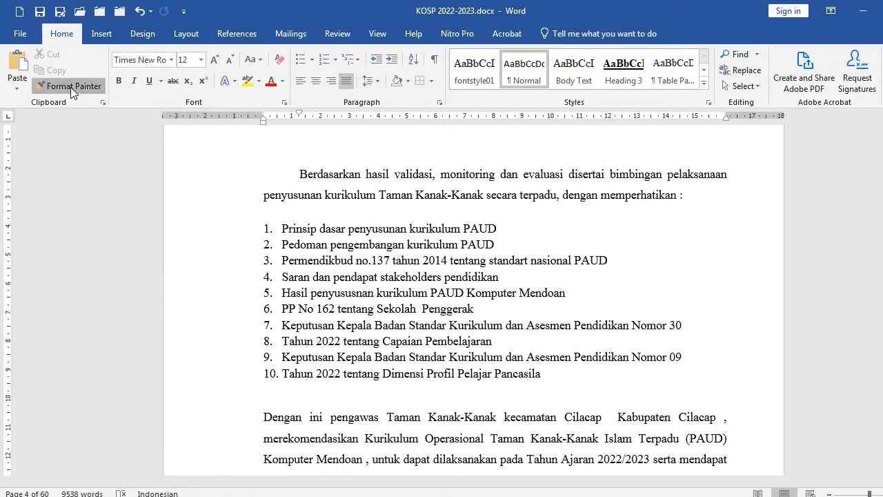
left_click(306, 422)
scroll(332, 328, "down", 2)
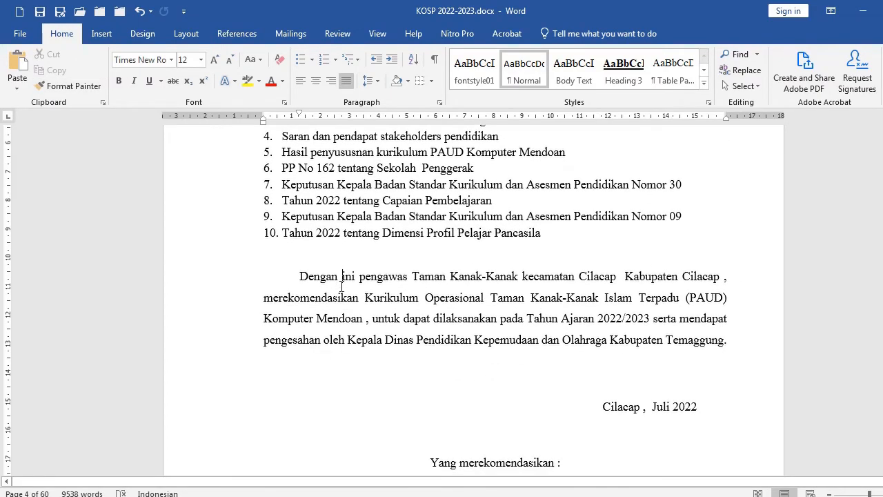
Set the line spacing of the Rekomendasi signature block lines to 1,0
scroll(346, 311, "down", 3)
scroll(627, 331, "down", 2)
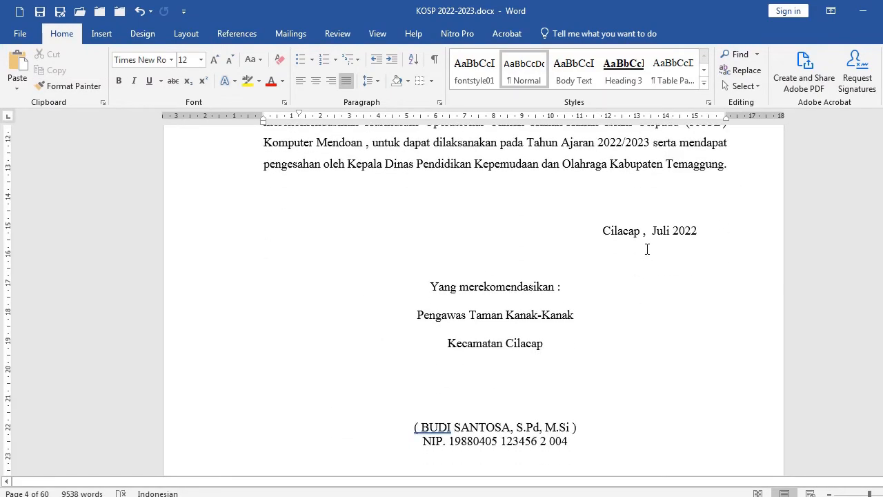
left_click(193, 237)
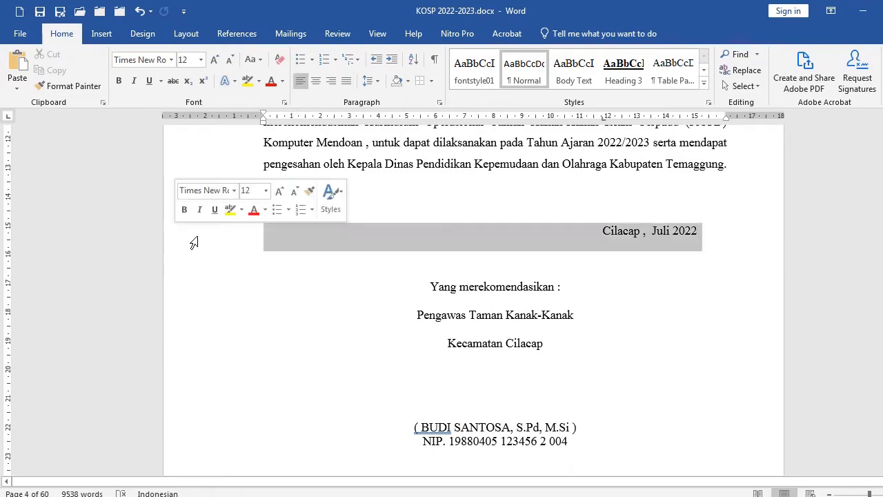
left_click(496, 303)
scroll(496, 301, "down", 2)
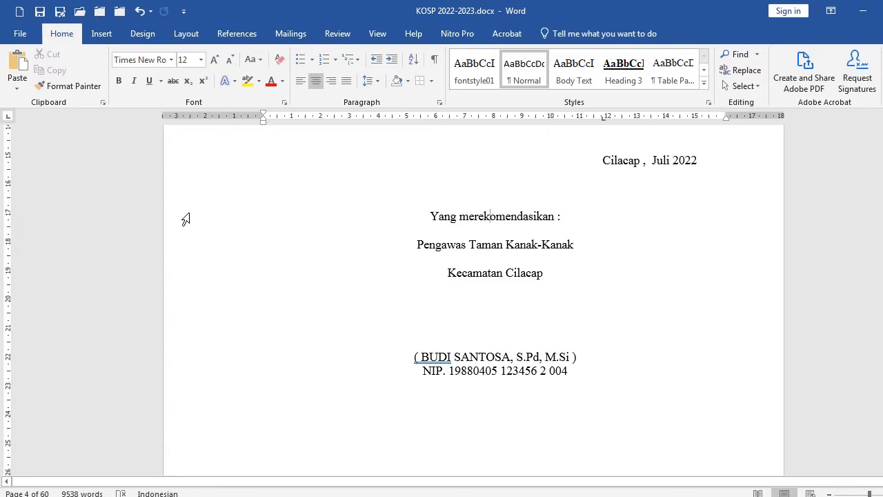
left_click_drag(185, 218, 161, 323)
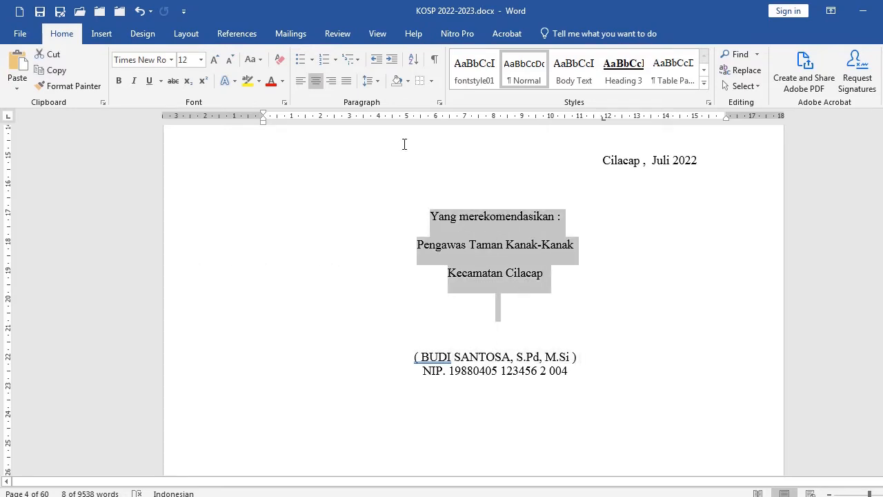
left_click(382, 80)
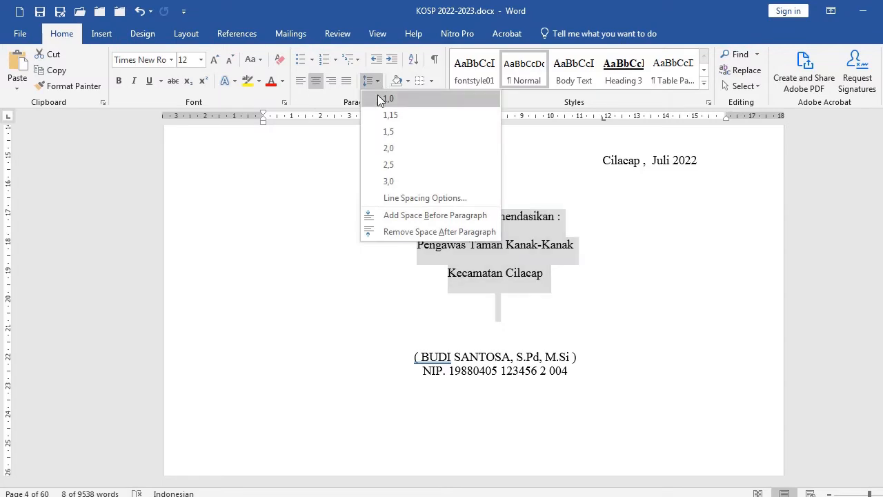
left_click(379, 97)
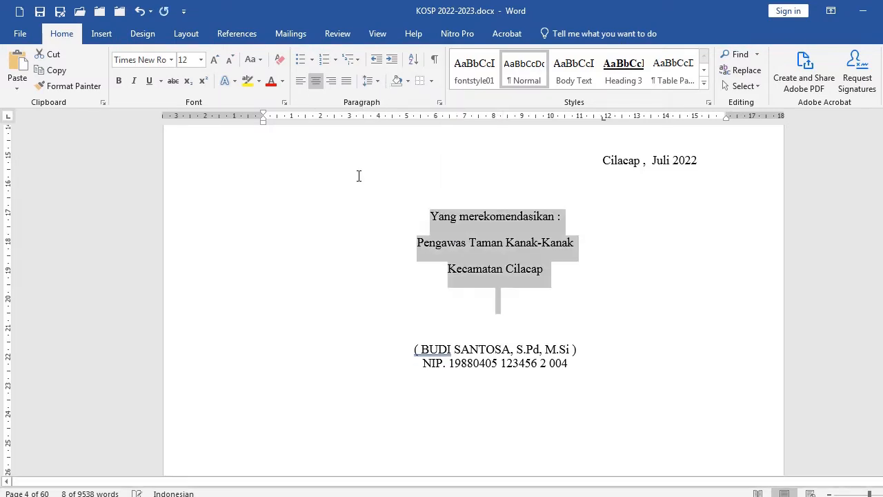
Remove the space after paragraphs in the selected signature block lines
left_click(379, 82)
key("Escape")
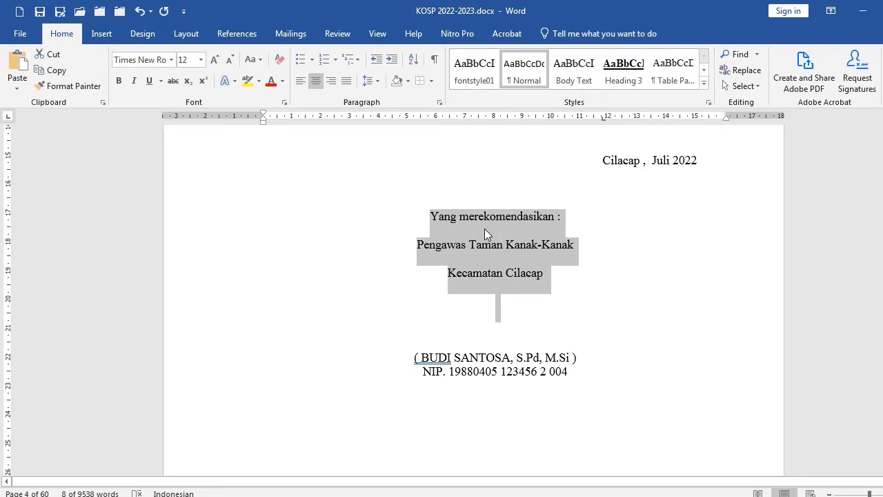
left_click(377, 83)
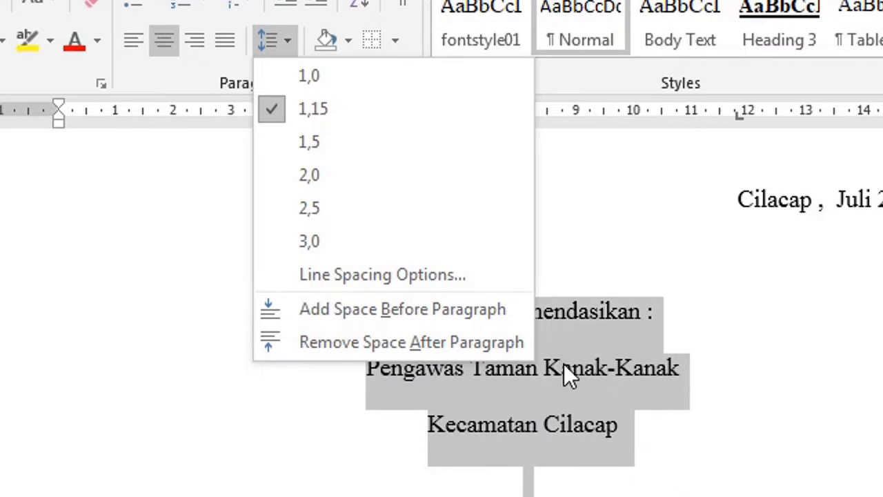
left_click(680, 393)
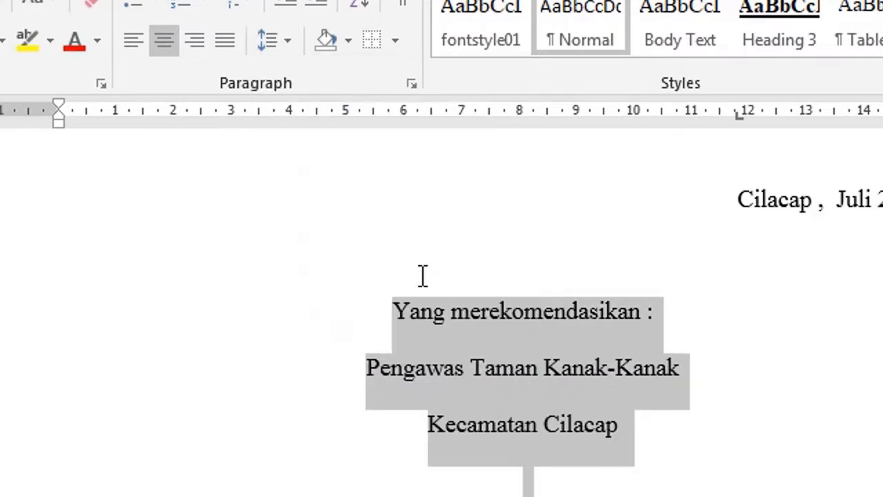
left_click(412, 85)
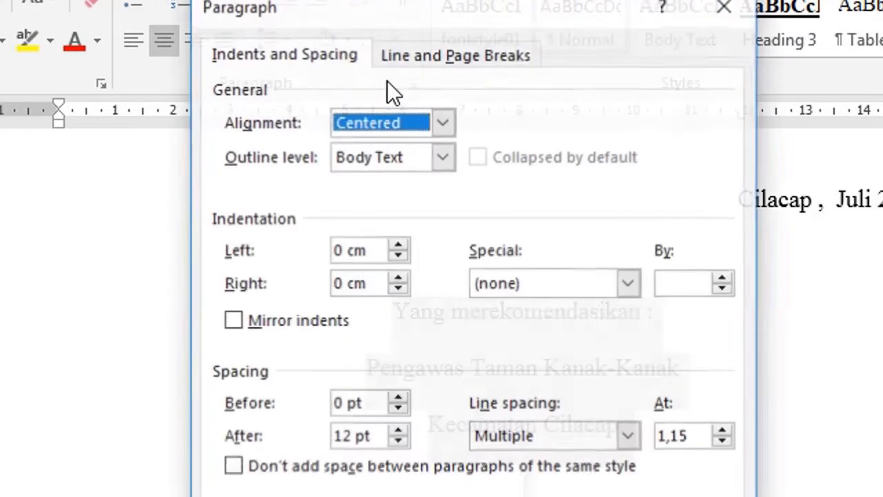
key("Escape")
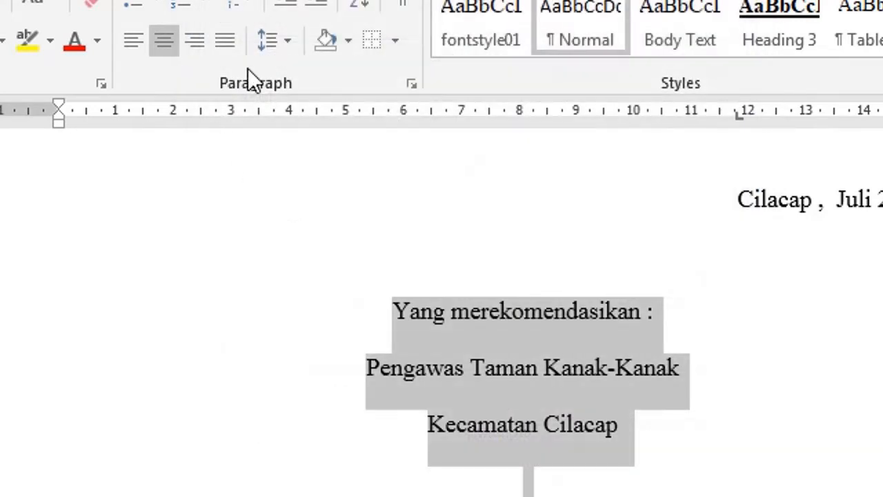
left_click(270, 45)
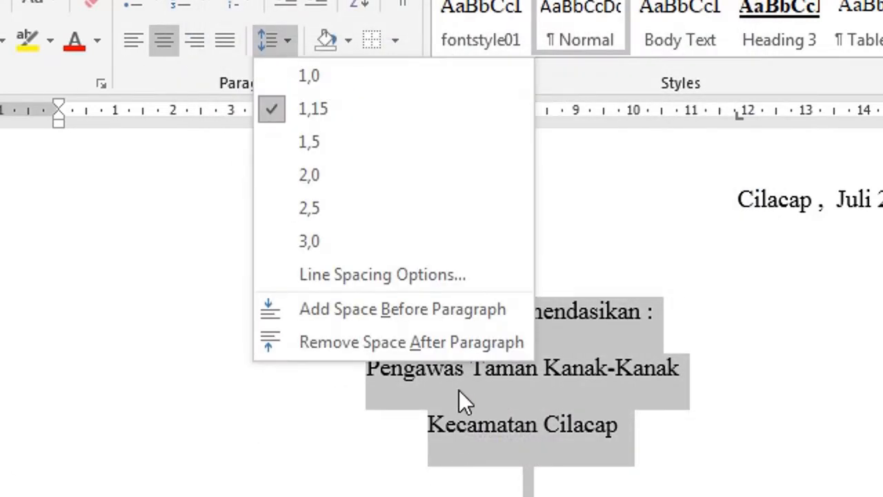
left_click(445, 342)
left_click(597, 372)
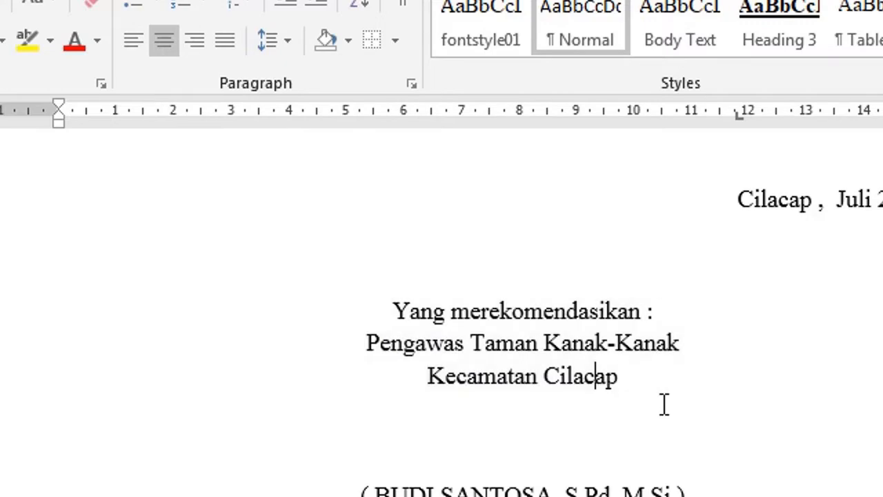
Insert two blank lines above the "Berdasarkan pengajuan" paragraph of the decision letter
left_click_drag(452, 312, 501, 364)
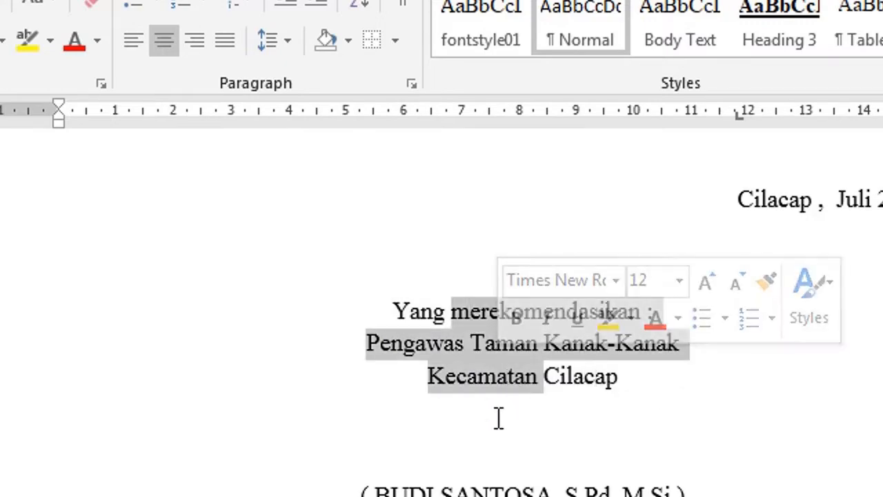
scroll(499, 418, "down", 10)
scroll(472, 464, "down", 3)
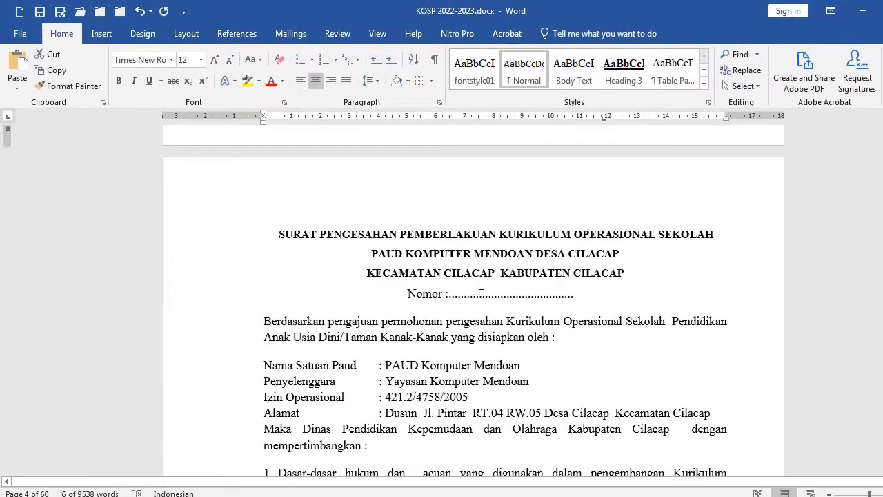
scroll(482, 295, "down", 3)
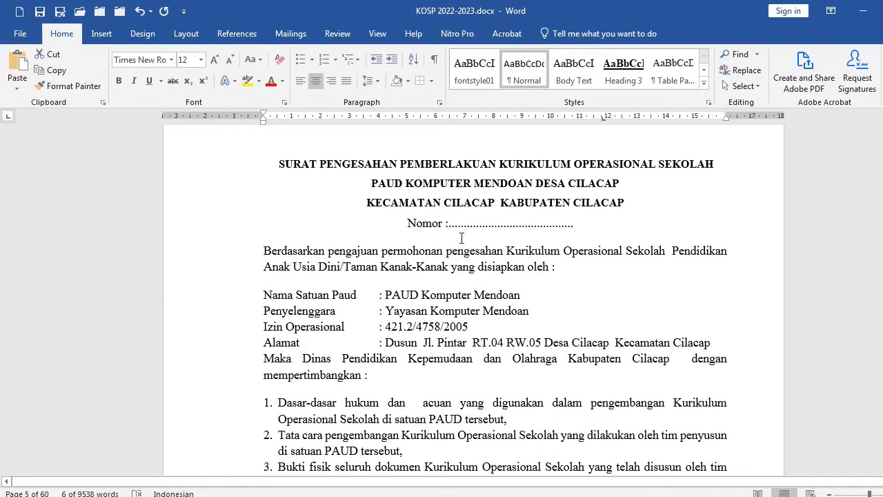
left_click_drag(218, 170, 219, 238)
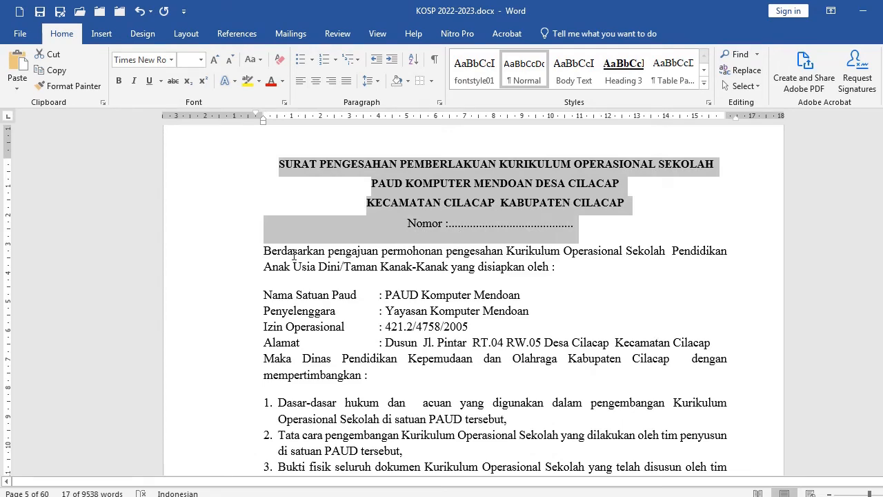
left_click(263, 250)
key("Return")
key("Return")
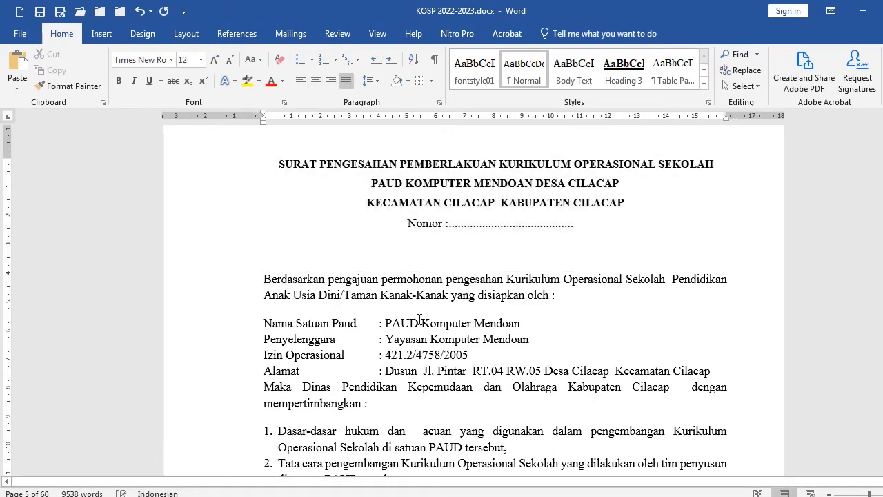
Insert two blank lines above the "Nama Satuan Paud" identity lines
scroll(420, 314, "down", 2)
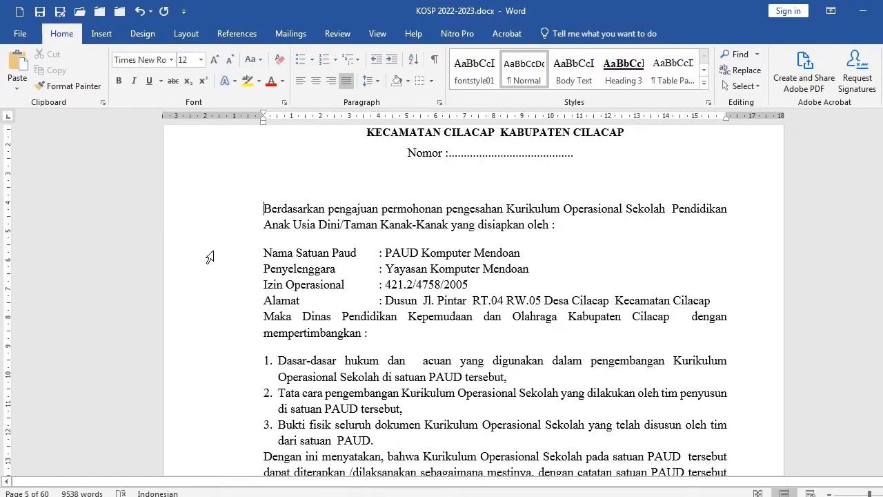
left_click_drag(210, 257, 217, 309)
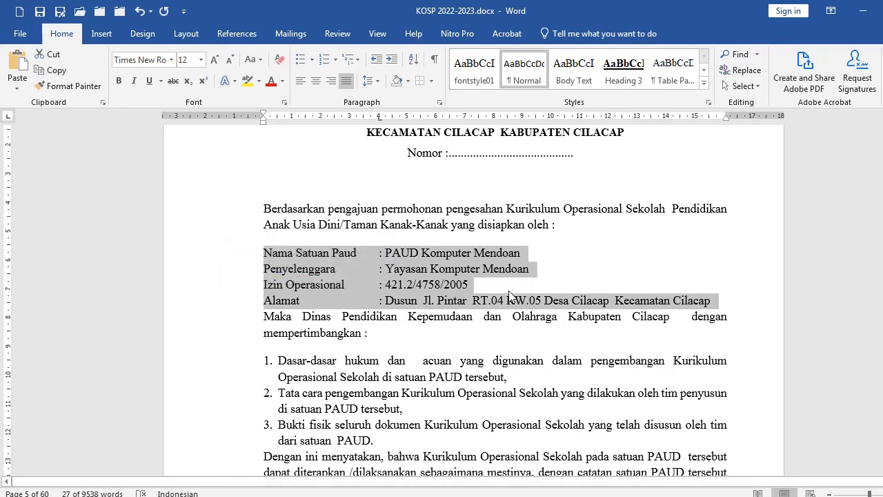
left_click(381, 252)
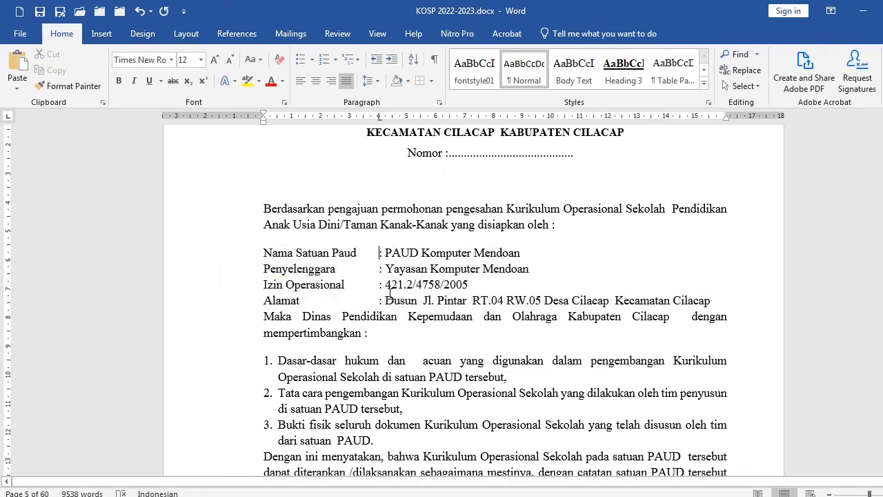
left_click(253, 253)
left_click(265, 257)
key("Return")
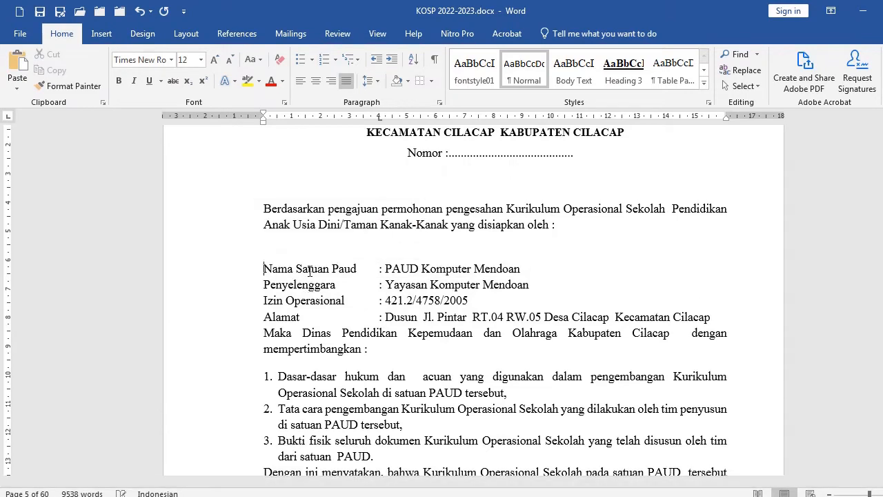
key("Return")
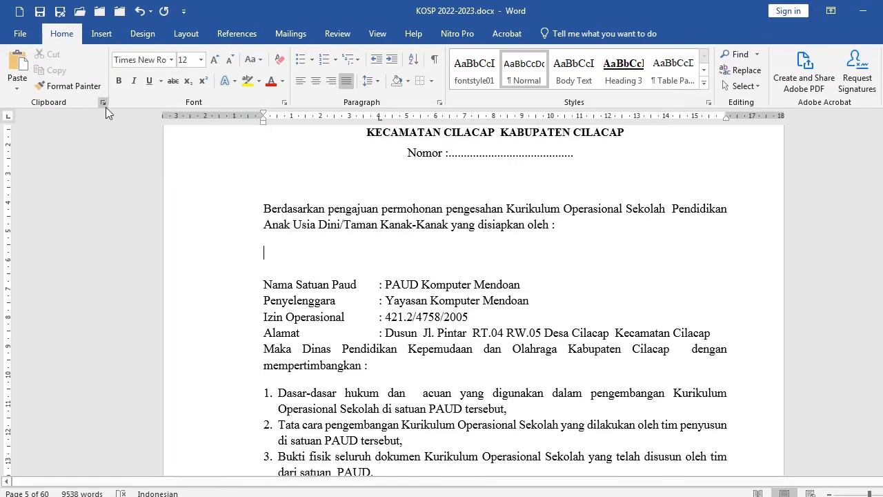
Insert a one-row, three-column table in the blank line above the identity lines
left_click(102, 33)
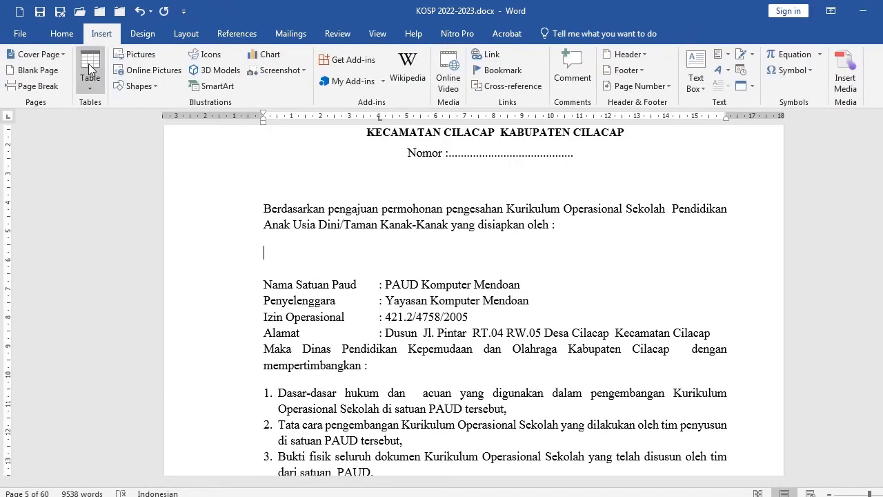
left_click(90, 69)
left_click(113, 119)
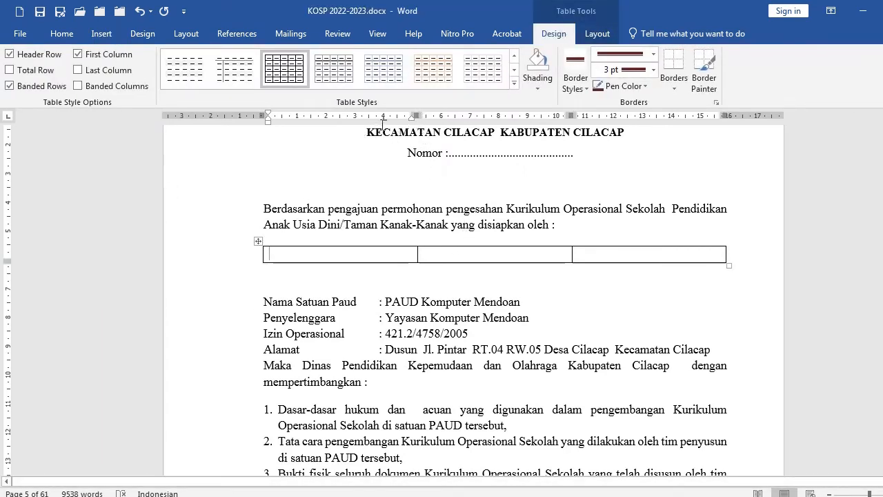
Resize the table's columns to a wide label column, a narrow middle column, and a wide value column
left_click_drag(413, 116, 372, 132)
left_click_drag(528, 127, 387, 154)
left_click_drag(553, 123, 724, 147)
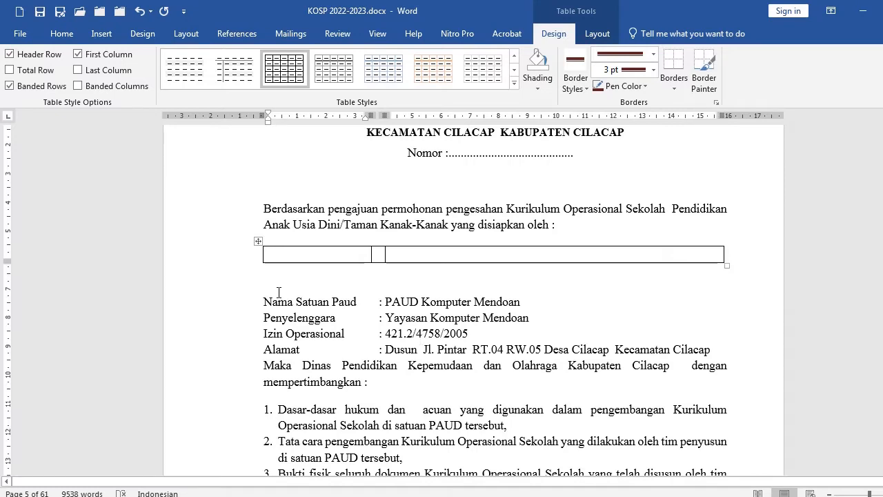
scroll(324, 226, "down", 1)
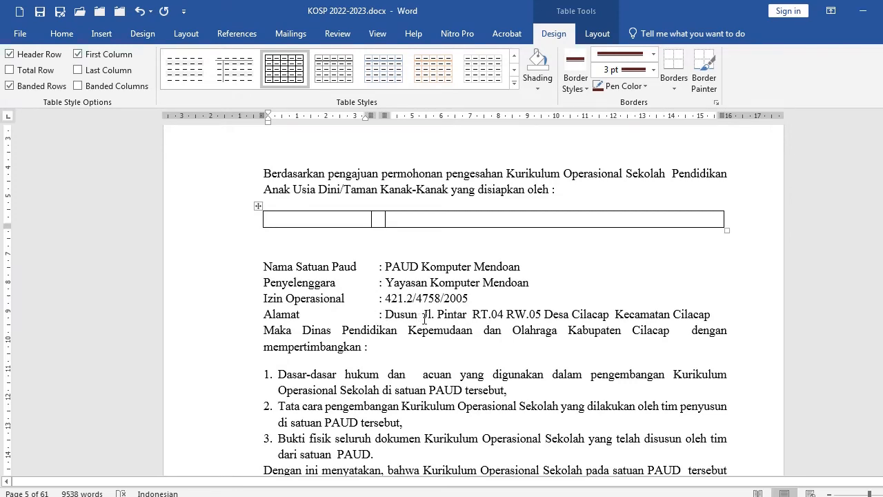
left_click(714, 317)
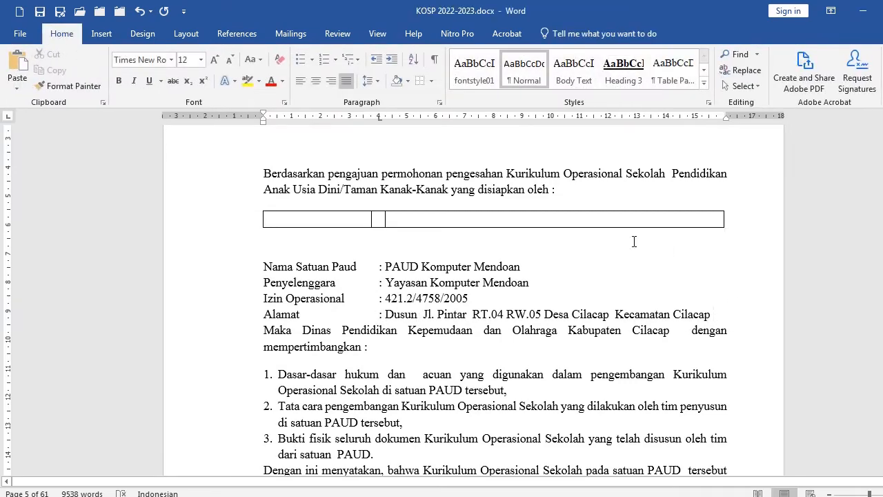
Add "Kab. Cilacap" on a new line at the end of the Alamat address
type("Kab. ")
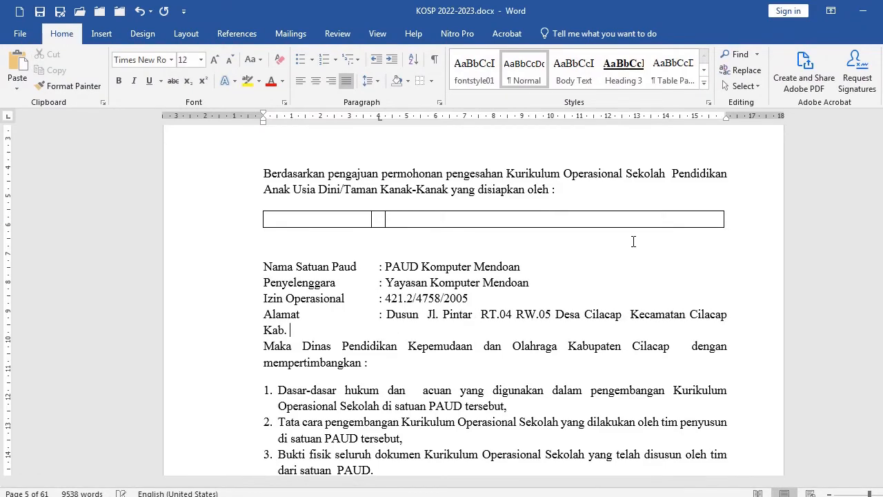
type("Cilacap")
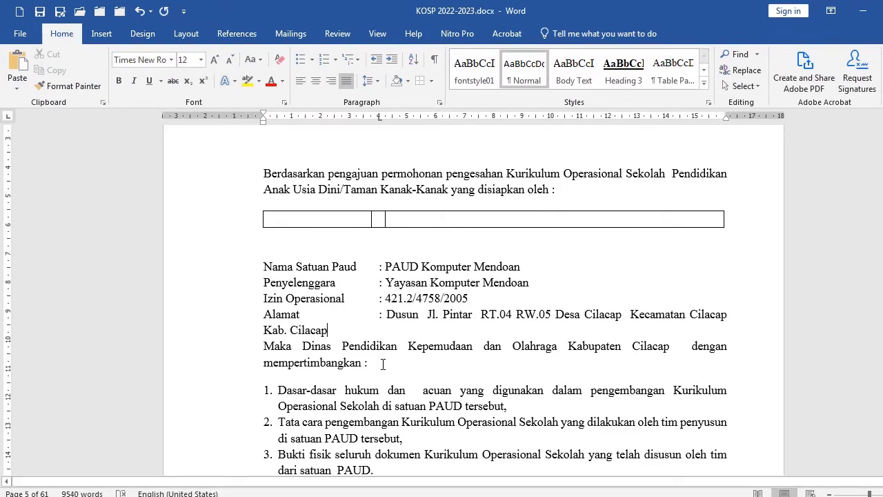
left_click(250, 331)
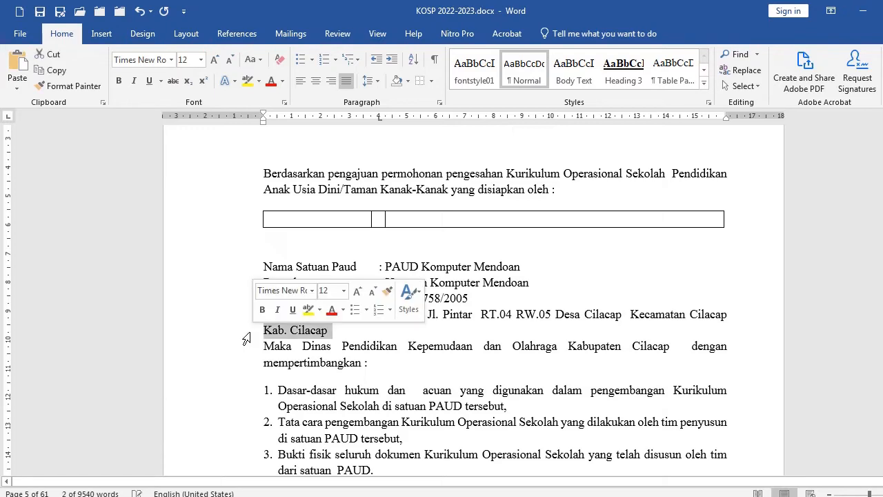
left_click(266, 334)
Remove all borders from the one-row table above the identity lines, then delete the table
left_click(403, 222)
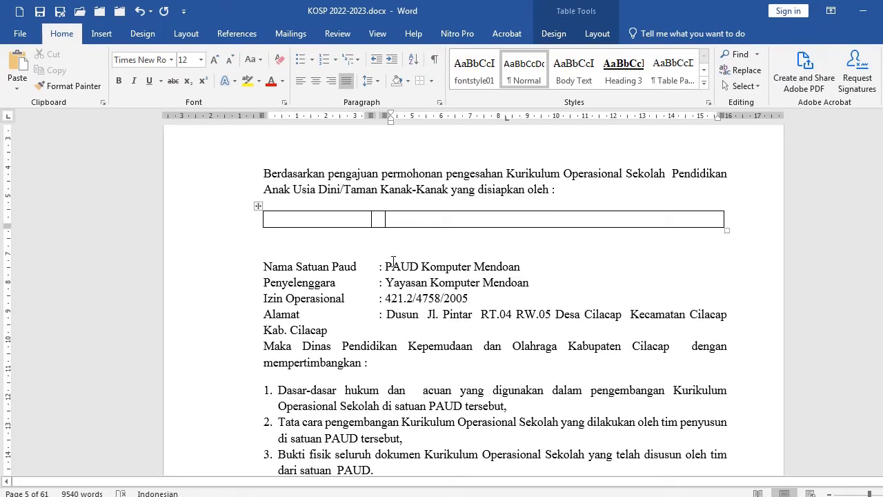
left_click(217, 220)
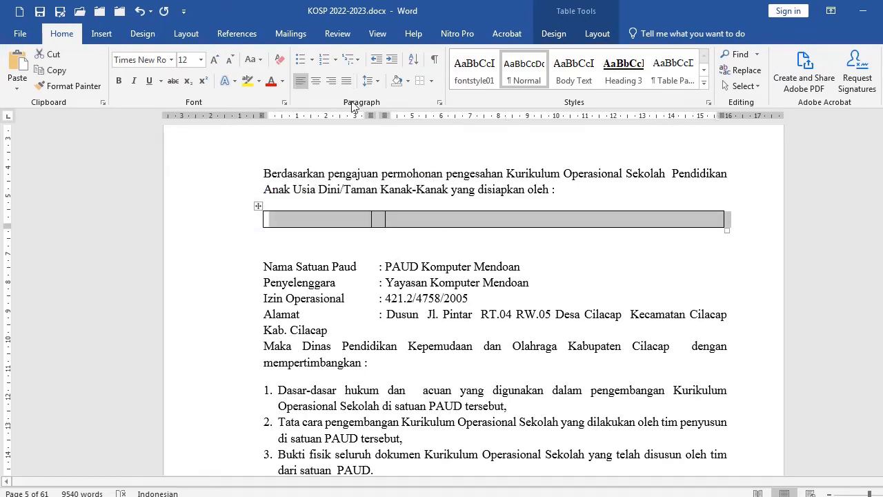
left_click(433, 81)
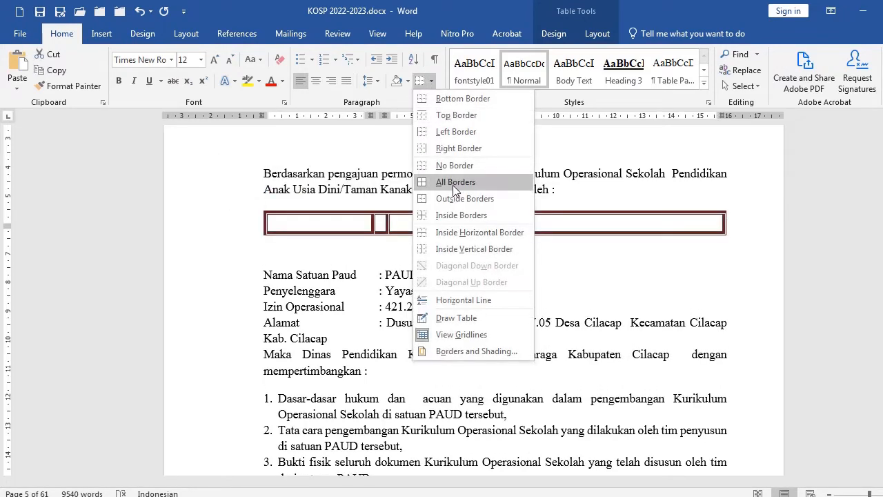
left_click(453, 166)
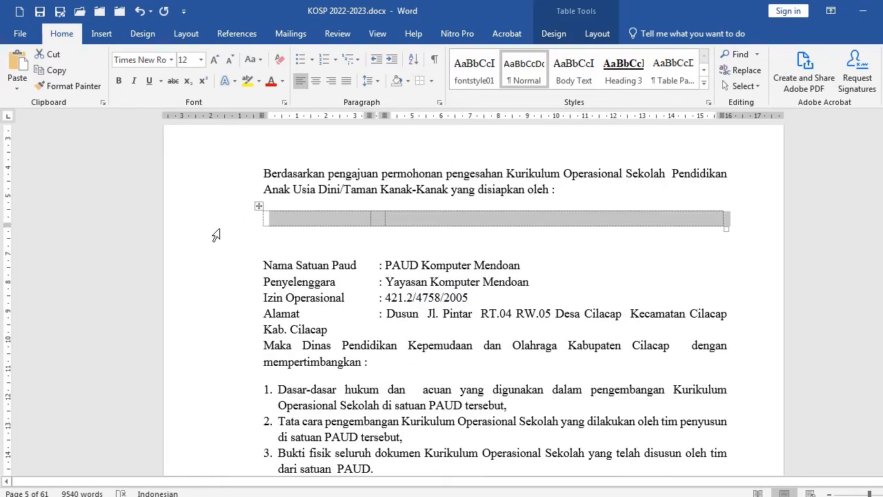
key("Delete")
key("Delete")
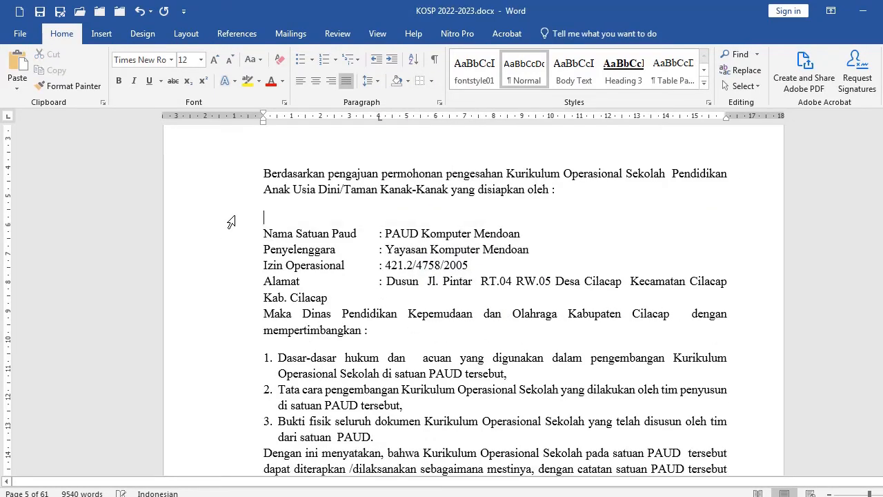
Scroll through the decision letter's list, signature table and Lembar Pengesahan page to the table of contents
scroll(343, 330, "down", 2)
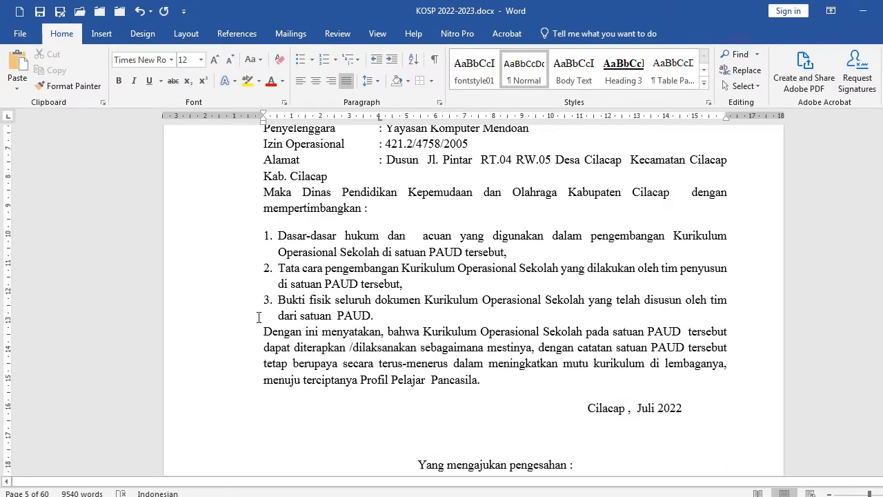
left_click_drag(230, 243, 230, 318)
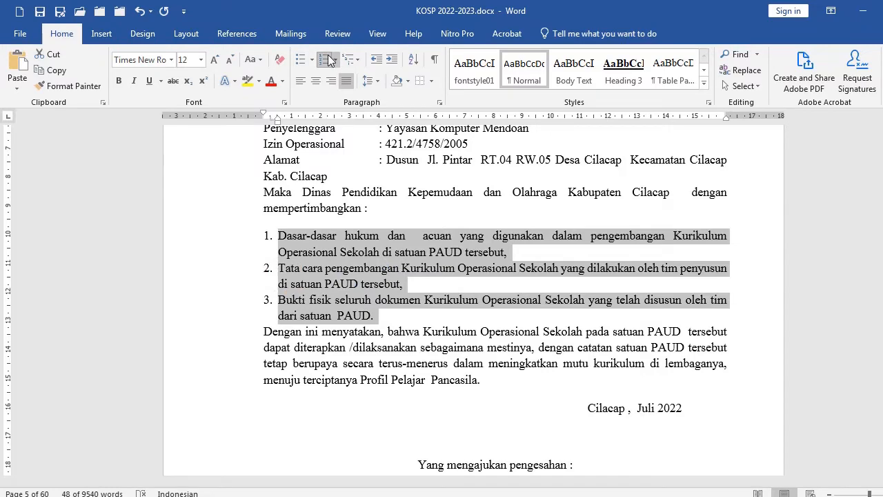
scroll(582, 310, "down", 3)
scroll(591, 320, "down", 3)
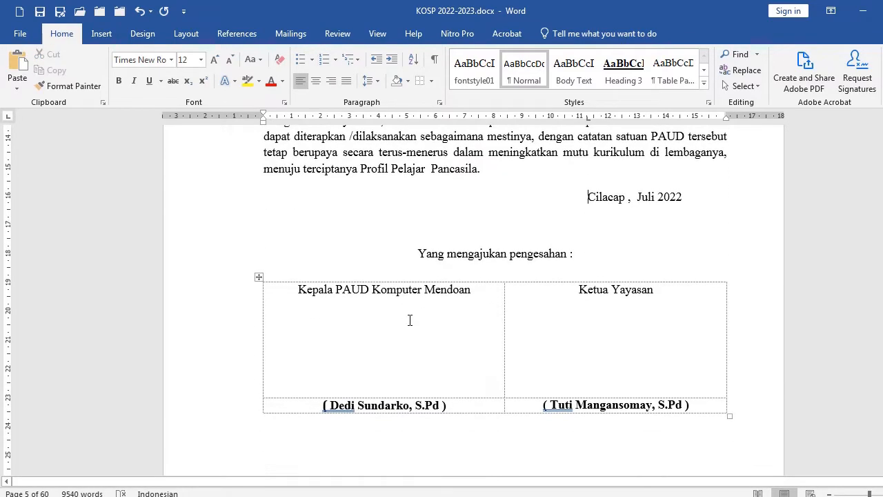
left_click(410, 319)
scroll(432, 323, "up", 1)
left_click_drag(591, 182, 469, 374)
scroll(453, 388, "down", 5)
scroll(442, 310, "down", 6)
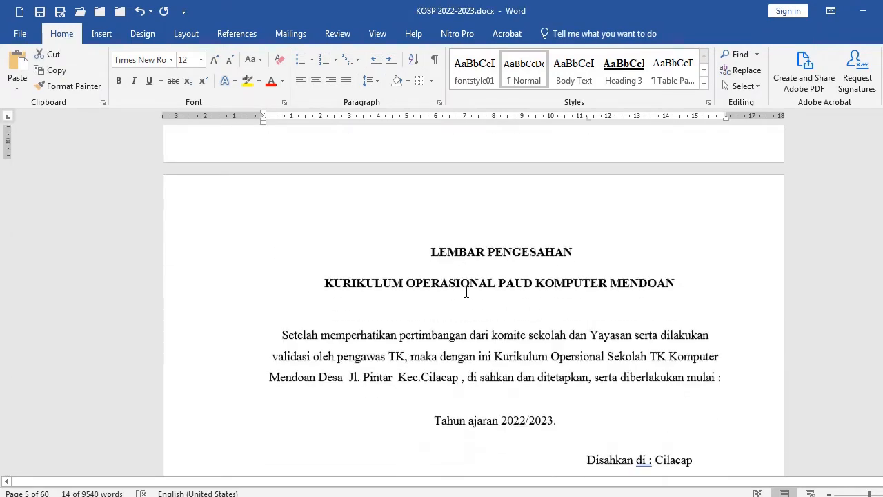
scroll(492, 243, "down", 10)
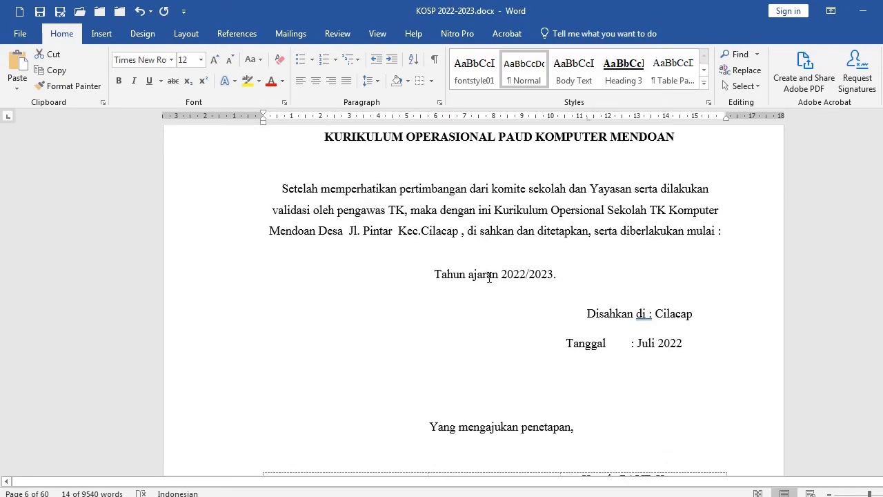
scroll(489, 278, "down", 10)
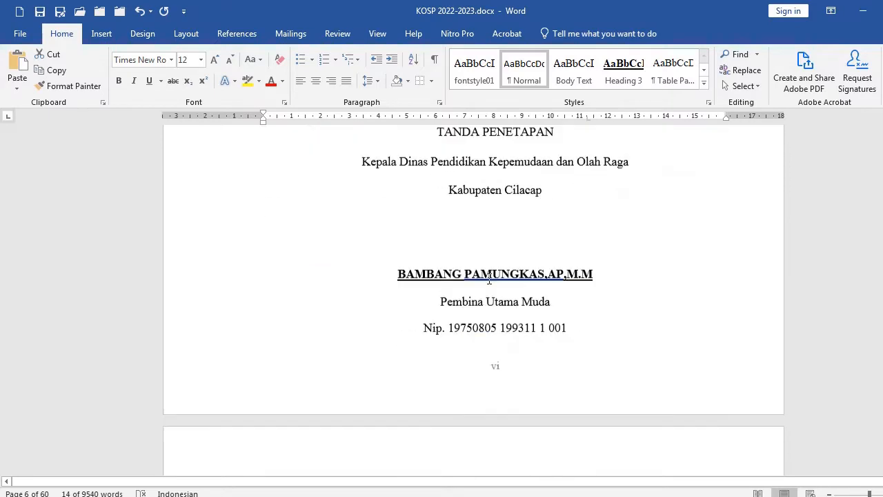
Insert four blank lines below the "DAFTAR ISI" heading
left_click(199, 207)
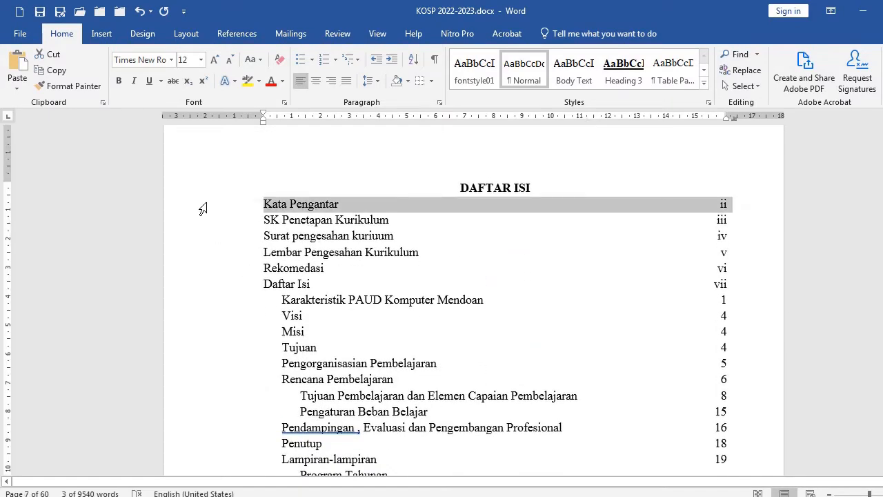
mouse_move(202, 209)
left_mouse_down()
mouse_move(197, 474)
mouse_move(203, 194)
left_mouse_up()
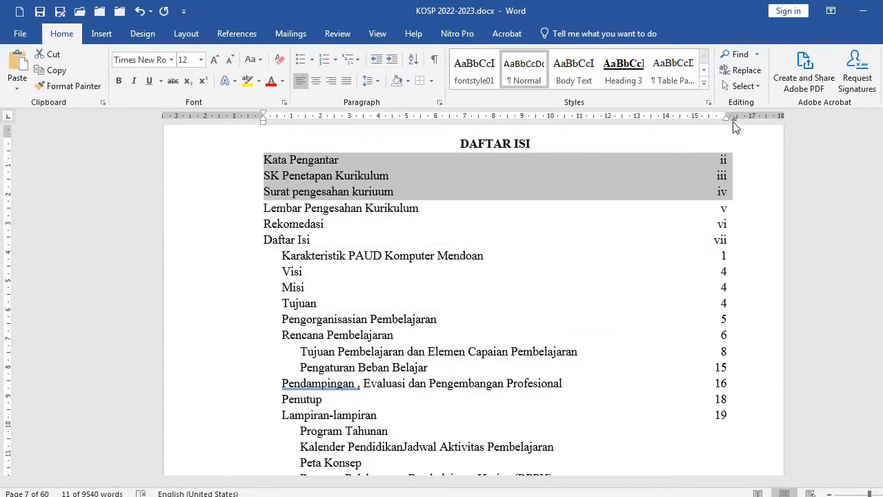
left_click(549, 149)
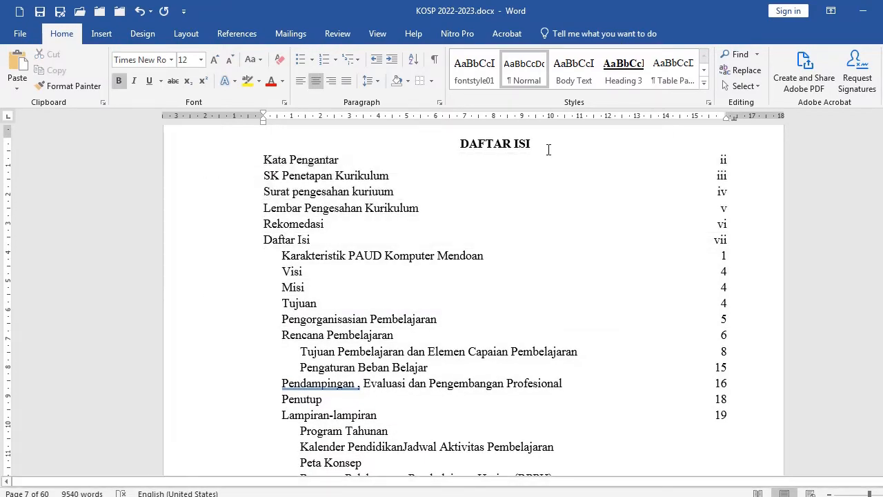
key("Return")
key("Return")
key("Return")
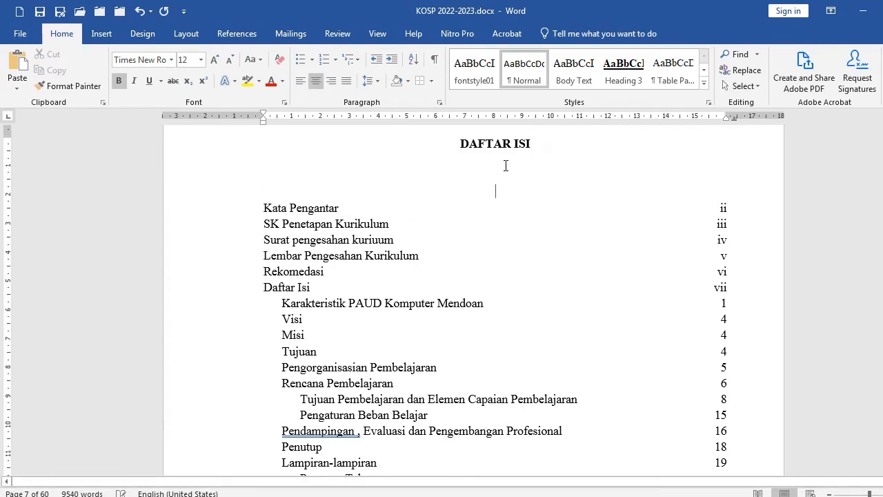
key("Return")
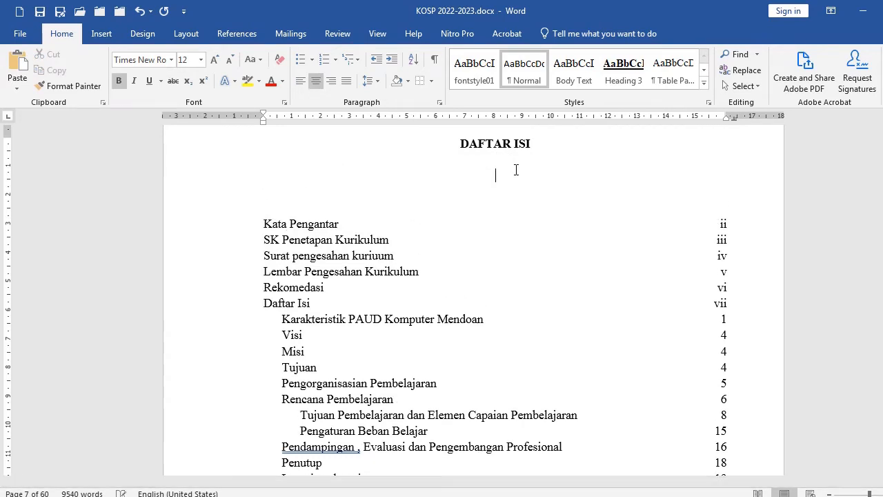
Justify the first blank line and enter "Kata Pengantar"
left_click(348, 81)
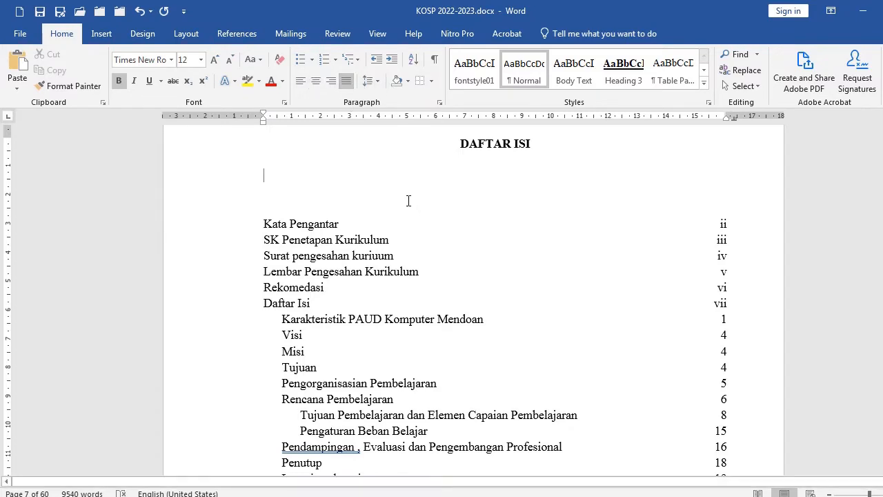
type("Kata PEngantar")
Set a right-aligned tab stop at 15,75 cm with a dotted leader
double_click(720, 122)
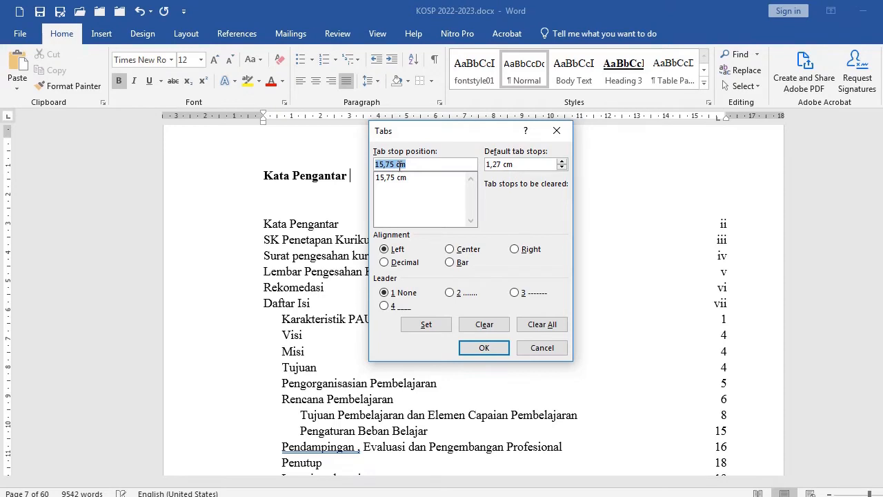
left_click_drag(446, 133, 190, 139)
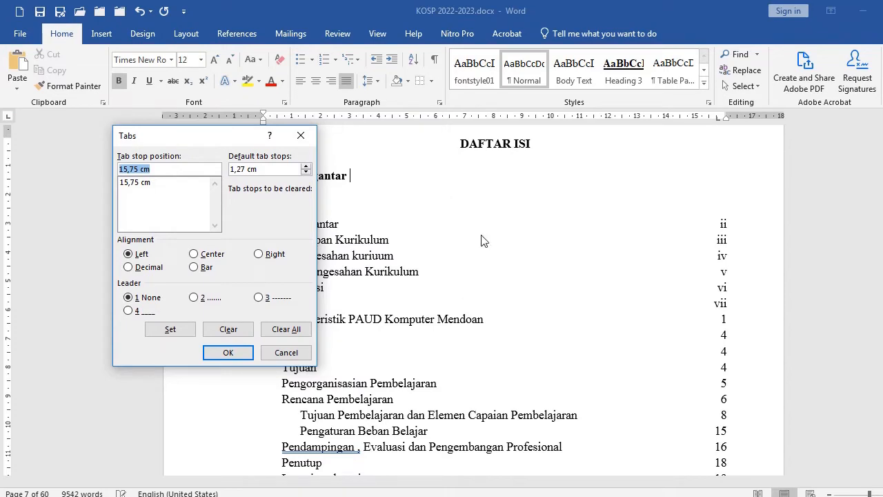
left_click(195, 297)
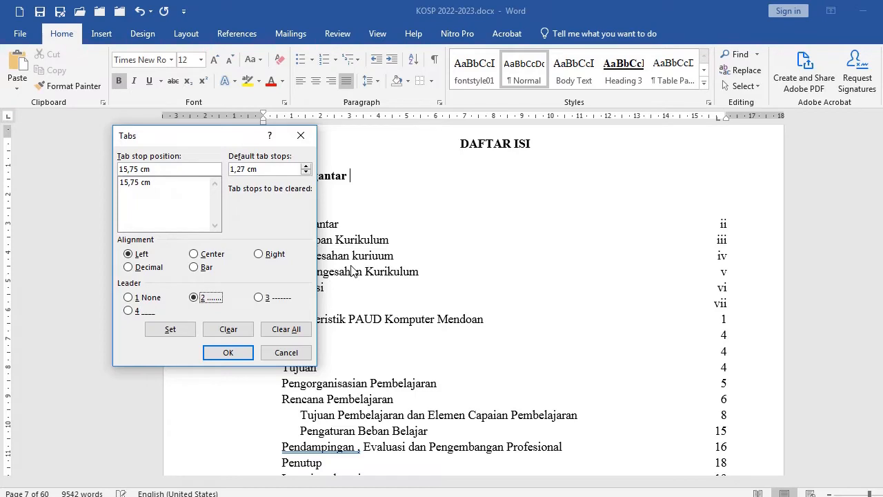
left_click(259, 254)
left_click(182, 330)
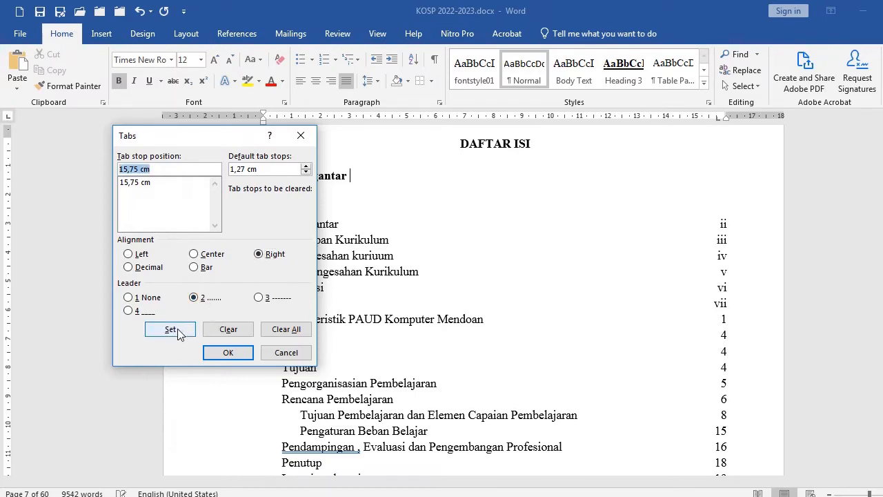
left_click(227, 353)
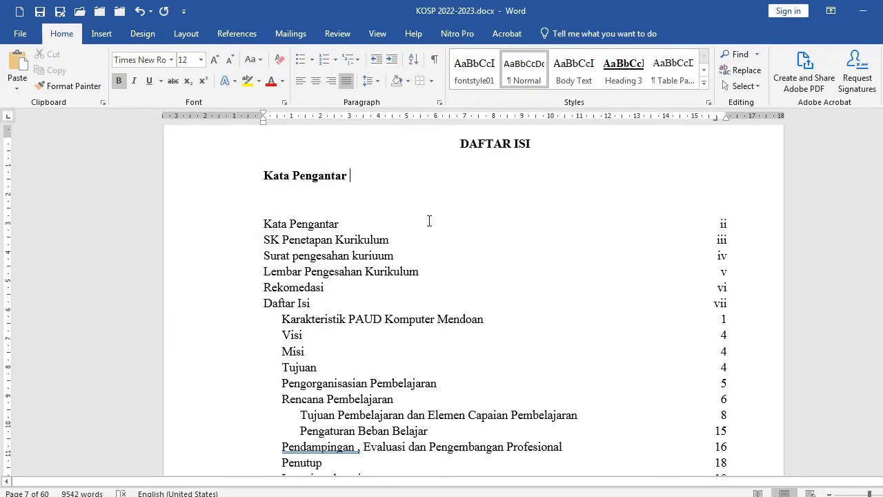
Unbold "Kata Pengantar" and add a dotted tab leader to page number ii
left_click(190, 181)
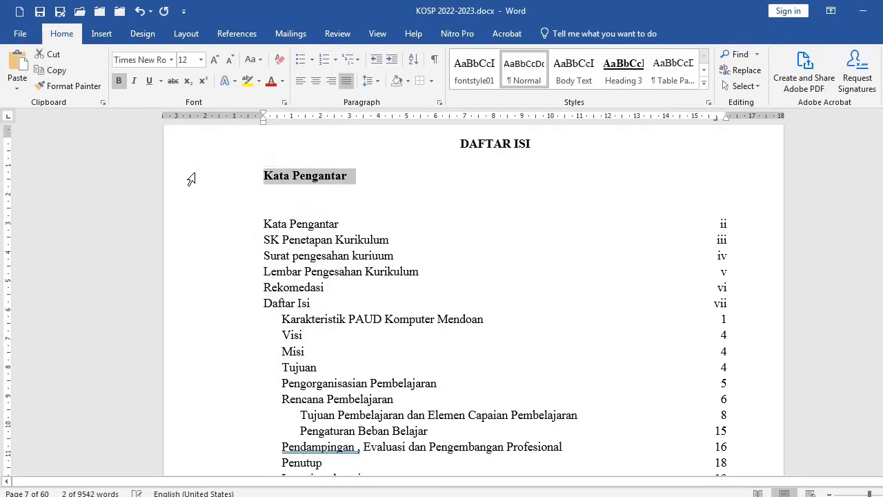
key("ctrl+b")
left_click(363, 177)
key("Tab")
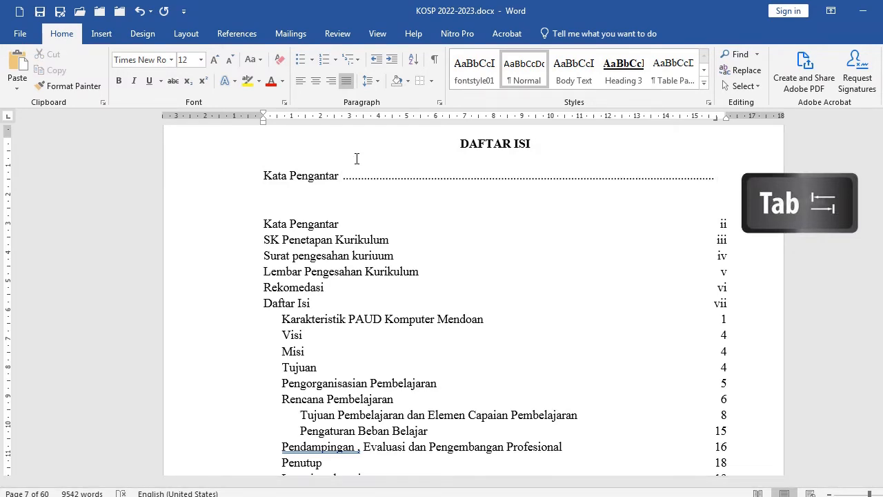
key("Return")
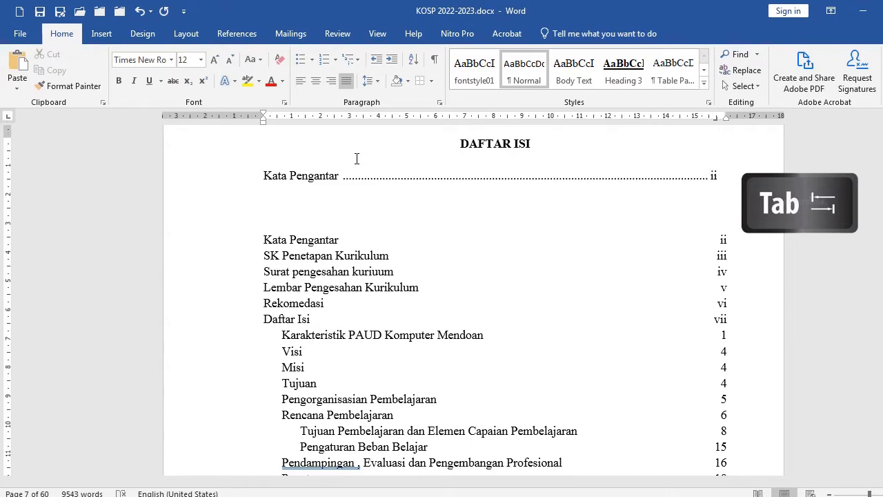
Add the entry "SK Penetapan Kurikulum" with a dotted leader to page iii
type("SK Penetapan Kurikul")
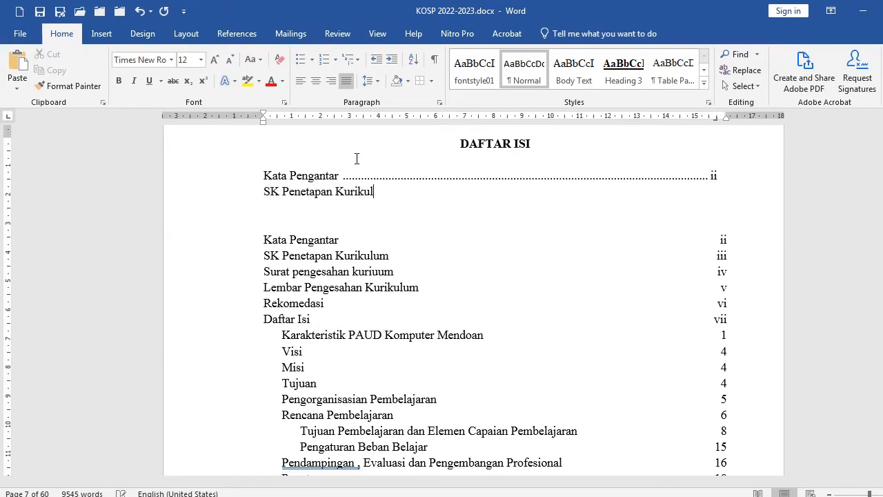
type("um")
key("Tab")
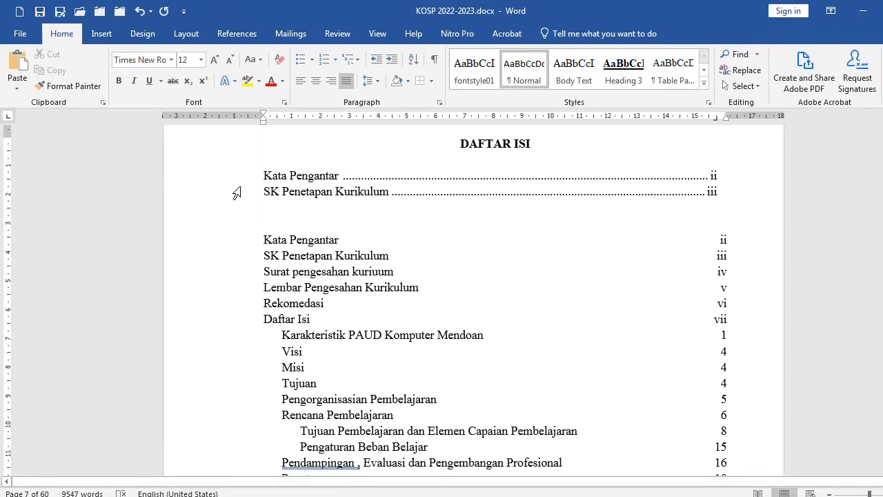
Delete the two new dotted-leader table-of-contents entries
left_click_drag(199, 182, 198, 222)
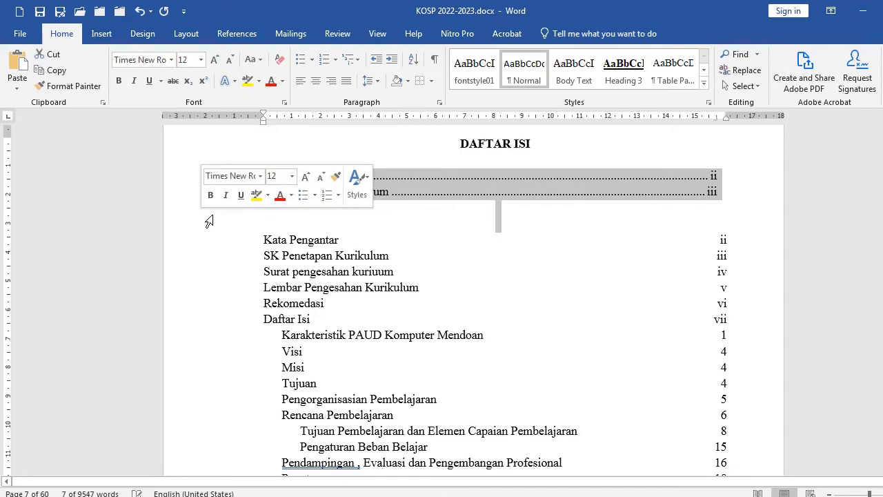
key("Delete")
Try adding empty lines above the heading "Karakteristik PAUD Komputer Mendoan"
scroll(503, 275, "down", 10)
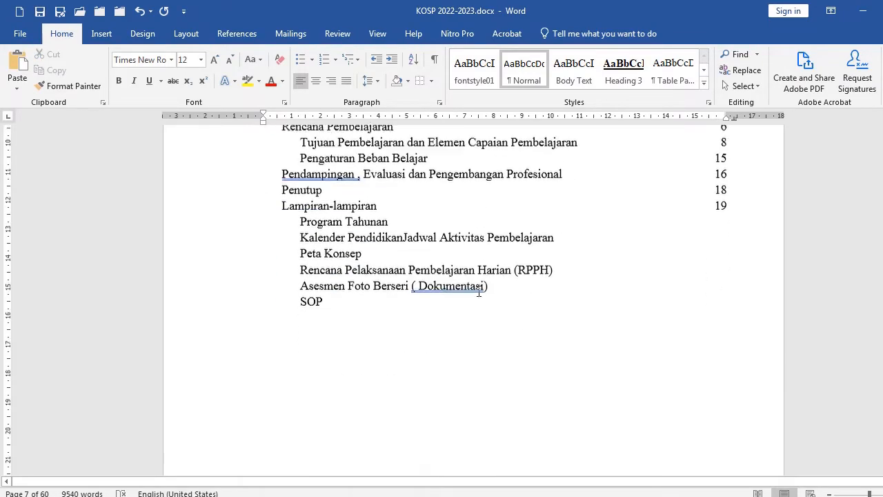
scroll(482, 292, "down", 6)
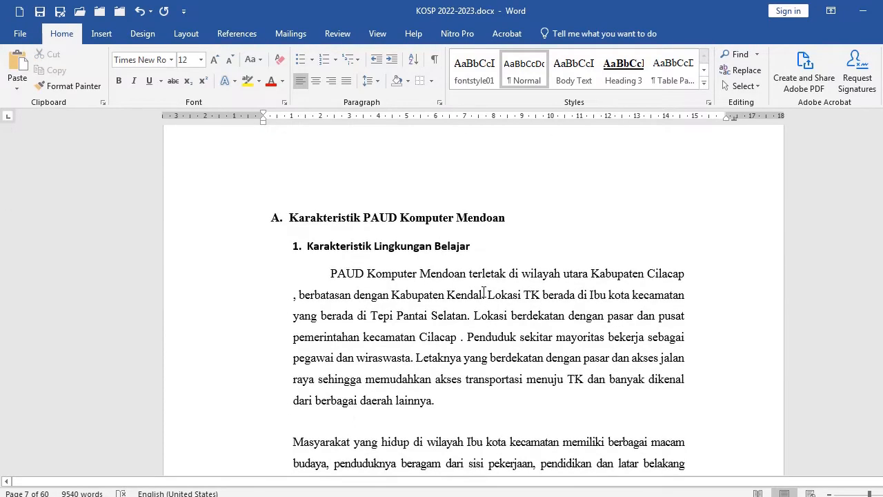
left_click(182, 221)
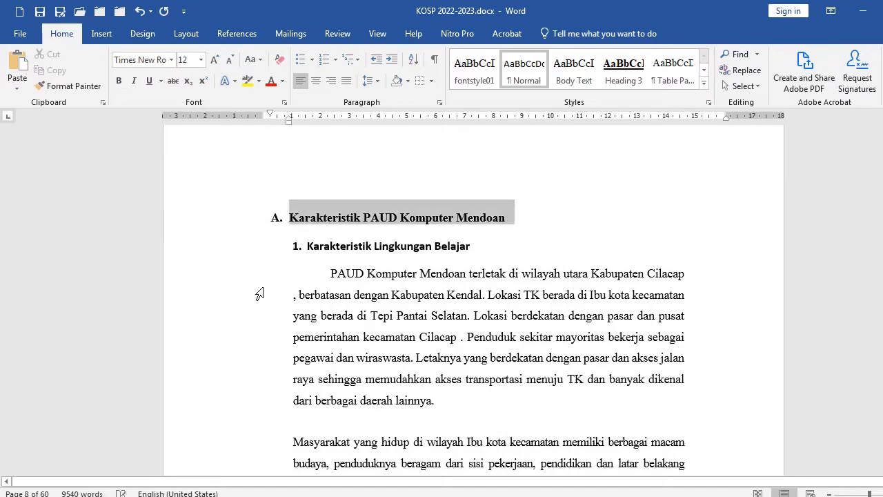
scroll(473, 304, "up", 2)
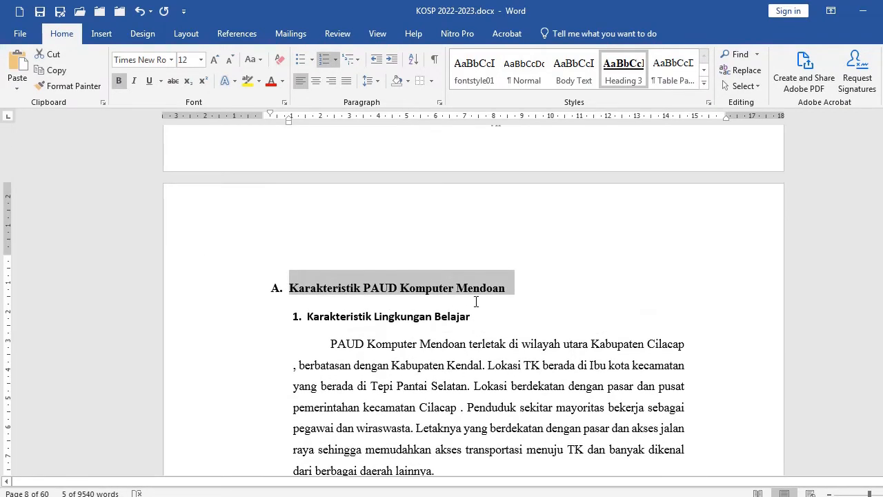
left_click(517, 291)
scroll(483, 276, "down", 3)
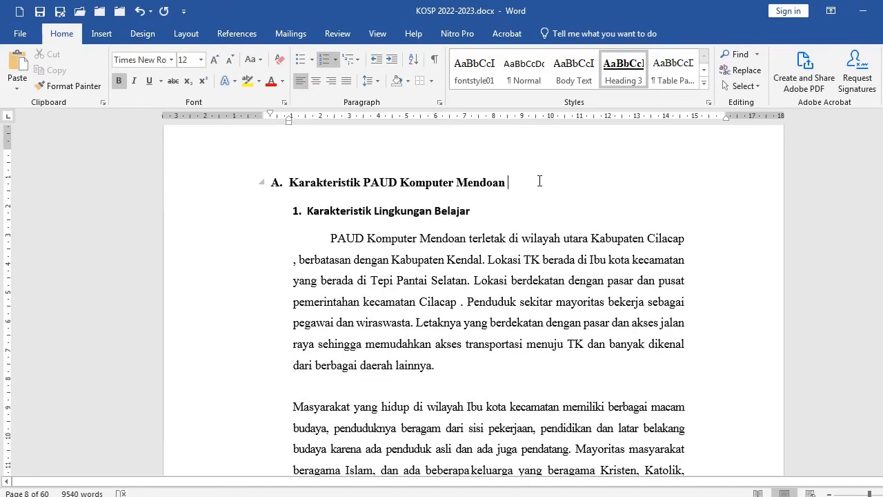
key("Return")
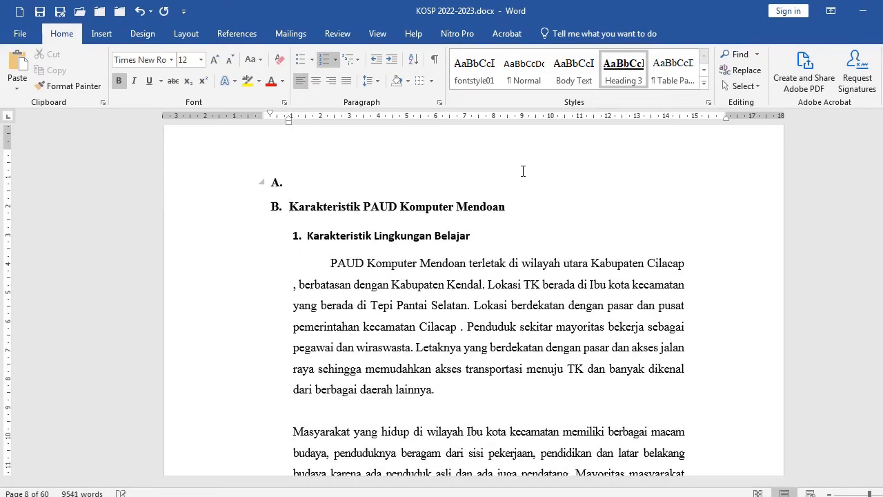
key("Up")
key("Return")
key("Return")
key("Return")
key("Return")
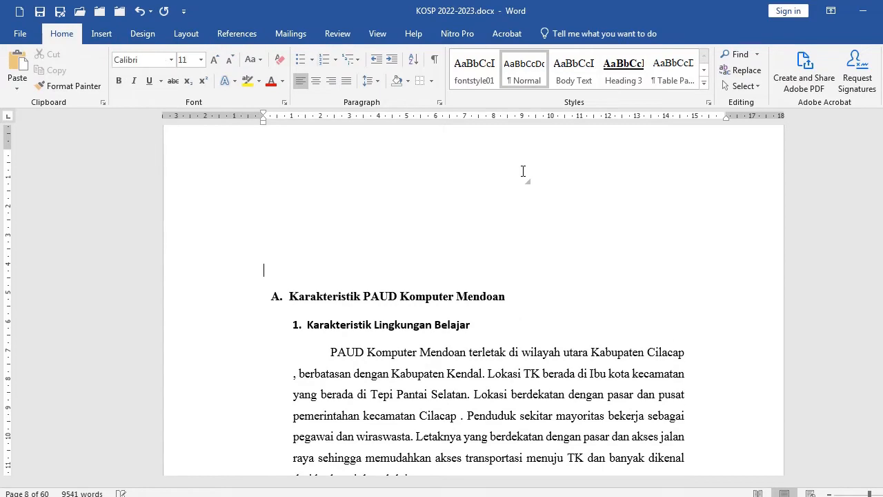
Start a new section at the heading "Karakteristik PAUD Komputer Mendoan" with page setup applied from this point forward
left_click(338, 185)
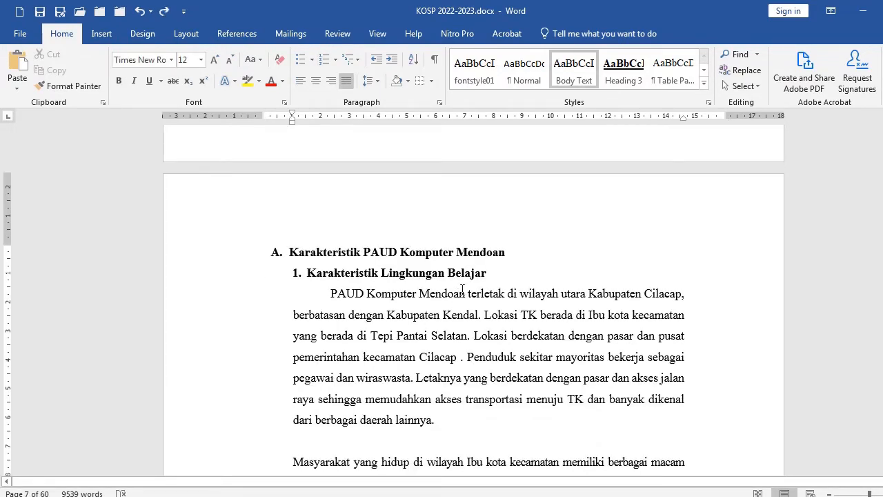
scroll(476, 261, "up", 3)
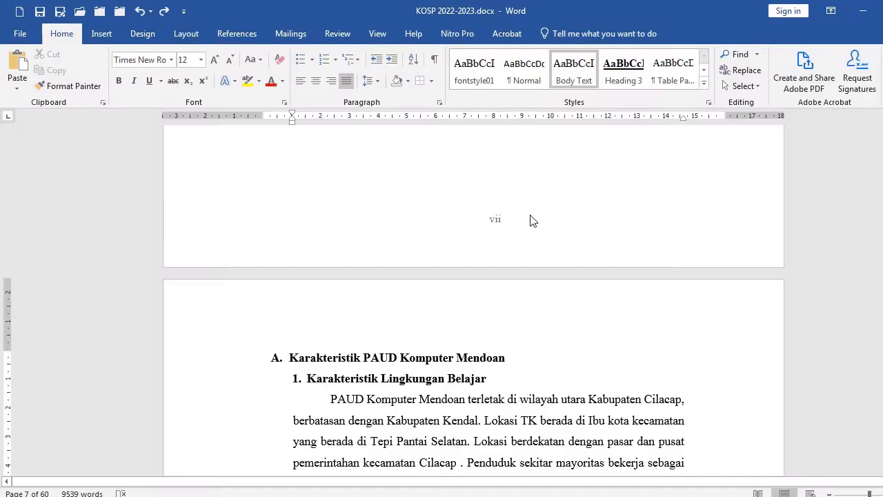
scroll(513, 239, "down", 20)
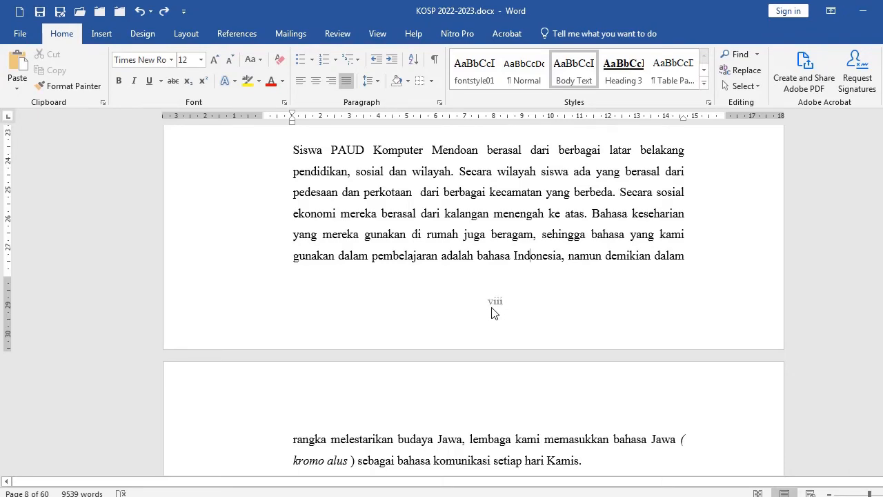
scroll(392, 276, "up", 10)
scroll(392, 273, "up", 4)
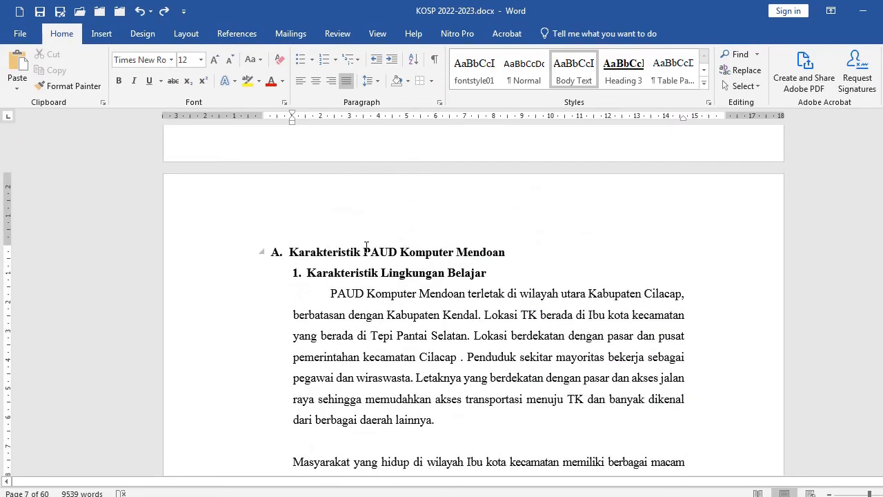
left_click(204, 254)
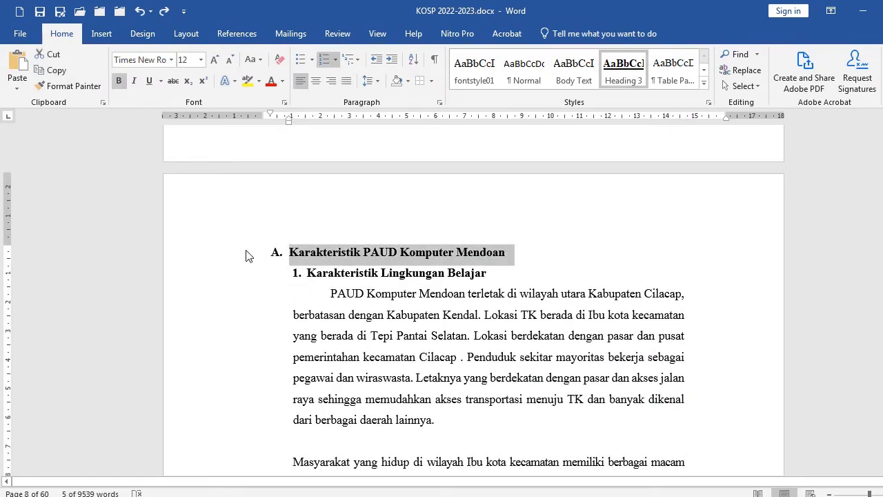
key("Left")
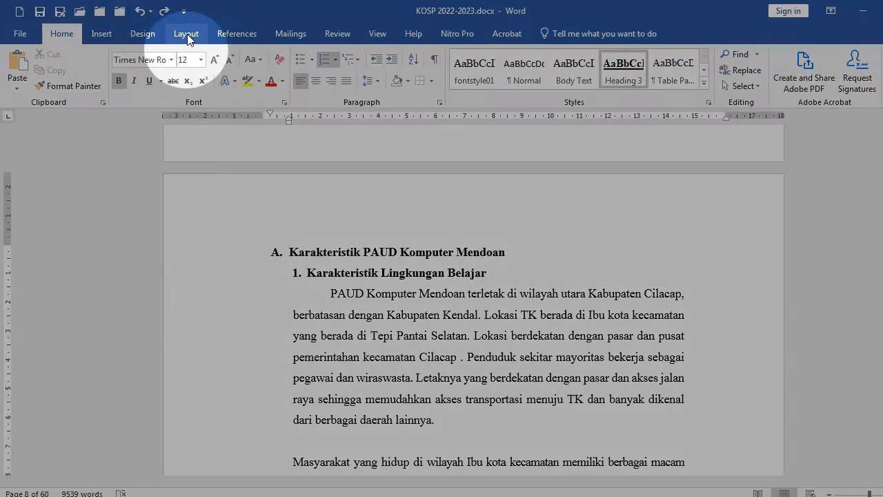
left_click(187, 35)
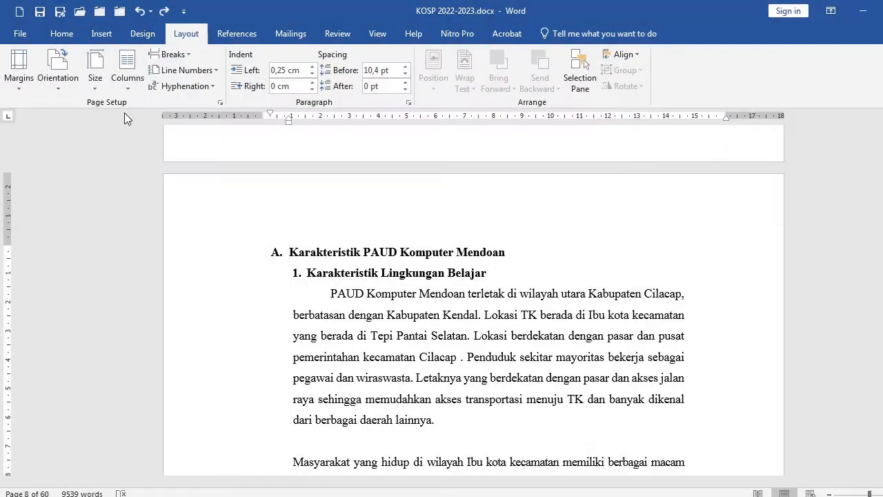
left_click(220, 104)
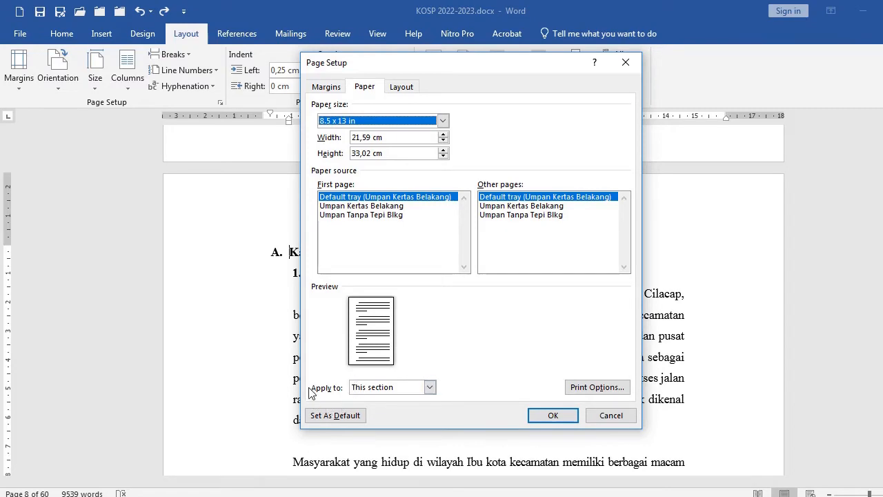
left_click(428, 387)
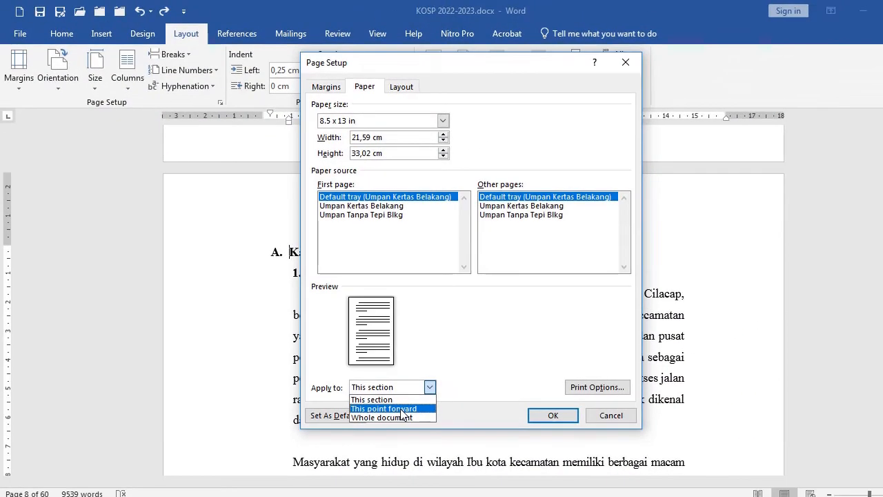
left_click(400, 408)
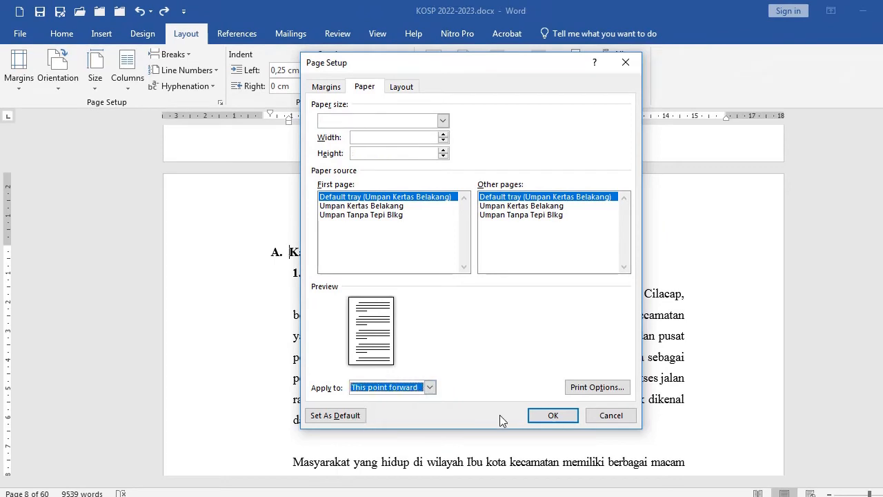
left_click(542, 415)
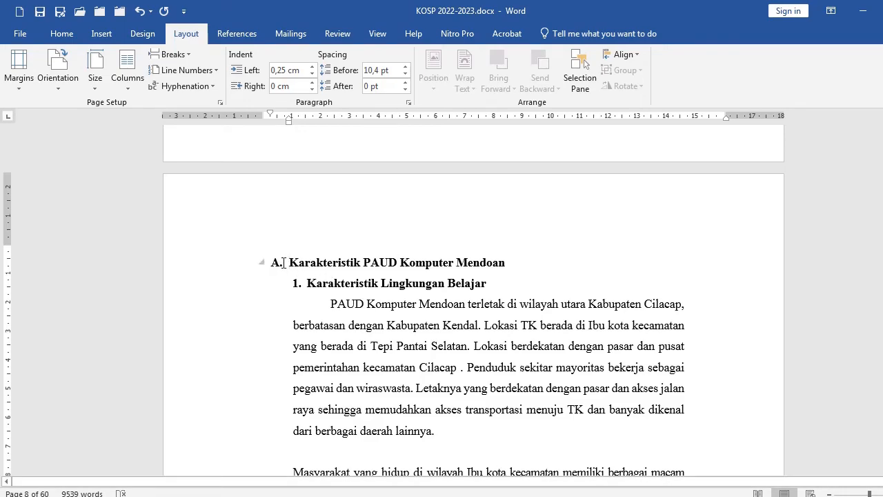
Insert a Plain Number 2 page number at the bottom of the pages in the new section
scroll(314, 309, "down", 8)
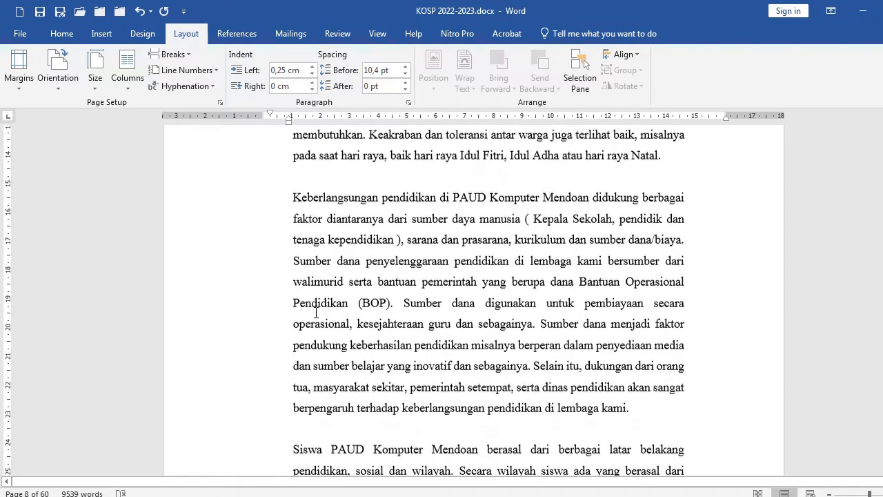
scroll(318, 314, "down", 3)
scroll(349, 316, "up", 8)
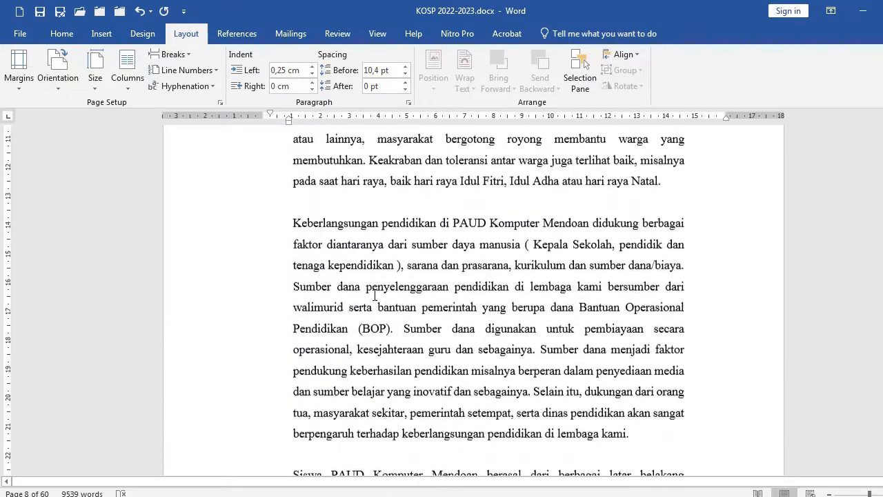
scroll(372, 281, "up", 5)
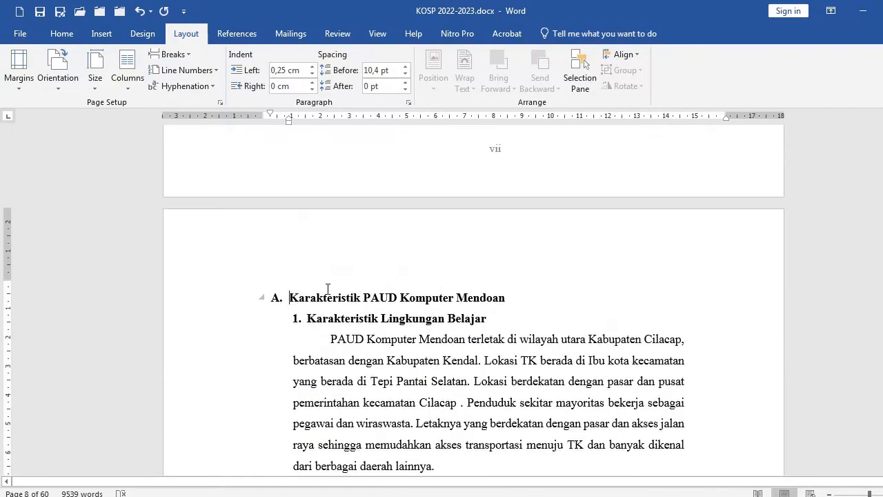
left_click(100, 35)
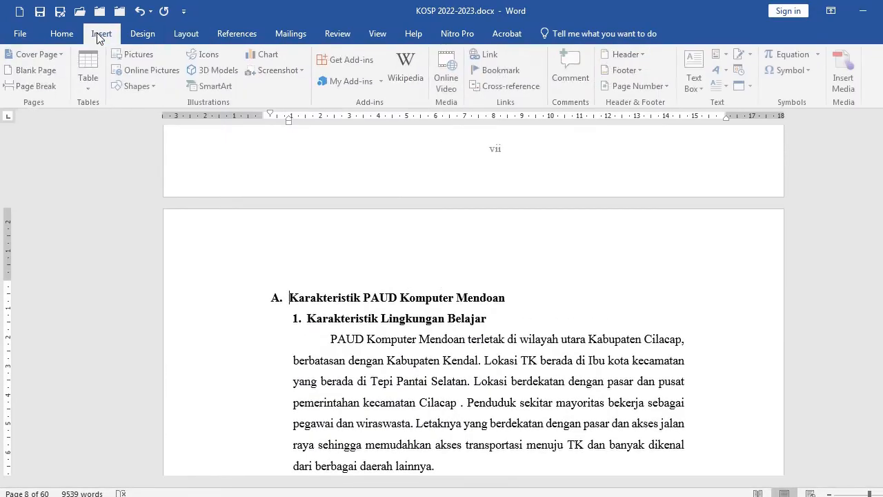
left_click(636, 85)
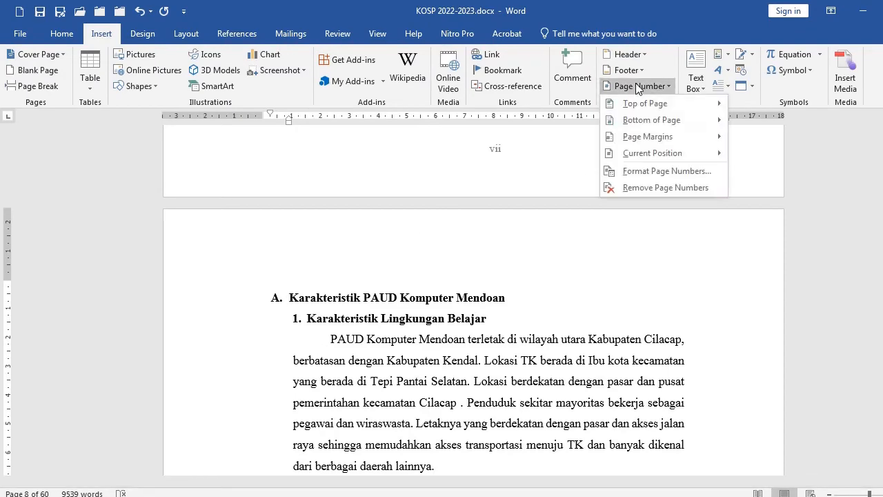
mouse_move(635, 121)
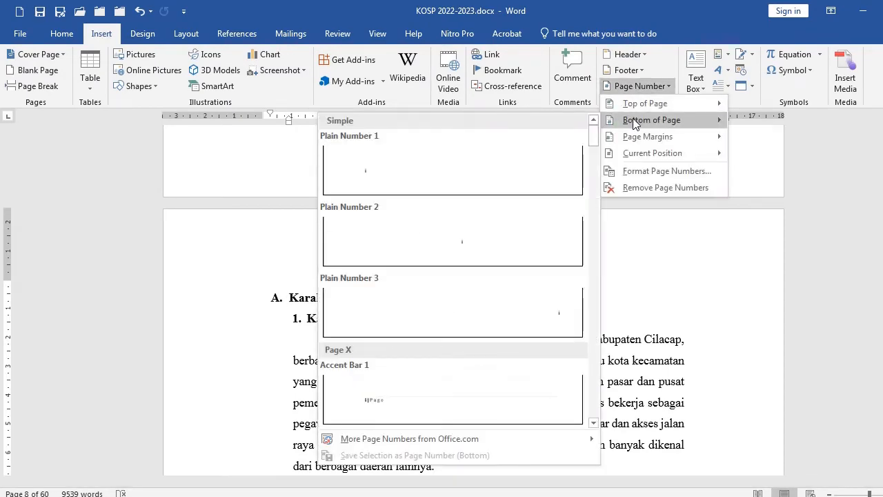
left_click(462, 245)
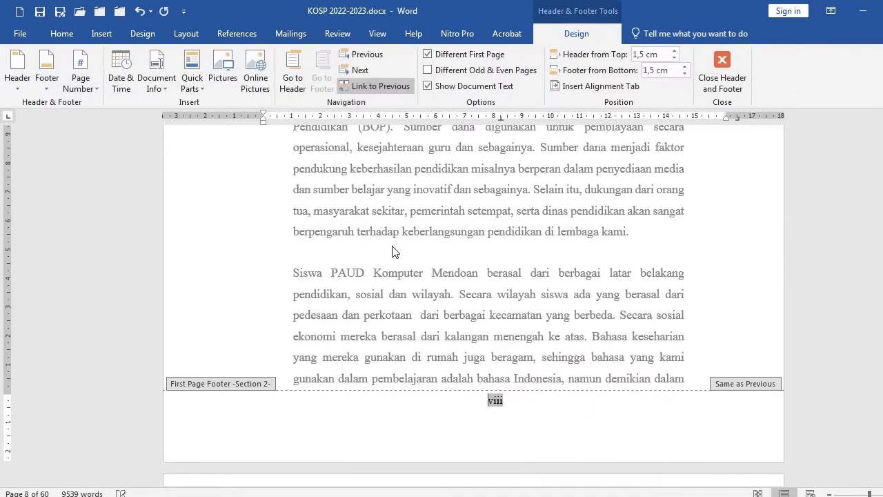
Format the section's page numbers as 1, 2, 3 starting at 1, then leave the footer
left_click(93, 89)
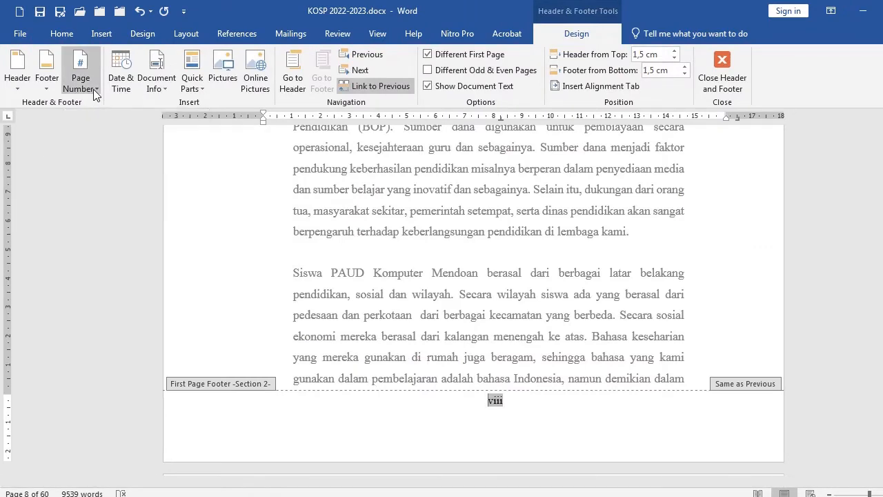
left_click(109, 170)
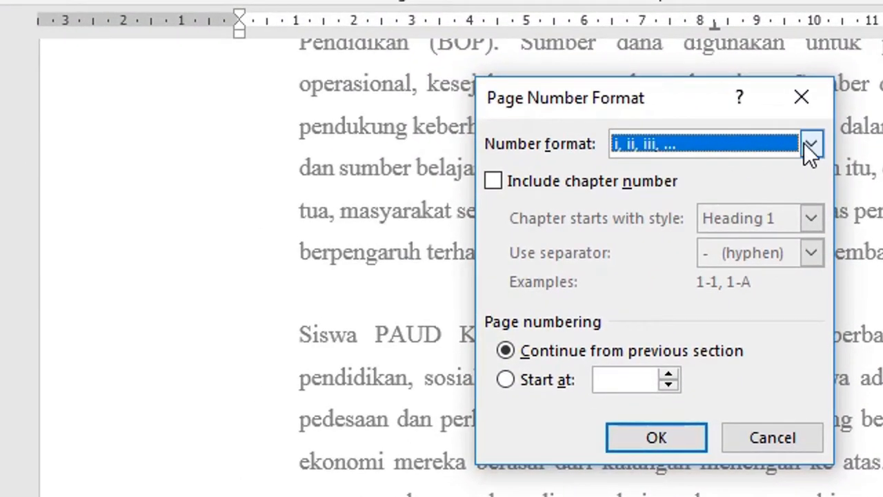
left_click(548, 177)
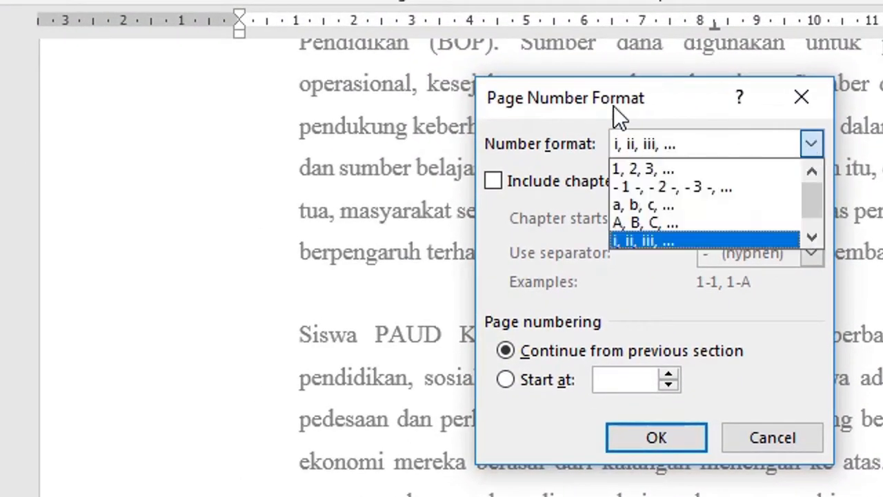
left_click(651, 168)
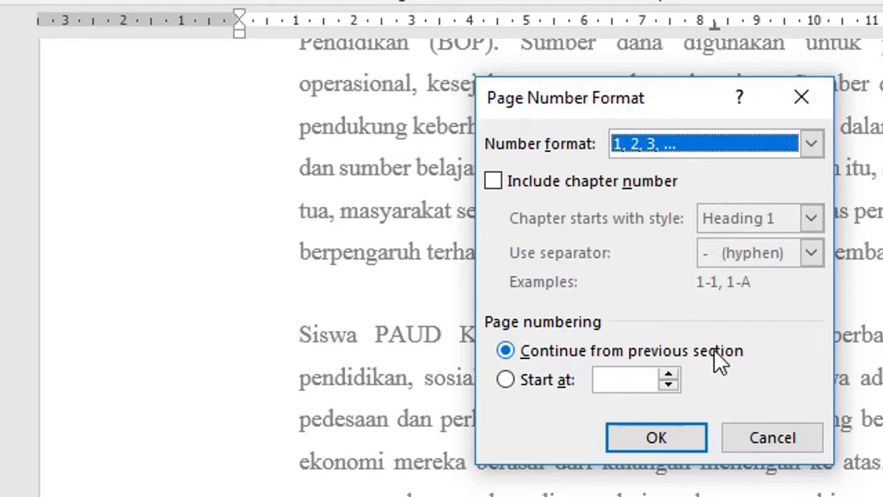
left_click(523, 380)
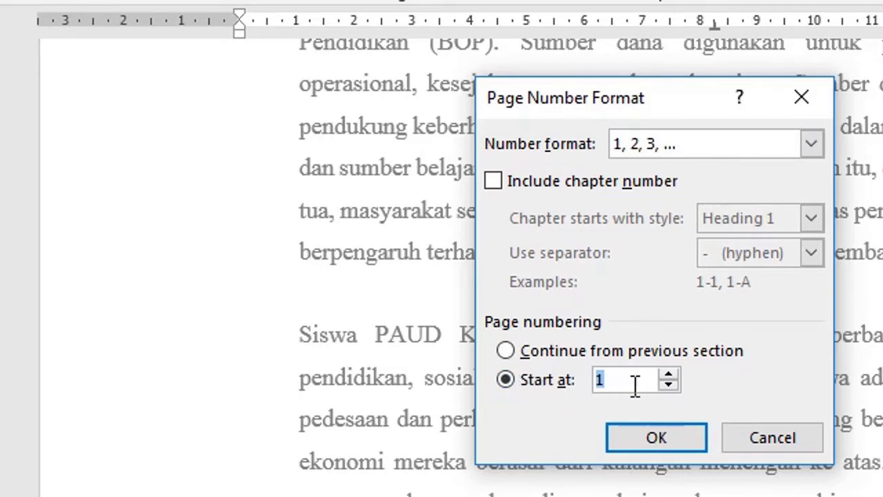
left_click(642, 434)
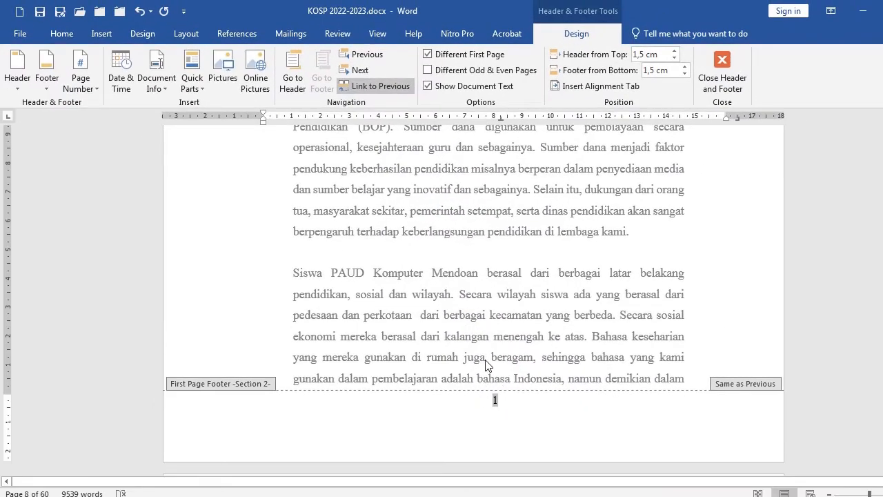
scroll(487, 363, "down", 15)
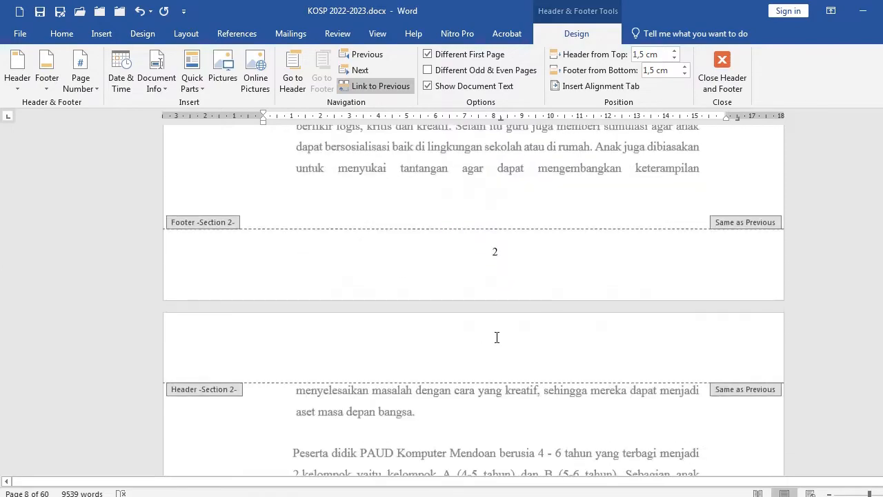
left_click(501, 271)
scroll(483, 255, "up", 15)
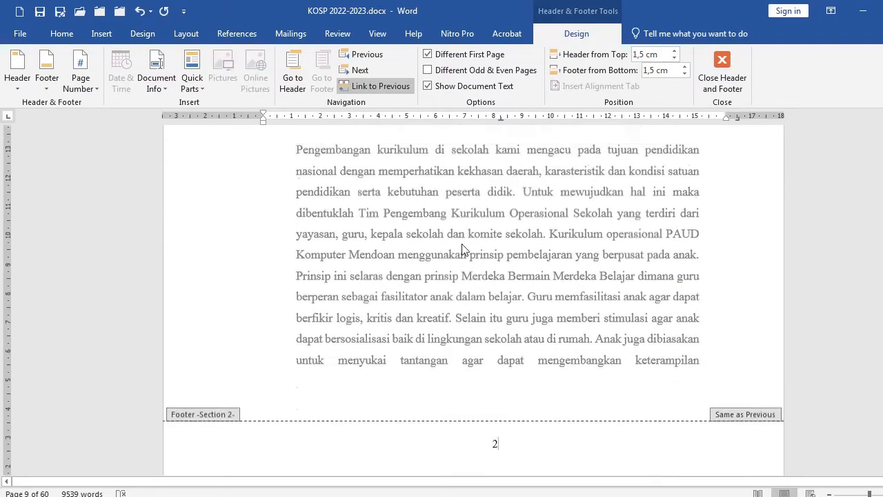
scroll(442, 249, "up", 15)
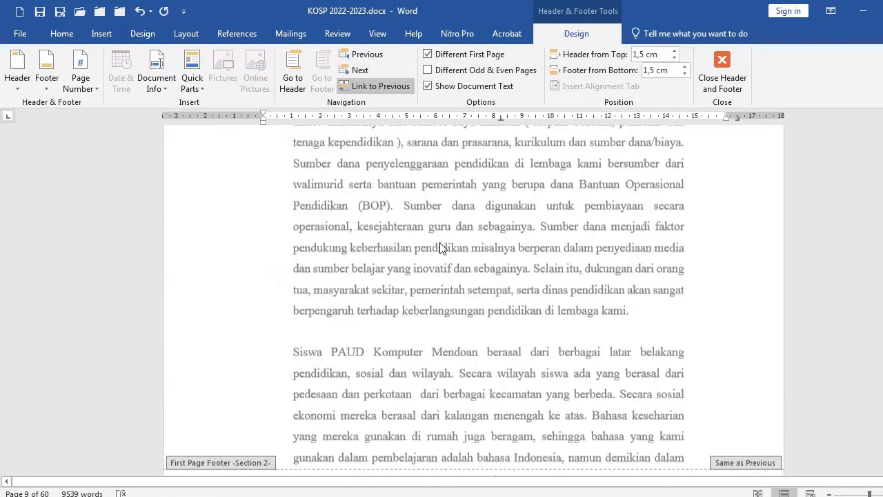
double_click(404, 278)
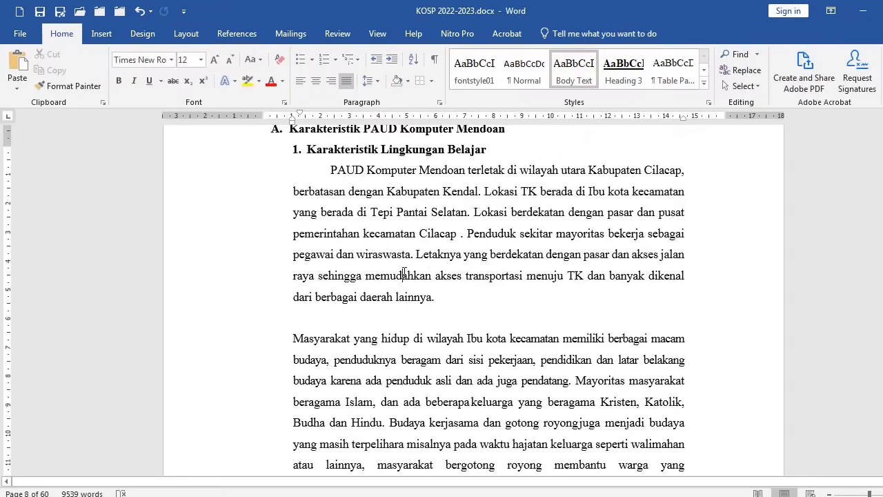
scroll(404, 274, "up", 3)
left_click(384, 266)
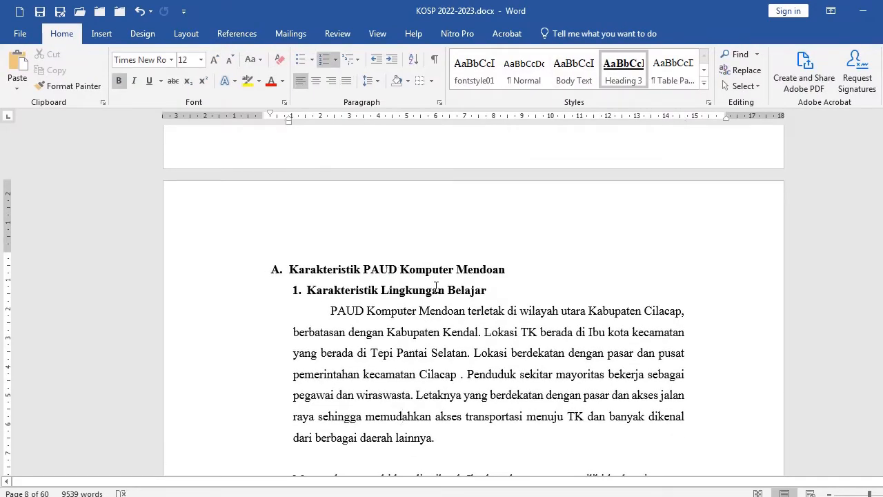
key("End")
left_click(197, 276)
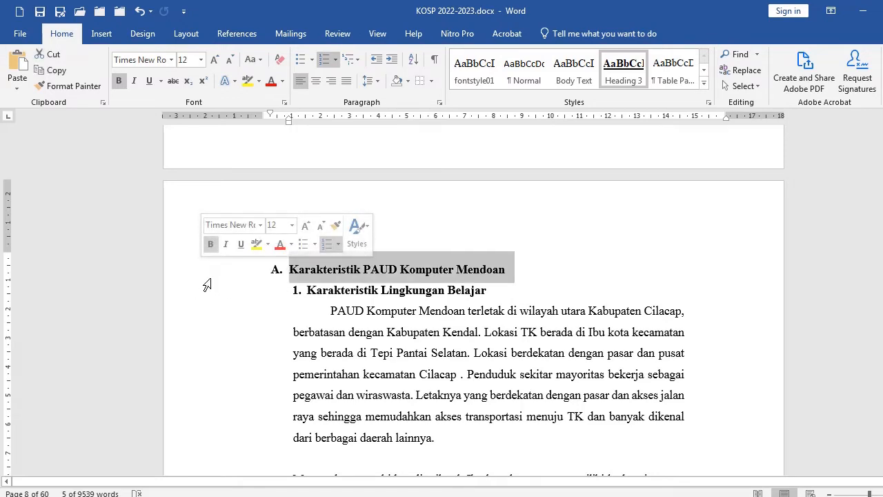
left_click_drag(198, 277, 201, 298)
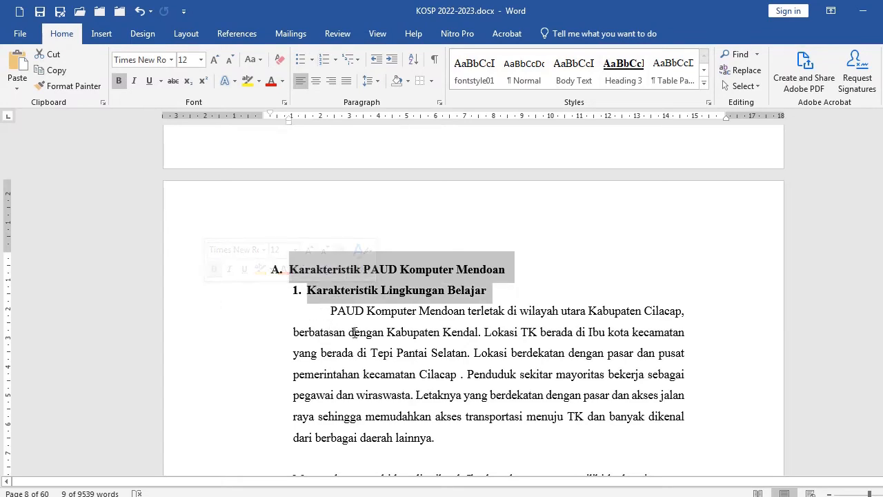
left_click(355, 332)
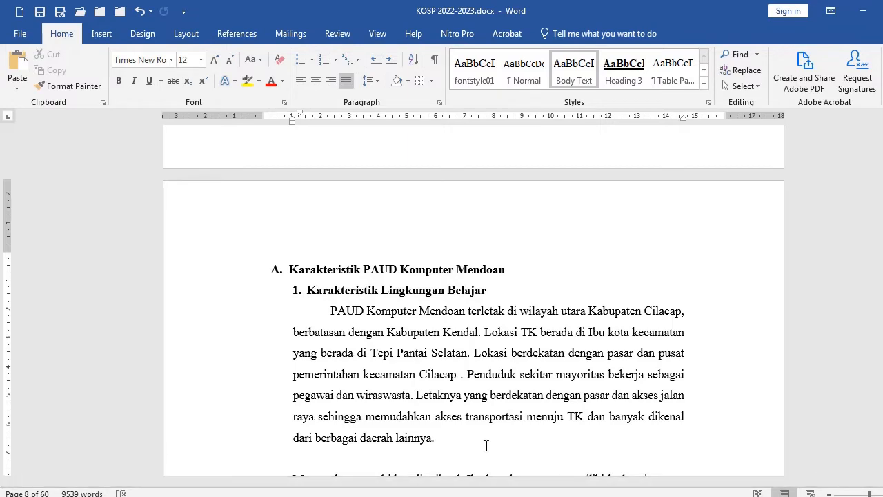
Switch to Document1 and move the picture of the page content up toward the top of the page
left_click(655, 477)
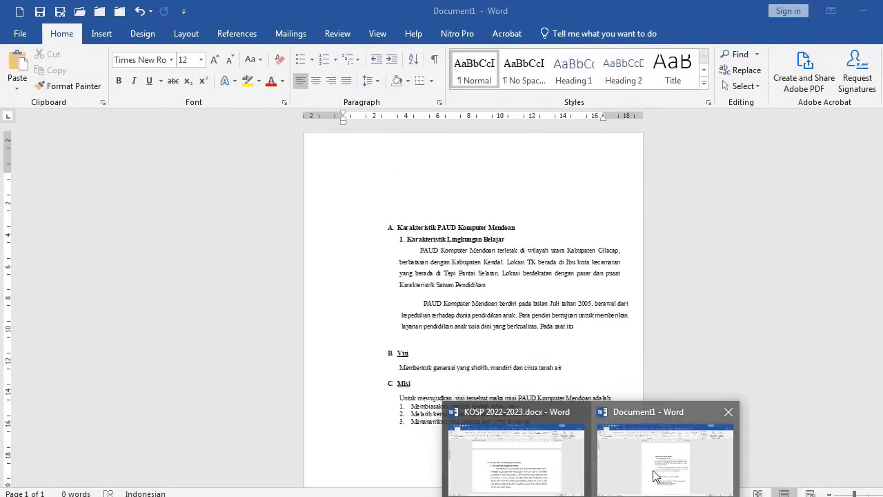
left_click_drag(451, 265, 496, 257)
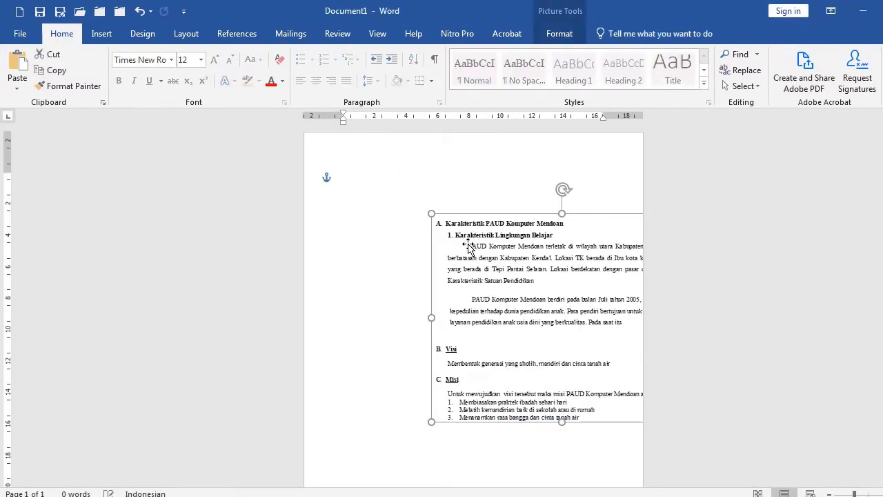
left_click_drag(446, 235, 433, 234)
left_click(371, 185)
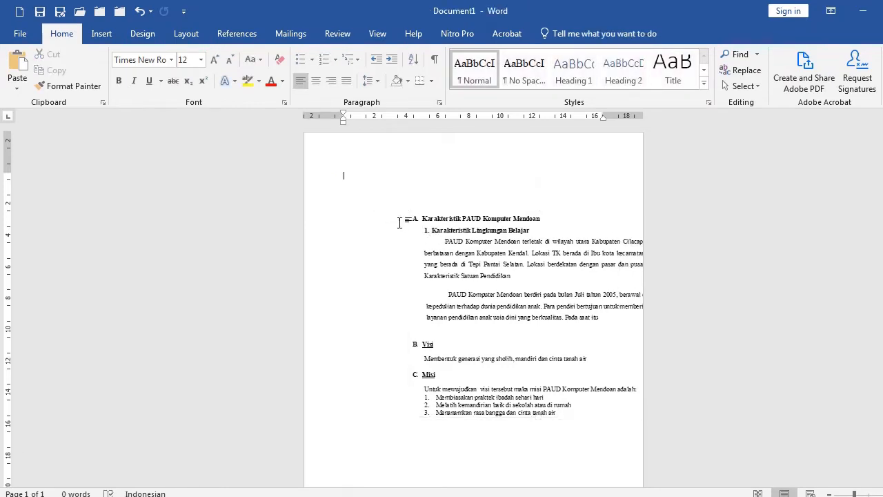
left_click_drag(428, 230, 428, 185)
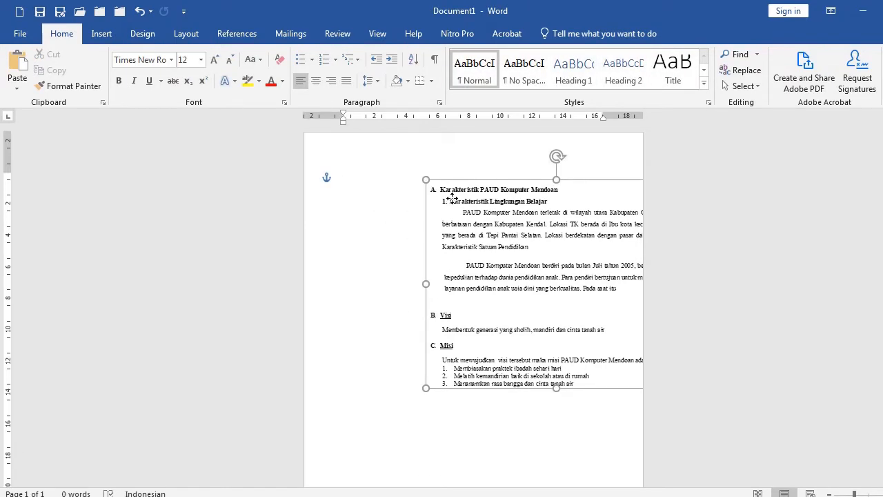
left_click(364, 181)
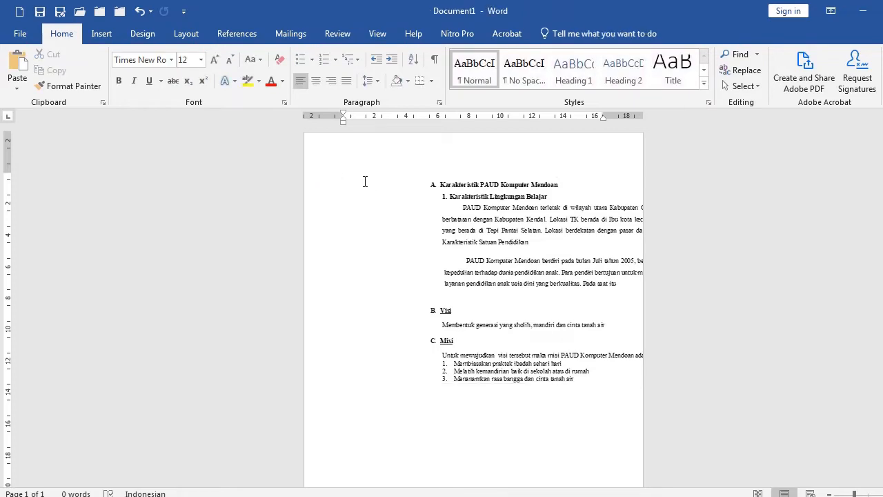
Type "A." at the top of the page above the picture
scroll(429, 185, "up", 5)
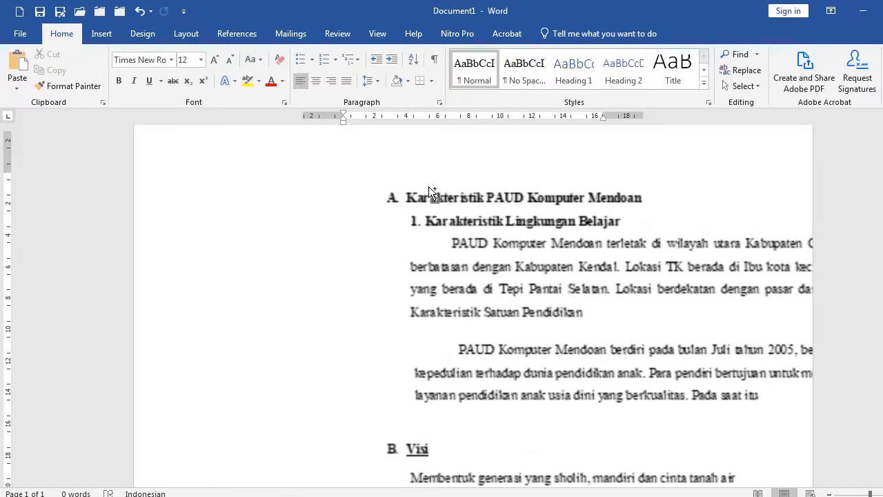
scroll(402, 199, "up", 1)
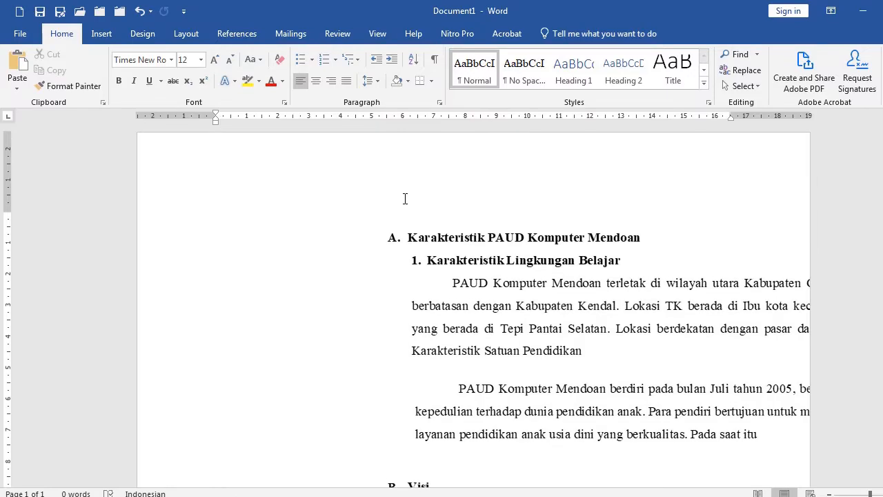
type("A.")
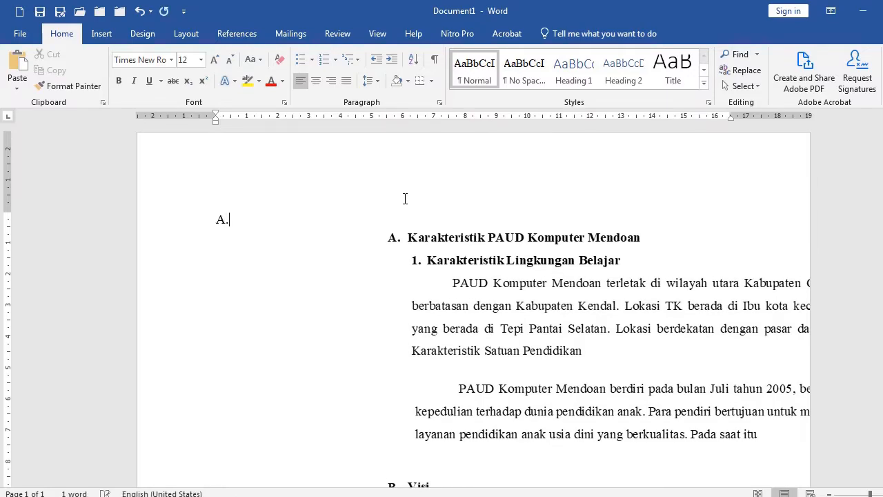
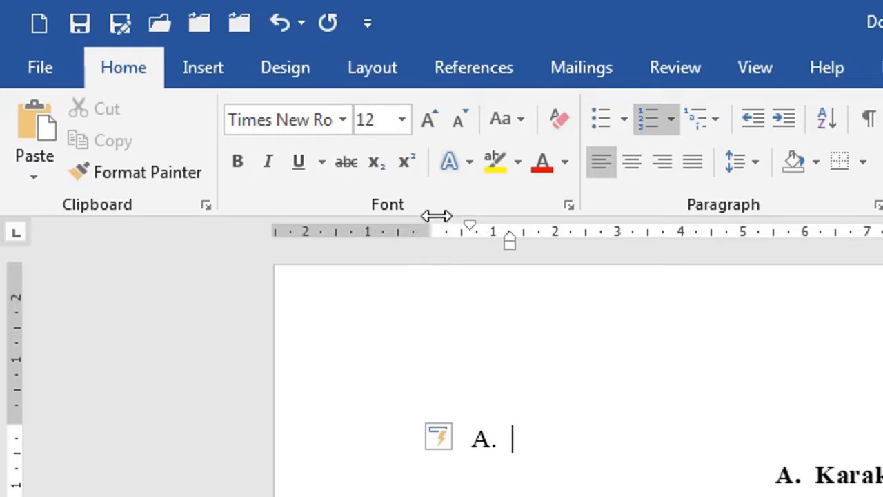
Outdent the A. list item and type the heading "Karakteristik PAUD Komputer Mendoan"
left_click(751, 119)
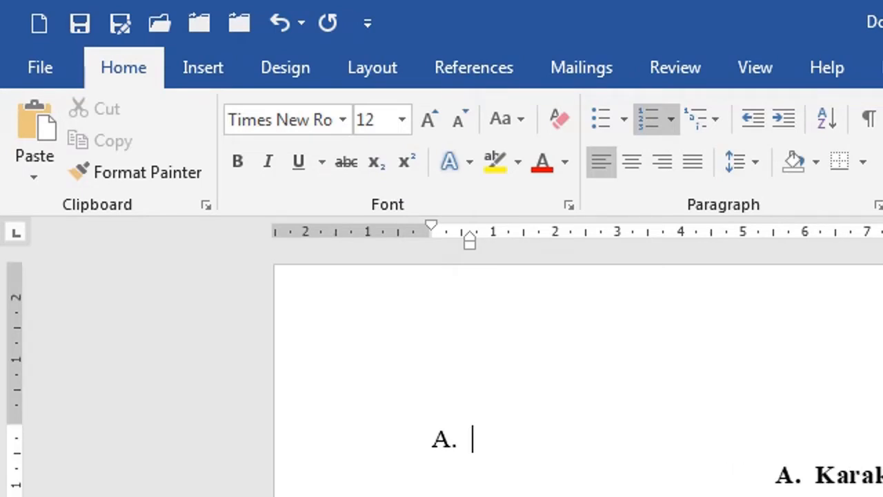
type("Ka")
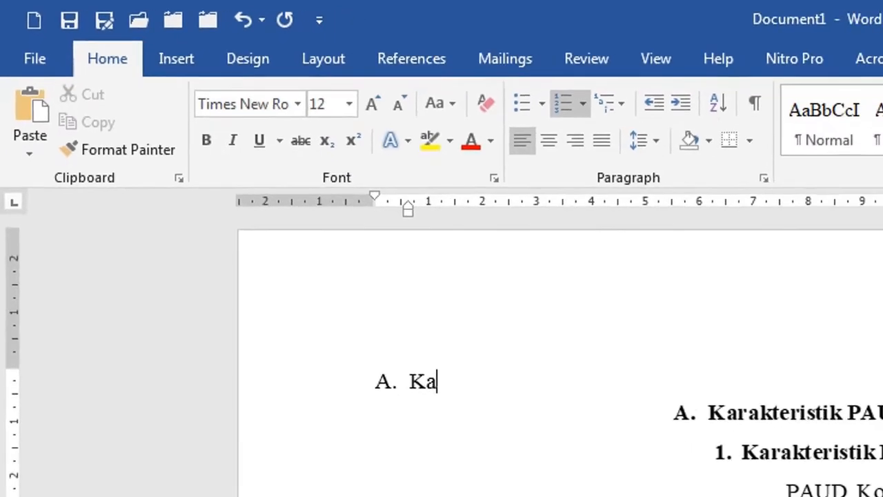
type("rakteri")
type("stik ")
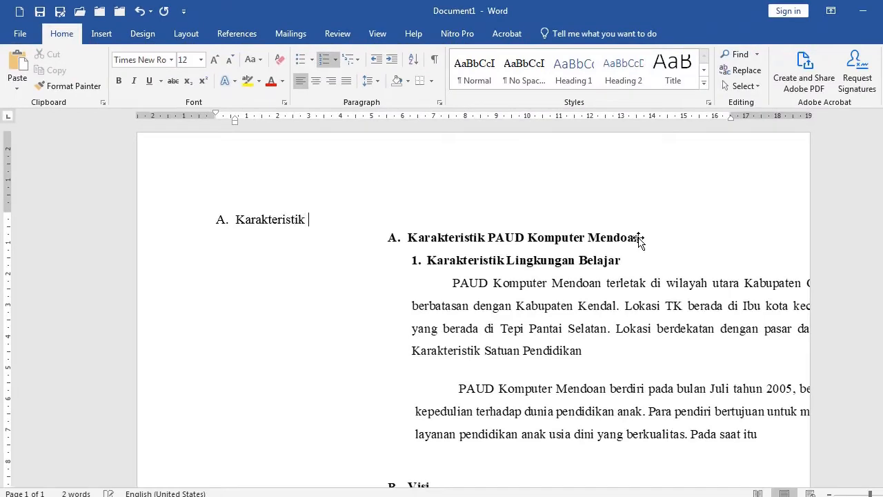
type("PAUD Komputer Men")
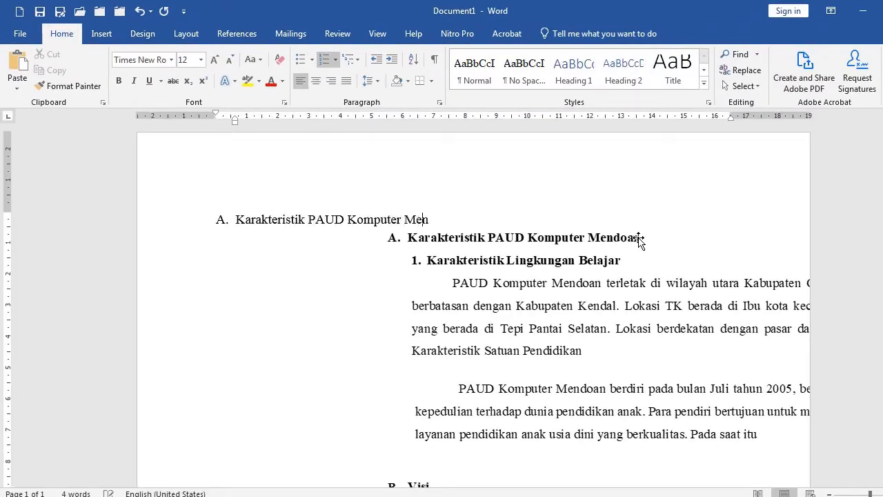
type("doan")
Move the picture of the page content lower on the page, below the list
scroll(392, 243, "down", 3)
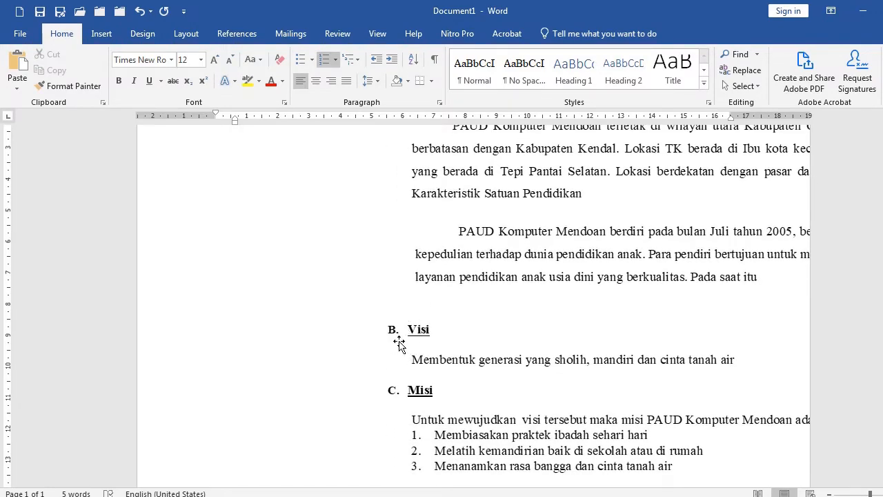
scroll(399, 346, "up", 2)
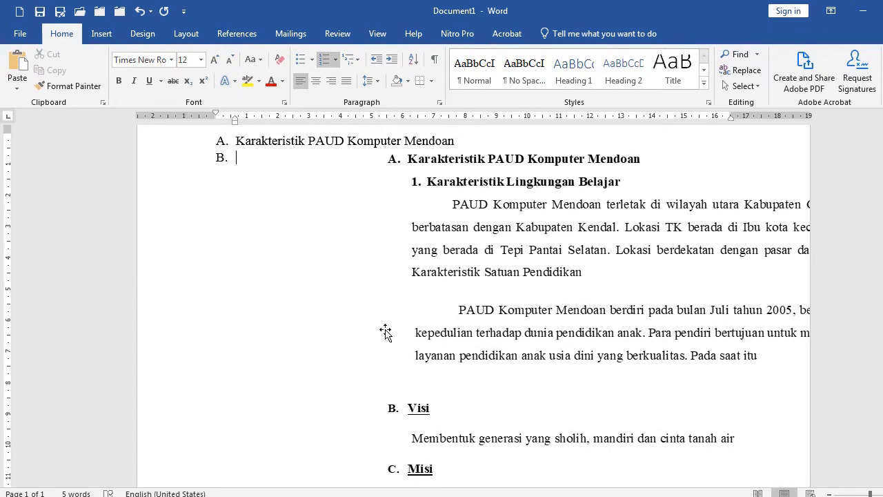
scroll(339, 280, "up", 2)
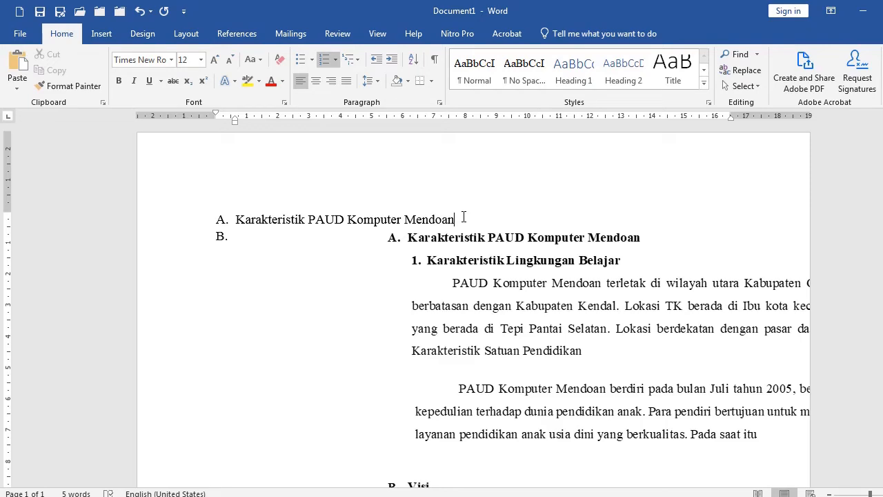
left_click_drag(462, 257, 515, 332)
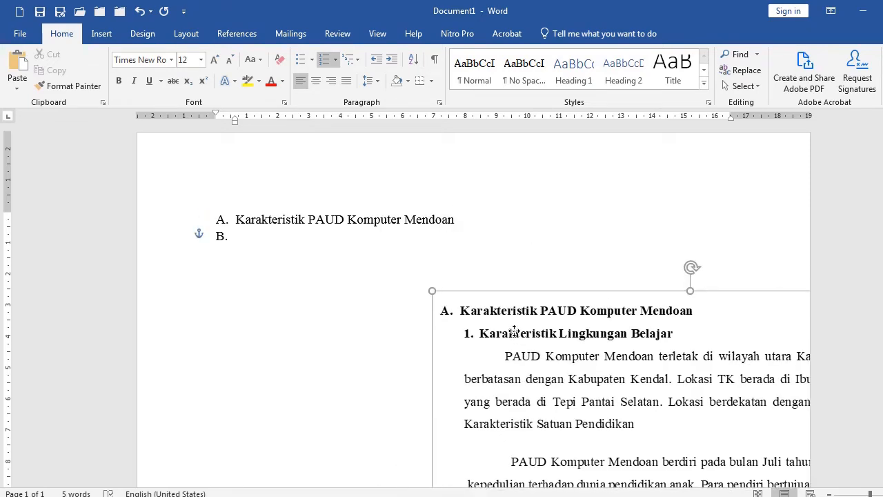
Add a numbered sub-item "1. Karakteristik Lingkungan Belajar" under heading A and start a second sub-item
scroll(514, 332, "down", 4)
scroll(465, 199, "up", 3)
left_click(460, 173)
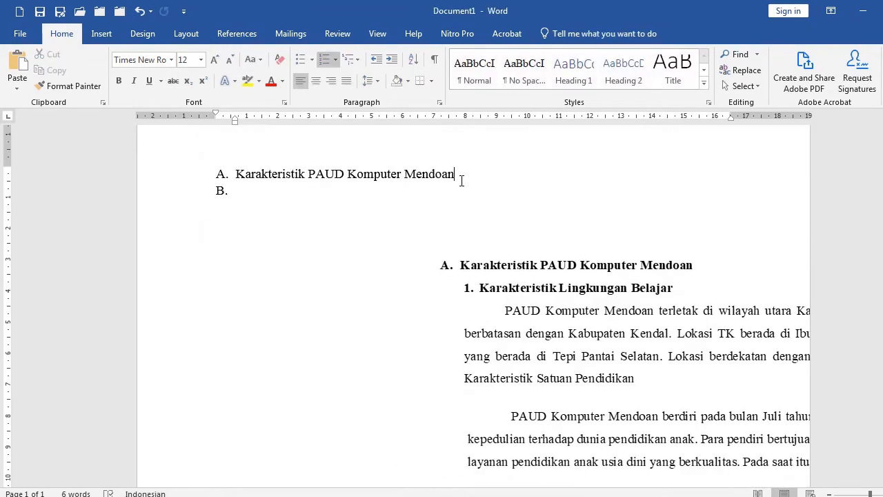
key("Return")
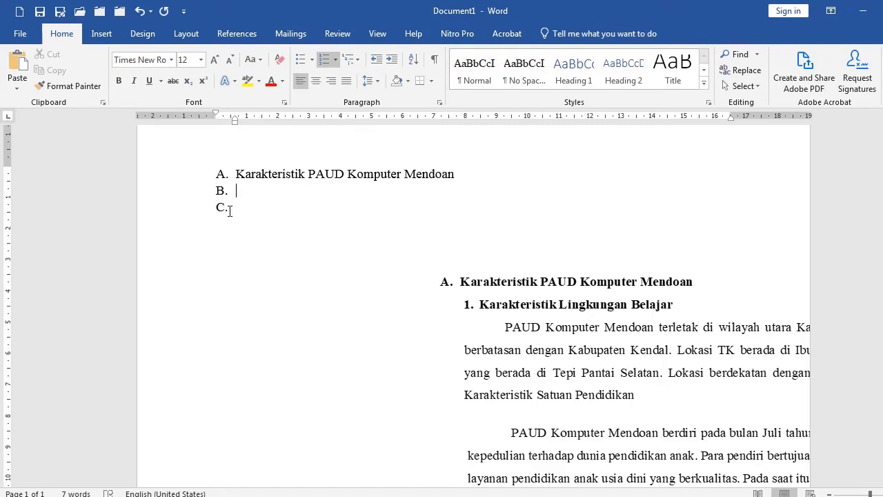
key("BackSpace")
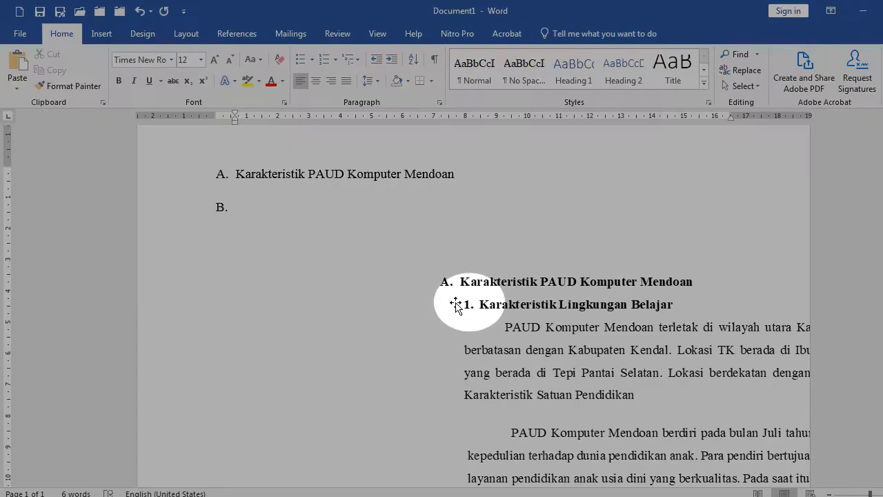
type("1")
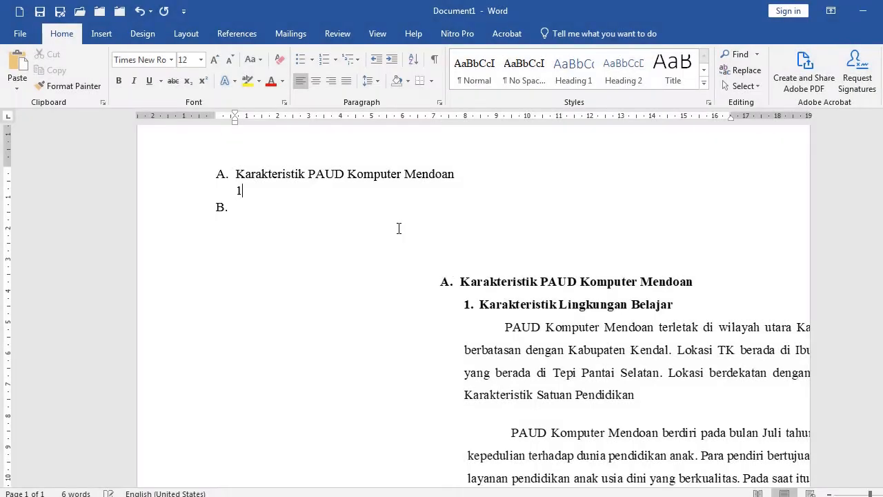
type(". Karakterist")
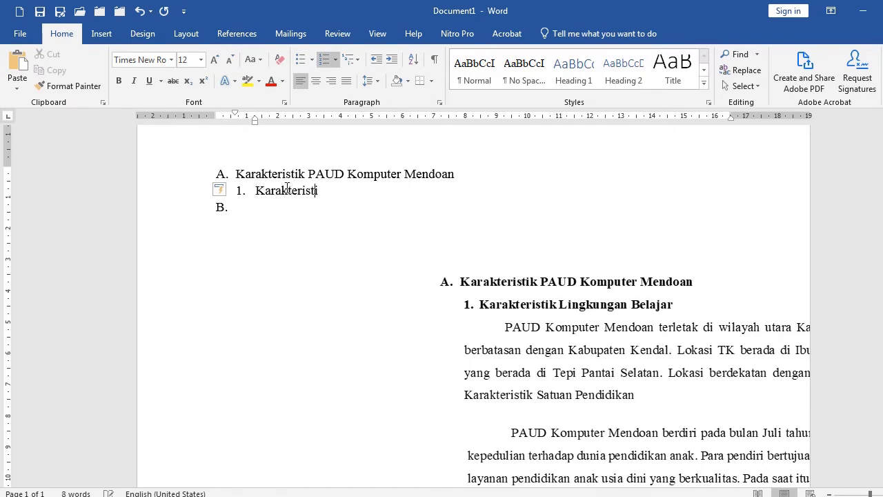
type("ingkungan E")
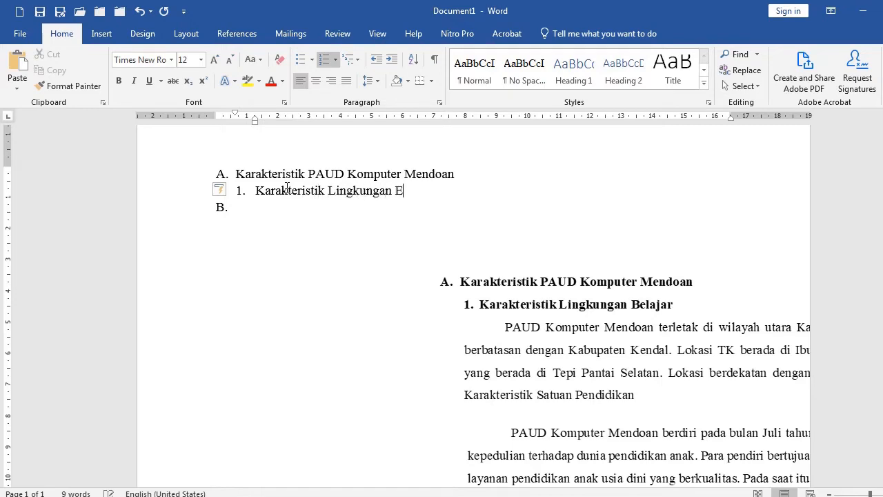
key("BackSpace")
type("Belajar")
key("Return")
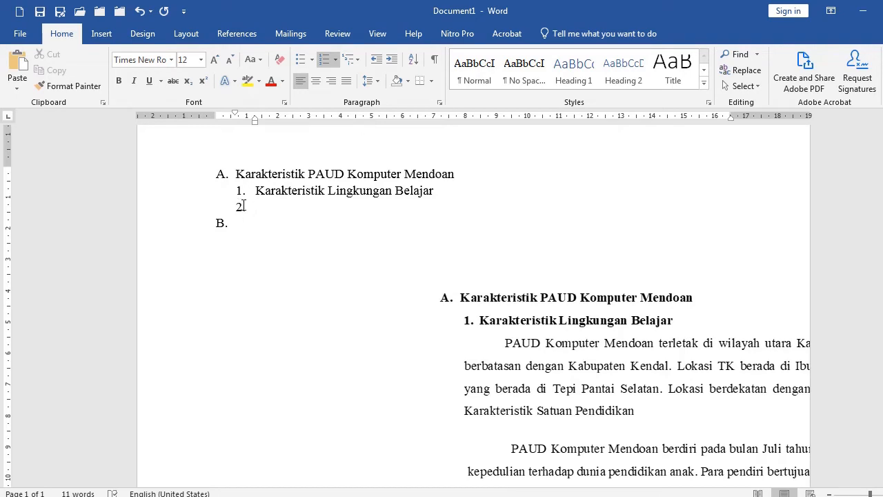
Review the Karakteristik Lingkungan Belajar section in the KOSP 2022-2023 document and return to Document1
scroll(546, 377, "down", 1)
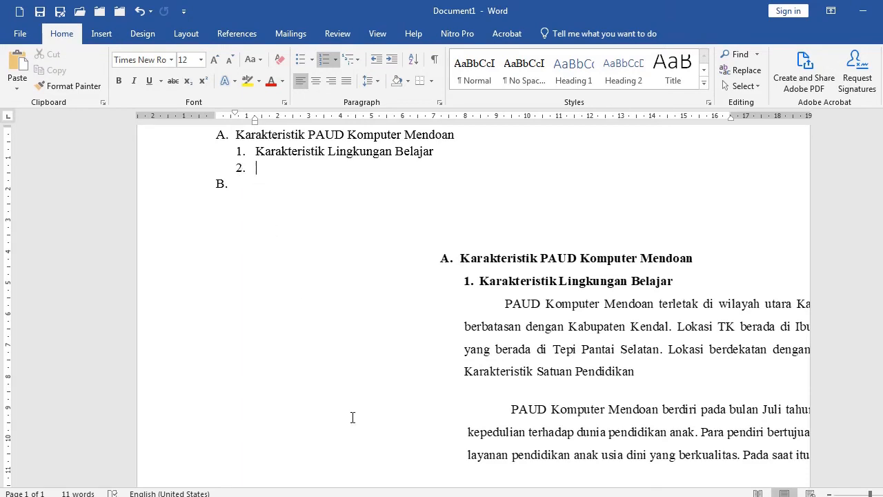
left_click(572, 483)
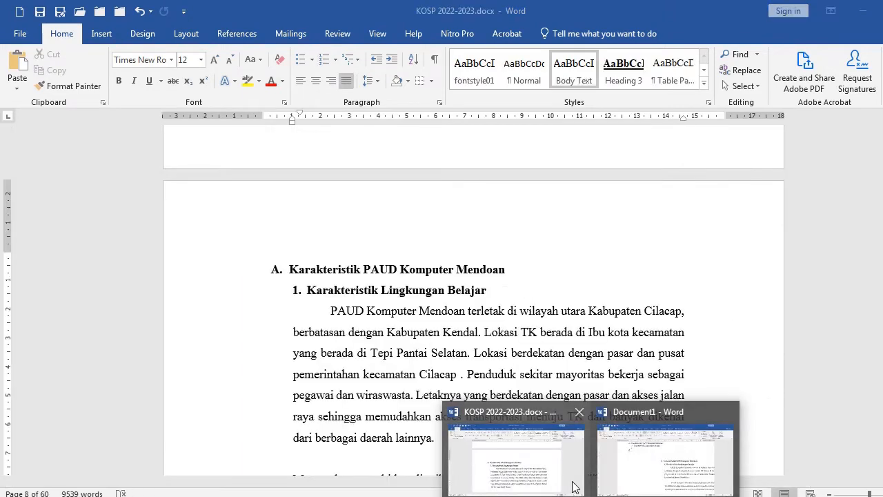
scroll(364, 337, "down", 10)
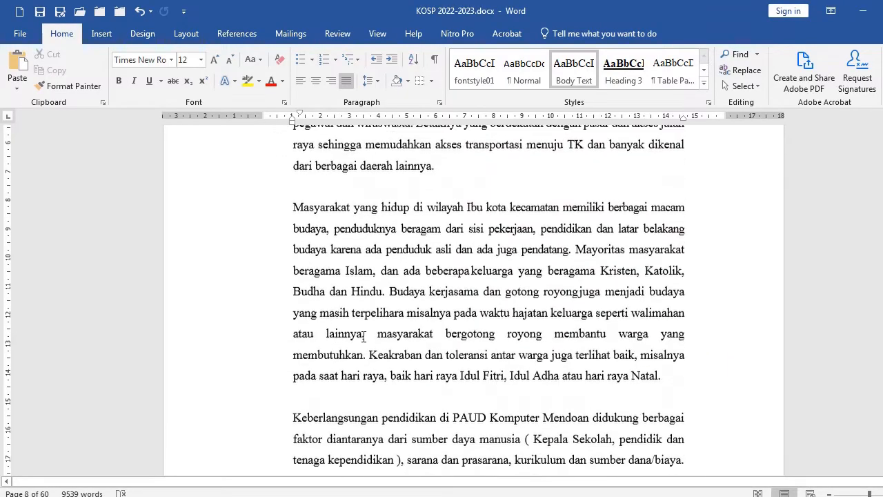
scroll(364, 337, "down", 12)
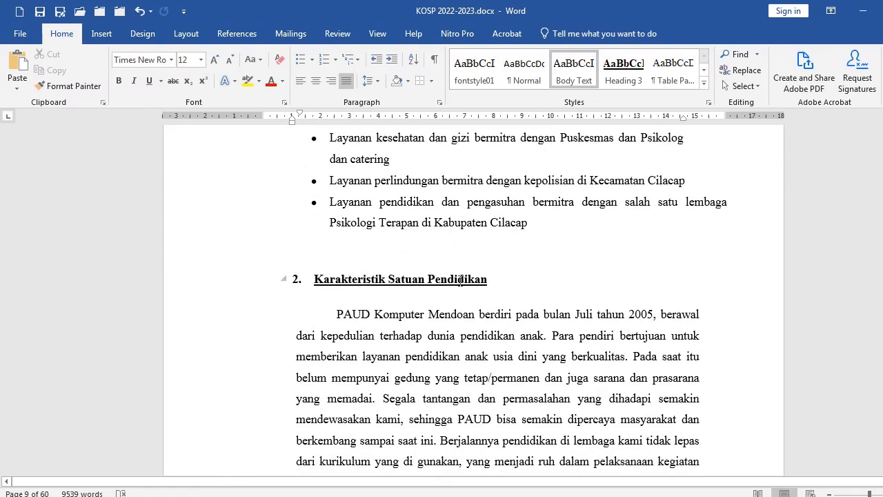
left_click(591, 495)
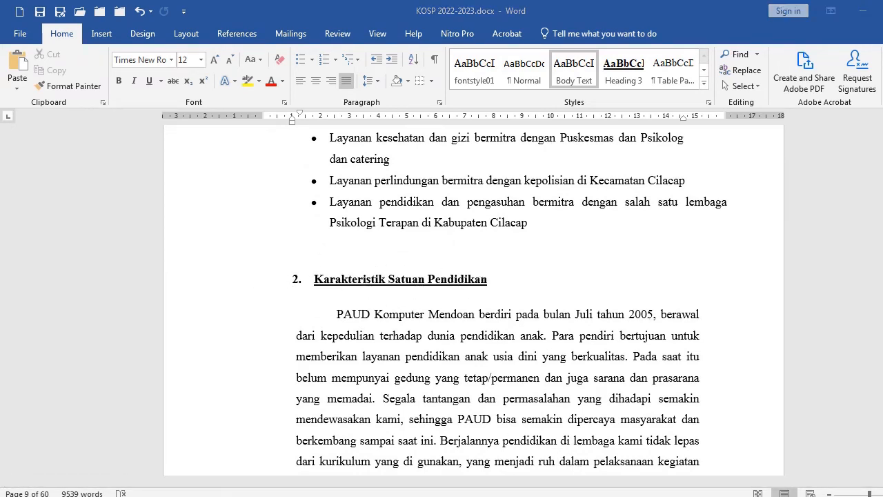
left_click(657, 483)
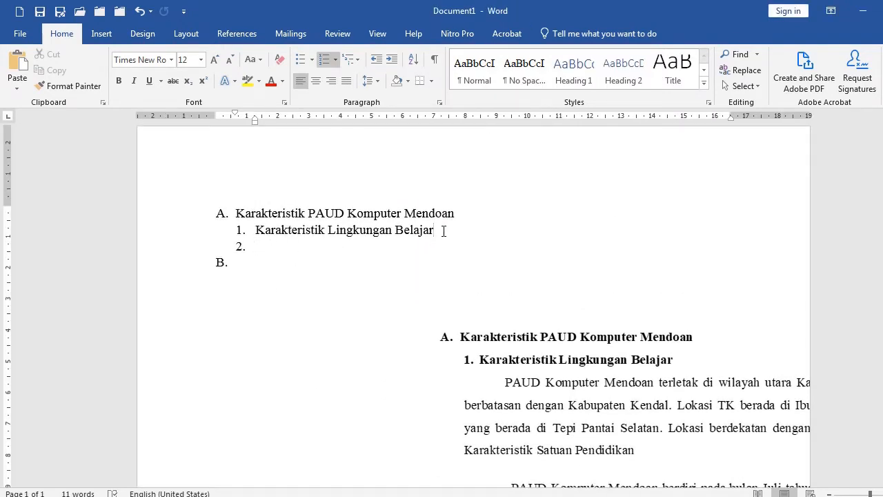
Insert an unnumbered blank paragraph below sub-item 1
key("Return")
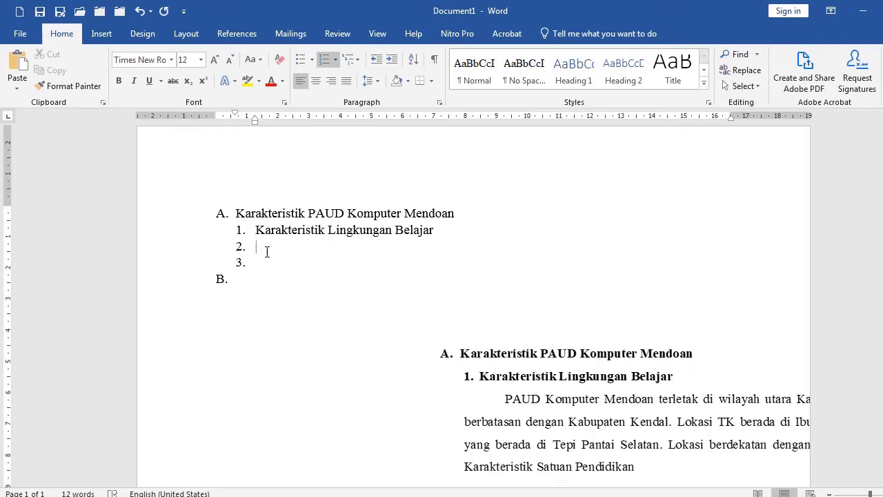
key("BackSpace")
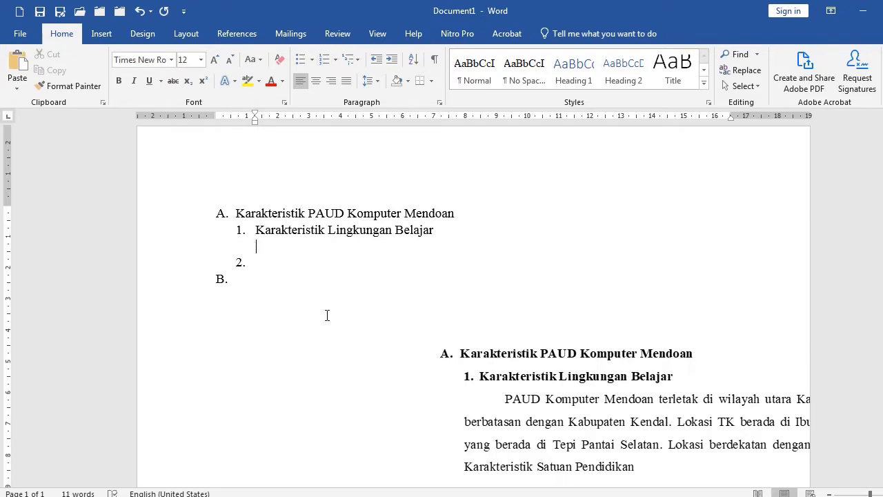
Move the picture up beside the list near the top of the page
scroll(465, 393, "down", 3)
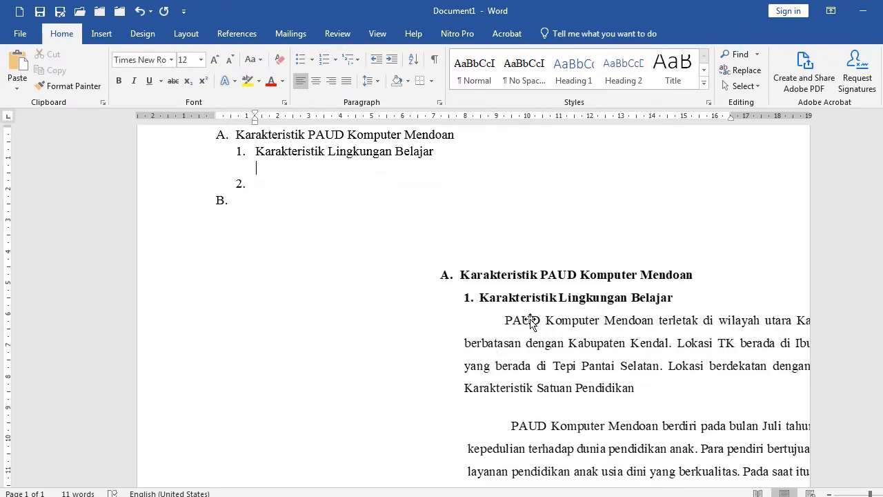
left_click_drag(519, 313, 491, 219)
scroll(503, 234, "up", 2)
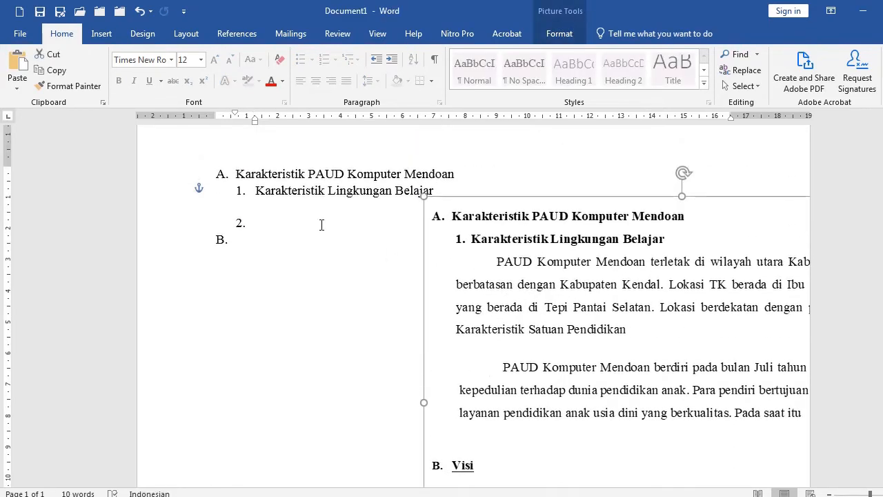
Indent the first line of the new paragraph and type "PAUD Kompujter Mendoan terletak dst"
left_click(293, 209)
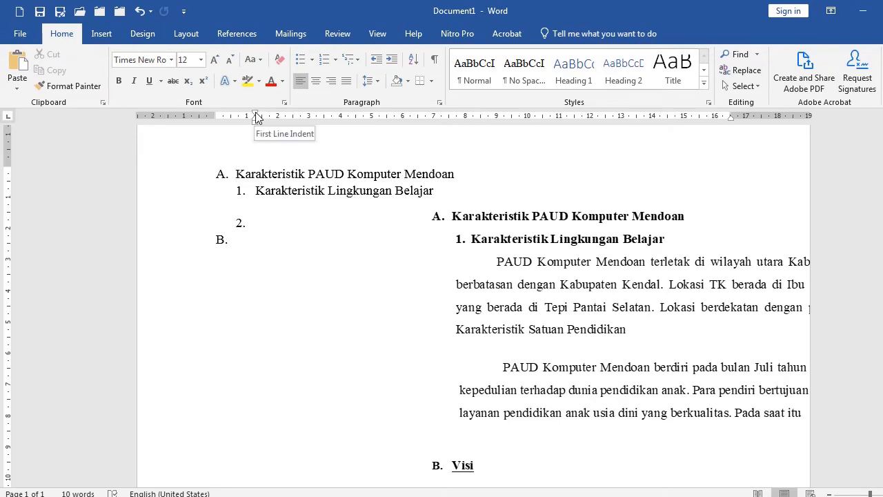
left_click_drag(257, 117, 293, 118)
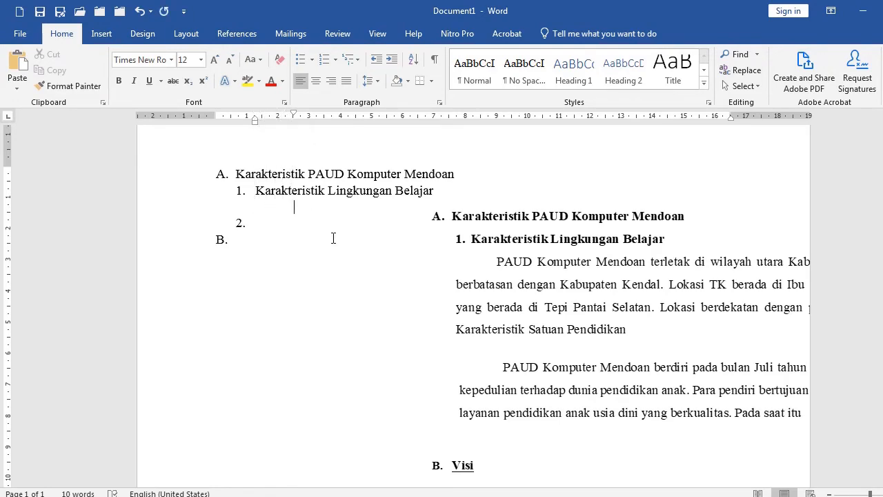
type("PAUD Kompujter Mendoan terletak dst")
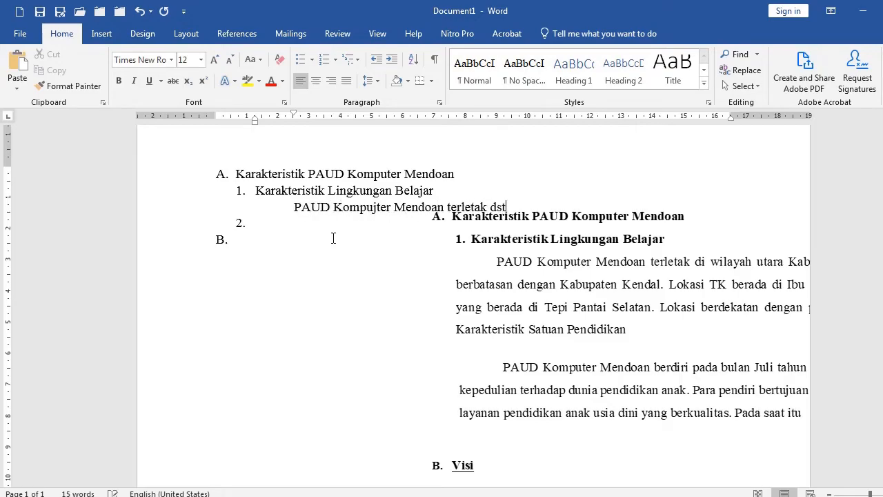
Copy the first Karakteristik Lingkungan Belajar paragraph text from the KOSP 2022-2023 document and switch back to Document1
left_click(592, 496)
left_click(513, 449)
scroll(327, 270, "up", 13)
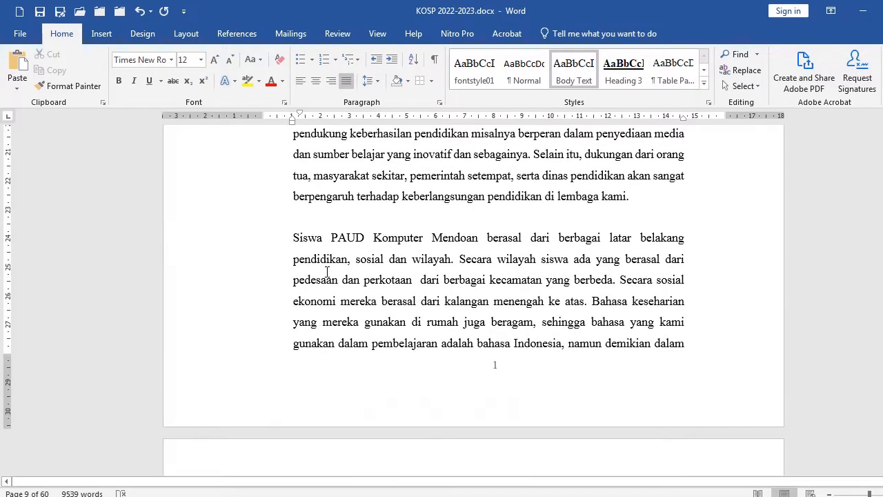
scroll(321, 263, "up", 3)
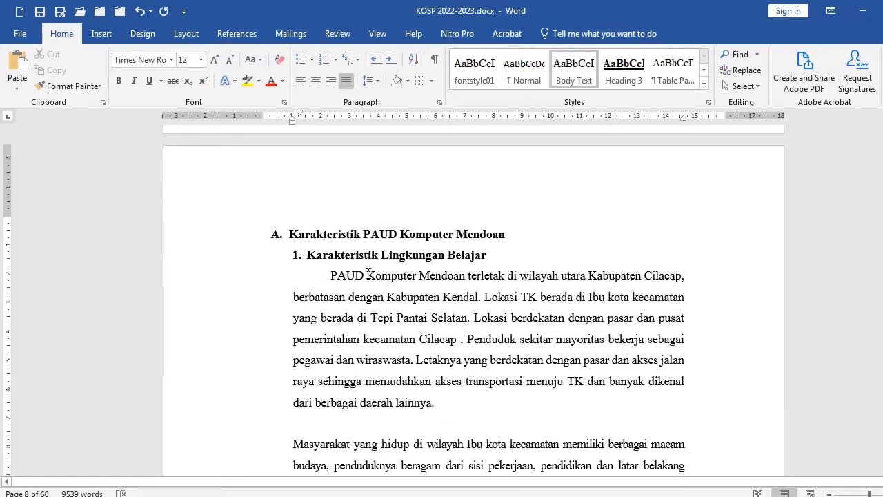
left_click(367, 276)
left_click(434, 406, "shift")
key("ctrl+c")
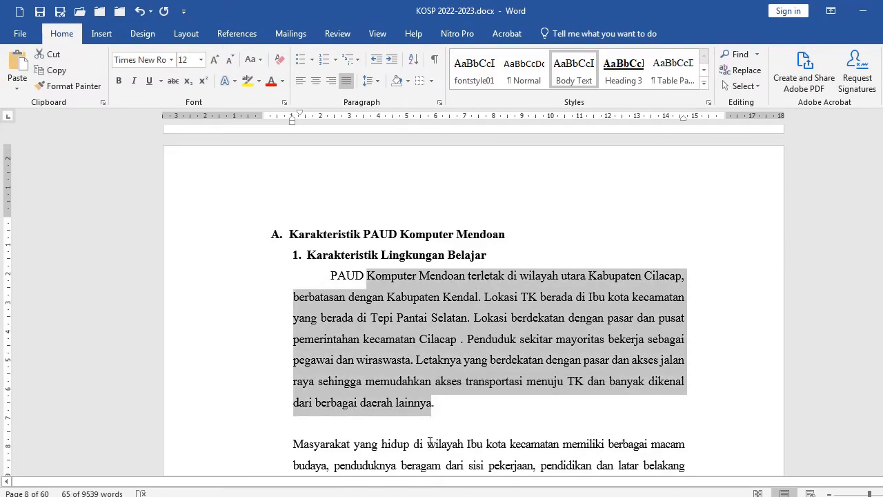
left_click(592, 496)
left_click(648, 474)
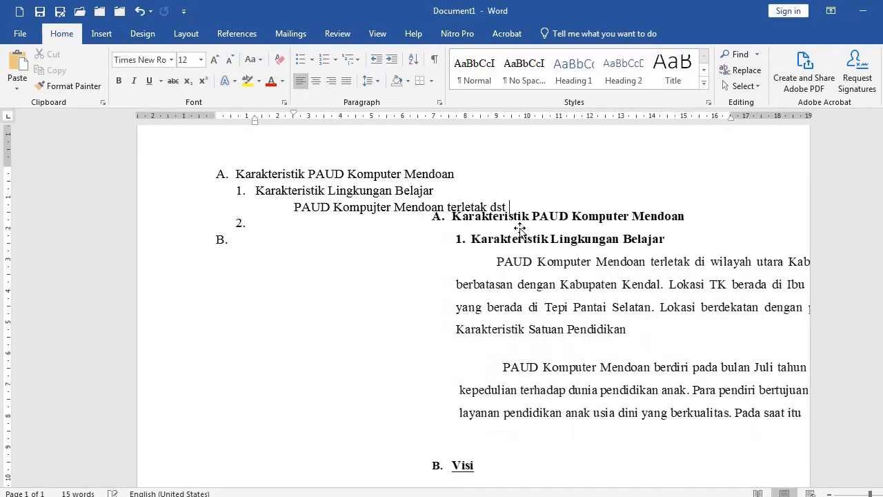
Paste the copied paragraph after the typed text and place the cursor on sub-item 2
key("ctrl+v")
left_click_drag(580, 469, 583, 474)
scroll(567, 435, "down", 3)
scroll(538, 376, "up", 4)
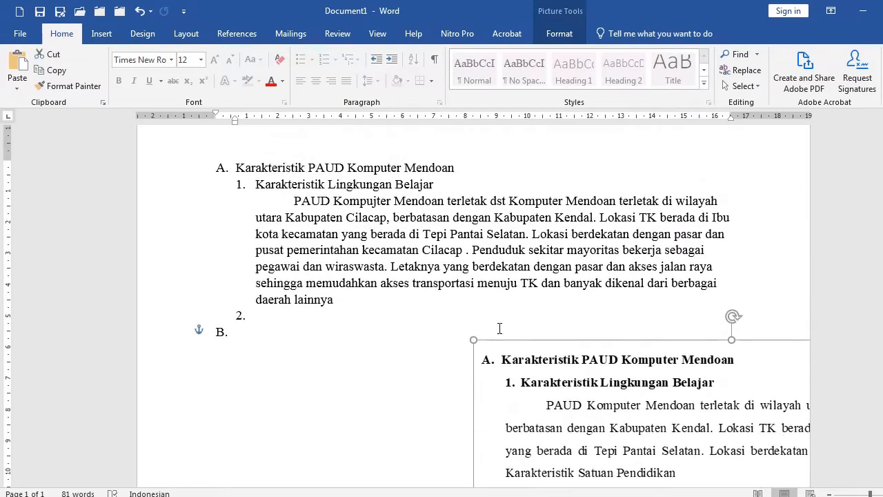
scroll(498, 328, "down", 1)
left_click(264, 279)
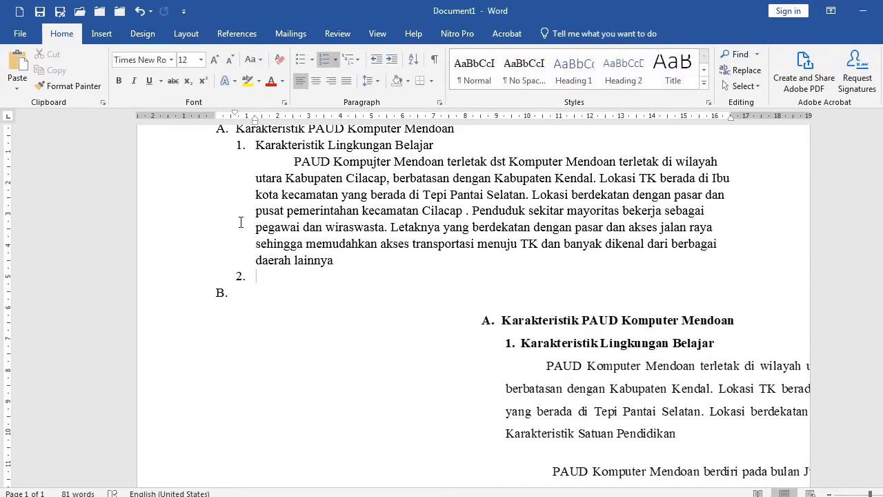
scroll(429, 323, "up", 1)
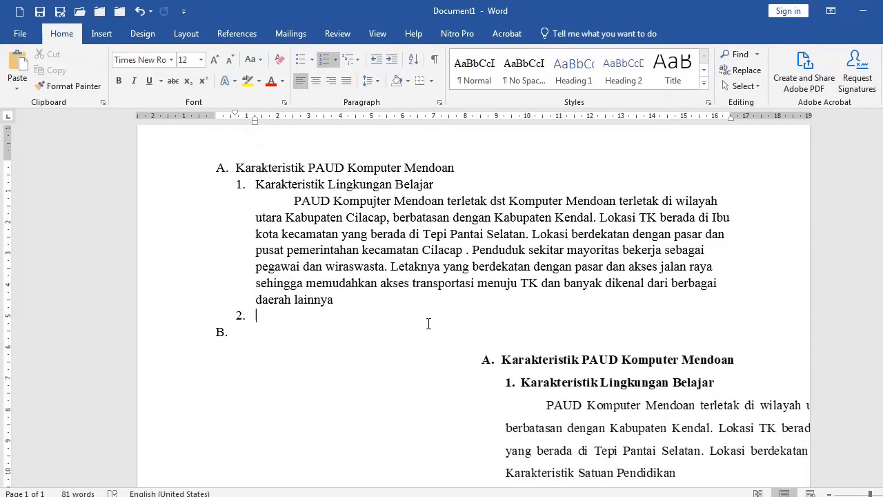
Copy the Karakteristik Satuan Pendidikan heading text in the KOSP 2022-2023 document
mouse_move(593, 495)
left_click(516, 452)
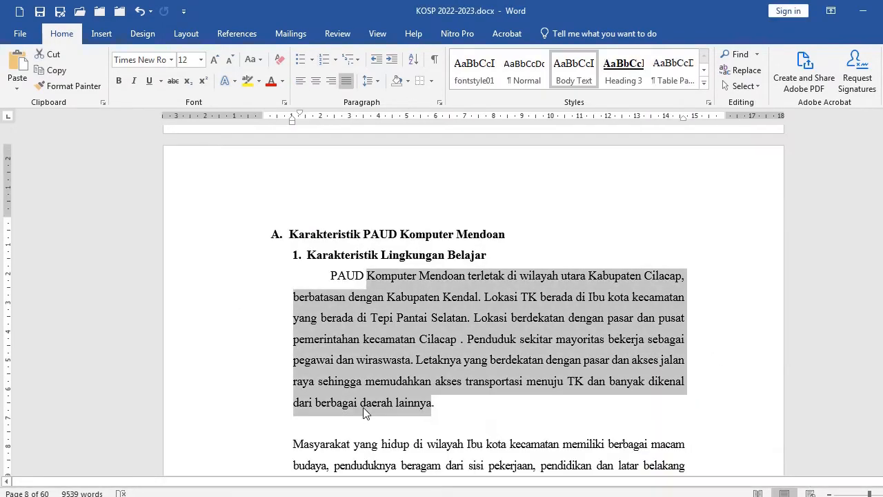
scroll(360, 402, "down", 15)
scroll(357, 397, "down", 4)
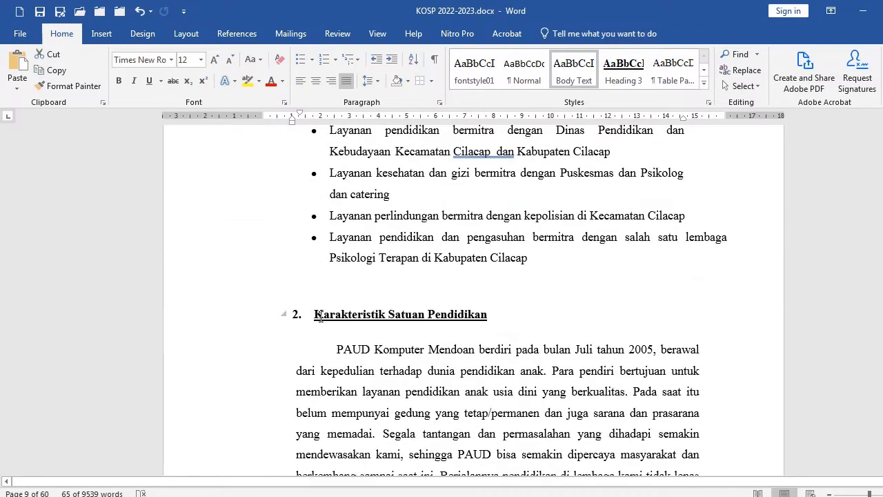
left_click(319, 293)
key("shift+End")
key("ctrl+c")
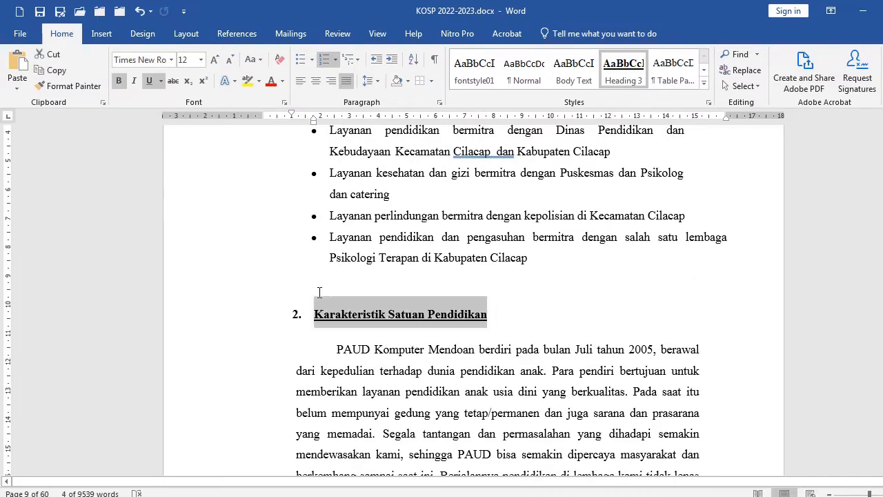
Switch to Document1, paste the heading as sub-item 2 and start a new numbered item below it
left_click(593, 495)
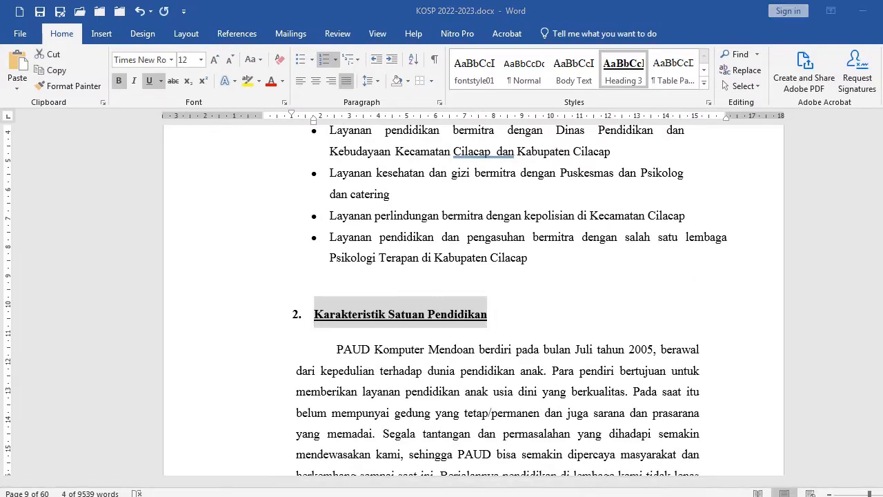
left_click(666, 473)
key("ctrl+v")
key("Return")
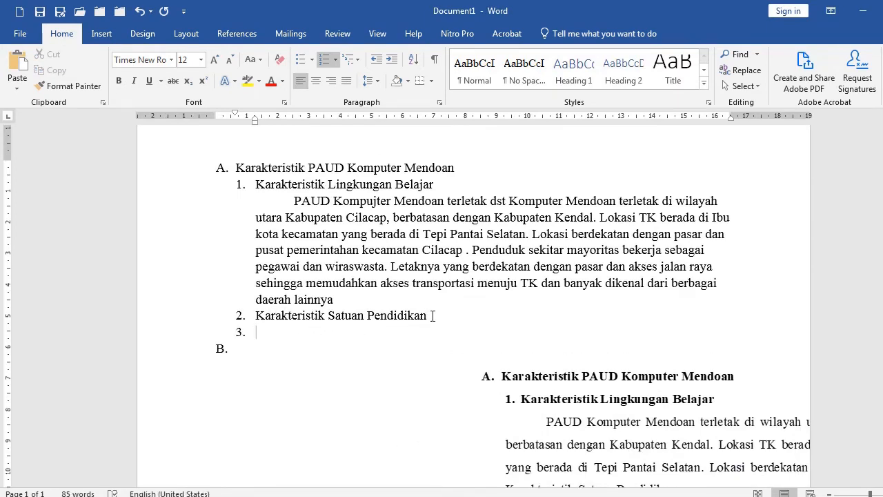
Insert an extra line below sub-item 2 and remove its numbering
key("Return")
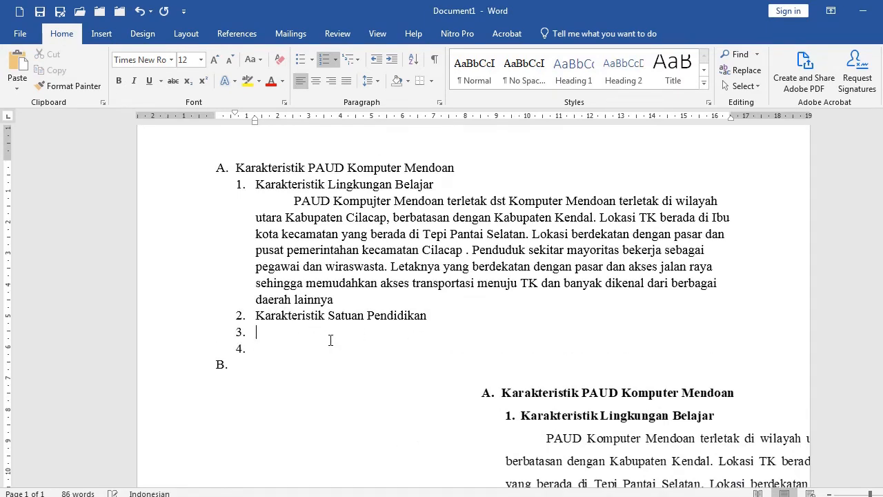
key("BackSpace")
scroll(257, 324, "down", 2)
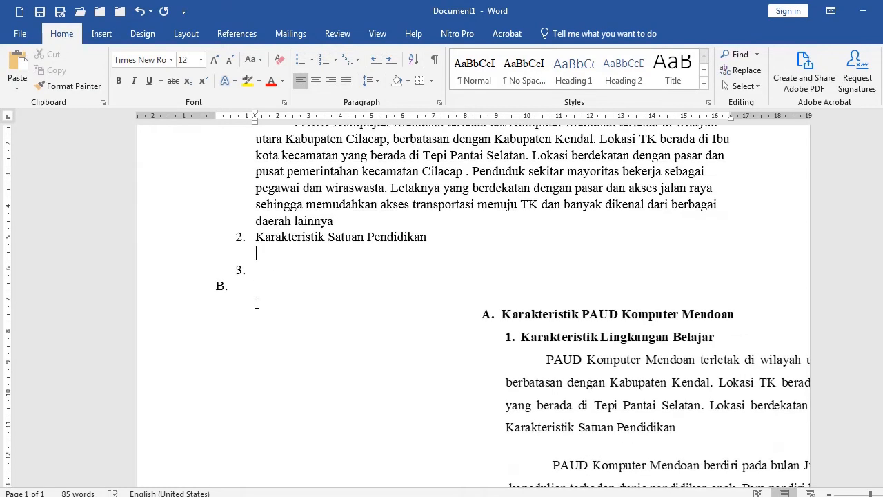
Type the placeholder text "fjdklsfjdkslfjdlsfa fjdsklf;ja" at item B and add an unnumbered line below it
left_click(254, 284)
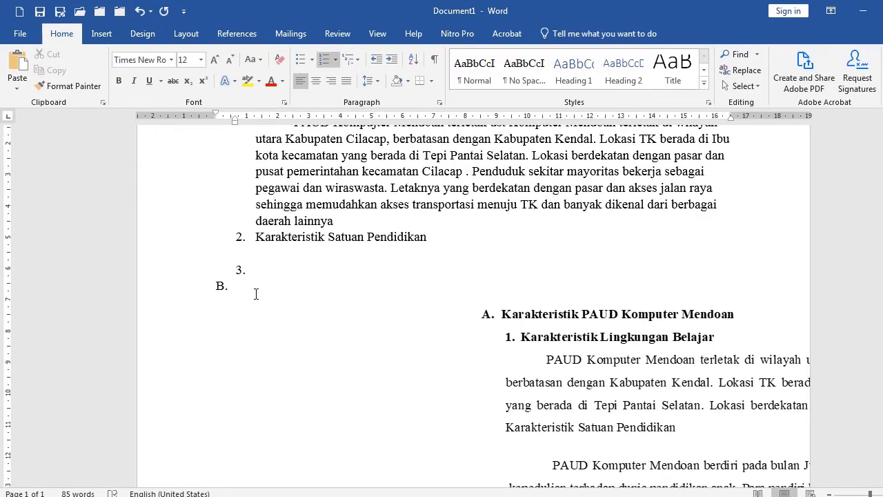
type("fjdklsfjdkslfjdlsfa fjdsklf;ja")
key("Return")
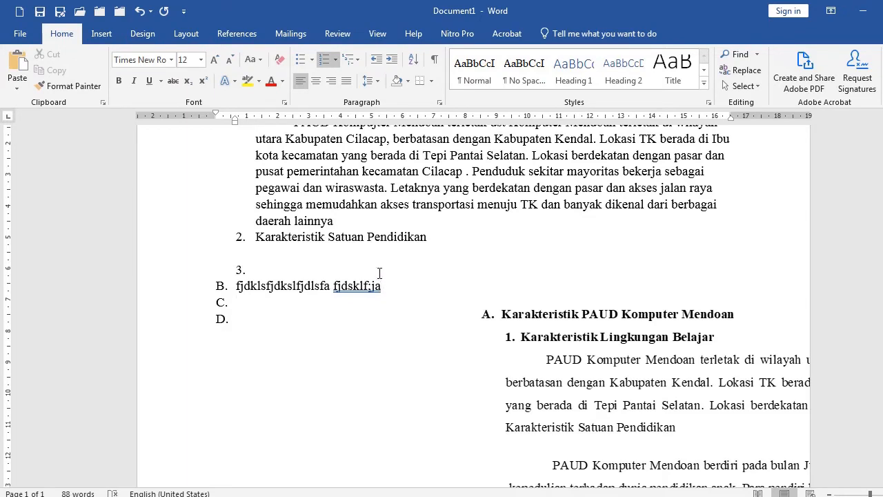
key("BackSpace")
Select Document1's outline content for review and return to the Karakteristik headings in the KOSP 2022-2023 document
scroll(379, 274, "up", 1)
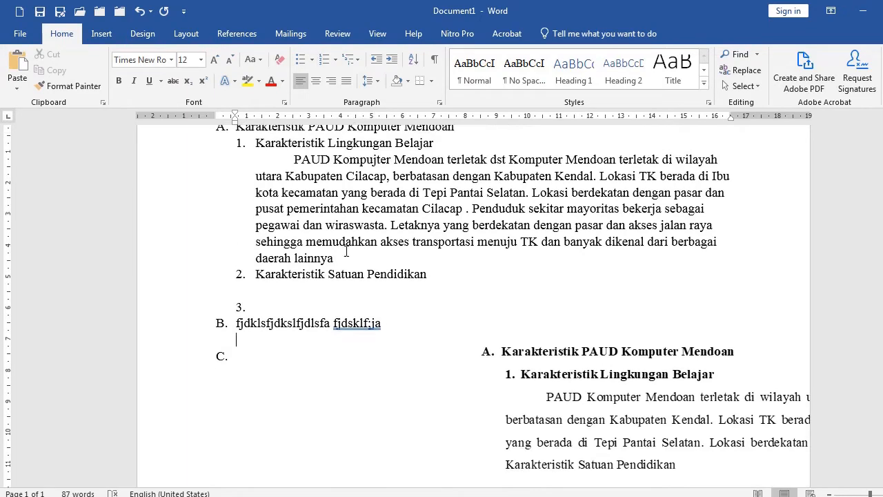
scroll(261, 203, "up", 1)
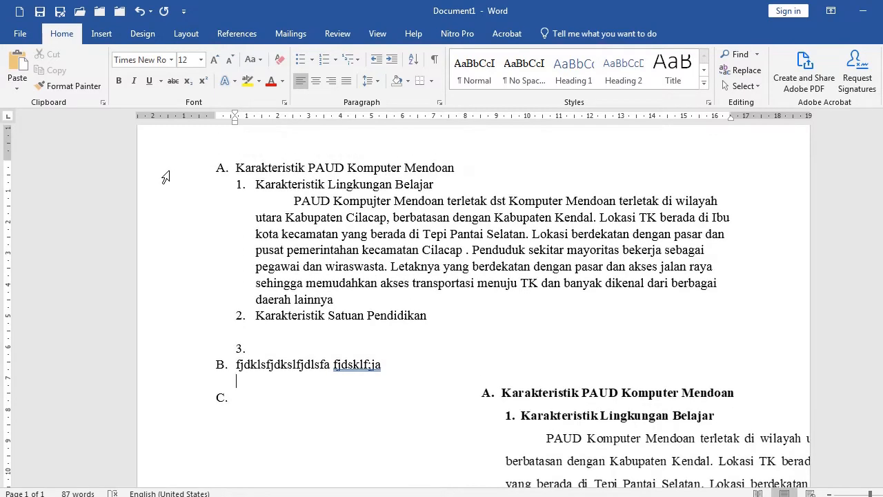
left_click_drag(165, 169, 150, 399)
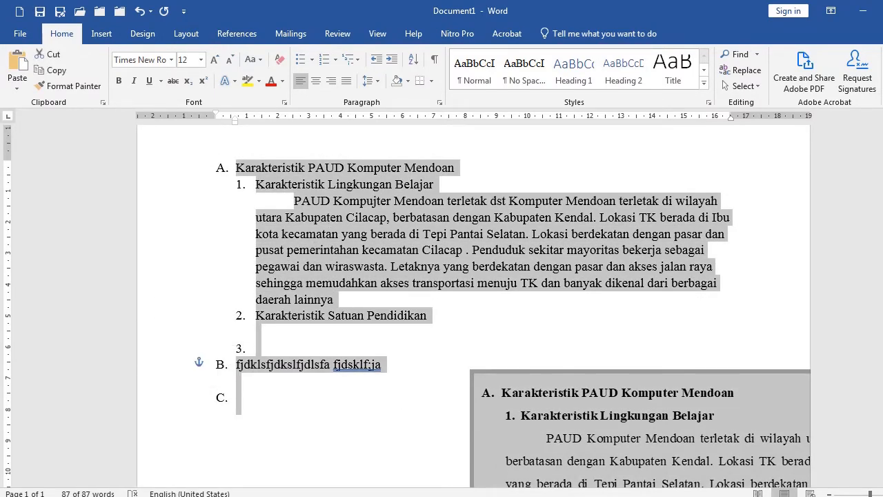
left_click(591, 496)
left_click(541, 475)
triple_click(399, 301)
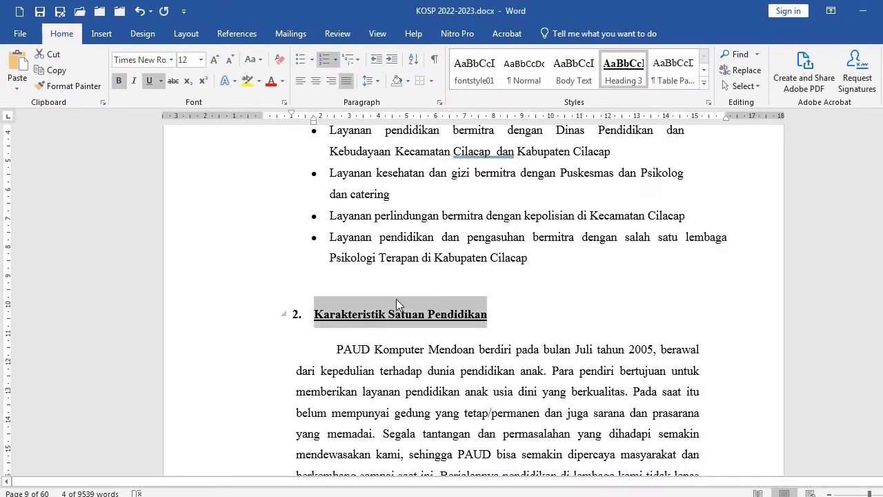
scroll(394, 227, "up", 15)
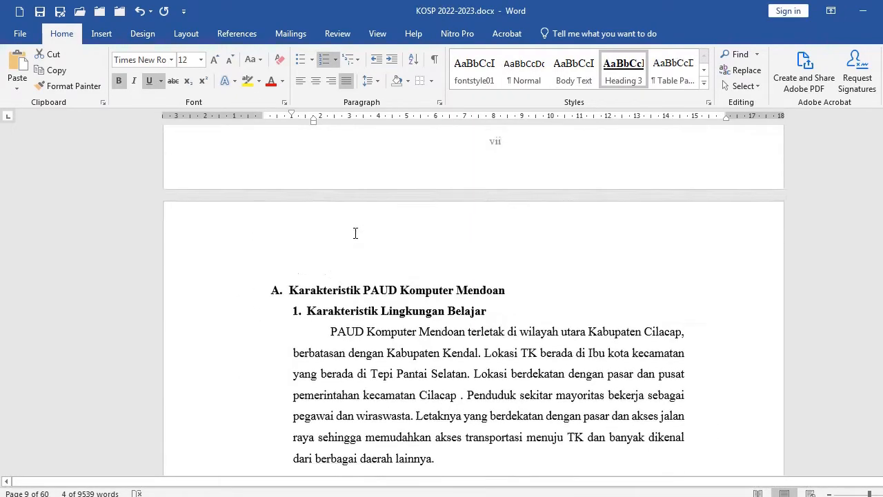
Increase the indent of the first Karakteristik Lingkungan Belajar paragraph twice in the KOSP 2022-2023 document
left_click(313, 170)
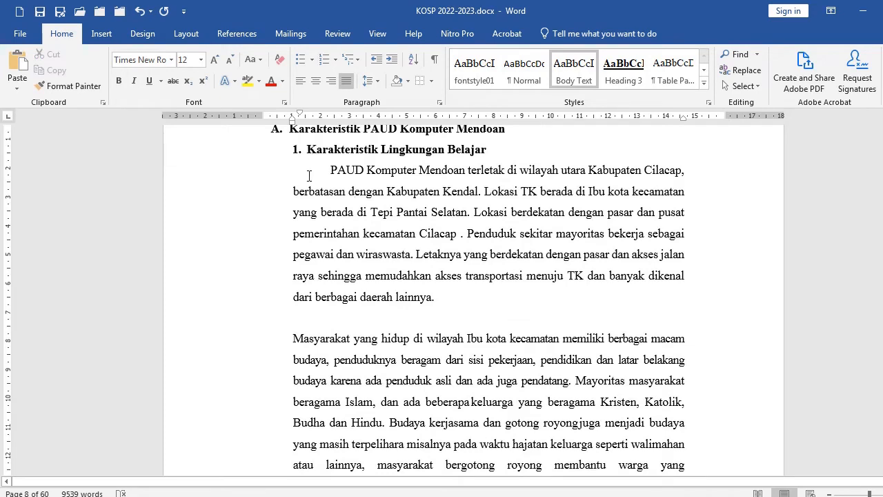
left_click_drag(245, 198, 224, 298)
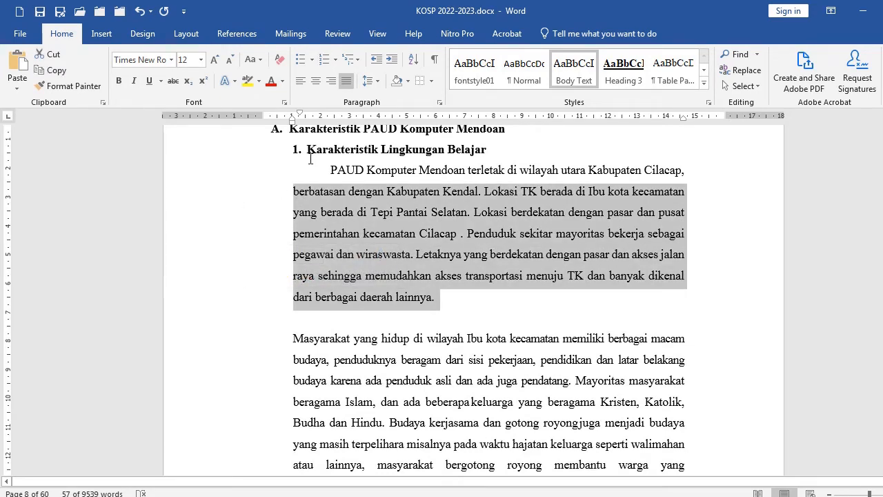
left_click(392, 61)
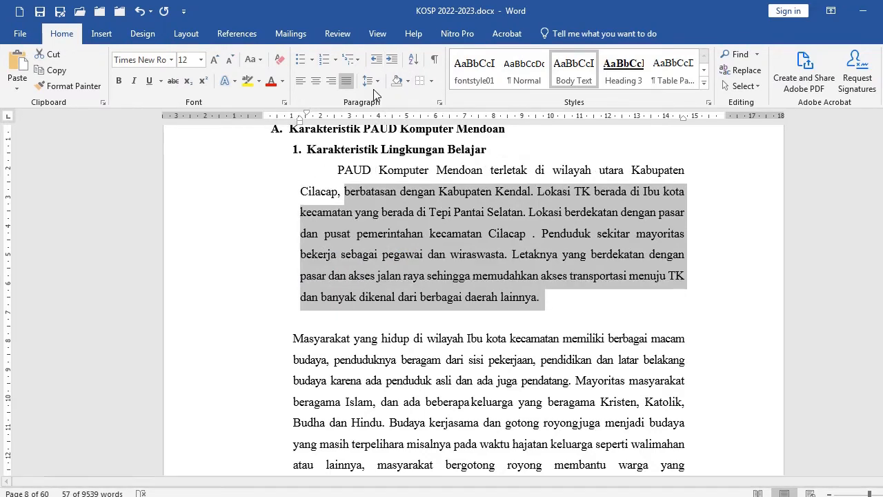
left_click(392, 61)
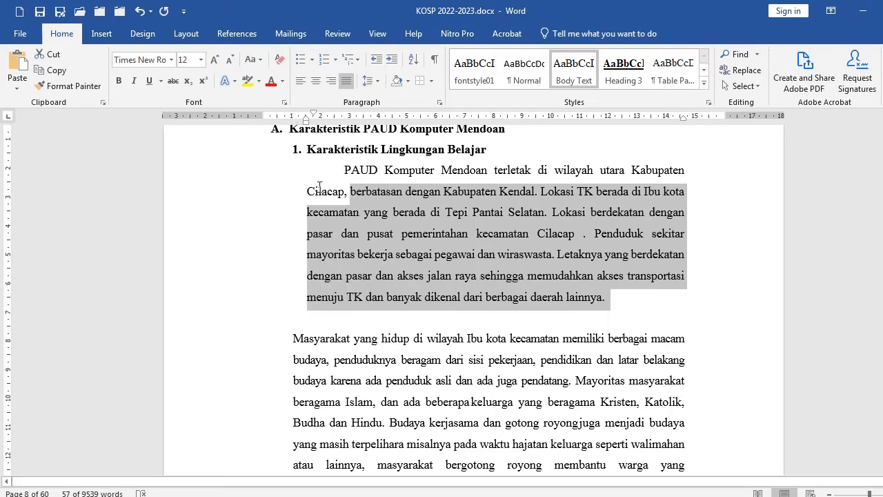
Apply that paragraph's formatting to the following paragraphs with Format Painter
left_click(337, 214)
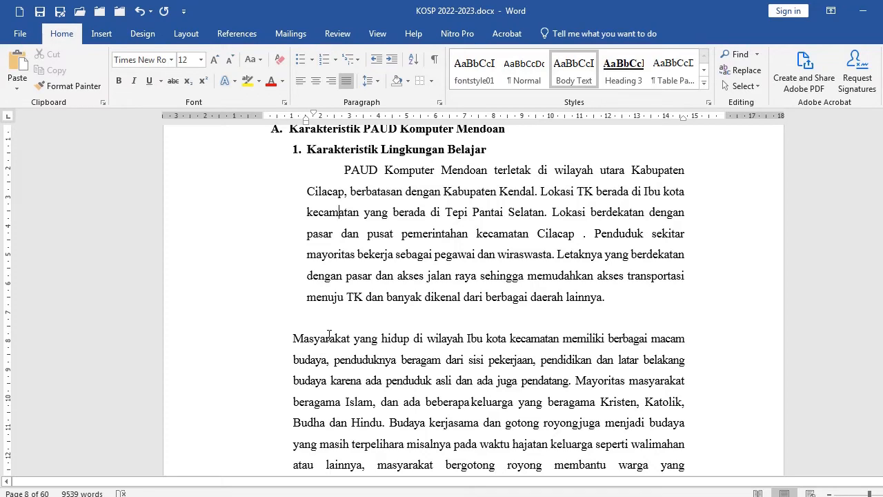
left_click(67, 84)
scroll(211, 284, "down", 3)
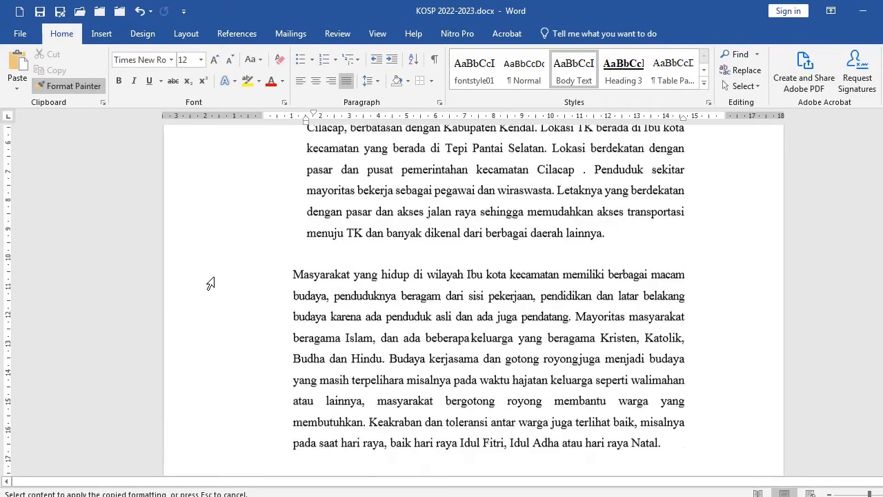
mouse_move(258, 169)
left_mouse_down()
mouse_move(230, 479)
mouse_move(236, 245)
left_mouse_up()
scroll(357, 242, "up", 12)
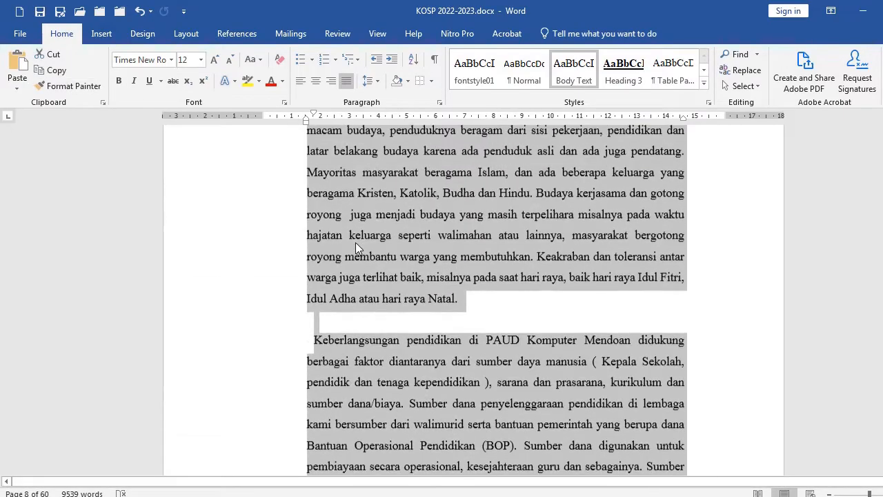
scroll(354, 242, "up", 4)
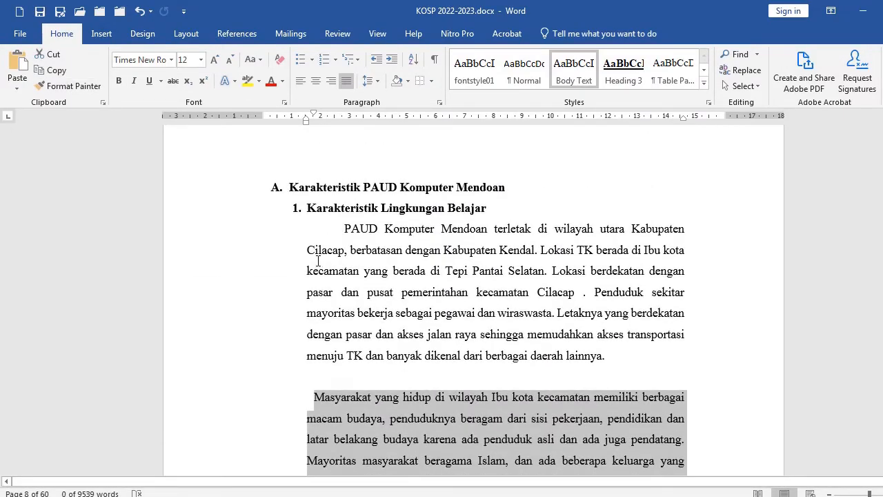
Remove the leading spaces before "PAUD" at the start of the first Karakteristik Lingkungan Belajar paragraph
left_click(318, 253)
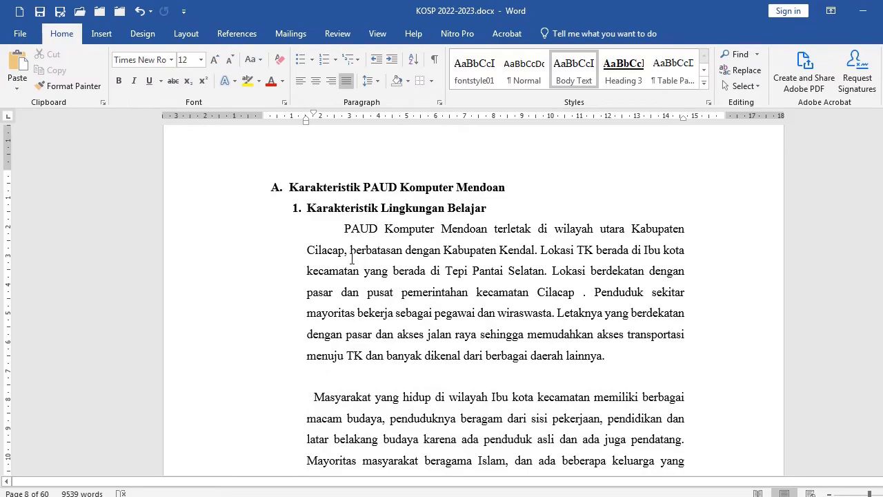
scroll(349, 312, "down", 8)
scroll(348, 312, "up", 7)
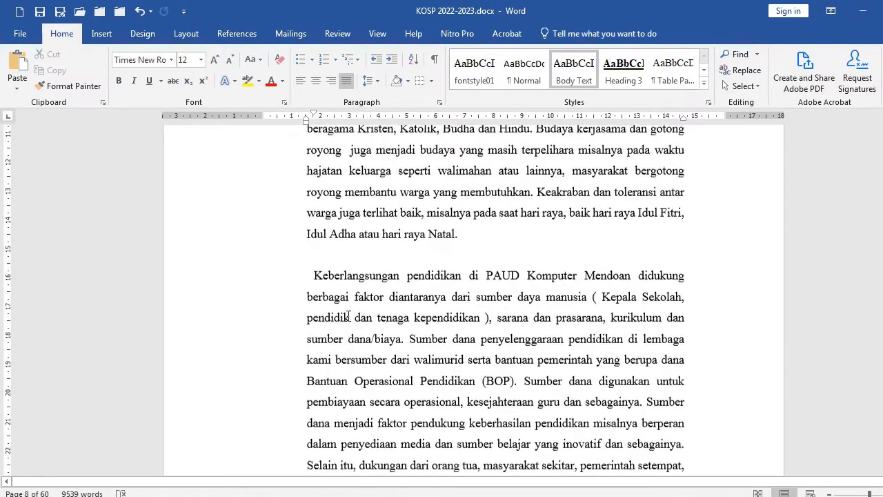
scroll(348, 312, "up", 3)
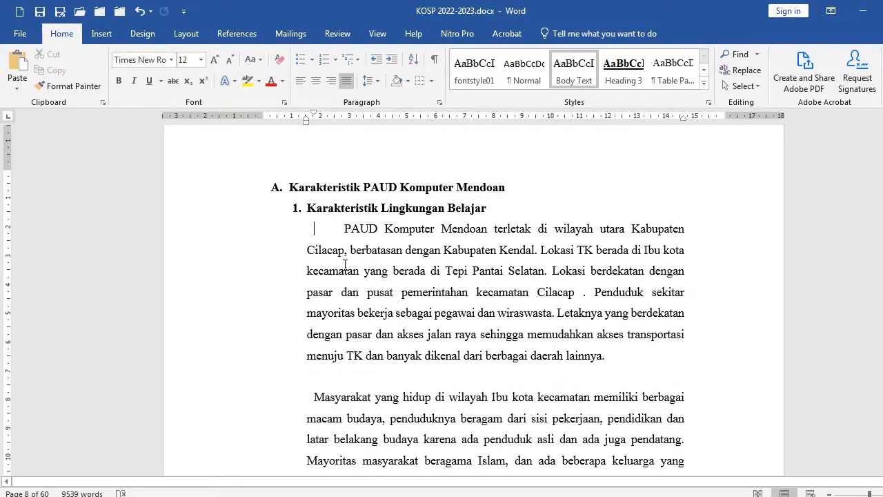
key("Delete")
key("Delete")
key("Delete")
key("Delete")
key("Delete")
key("Delete")
key("Delete")
key("Delete")
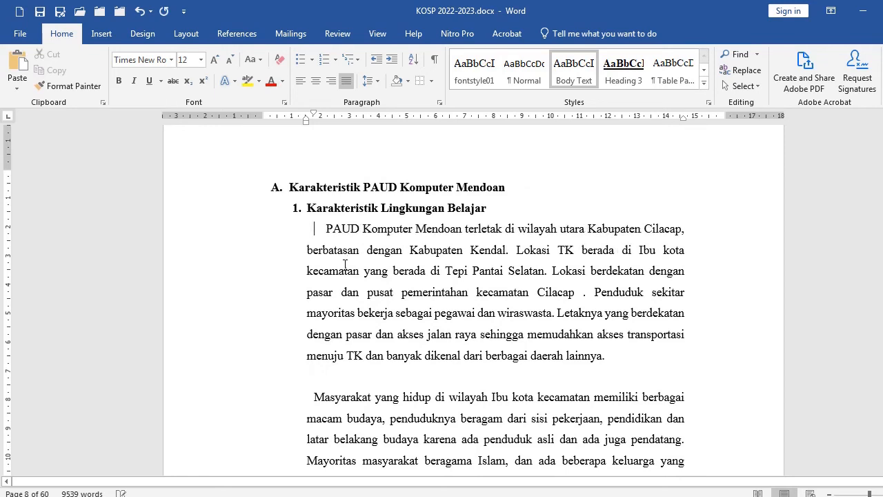
key("Delete")
key("Delete")
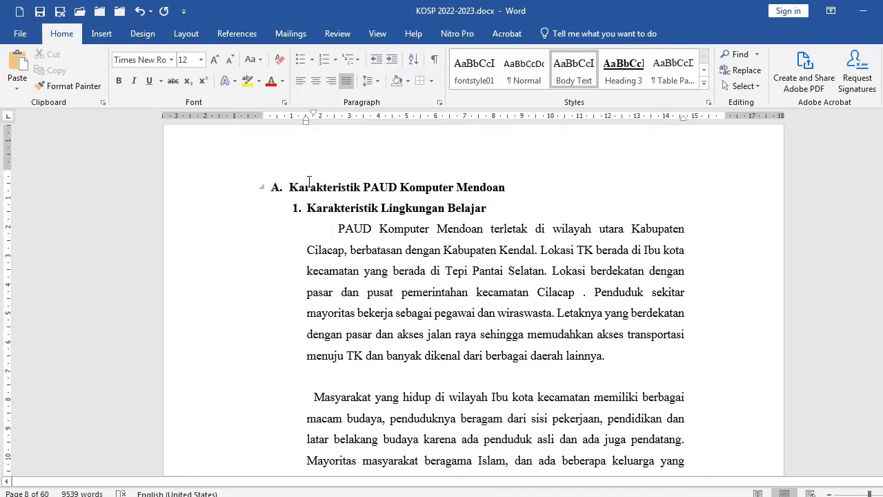
key("shift+Home")
key("BackSpace")
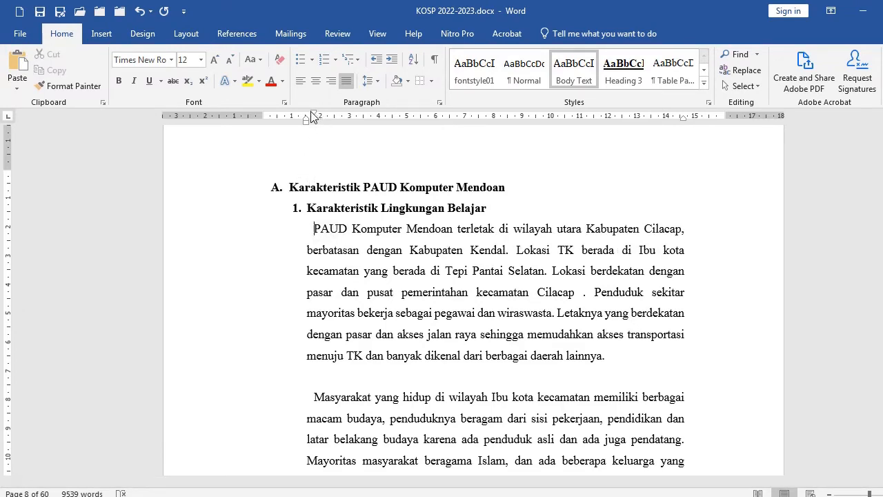
Set a first-line indent on the PAUD paragraph and copy its formatting to the Masyarakat paragraph with Format Painter
left_click_drag(317, 116, 345, 118)
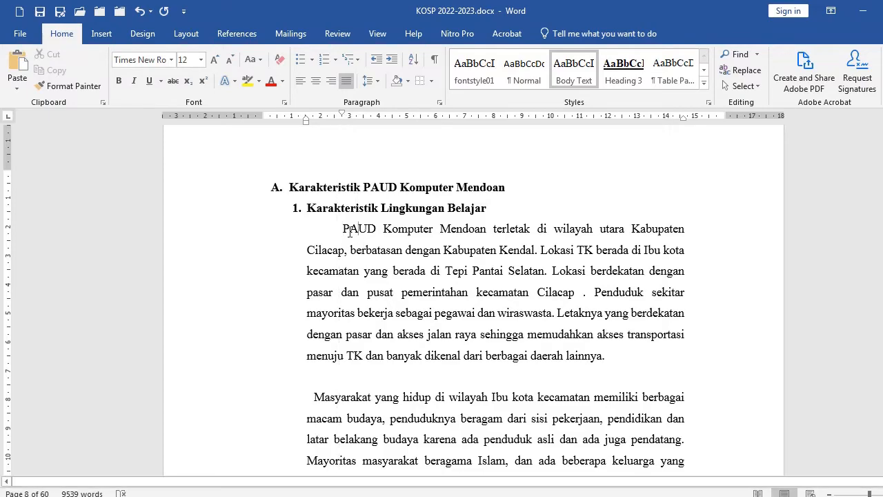
left_click(76, 86)
left_click(370, 404)
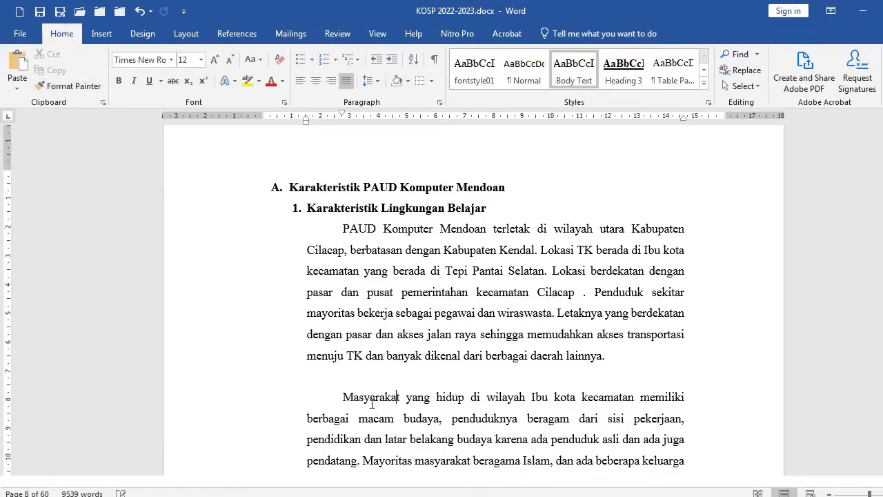
Insert three empty lines after the "antara lain :" line above the bulleted partner list
scroll(371, 404, "down", 9)
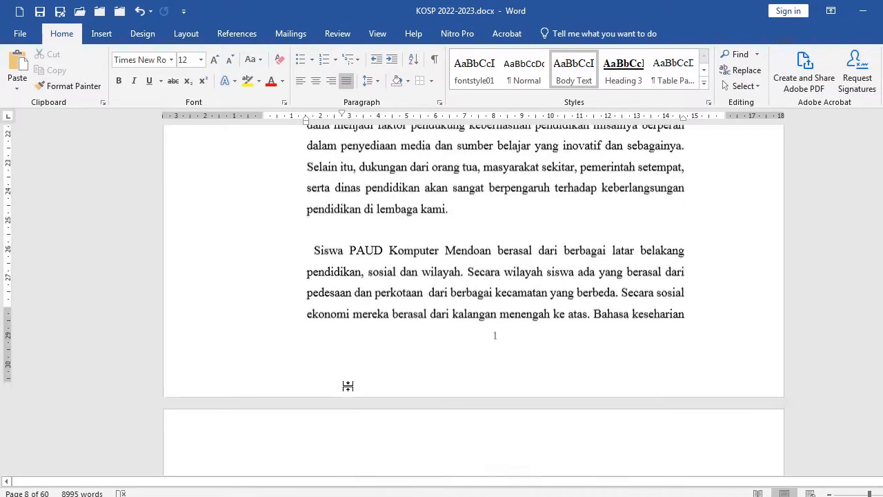
scroll(348, 386, "down", 6)
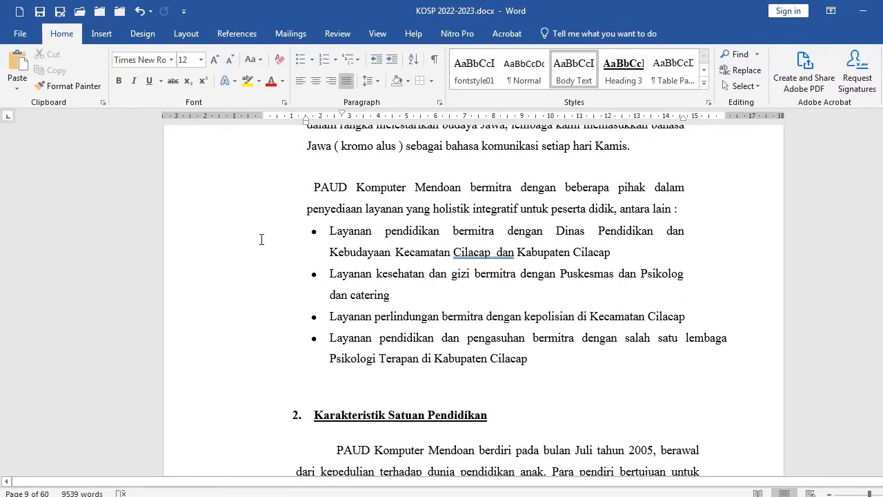
left_click_drag(225, 240, 206, 378)
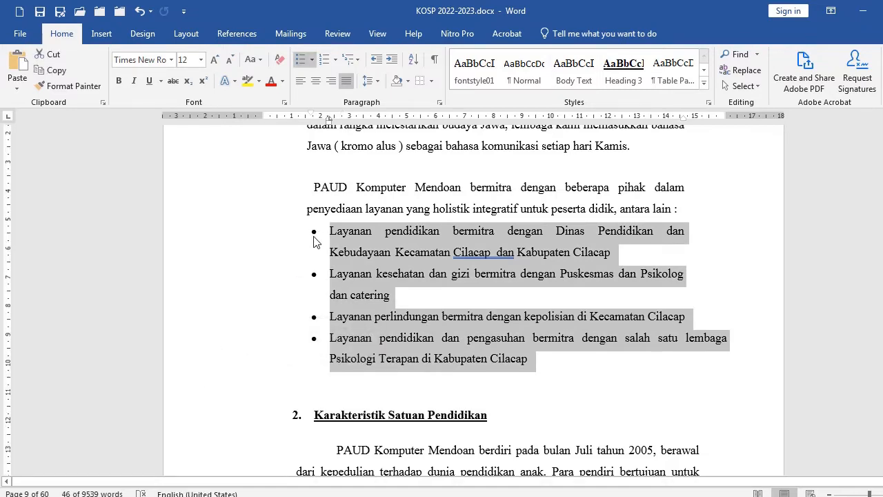
left_click(699, 217)
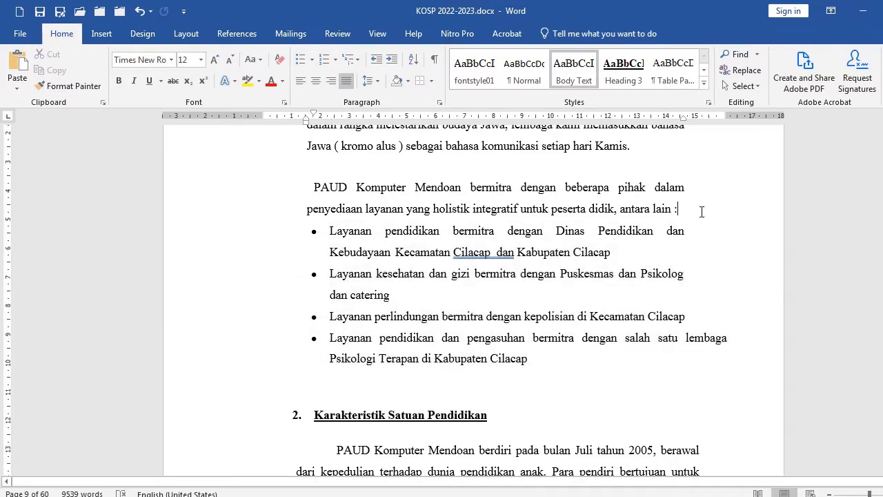
key("Return")
key("Return")
key("Return")
key("Return")
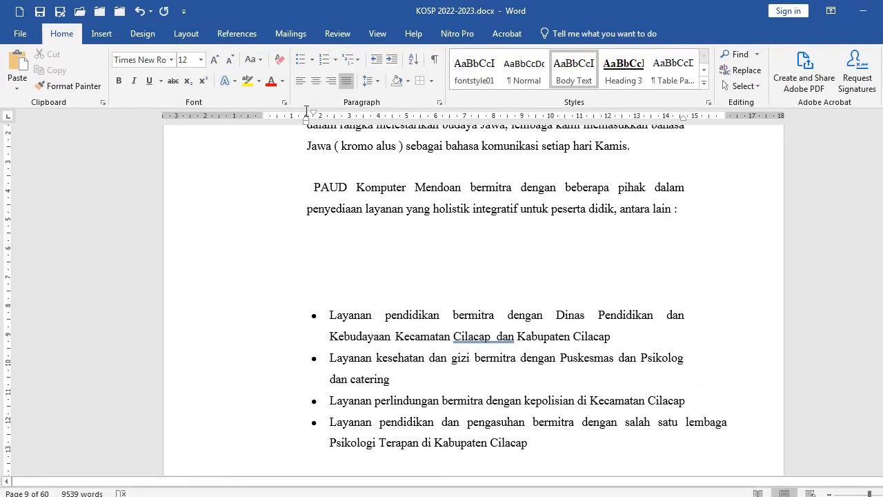
Format the first blank line above the partner list as a round-bulleted item at the list's indent and start typing Layanan
left_click(311, 59)
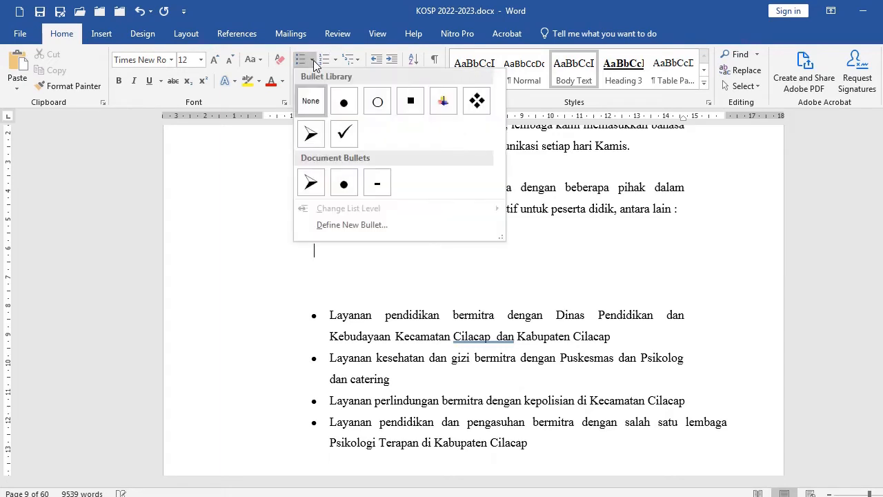
left_click(341, 104)
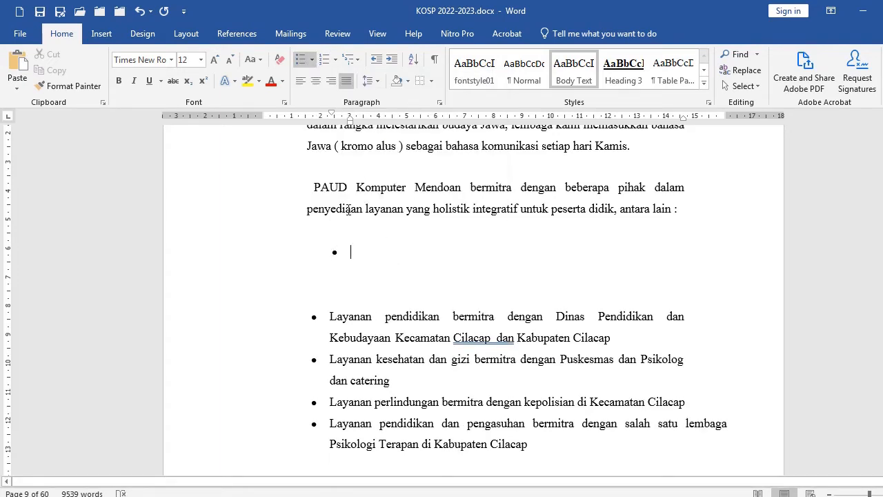
left_click(377, 62)
type("Layanan")
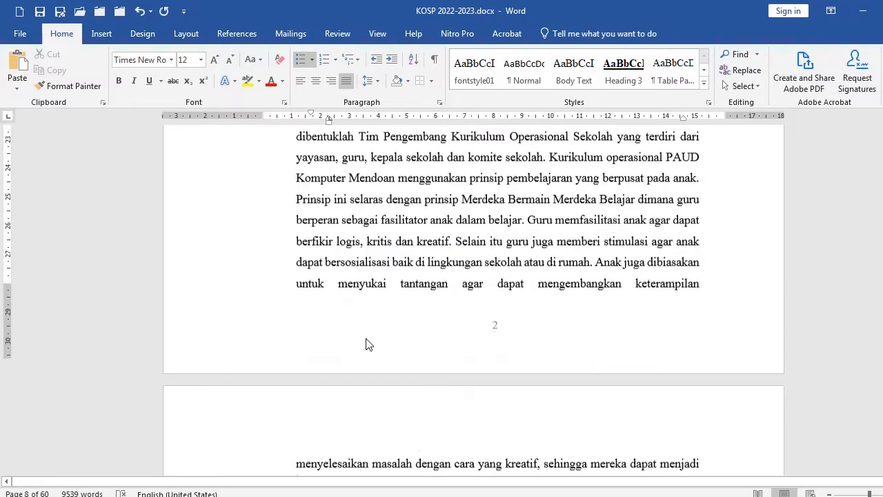
Turn the "1.Pembelajaran Intrakurikuler" heading into an automatic numbered item and move its left indent toward the margin
scroll(366, 341, "down", 5)
scroll(371, 343, "down", 15)
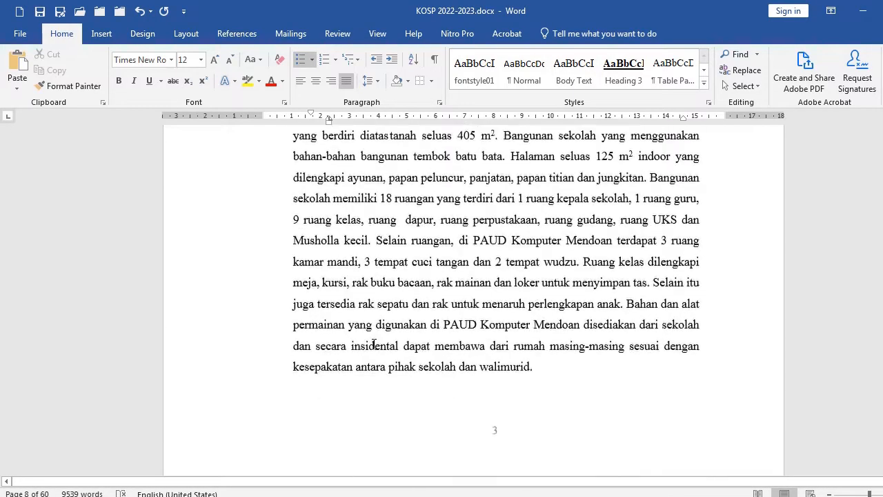
scroll(375, 343, "down", 10)
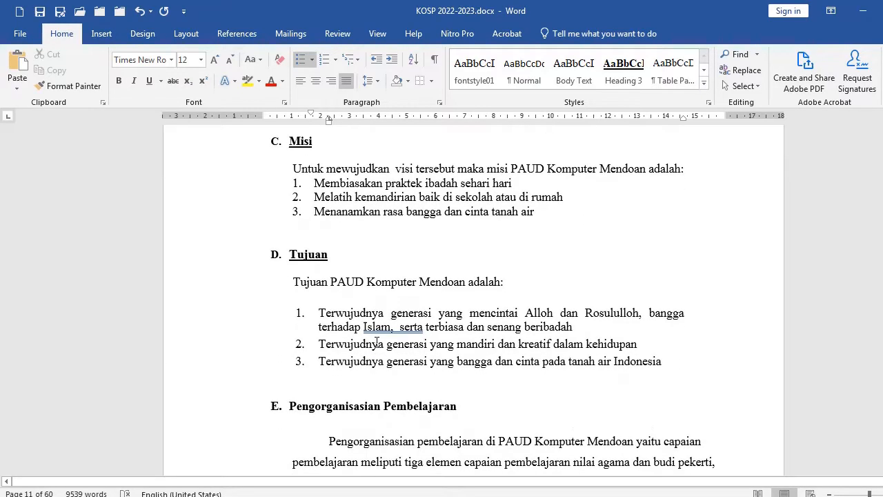
scroll(377, 341, "down", 1)
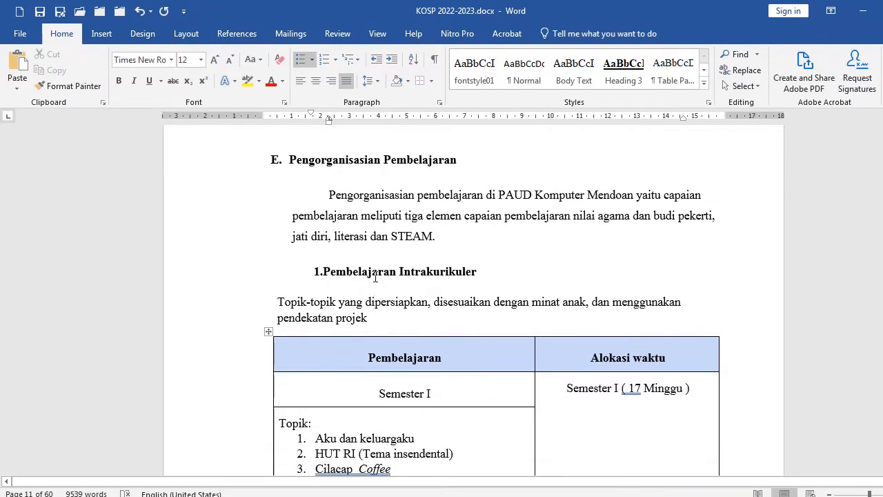
left_click(381, 221)
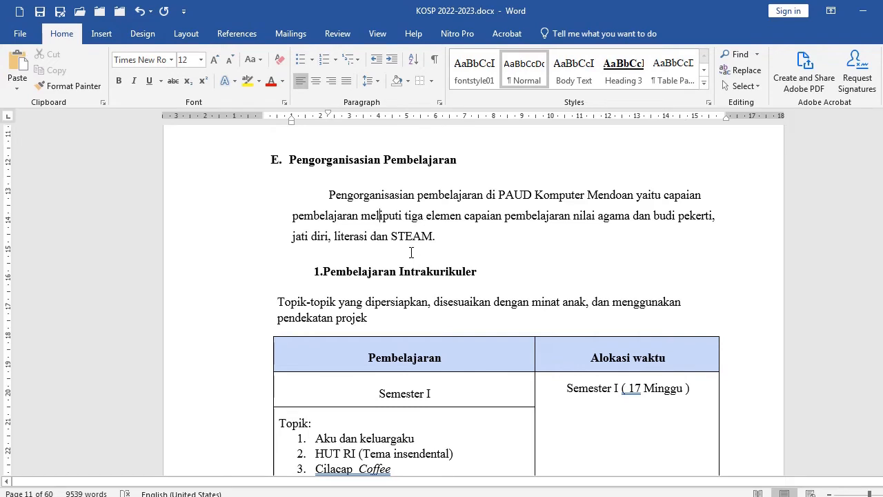
scroll(411, 253, "down", 1)
left_click(183, 247)
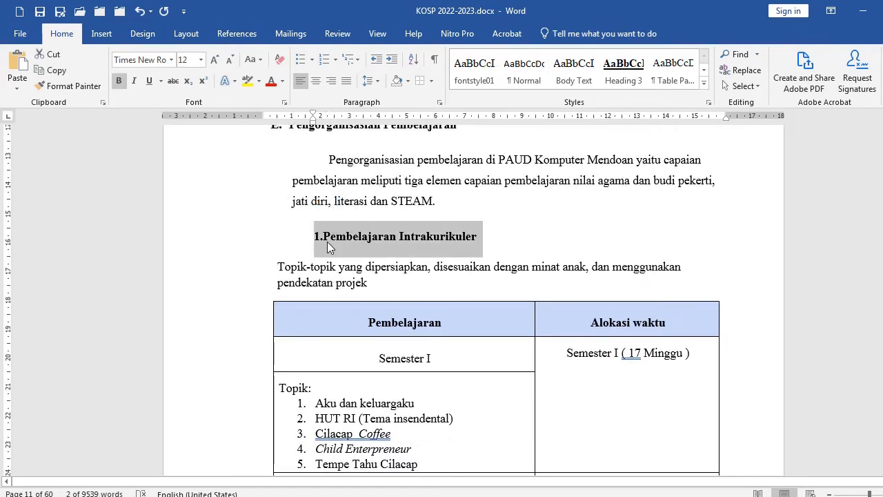
scroll(330, 241, "down", 1)
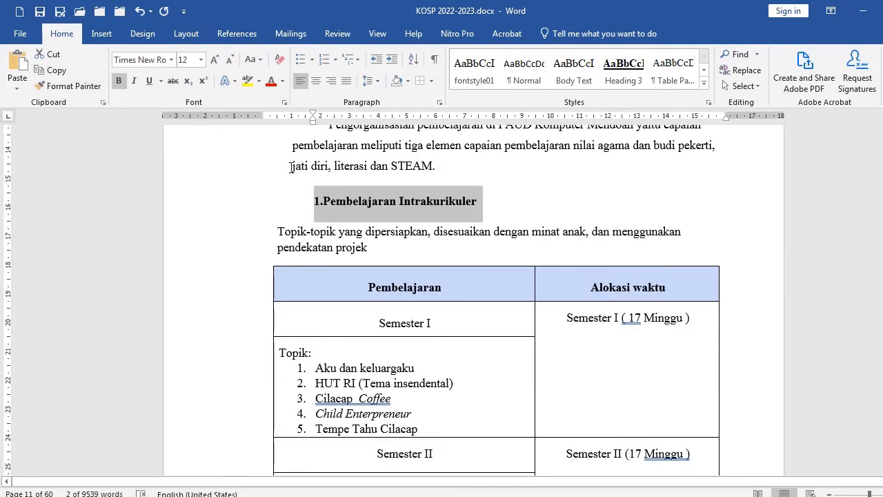
left_click(326, 201)
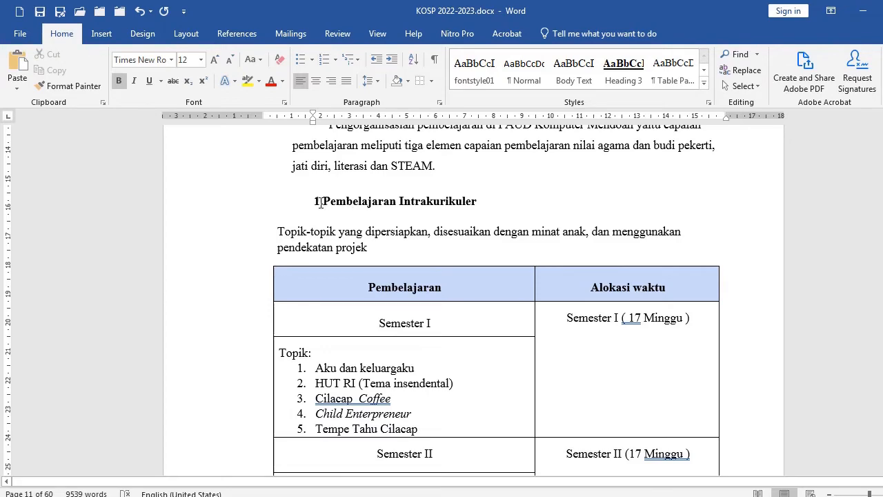
left_click(320, 202)
scroll(356, 221, "up", 8)
scroll(359, 218, "up", 1)
left_click(328, 219)
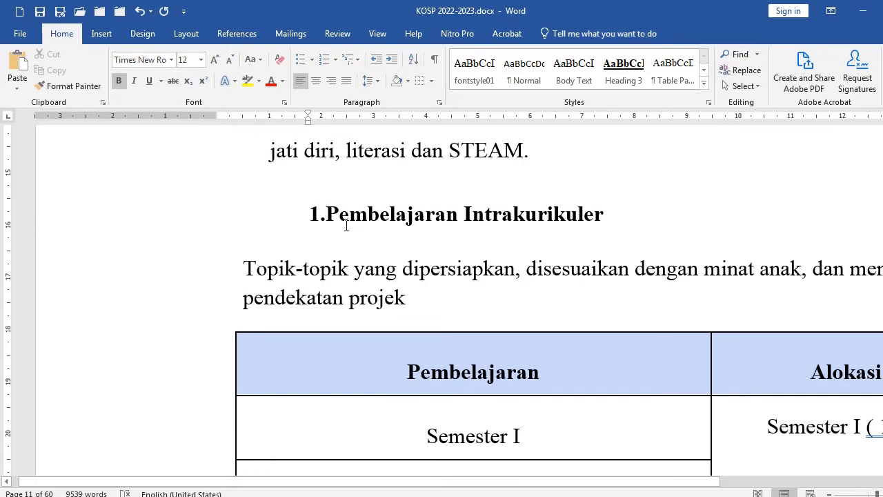
key("space")
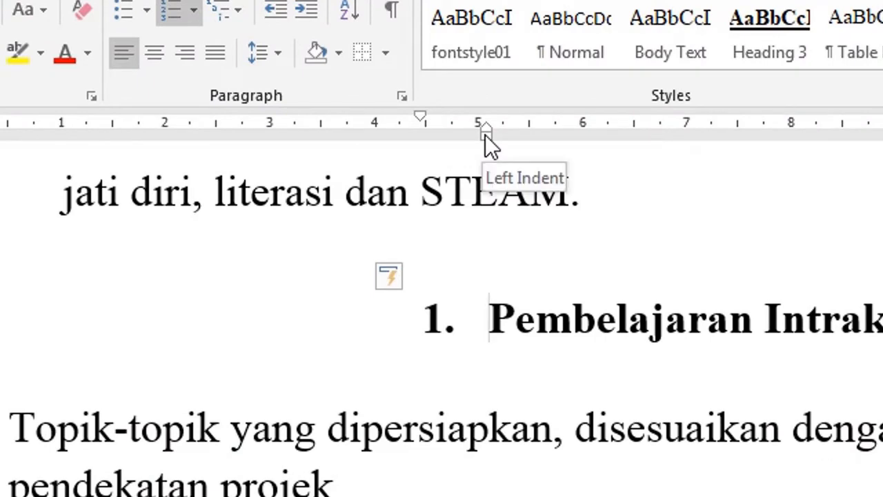
mouse_move(485, 135)
left_mouse_down()
mouse_move(56, 199)
mouse_move(67, 204)
left_mouse_up()
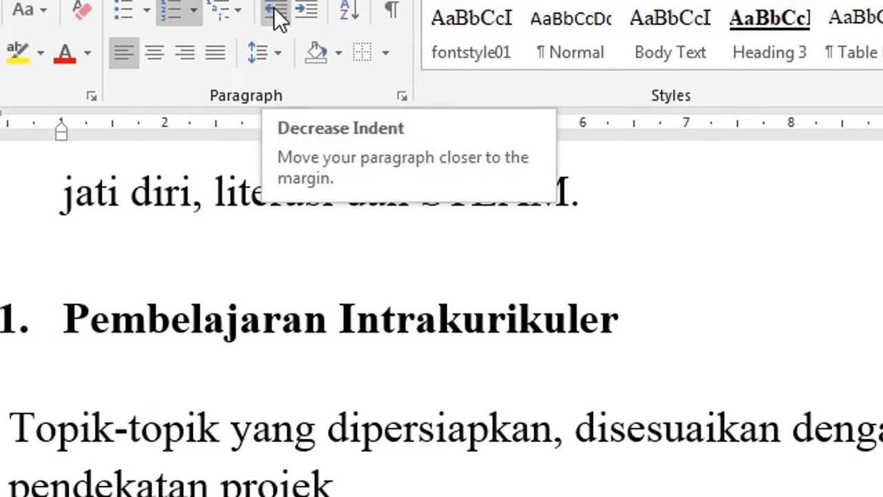
left_click(116, 324)
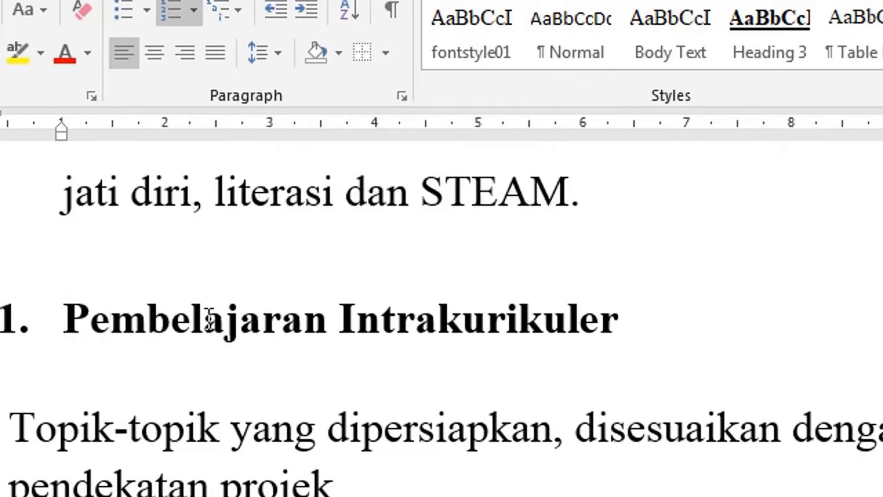
key("End")
key("Return")
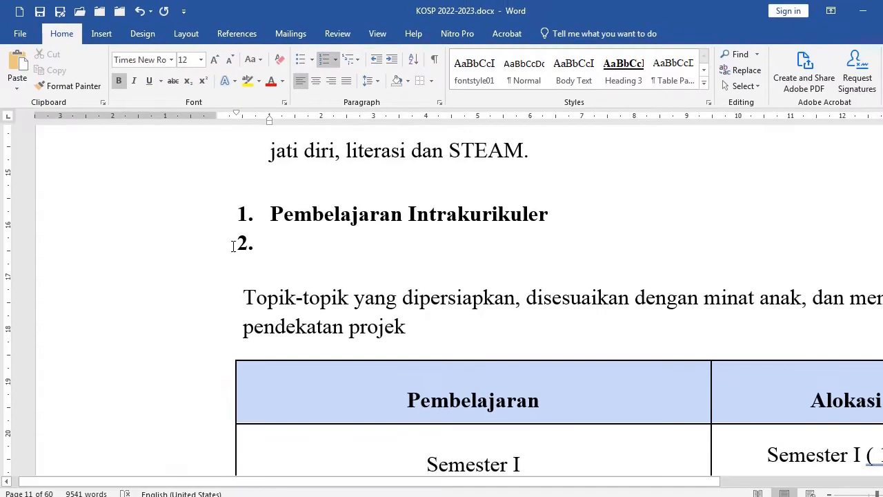
left_click(87, 249)
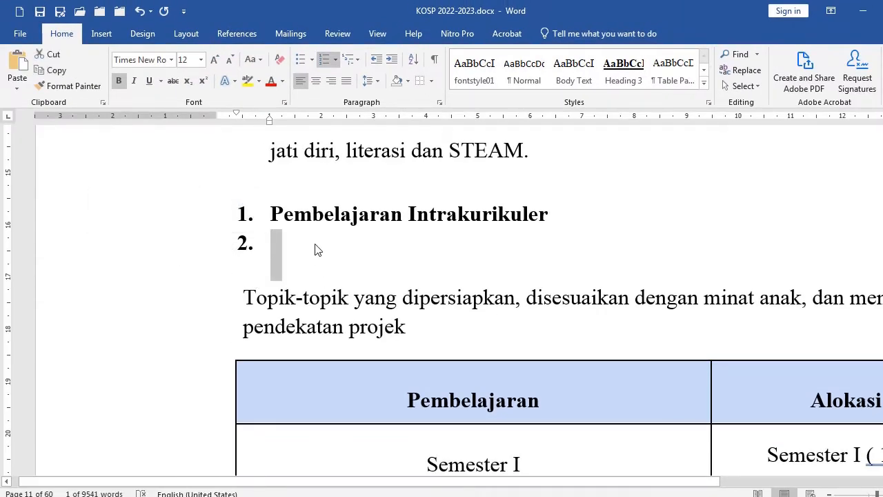
key("Delete")
Copy the Intrakurikuler heading's numbered formatting onto the "2.Pembelajaran Ekstrakulikuler" heading with Format Painter
scroll(306, 239, "down", 15)
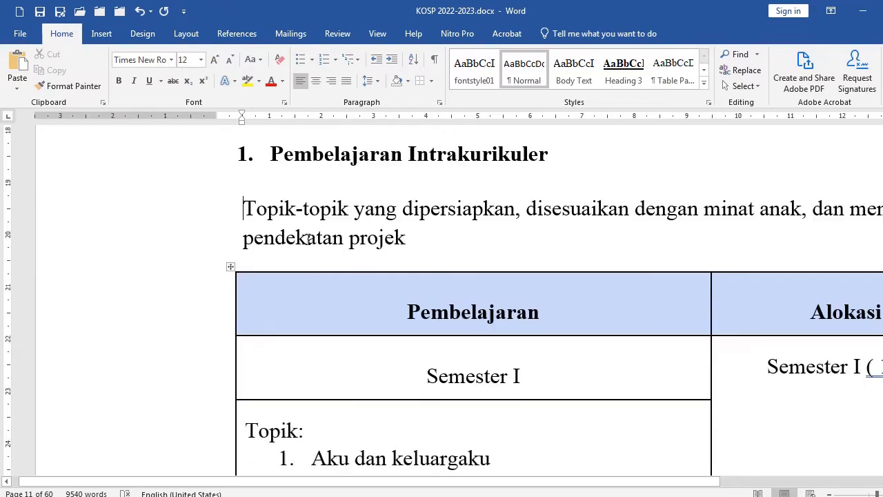
scroll(316, 238, "down", 5)
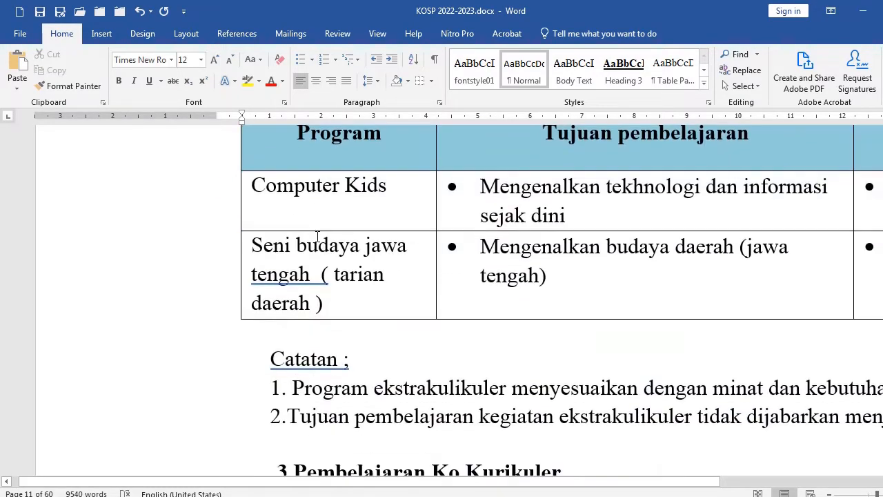
scroll(318, 241, "up", 5)
left_click(133, 349)
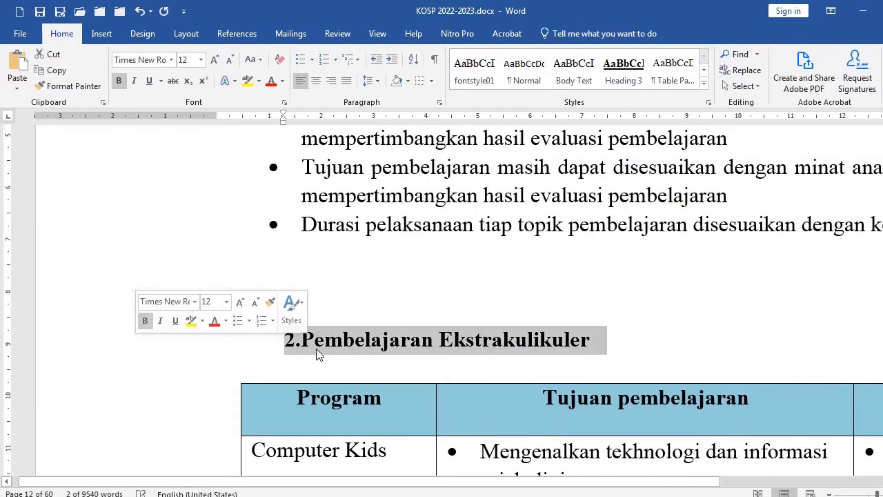
scroll(324, 331, "up", 15)
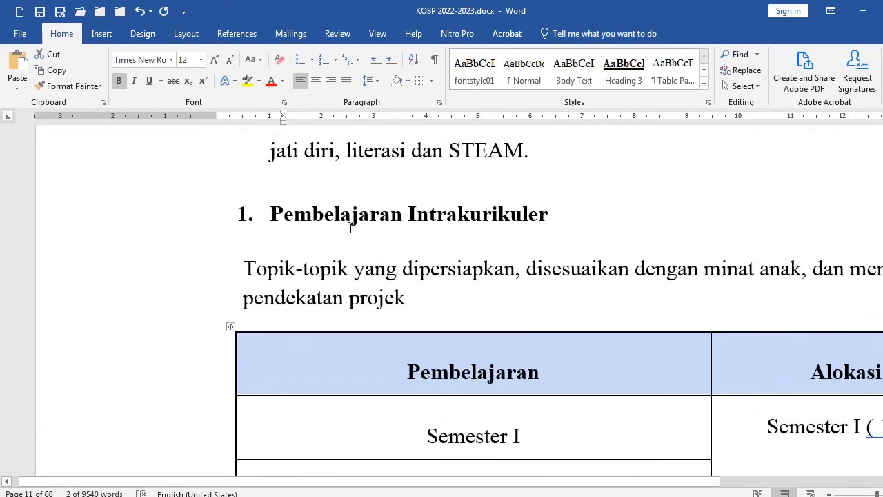
left_click(115, 234)
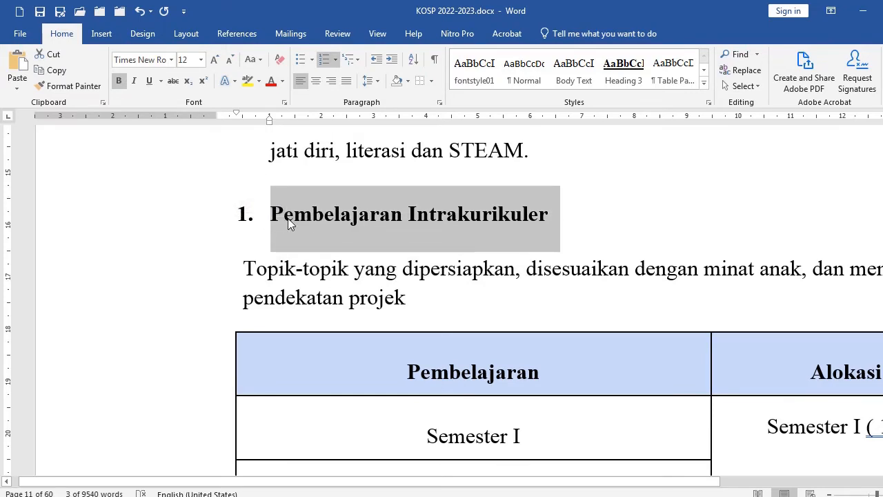
left_click(76, 91)
scroll(224, 262, "down", 15)
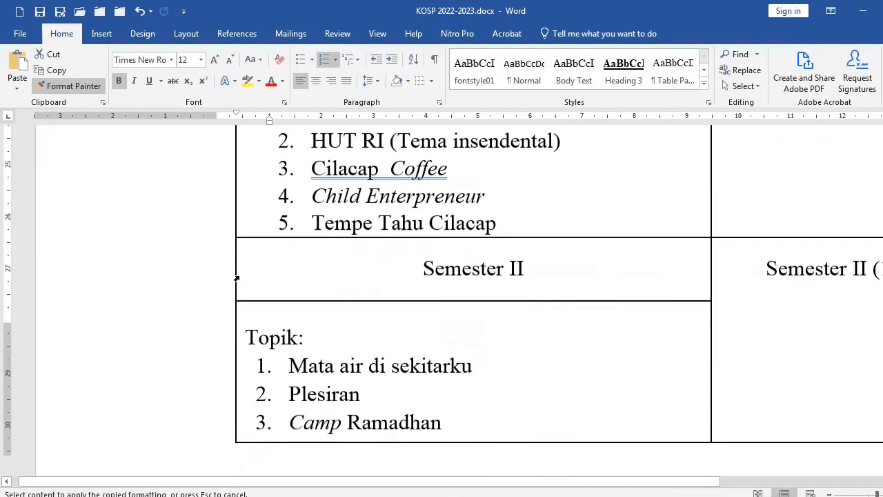
scroll(233, 279, "down", 5)
scroll(236, 271, "up", 9)
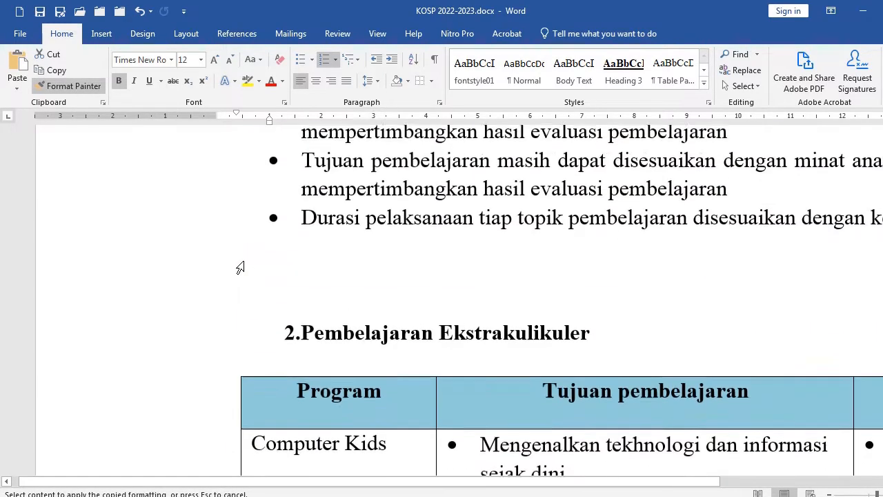
left_click(132, 406)
Delete the manually typed number at the start of the Ekstrakulikuler heading
scroll(350, 395, "down", 3)
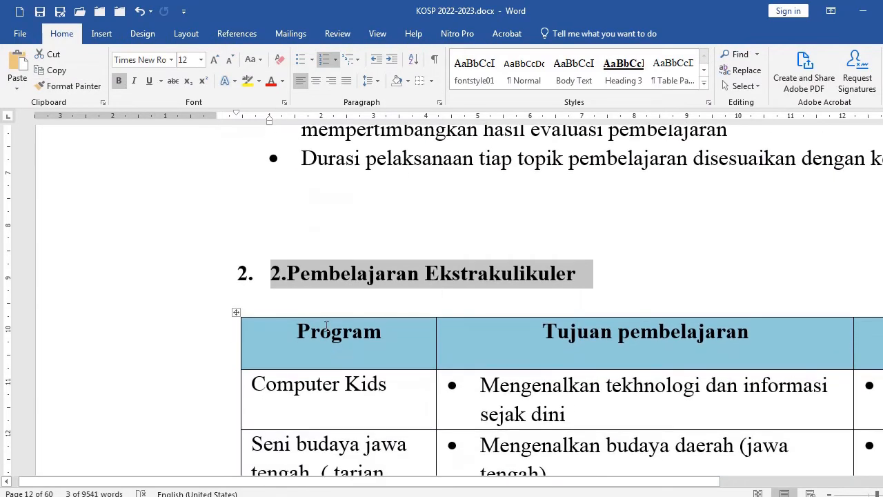
left_click(273, 276)
key("Delete")
key("Delete")
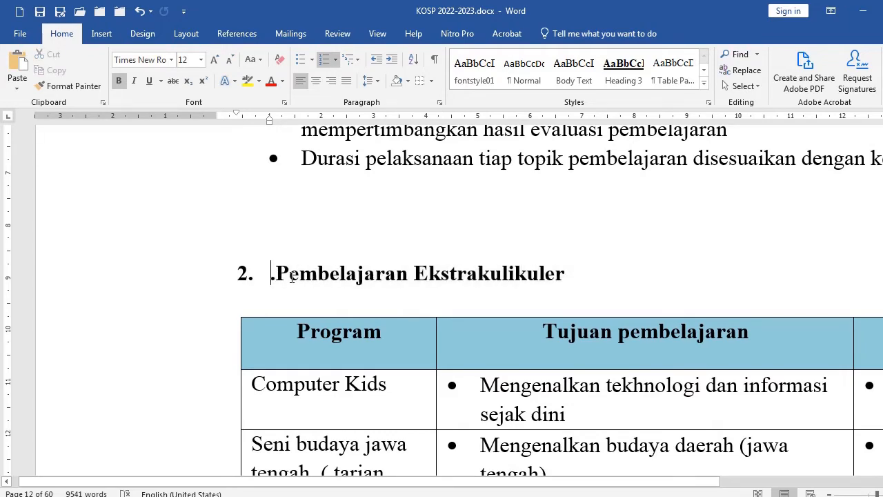
Apply the same numbered heading formatting to "3.Pembelajaran Ko Kurikuler" with Format Painter and delete its typed number
scroll(298, 287, "down", 5)
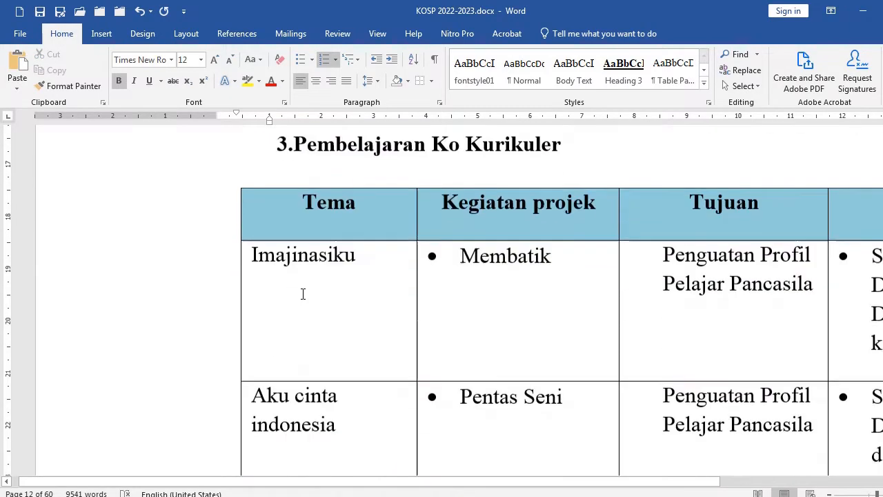
scroll(304, 290, "up", 2)
left_click(83, 85)
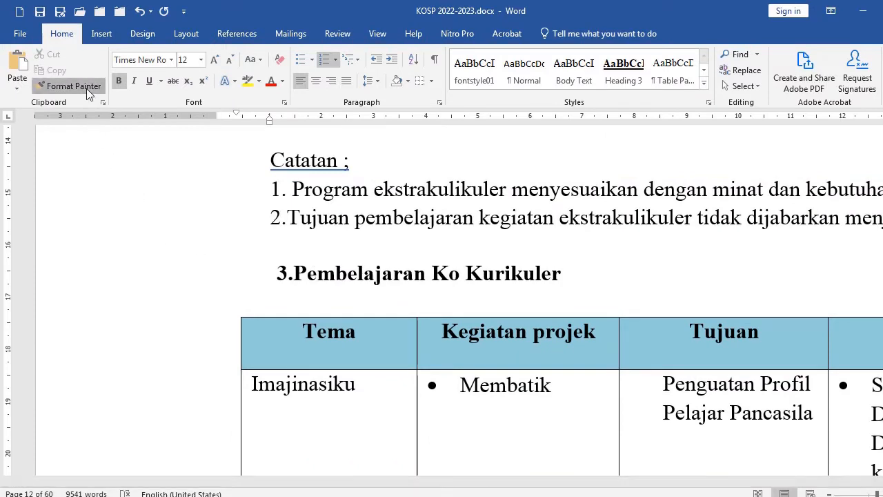
left_click(144, 275)
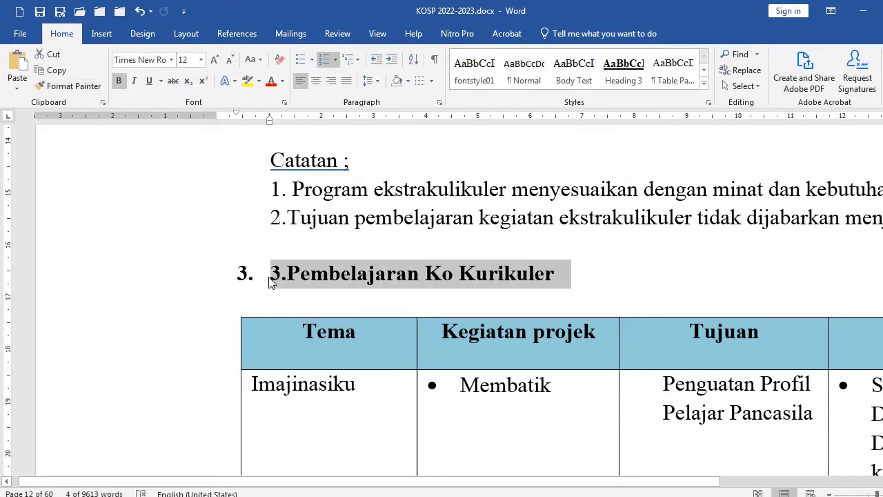
key("Delete")
key("Delete")
Scroll through the Intrakurikuler section and its topics table to review the layout
scroll(320, 269, "down", 4)
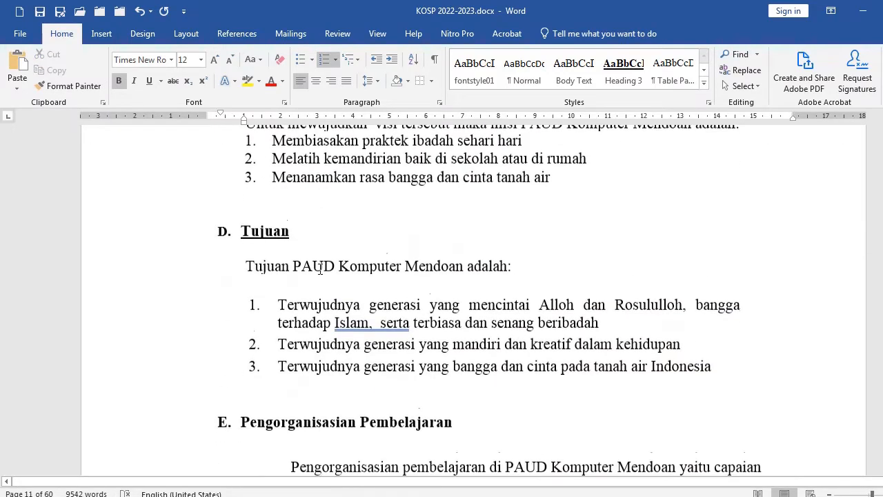
scroll(320, 269, "down", 3)
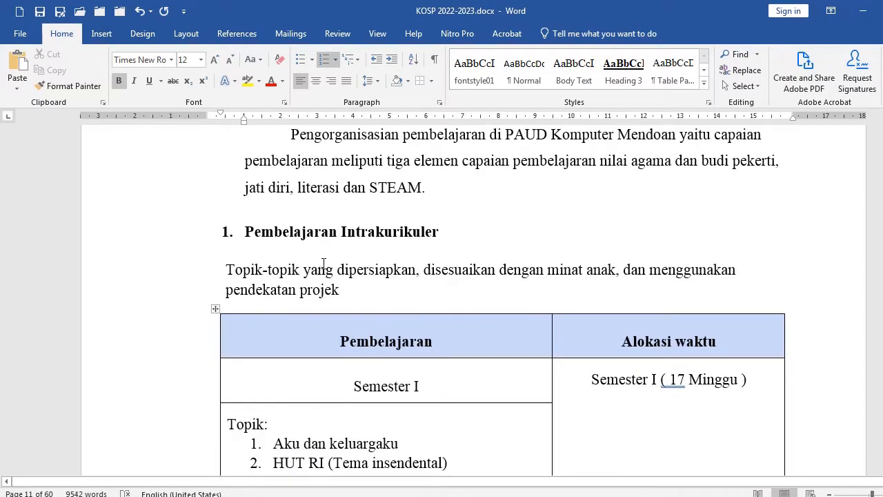
scroll(324, 263, "down", 3)
left_click(520, 282)
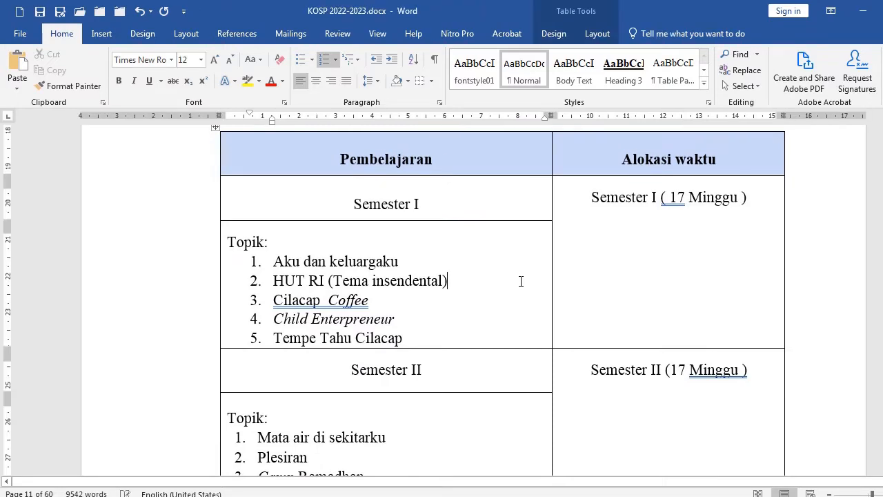
scroll(504, 272, "down", 3)
scroll(463, 279, "down", 7)
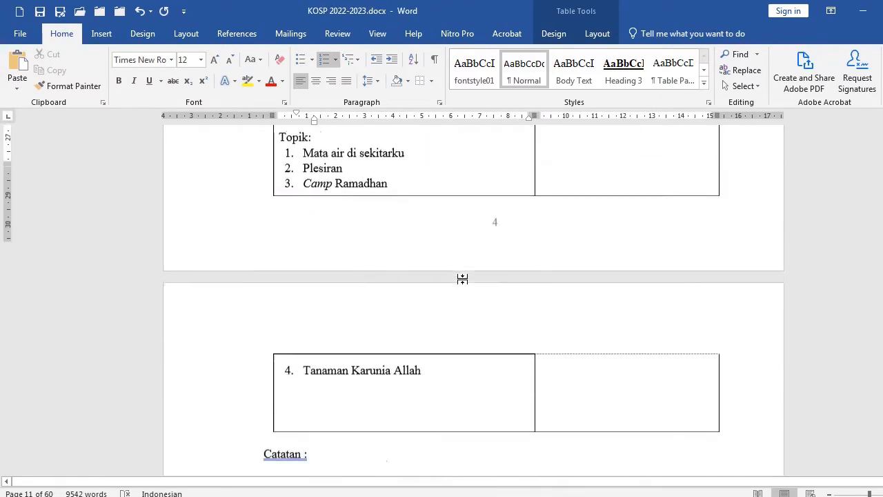
scroll(463, 280, "up", 6)
scroll(464, 280, "up", 2)
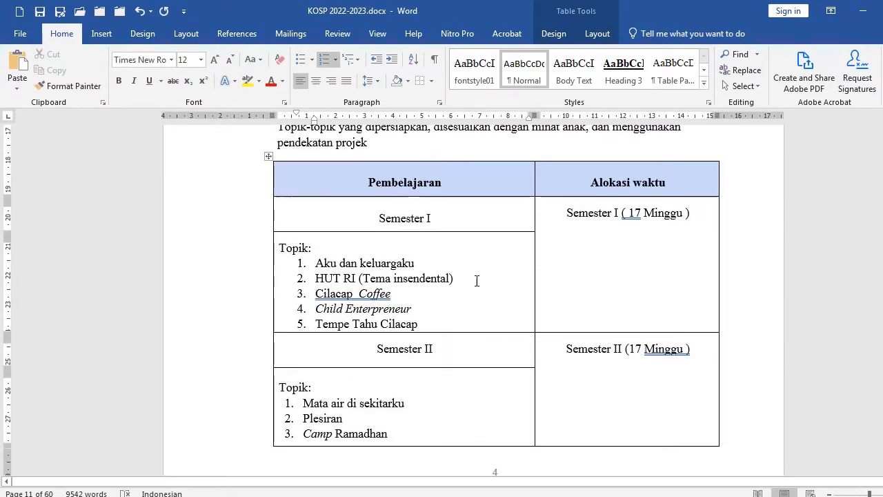
left_click(457, 254)
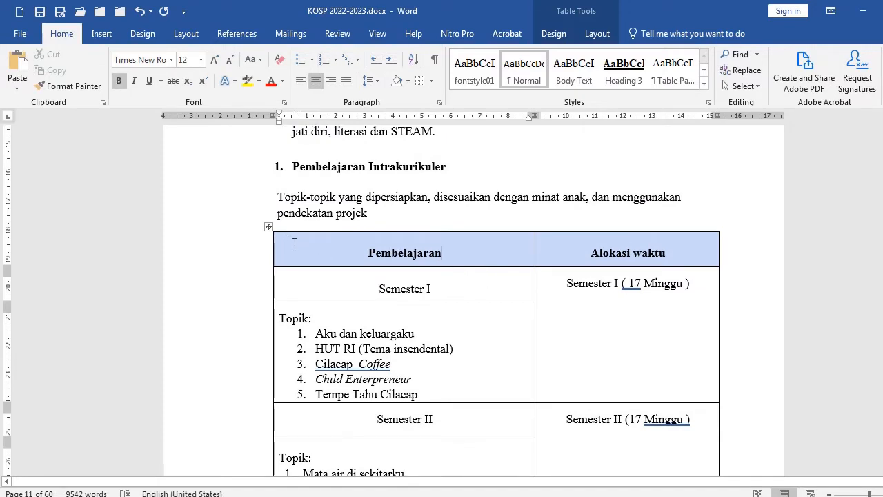
Review the Semester II topic rows of the Intrakurikuler topics table
left_click(320, 317)
scroll(320, 317, "down", 7)
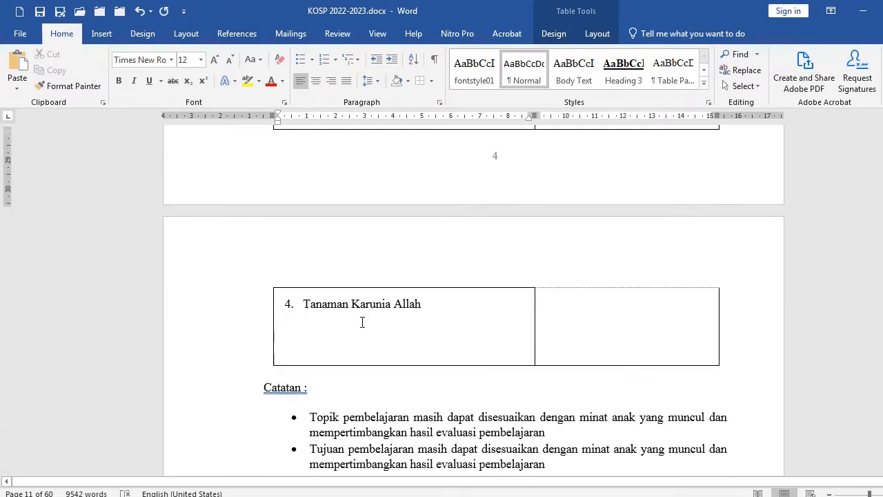
scroll(363, 322, "up", 7)
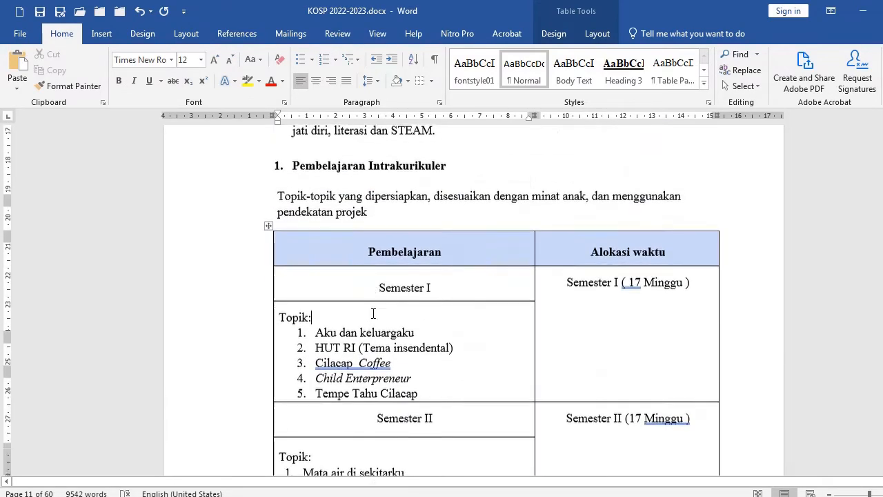
scroll(373, 314, "down", 7)
left_click(228, 379)
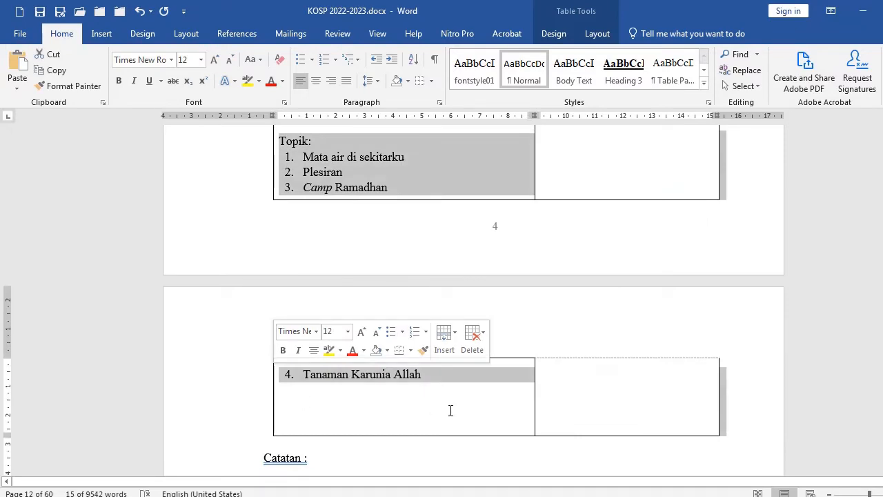
left_click(351, 395)
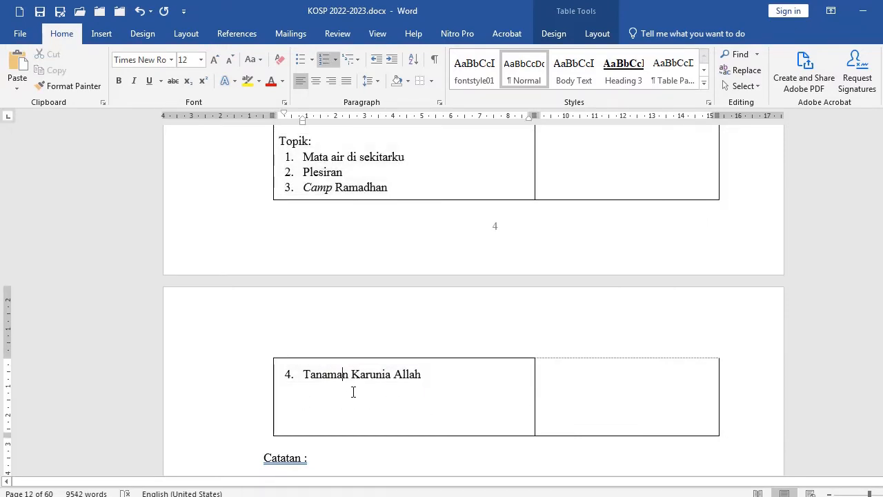
scroll(373, 366, "up", 8)
scroll(379, 350, "up", 2)
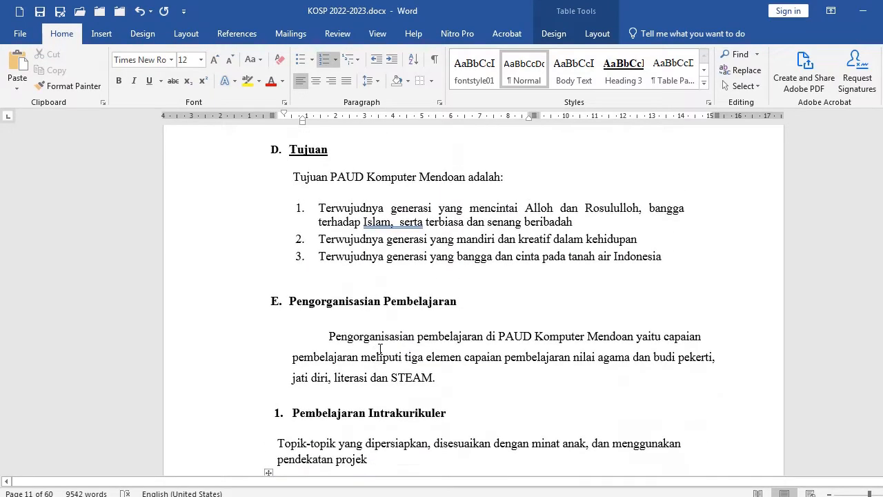
Remove the space before and after paragraphs for the text from the Karakteristik PAUD Komputer Mendoan section through the Intrakurikuler intro
left_click(199, 314)
left_click_drag(200, 314, 205, 399)
scroll(251, 276, "up", 20)
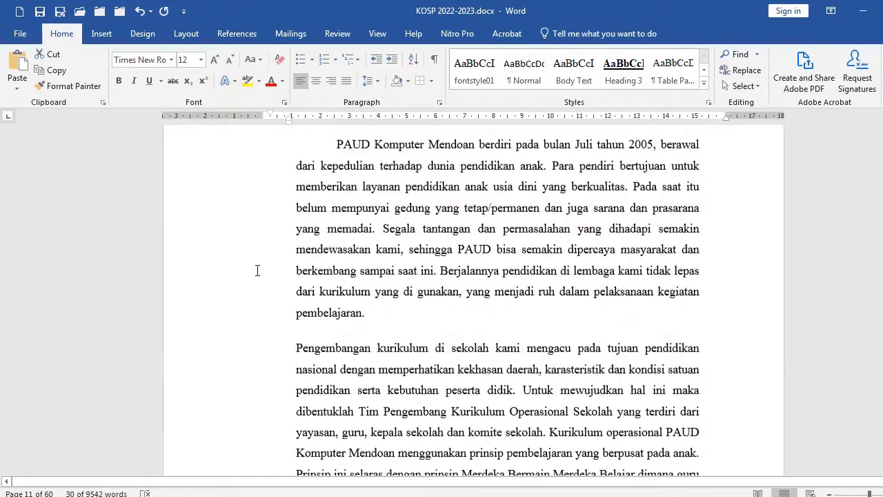
scroll(257, 271, "up", 17)
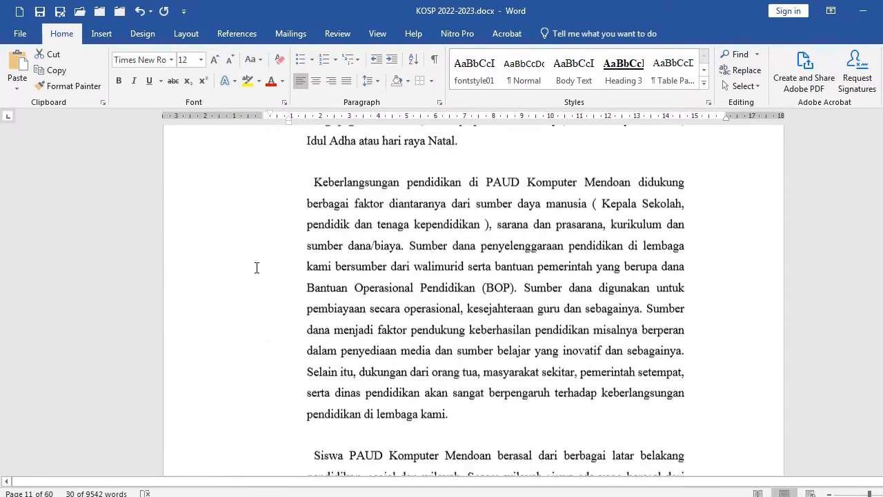
scroll(256, 268, "up", 9)
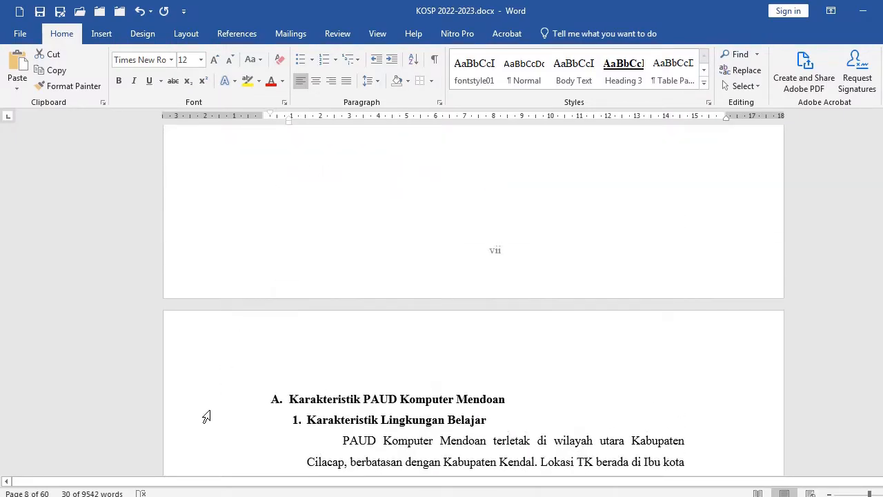
left_click(202, 403)
scroll(415, 393, "down", 20)
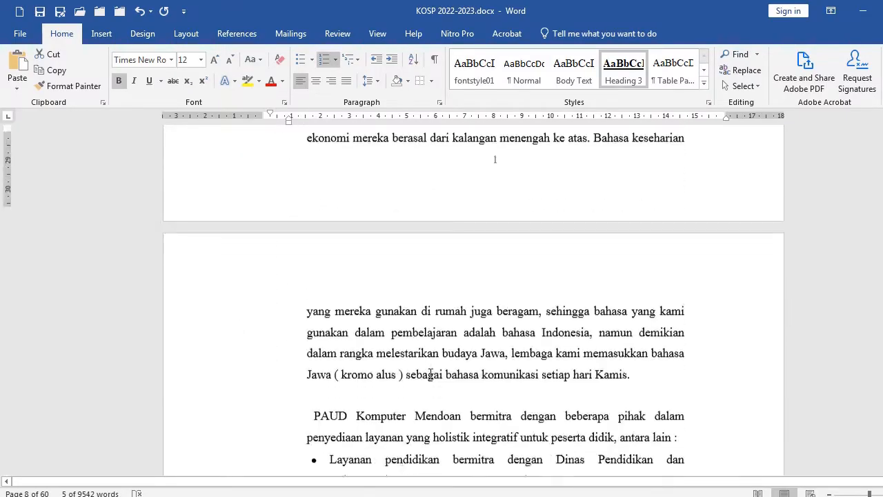
scroll(431, 375, "down", 20)
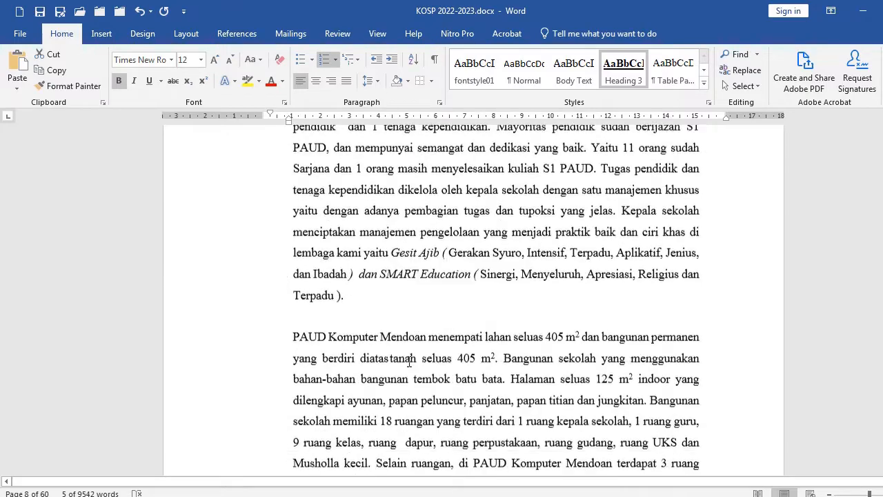
scroll(409, 359, "down", 20)
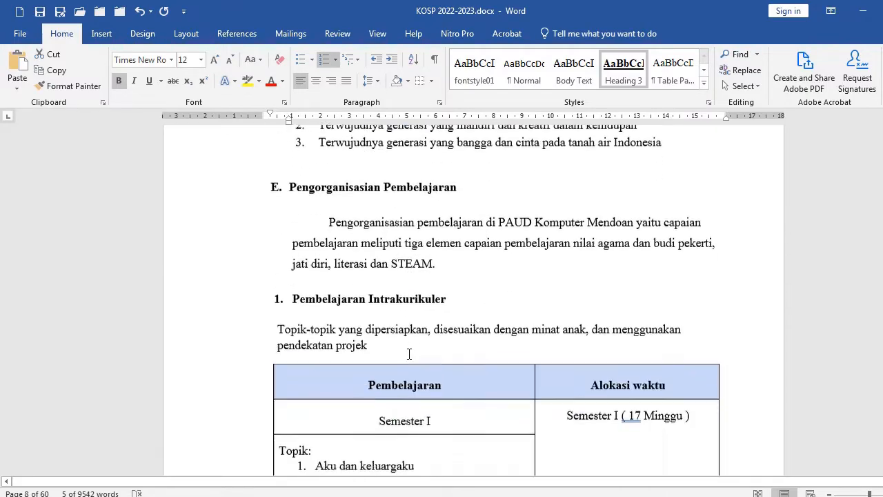
scroll(409, 353, "up", 3)
left_click(396, 355, "shift")
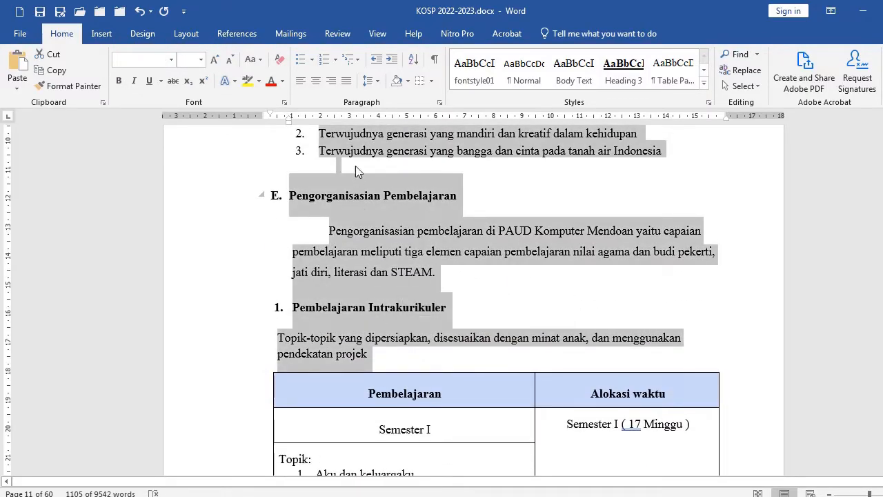
left_click(379, 84)
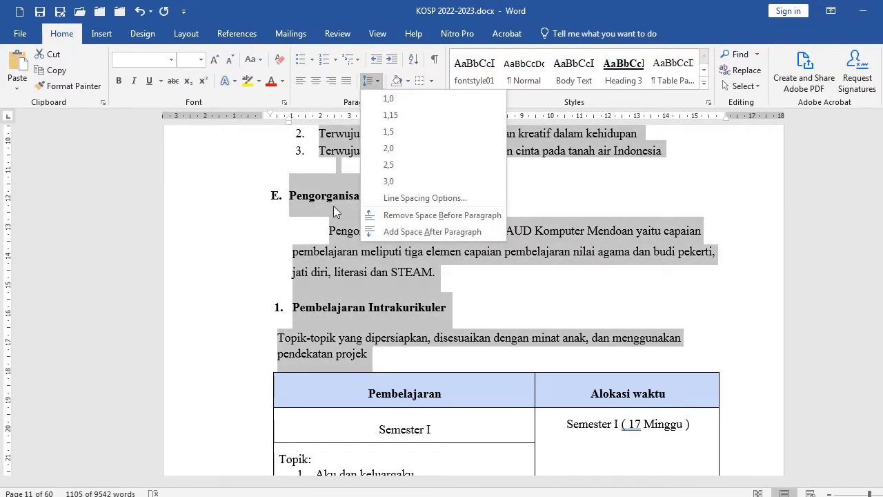
left_click(405, 220)
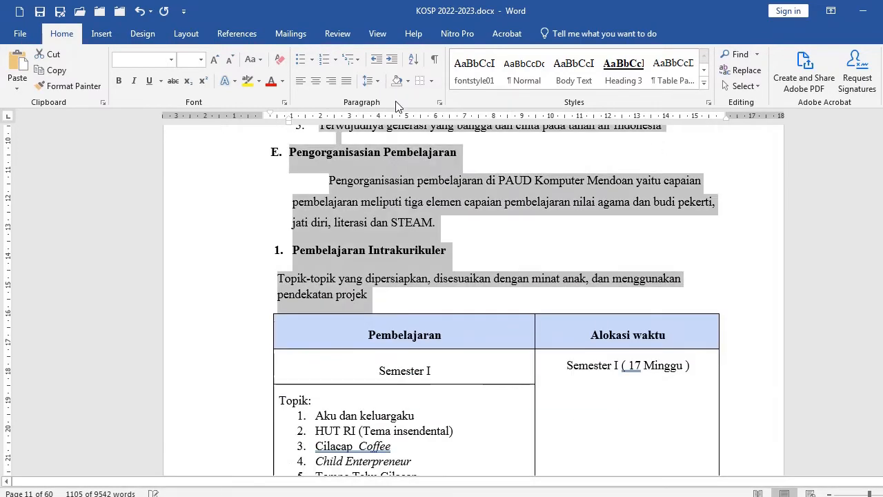
left_click(381, 81)
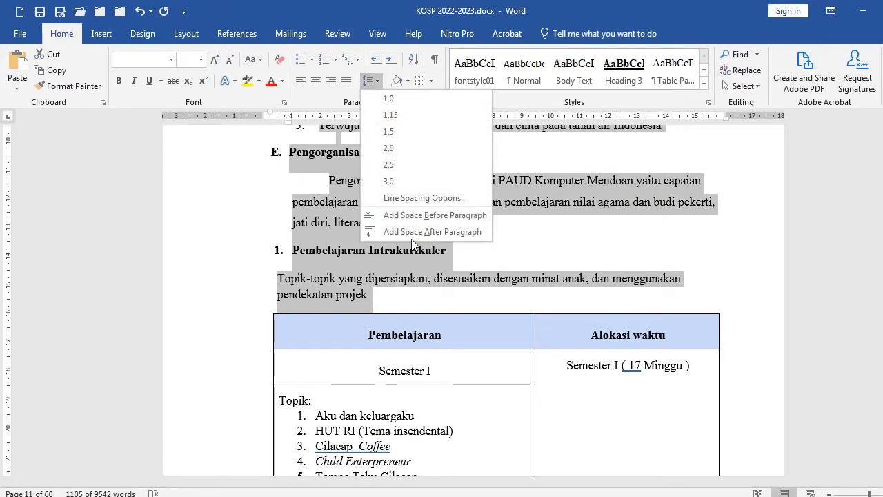
left_click(409, 232)
left_click(377, 83)
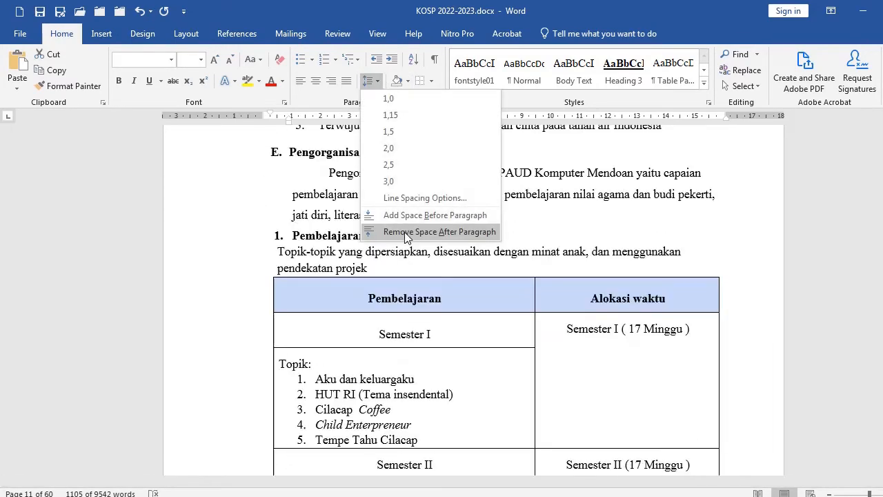
left_click(410, 230)
left_click(373, 82)
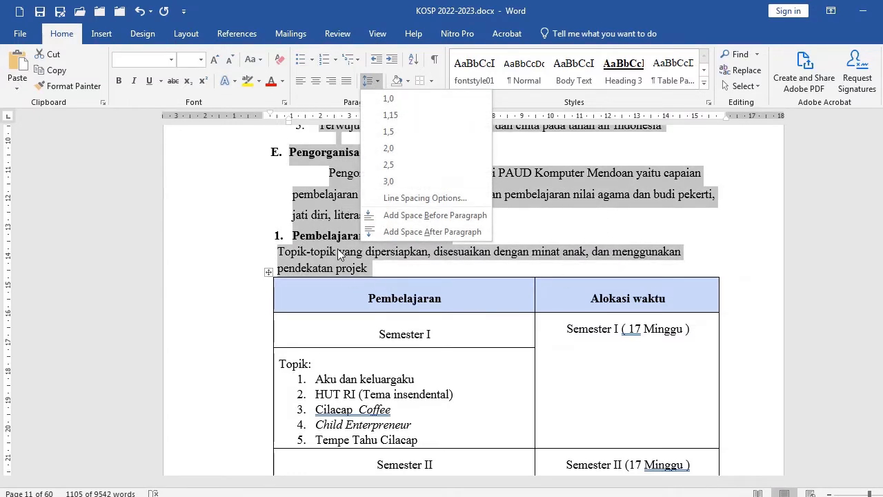
left_click(534, 263)
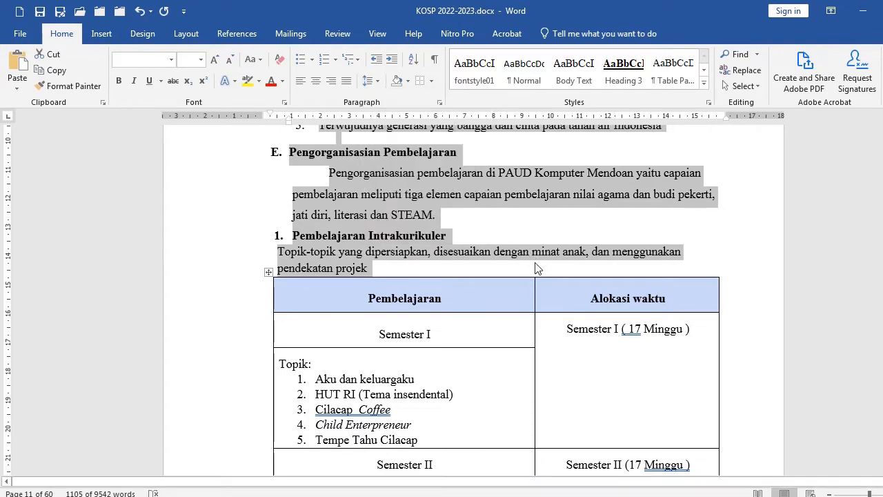
Remove the space before paragraphs for all the text in the Intrakurikuler topics table
scroll(509, 300, "down", 6)
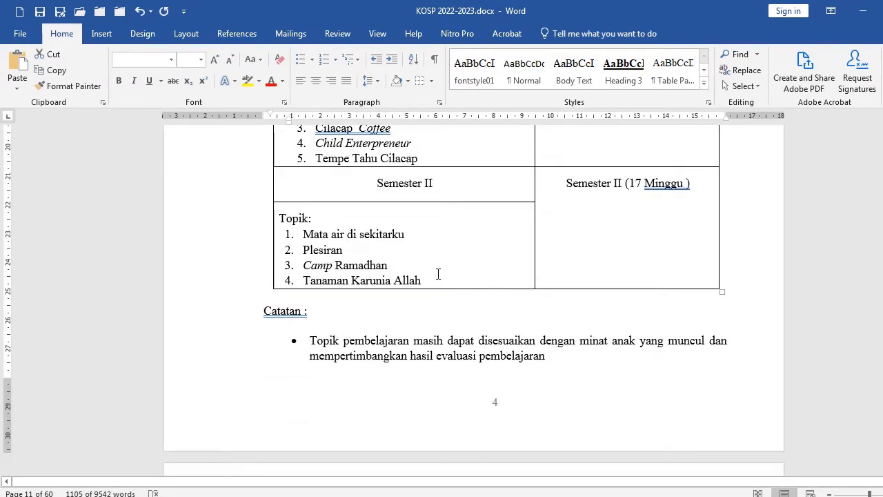
left_click(438, 274)
scroll(371, 272, "up", 4)
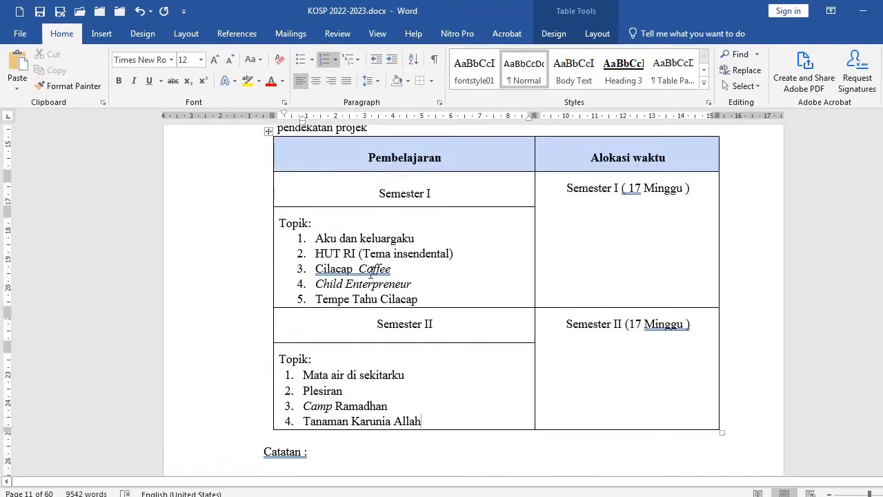
left_click(366, 238)
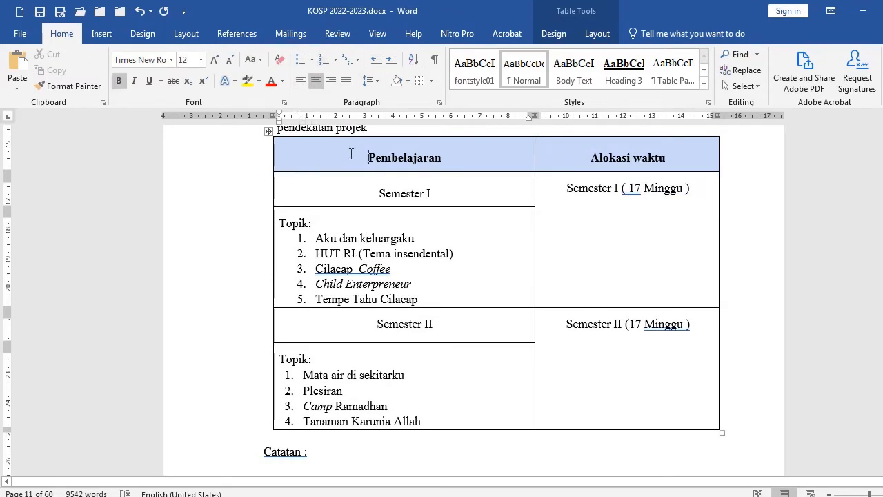
left_click_drag(352, 151, 597, 396)
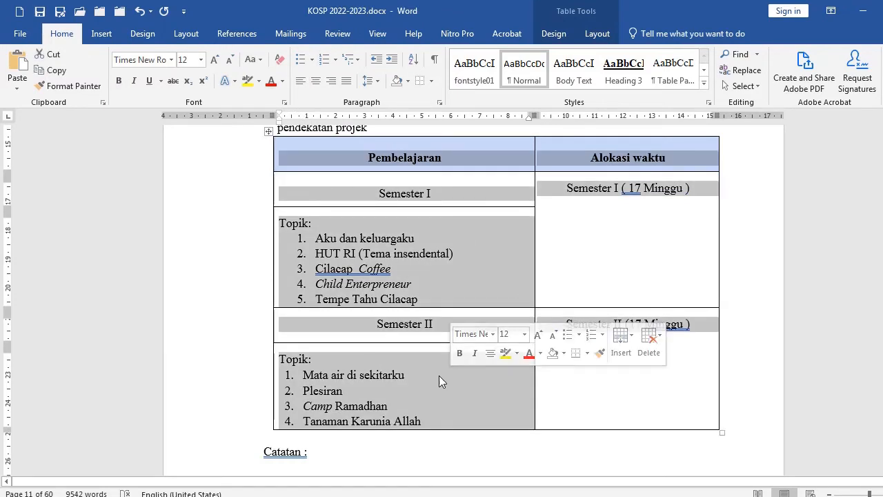
left_click(376, 81)
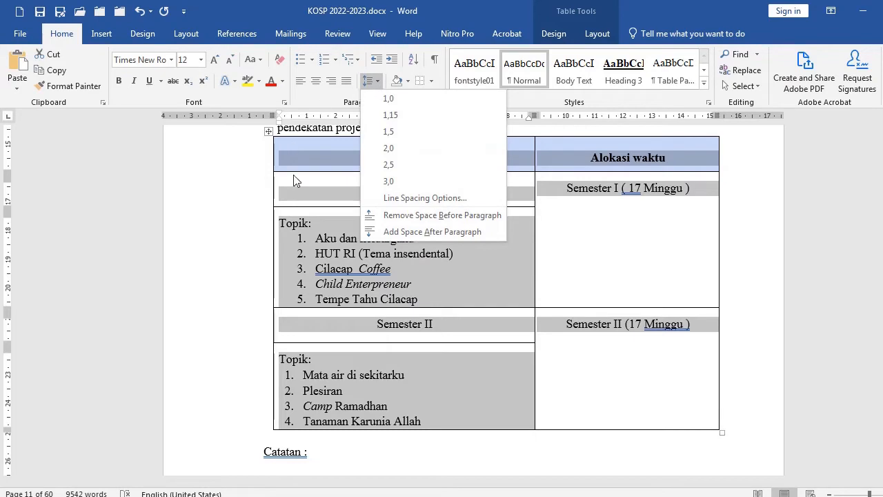
left_click(408, 216)
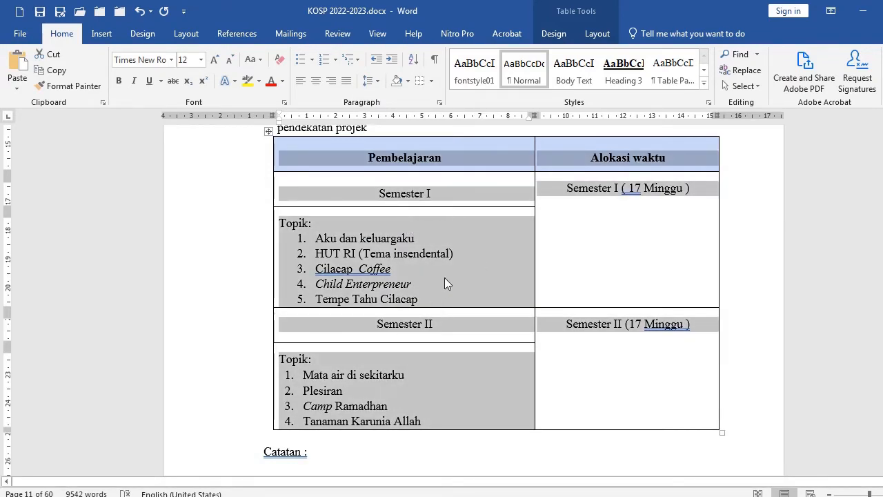
left_click(474, 372)
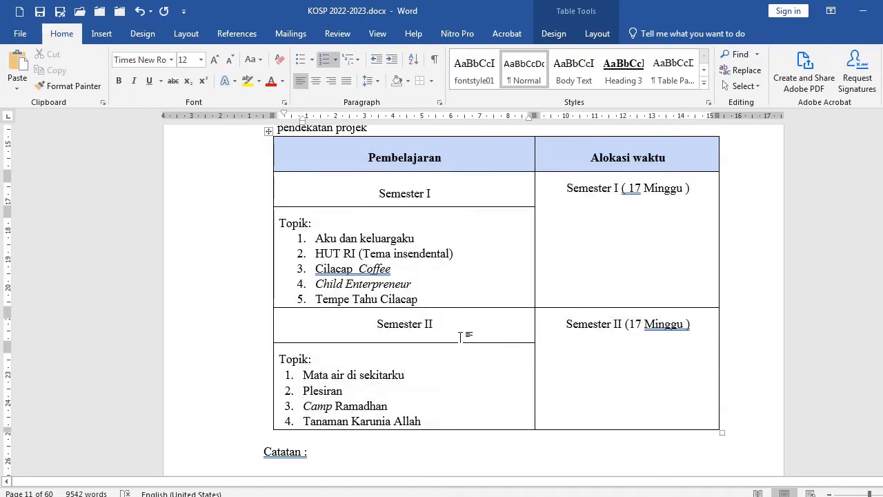
Add two empty paragraphs between the Intrakurikuler intro text and the topics table
scroll(467, 333, "up", 2)
left_click(379, 199)
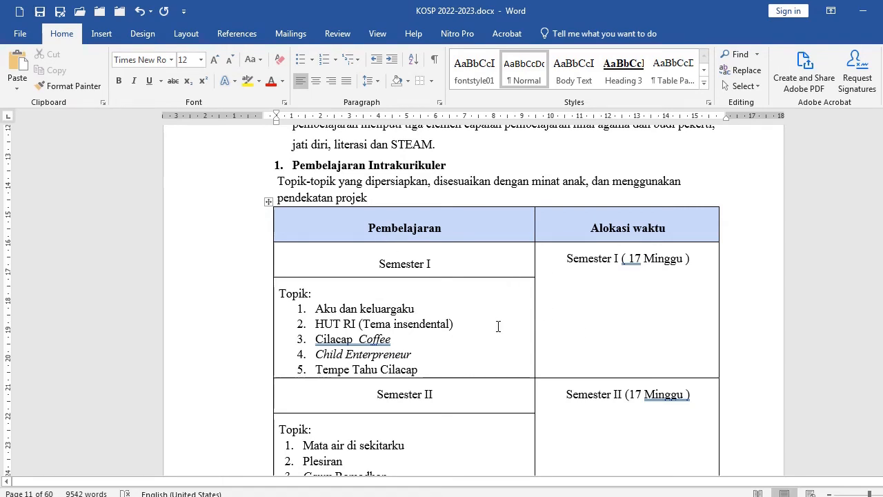
key("Return")
key("Return")
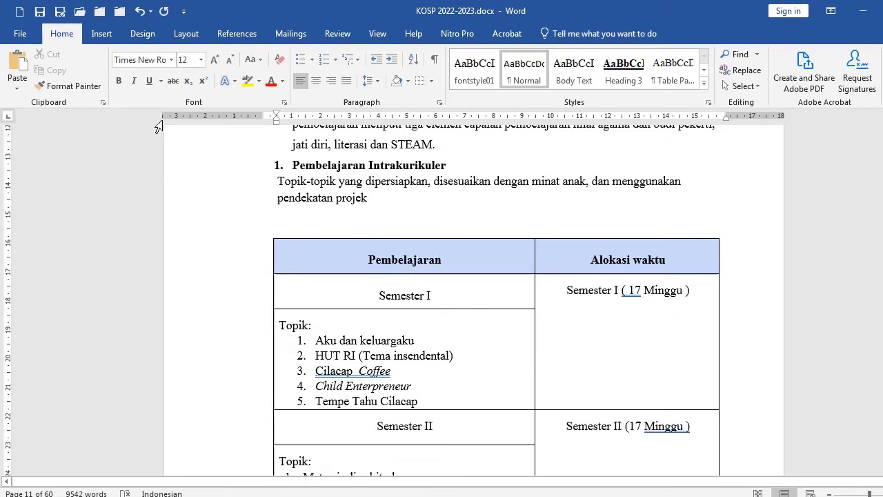
Insert a two-column table above the topics table and extend it to three rows
left_click(104, 33)
left_click(95, 61)
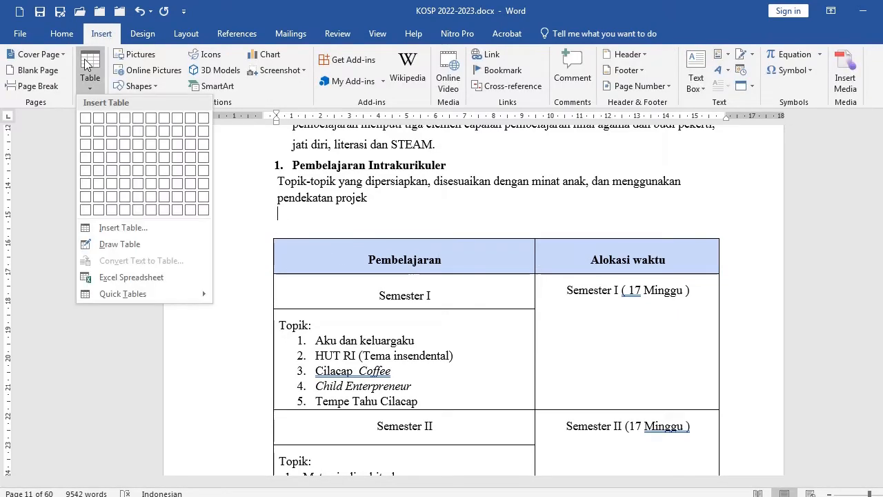
left_click(99, 122)
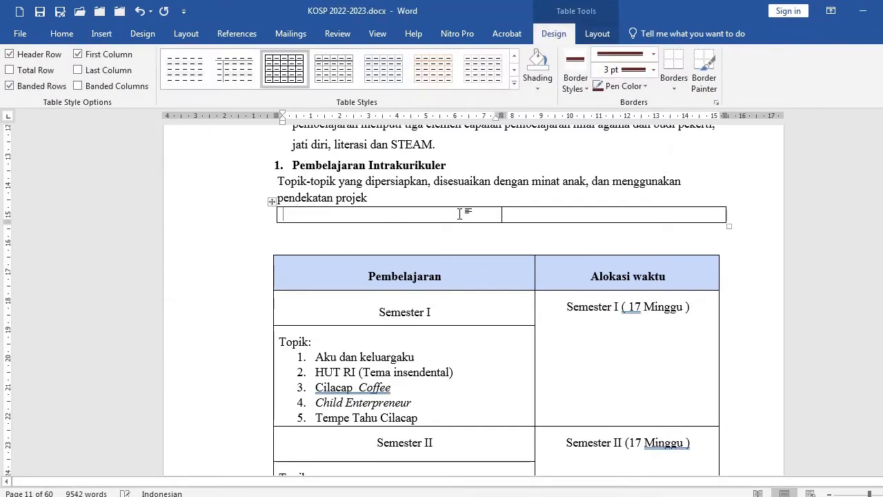
left_click(537, 217)
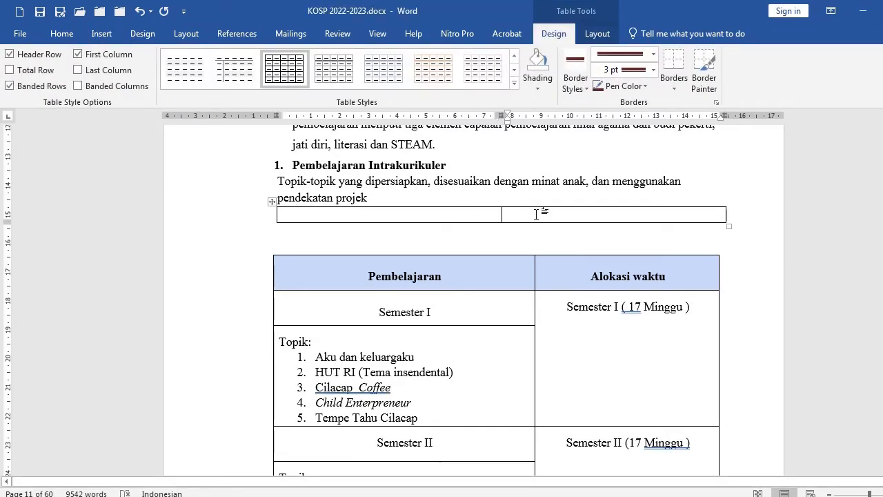
key("Tab")
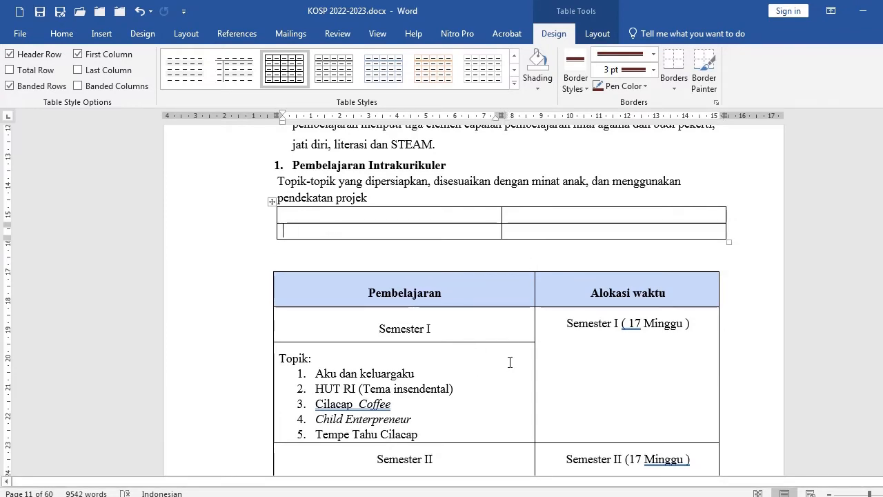
scroll(510, 363, "down", 3)
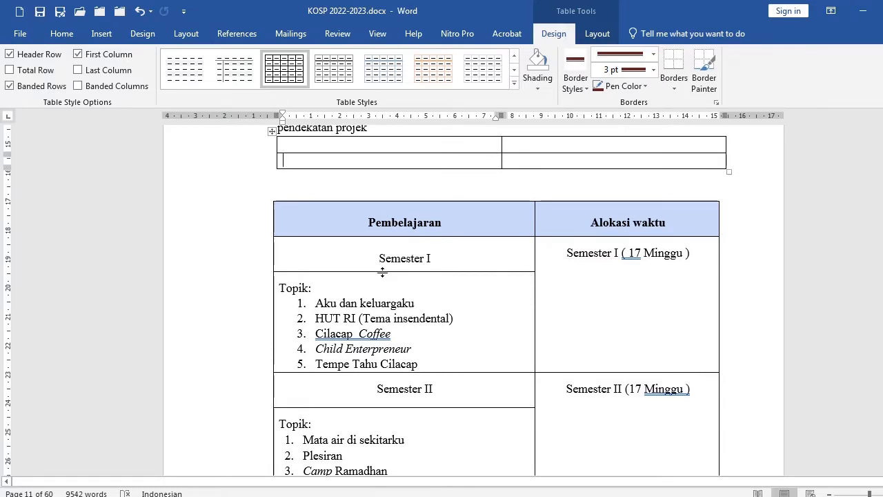
left_click(400, 259)
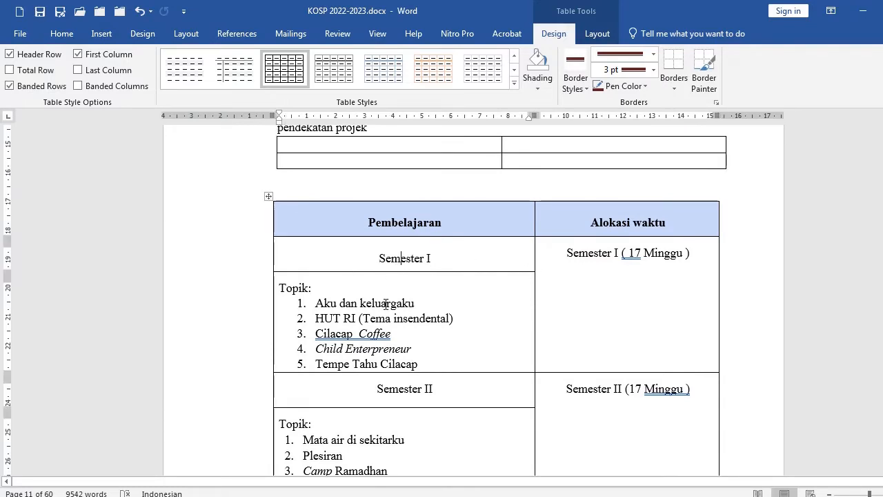
left_click(599, 278)
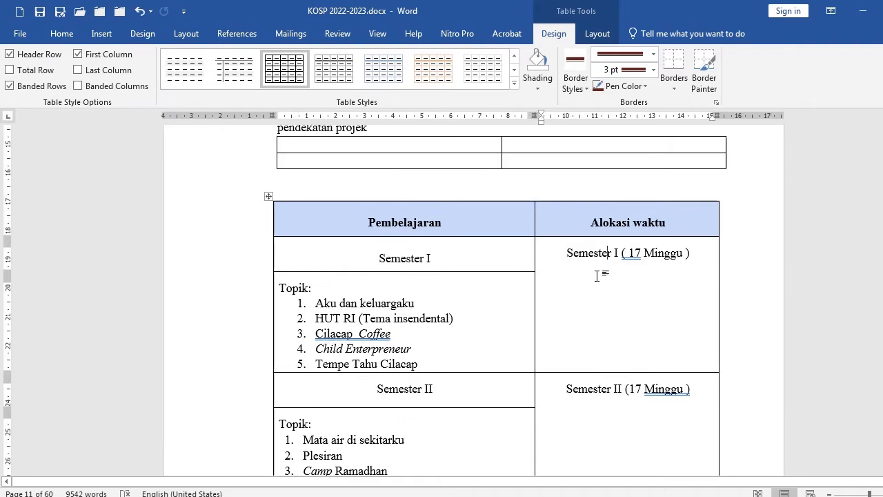
left_click(545, 164)
key("Tab")
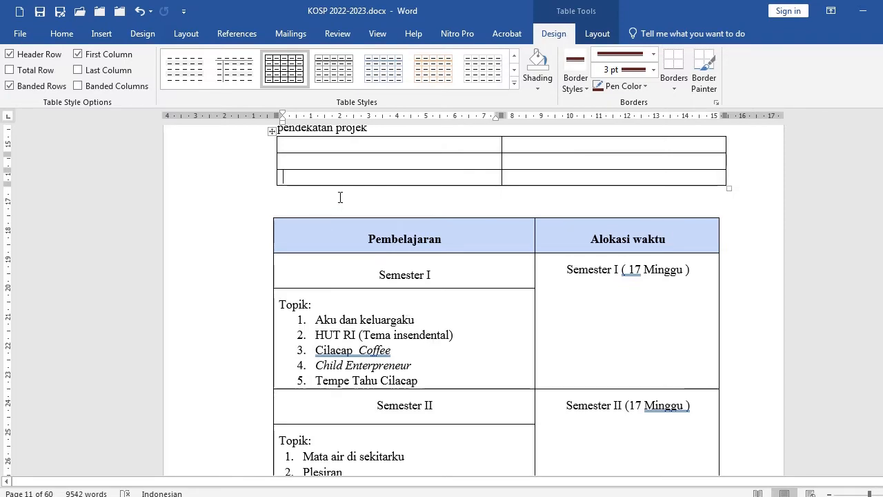
Enter the headers Pembelajaran and Alokasi Waktu in the first row of the new table
scroll(372, 335, "up", 1)
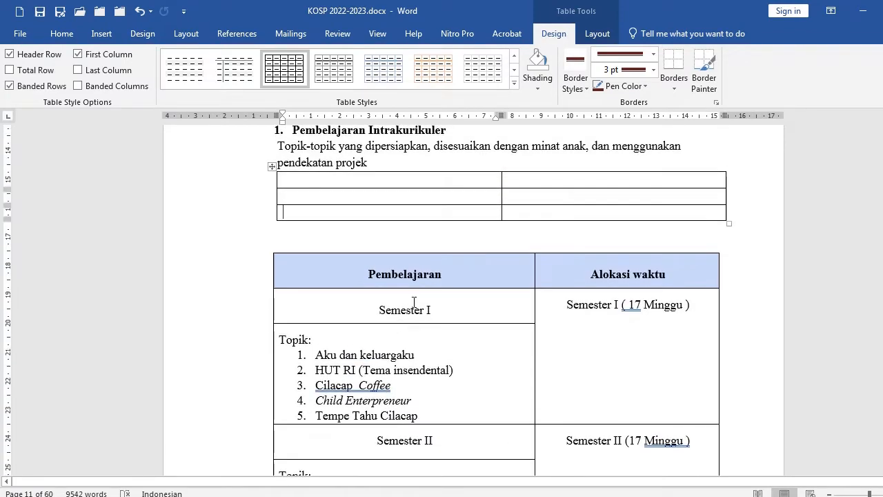
left_click_drag(399, 274, 396, 381)
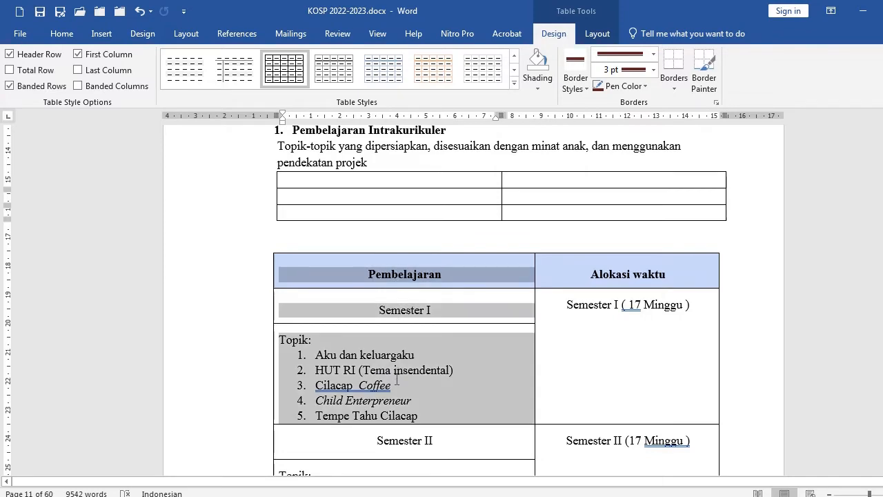
left_click(635, 309)
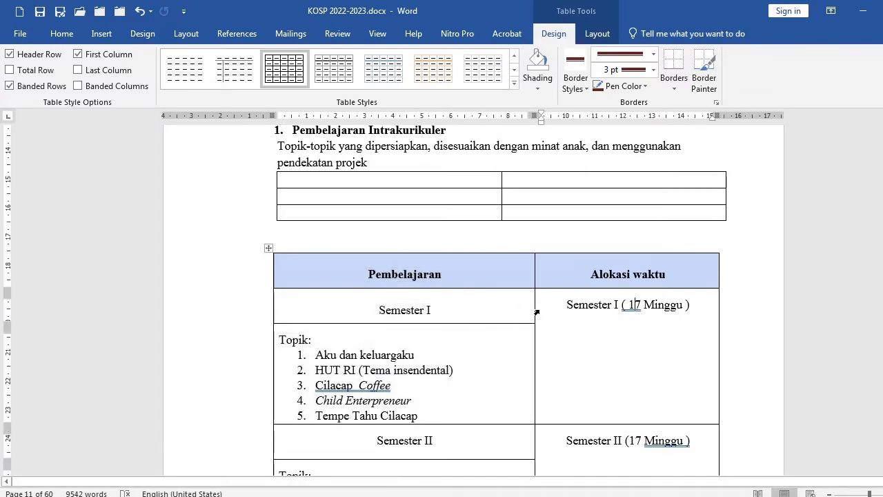
left_click(468, 180)
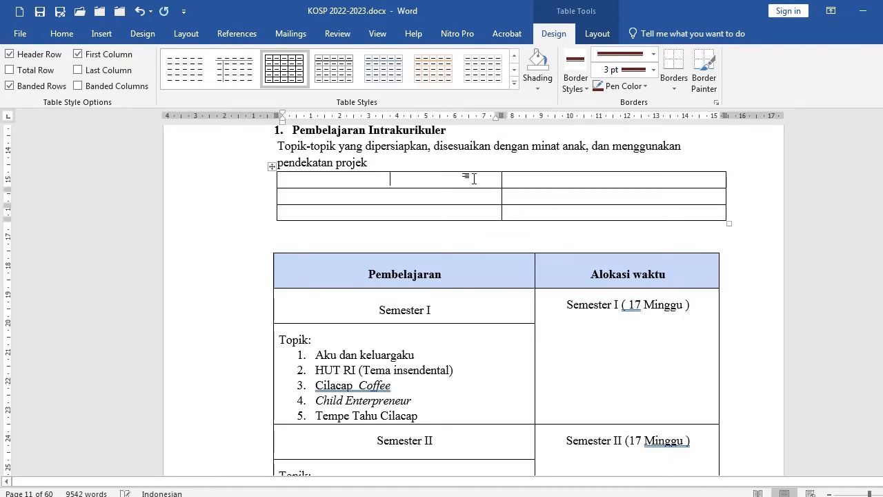
type("PEmbelajaran")
key("Tab")
type("Alokasi Waktu")
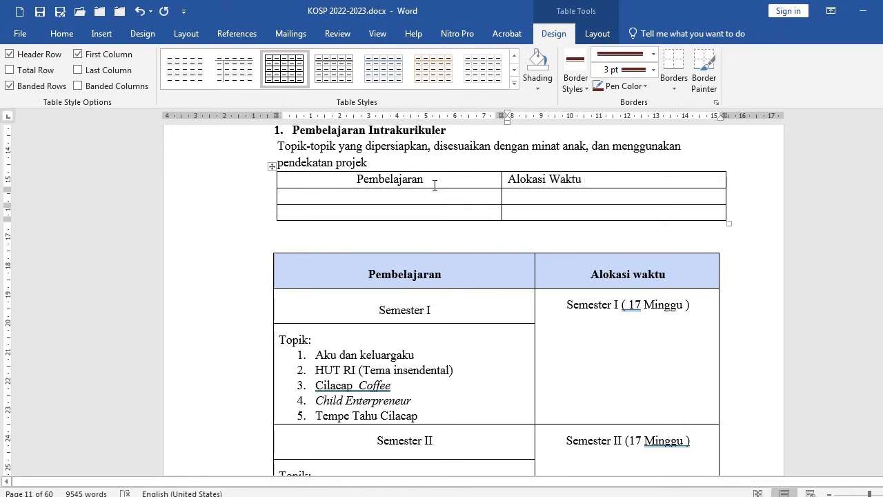
Center the new table's header row and shade it light blue
left_click_drag(446, 182, 567, 181)
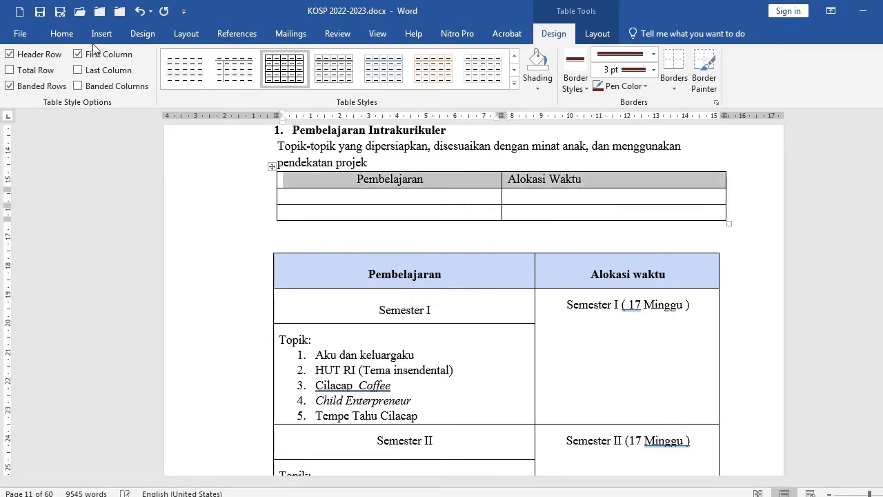
left_click(62, 33)
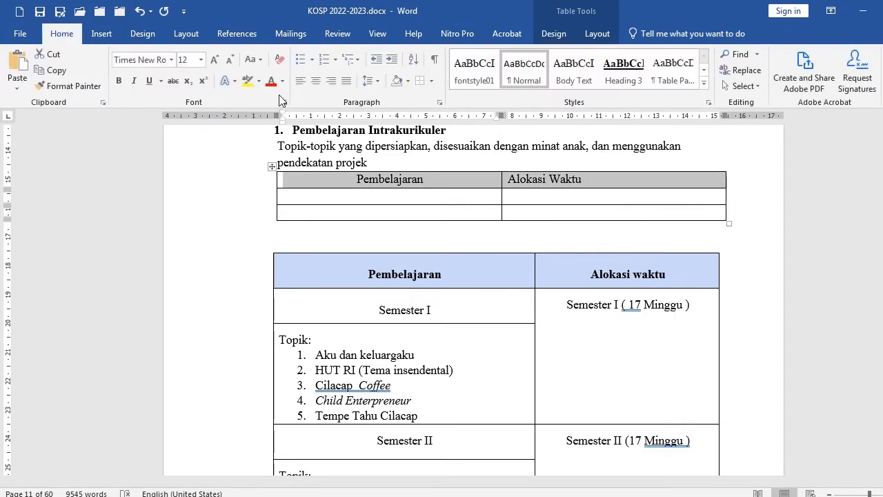
left_click(315, 83)
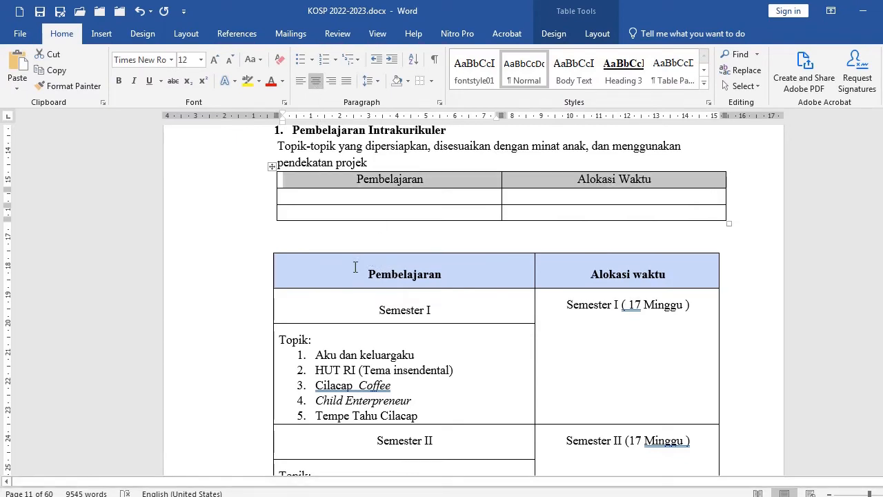
left_click(408, 81)
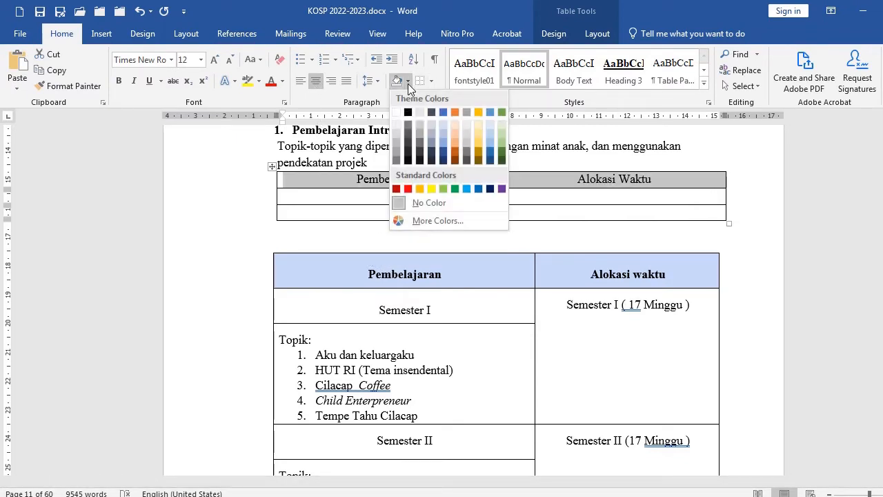
left_click(445, 132)
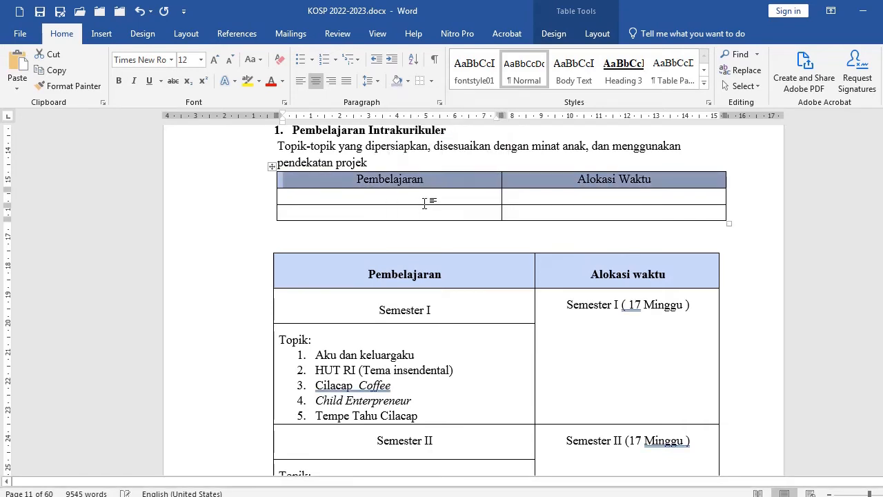
Enter Semester I in the second row and Topik : in the third row of the first column
left_click(402, 197)
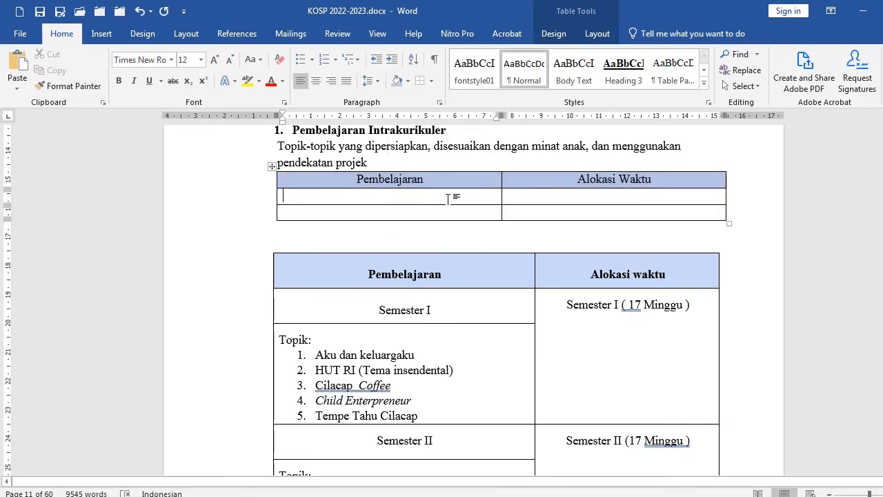
type("Semester")
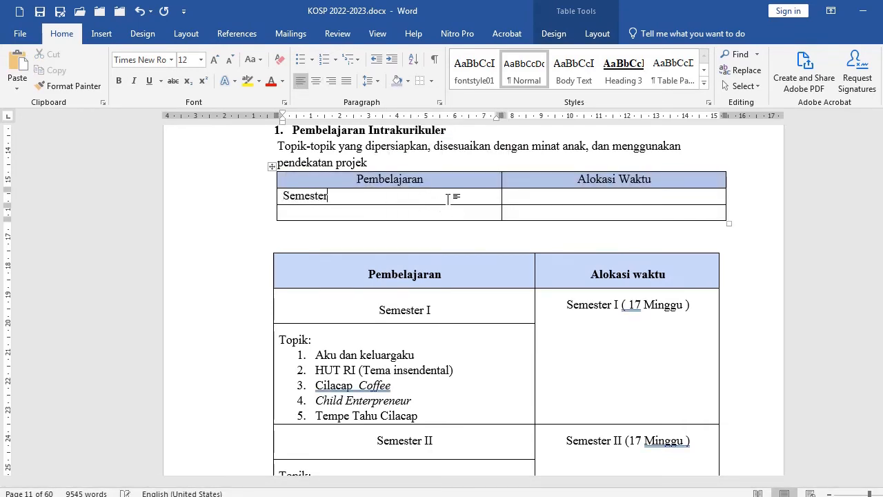
type(" I")
type("Topik :")
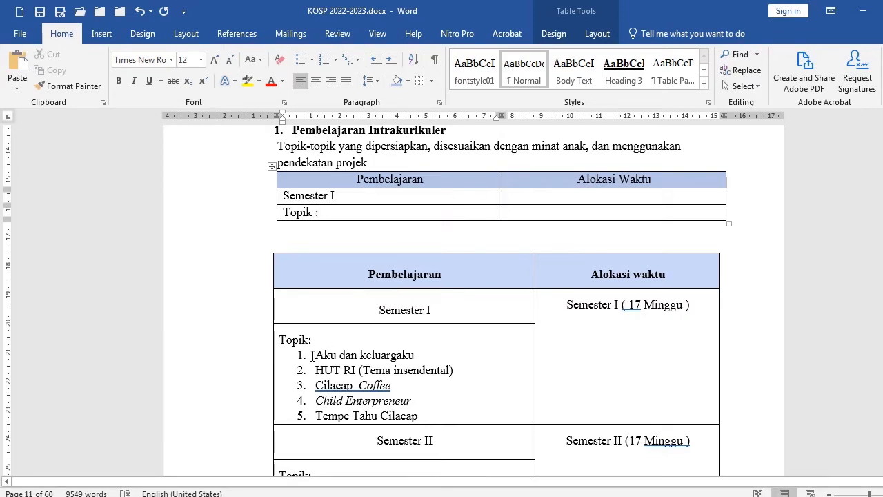
Copy the Semester I topic list from the old table and paste it into a new row below Topik
left_click_drag(312, 355, 421, 417)
key("ctrl+c")
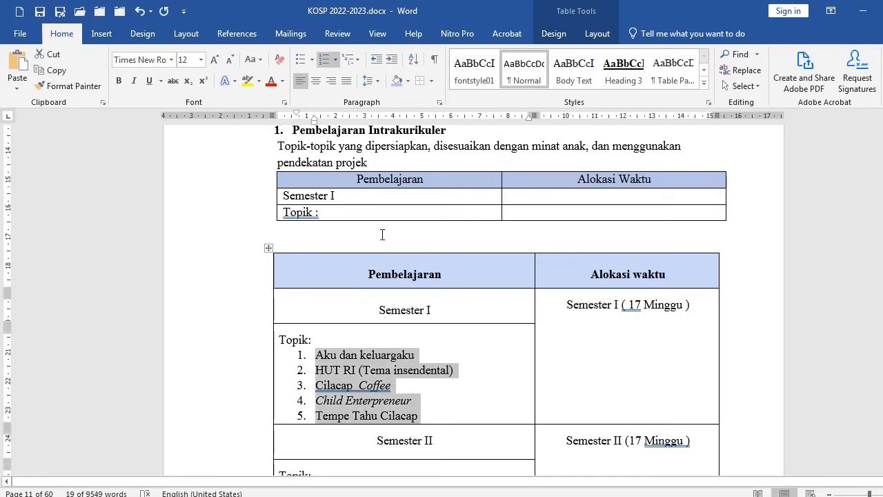
left_click(390, 214)
key("Tab")
key("Tab")
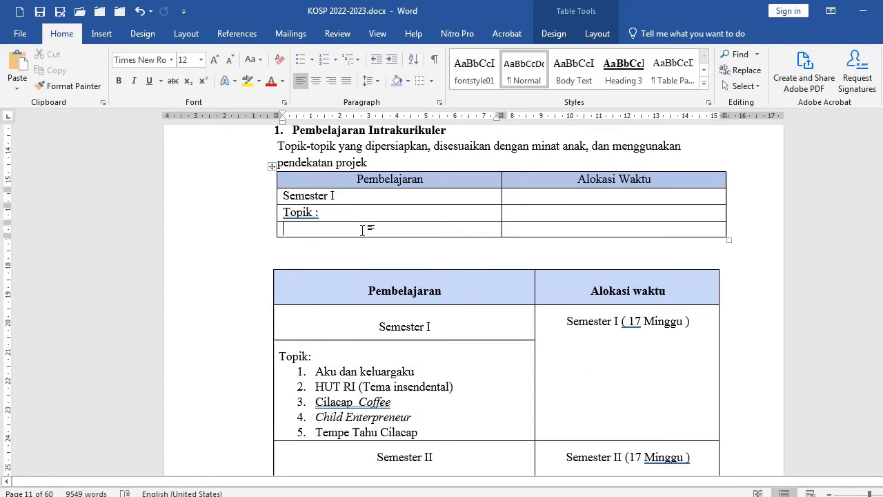
key("ctrl+v")
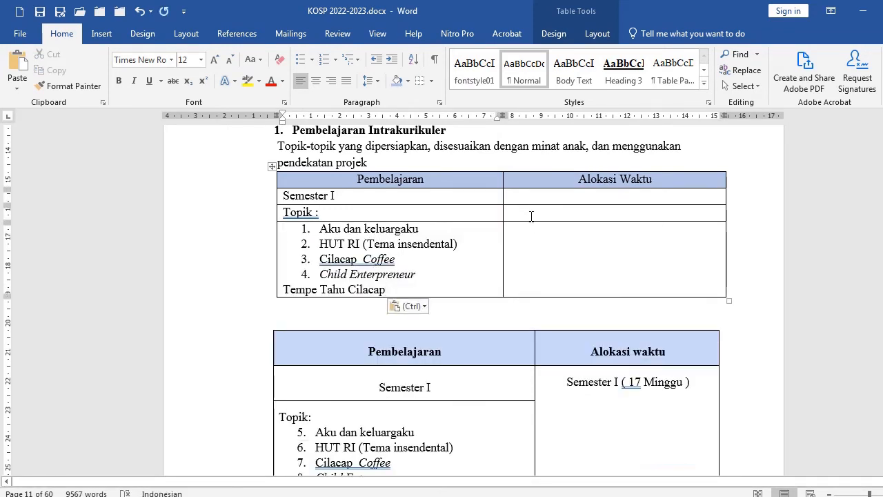
Merge the Alokasi Waktu cells beside the topic rows and paste Semester I (17 Minggu) into the merged cell
left_click_drag(531, 216, 528, 244)
scroll(585, 271, "down", 3)
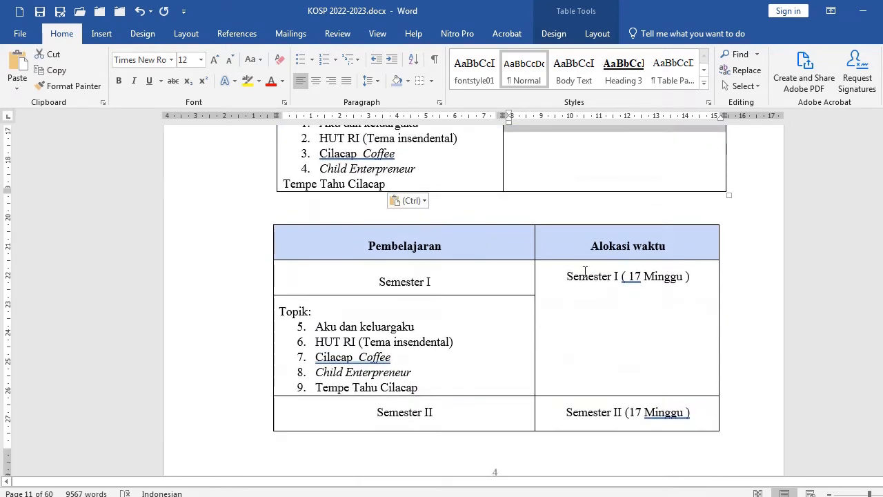
scroll(522, 216, "up", 2)
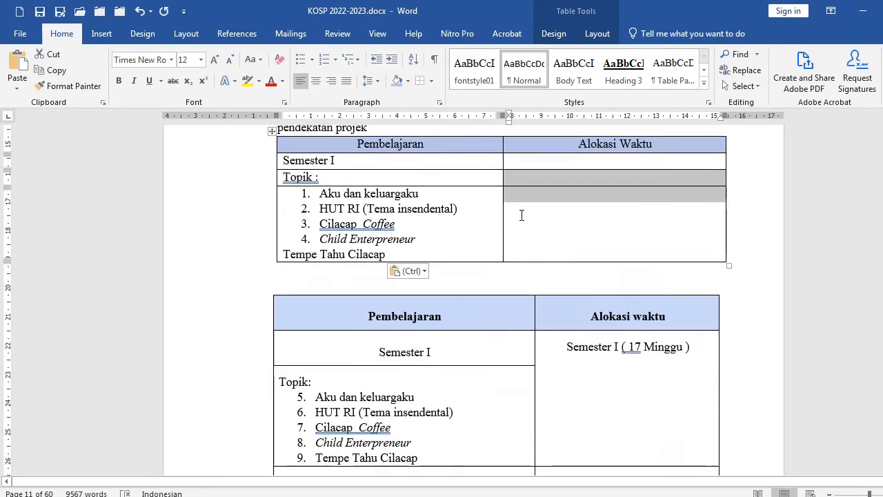
right_click(525, 179)
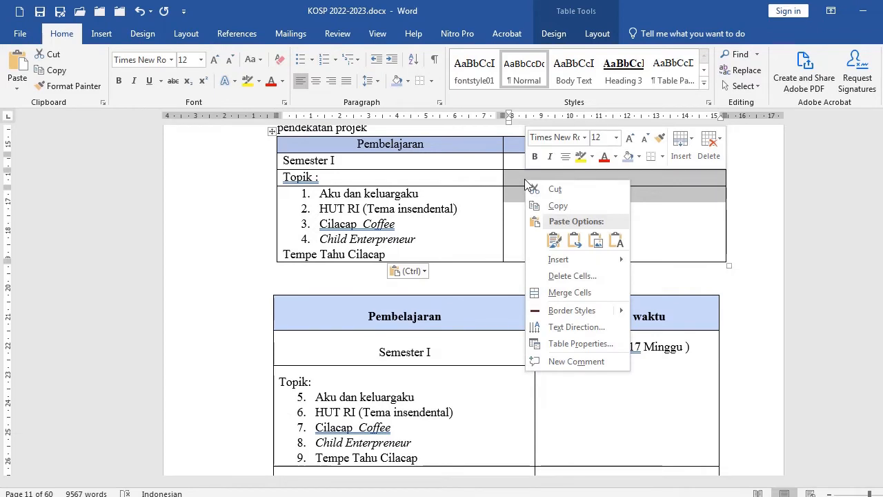
left_click(577, 295)
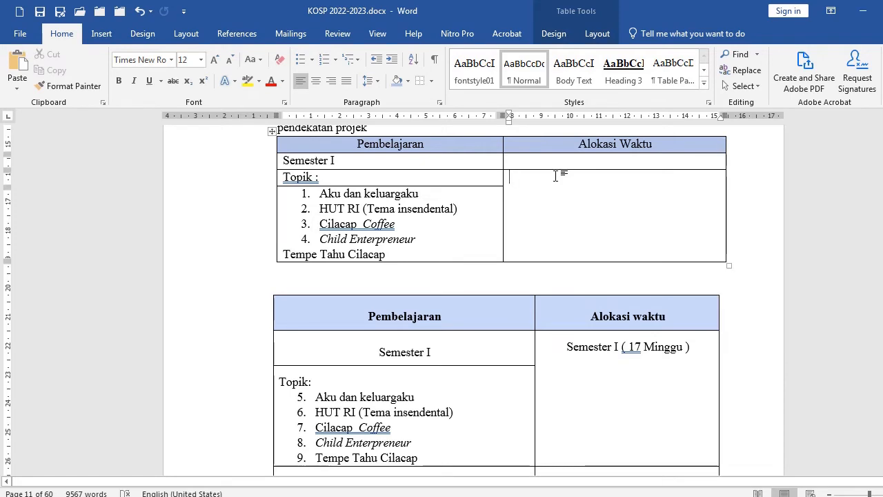
type("Semester I (17 Minggu)")
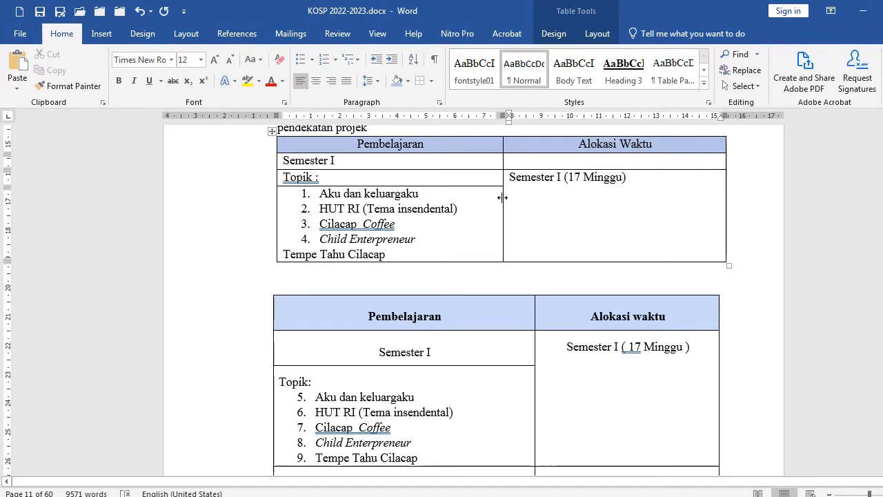
Widen the new table's first column by moving the column border rightward
left_click_drag(502, 197, 536, 201)
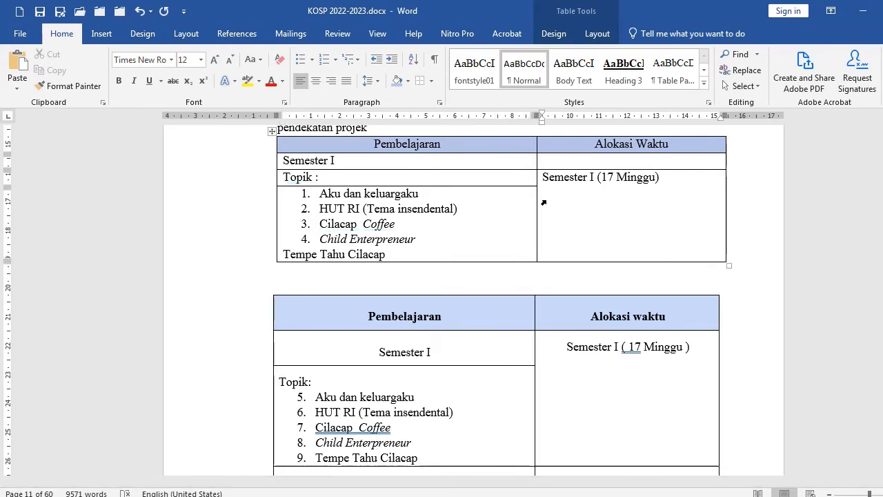
scroll(580, 201, "down", 2)
scroll(503, 253, "down", 5)
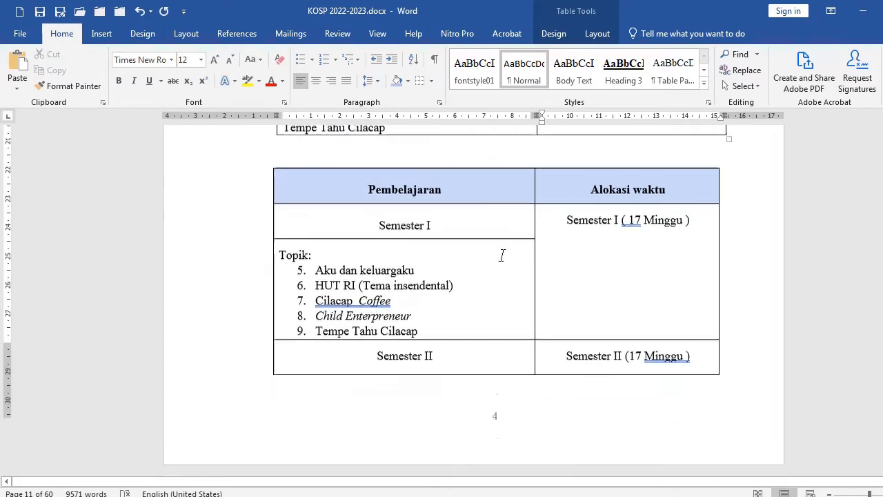
scroll(459, 276, "down", 2)
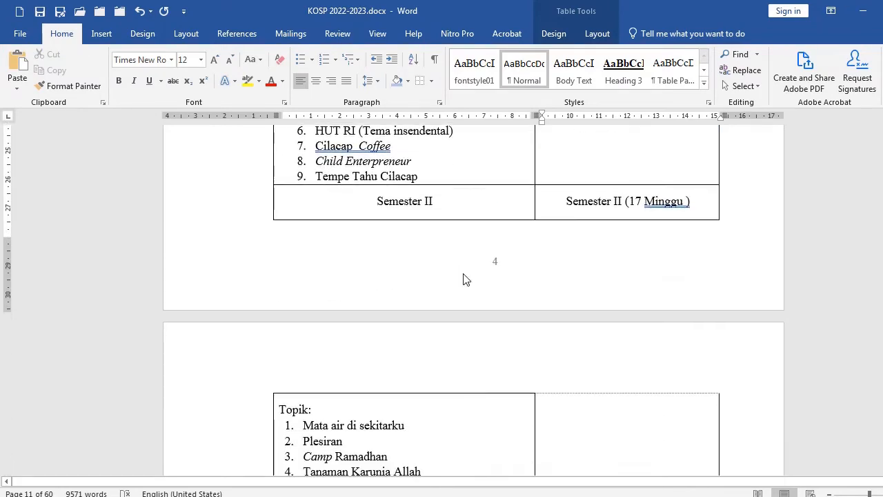
scroll(463, 276, "down", 1)
scroll(442, 258, "up", 5)
scroll(429, 248, "up", 5)
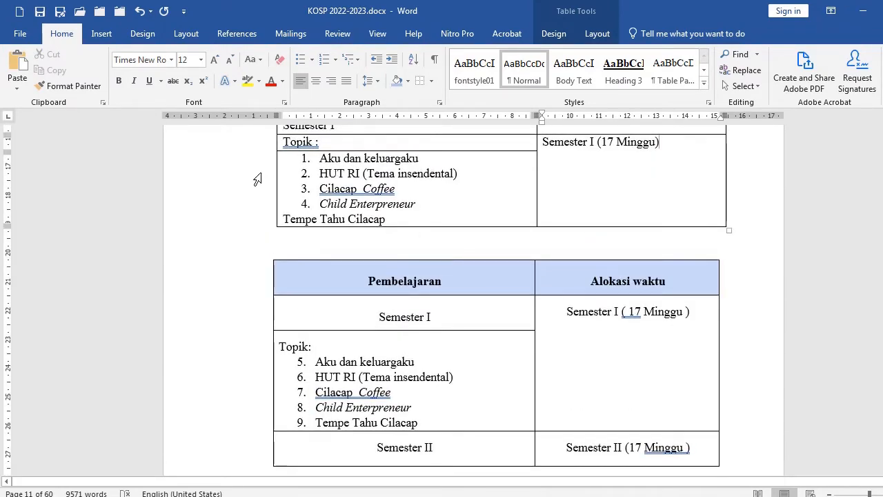
scroll(256, 169, "up", 1)
Copy all rows of the new table and paste a duplicate directly below it
left_click_drag(244, 170, 245, 195)
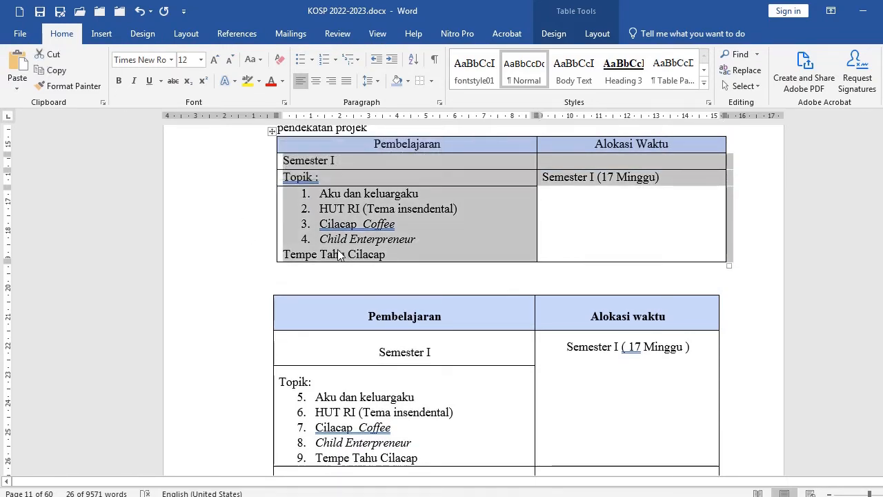
left_click(308, 264)
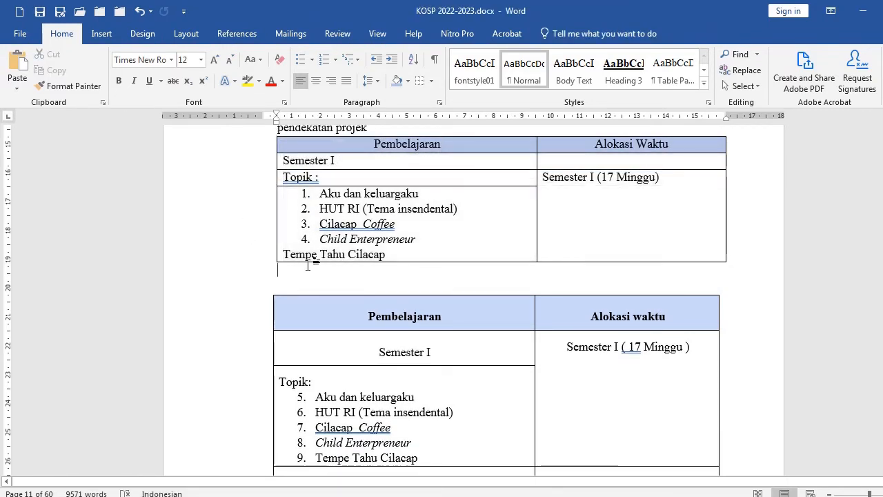
type("Semester I\t Topik :\tSemester I (17 Minggu) Aku dan keluargaku HUT RI (Tema insendental) Cilacap  Coffee Child Entrepreneur Tempe Tahu Cilacap")
Rename the duplicated semester label to Semester II and center both semester labels
left_click(356, 270)
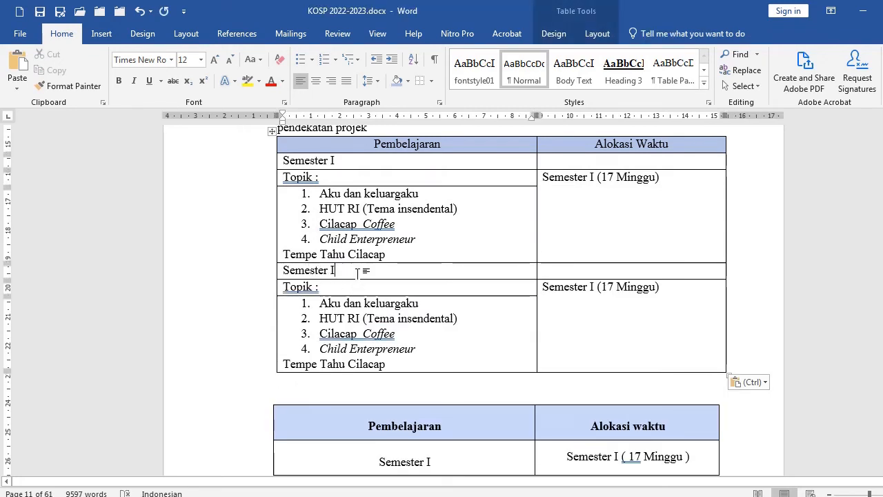
type("I")
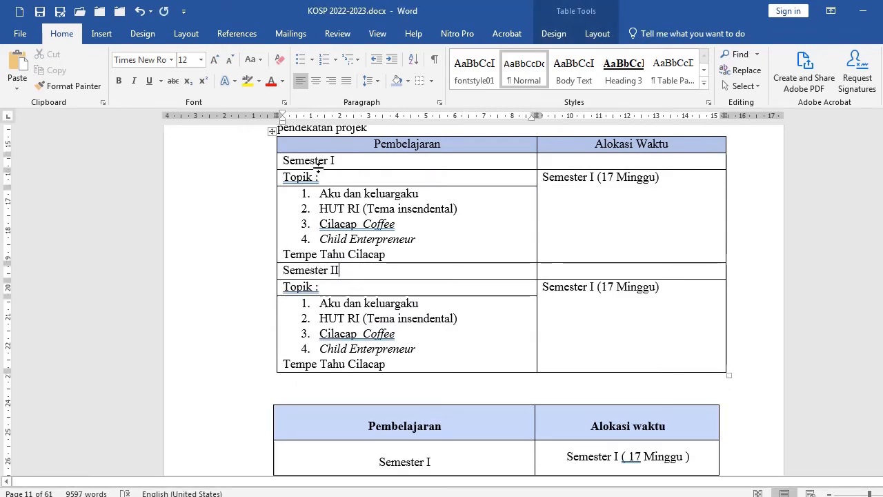
triple_click(331, 161)
key("ctrl+e")
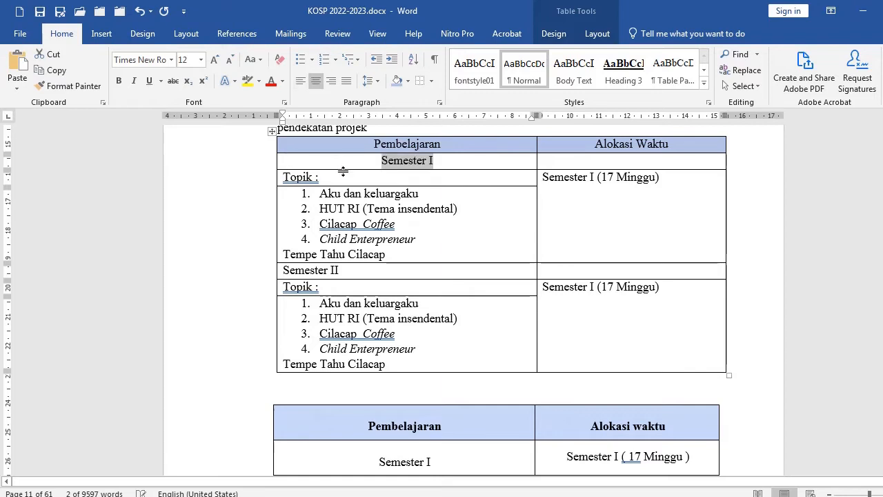
left_click(356, 270)
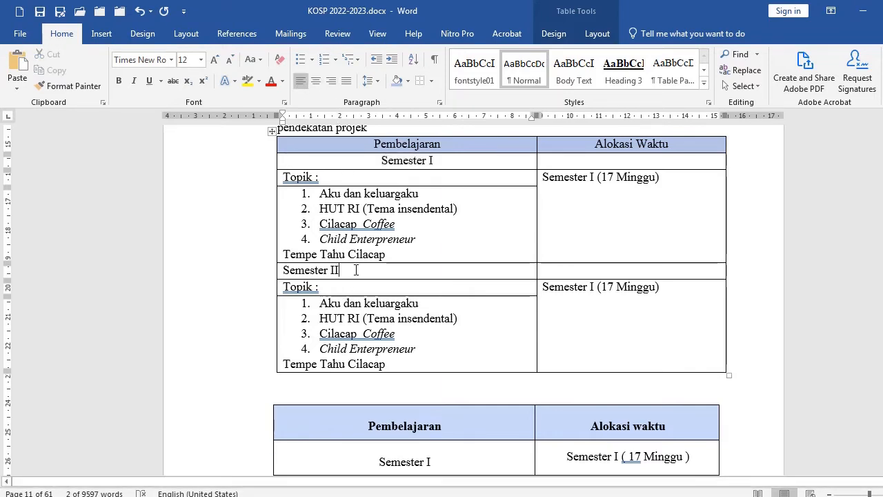
key("ctrl+e")
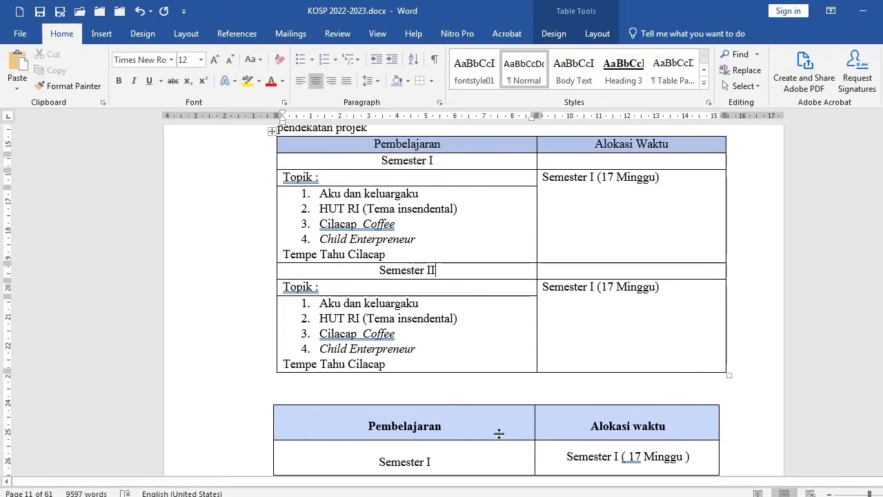
Cut the newly built semester table and delete the empty line so the original Intrakurikuler table sits directly below the text
scroll(470, 266, "up", 2)
scroll(431, 314, "down", 6)
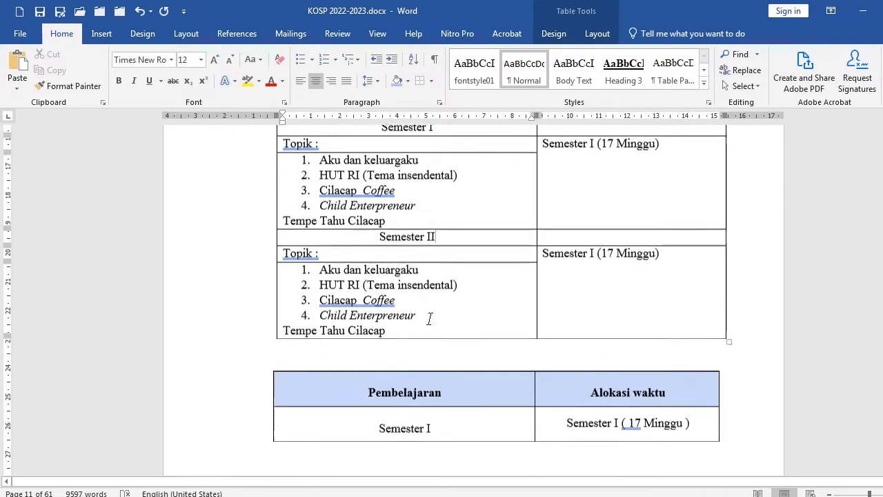
scroll(438, 314, "down", 2)
scroll(431, 312, "up", 5)
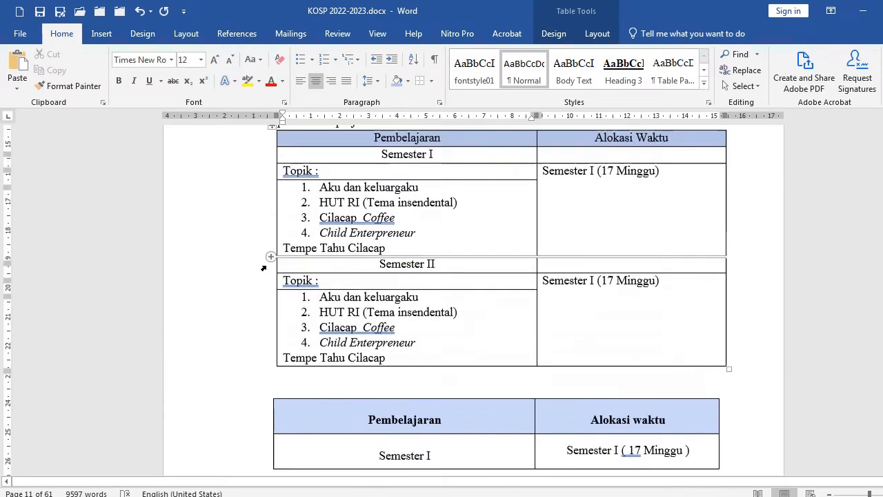
left_click_drag(237, 147, 233, 301)
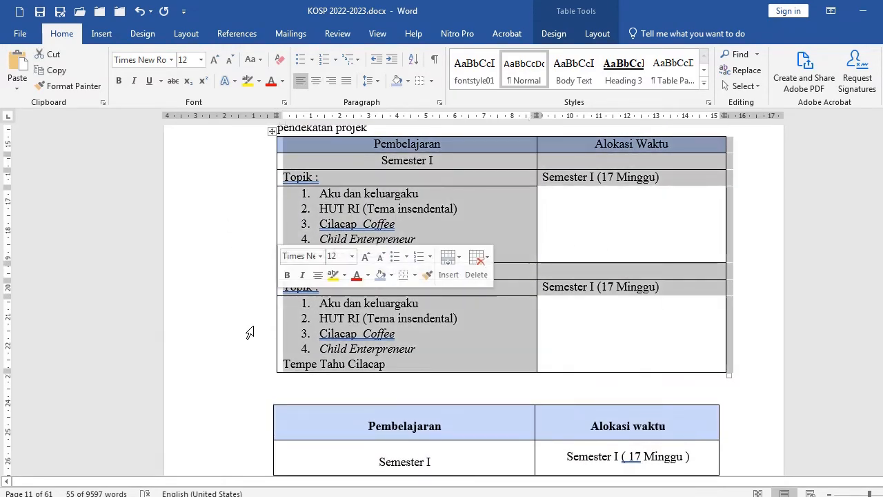
left_click(49, 54)
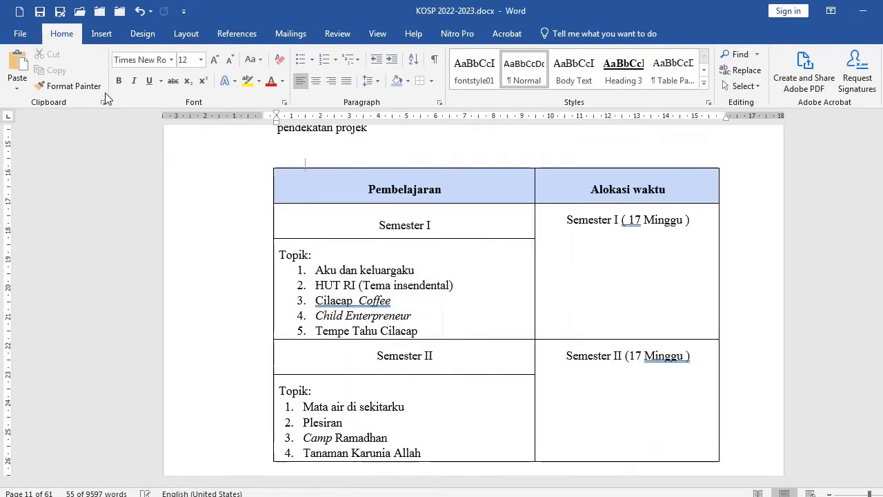
key("BackSpace")
left_click(305, 206)
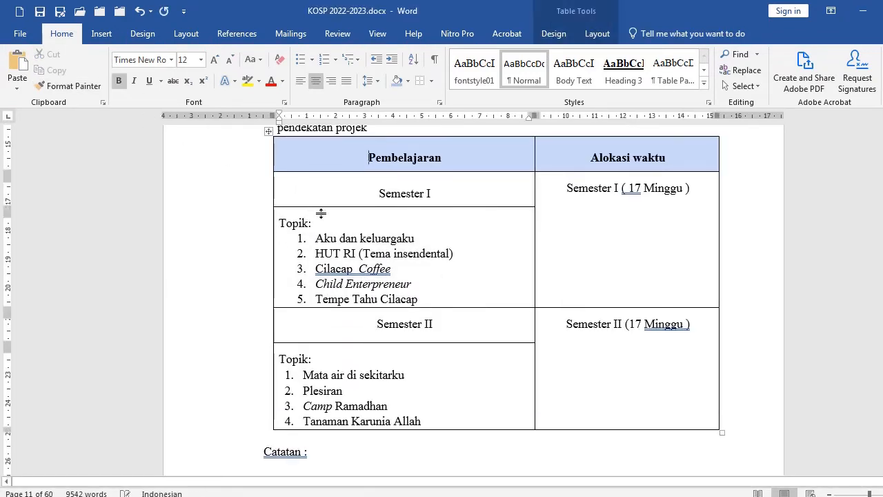
Remove the space before and after the paragraphs from the Catatan bullets through the Pembelajaran Ekstrakulikuler heading
scroll(364, 278, "down", 2)
scroll(352, 304, "down", 1)
left_click(334, 312)
scroll(342, 316, "down", 2)
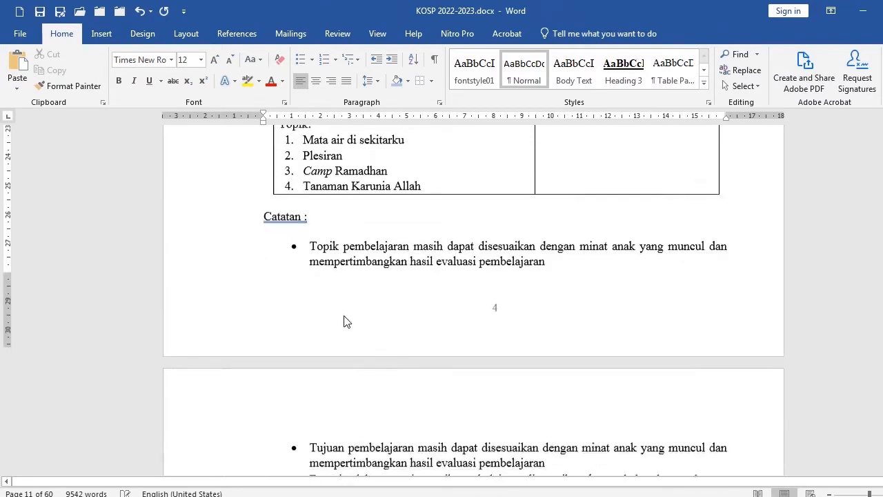
scroll(418, 287, "down", 4)
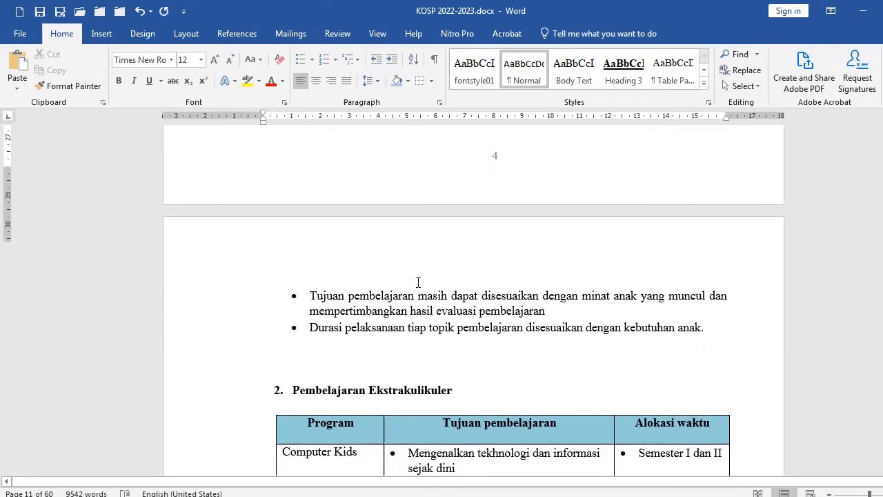
scroll(370, 271, "up", 4)
left_click_drag(207, 198, 233, 475)
scroll(368, 390, "down", 4)
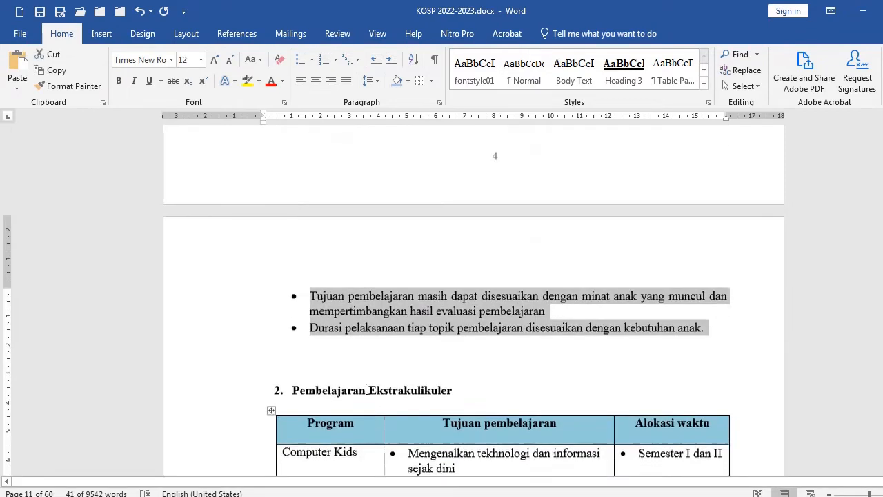
left_click(398, 358, "shift")
scroll(480, 295, "down", 3)
left_click(481, 294, "shift")
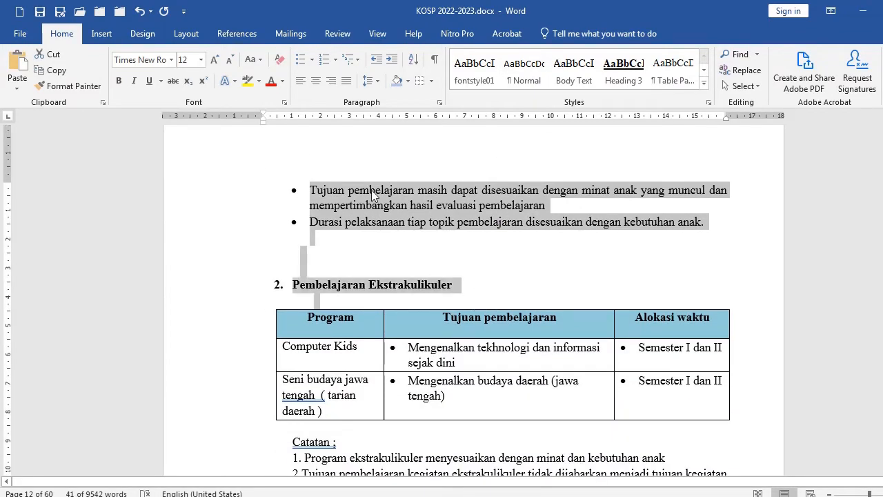
left_click(379, 82)
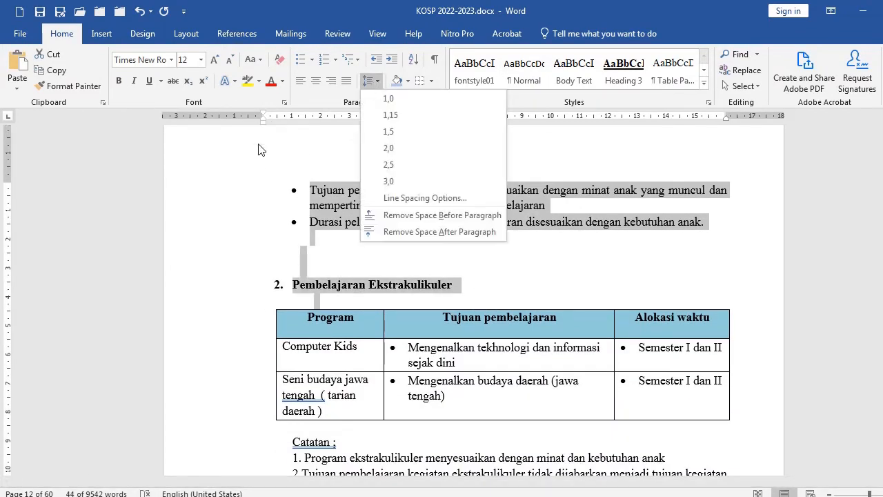
left_click(368, 219)
left_click(379, 81)
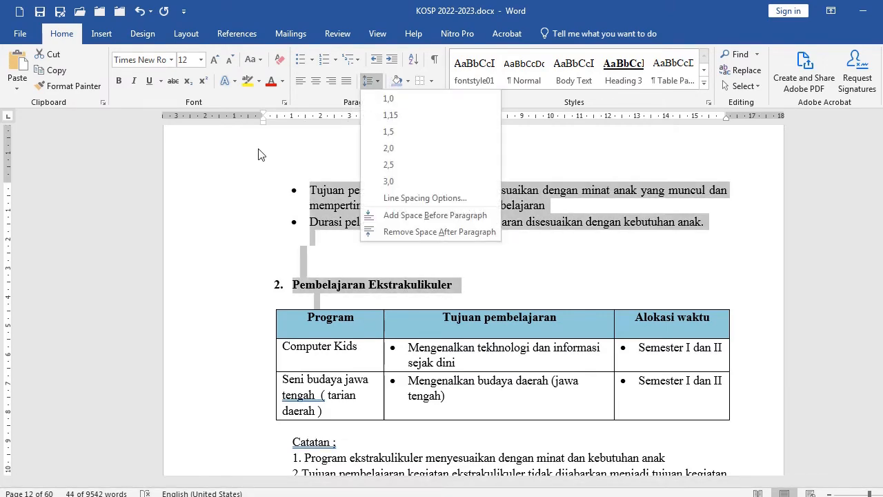
left_click(396, 231)
Clear the specified row height for the table's last rows in Table Properties
scroll(474, 297, "up", 15)
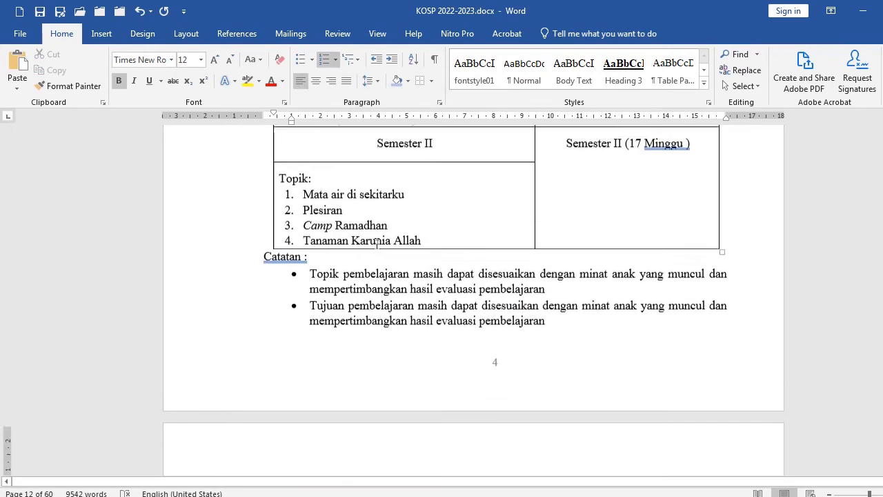
left_click_drag(368, 228, 499, 335)
right_click(515, 312)
left_click(553, 282)
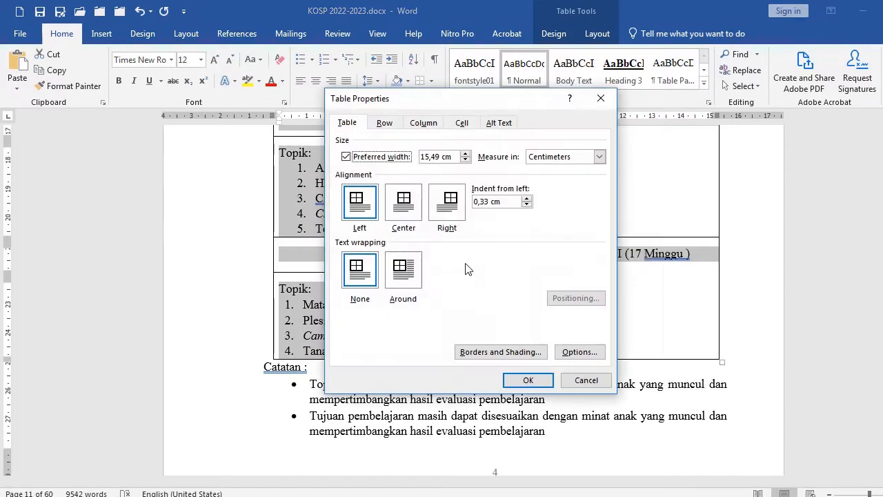
left_click(384, 122)
left_click(359, 167)
left_click(523, 379)
Add an empty unnumbered paragraph directly below the Pembelajaran Ekstrakulikuler heading
left_click(403, 322)
scroll(404, 322, "down", 7)
left_click(400, 264)
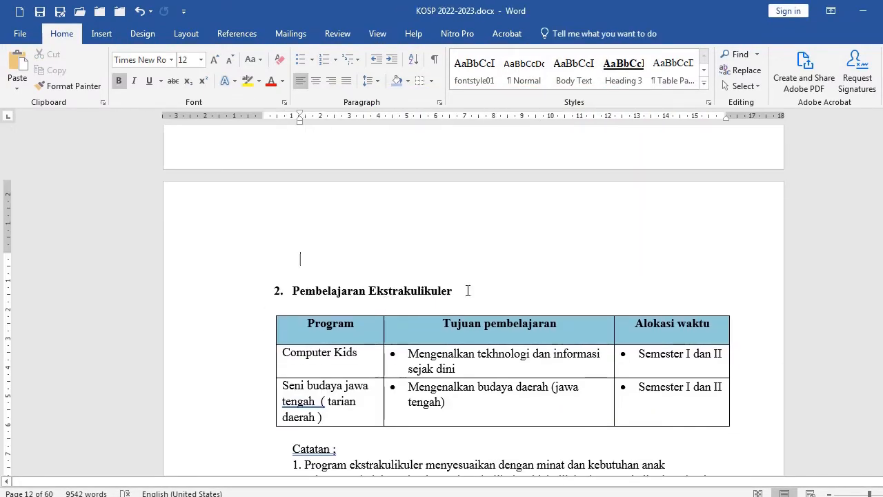
scroll(468, 291, "down", 2)
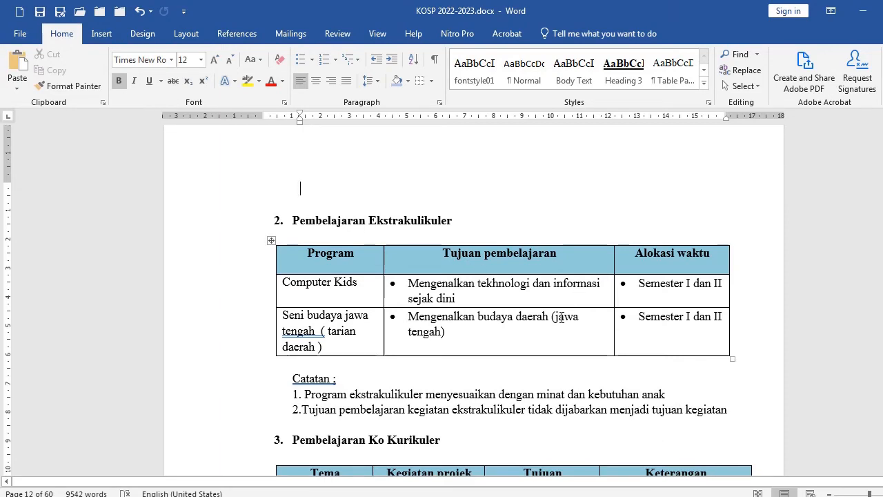
left_click(457, 223)
key("Return")
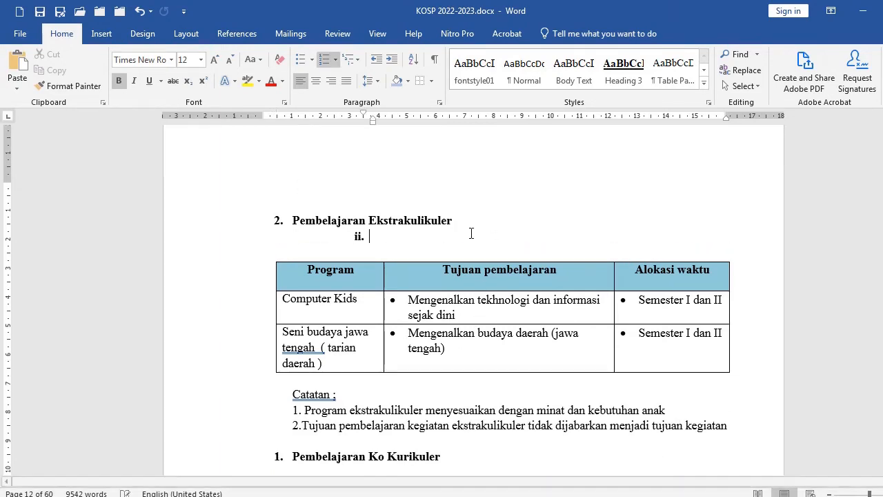
key("shift+Tab")
key("Return")
key("Return")
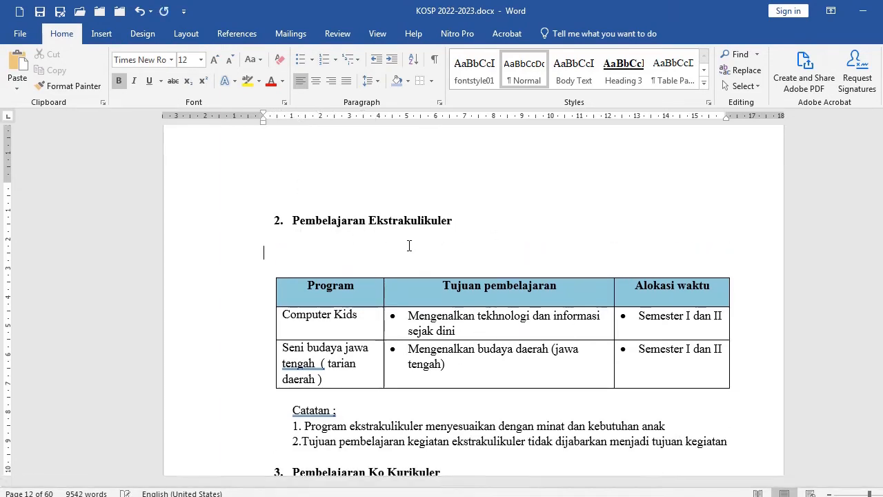
Insert a three-column table with two rows below the heading and shade its header row
left_click(97, 35)
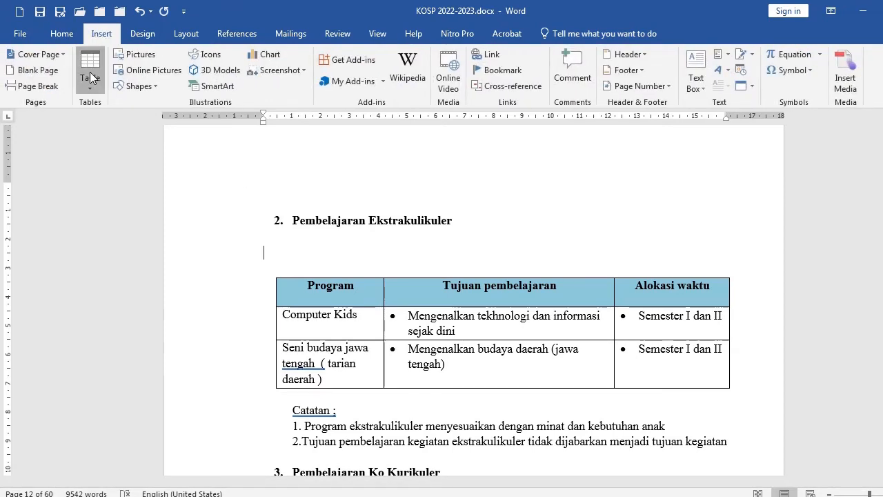
left_click(90, 77)
left_click(114, 125)
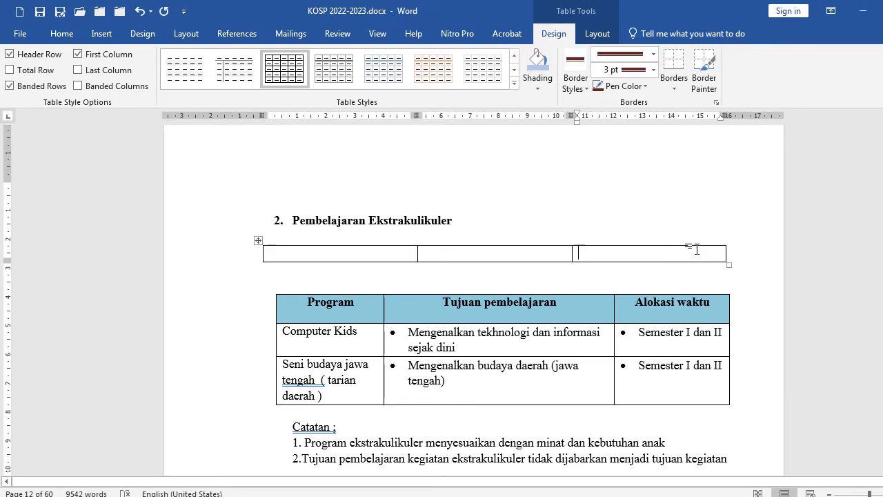
key("Tab")
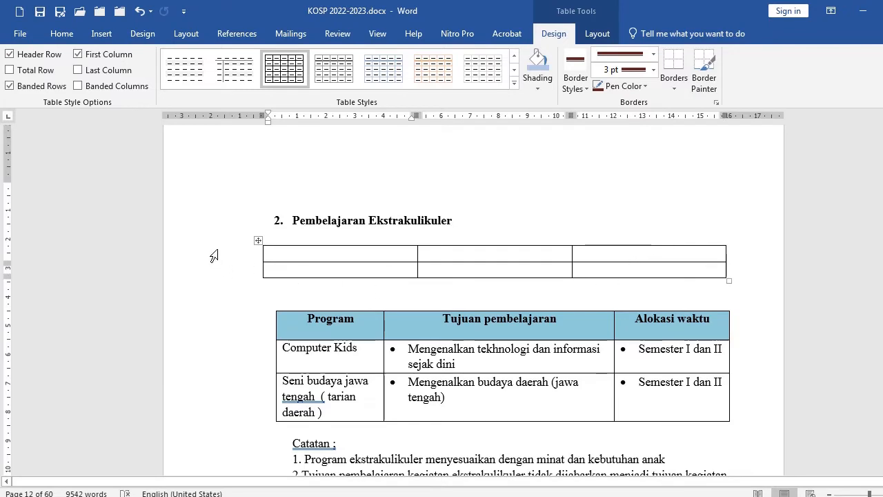
left_click(214, 256)
left_click(62, 33)
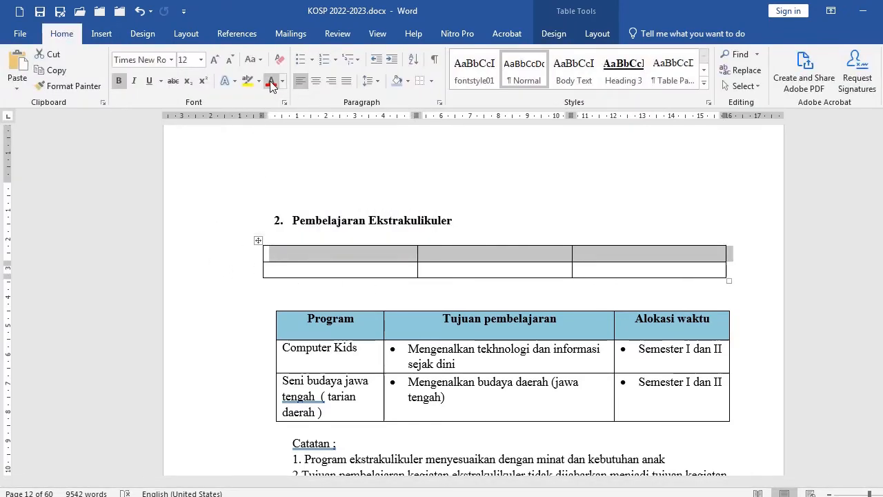
left_click(397, 80)
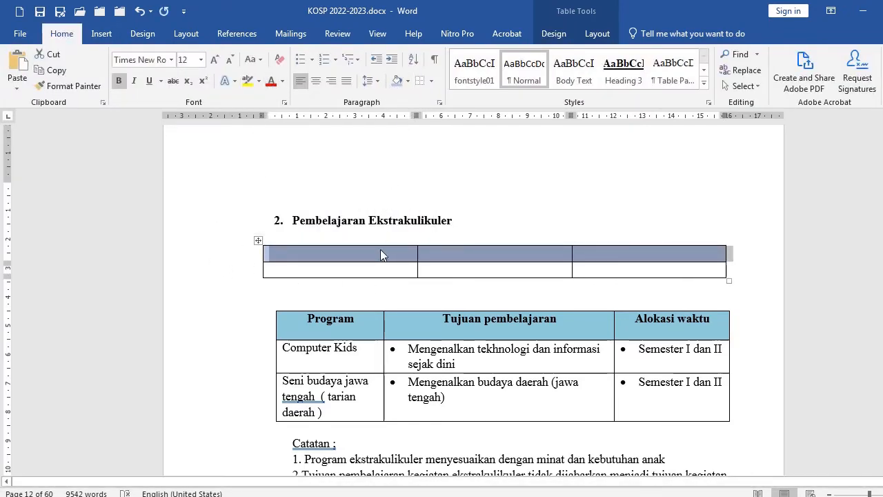
Delete the newly inserted three-column table
left_click(420, 281)
scroll(419, 281, "down", 2)
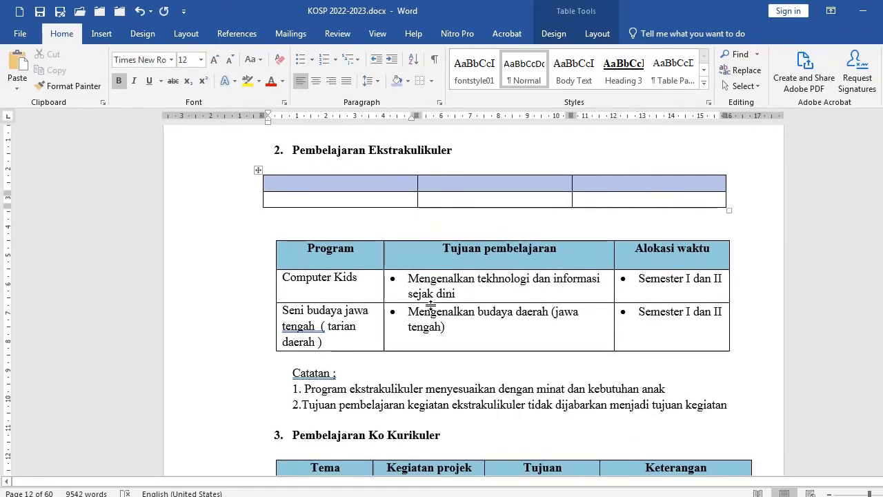
left_click_drag(221, 174, 226, 238)
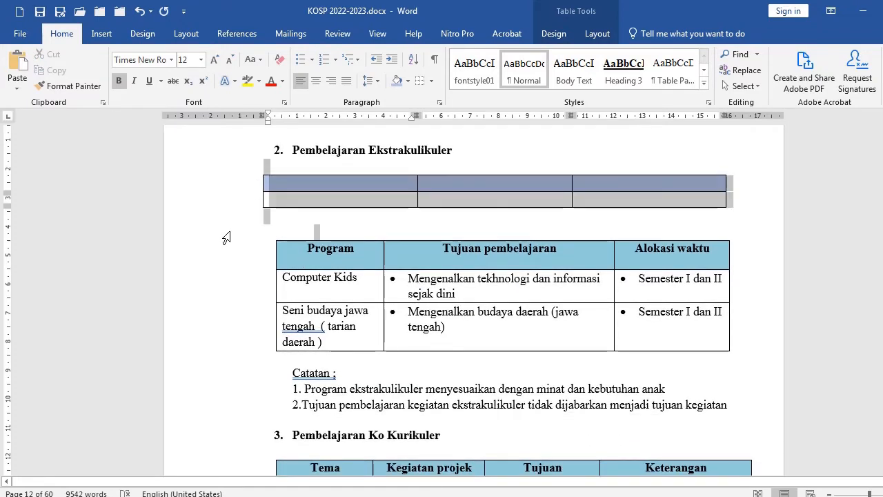
key("Delete")
Reduce the gap between the number and text of the heading 1. Tujuan Pembelajaran dan Elemen Capaian Pembelajaran using the ruler indent
scroll(442, 298, "down", 3)
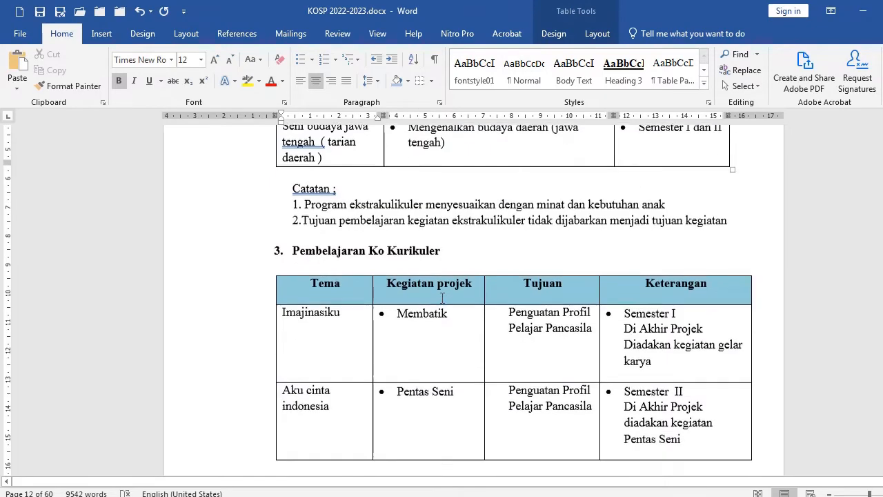
scroll(366, 274, "down", 3)
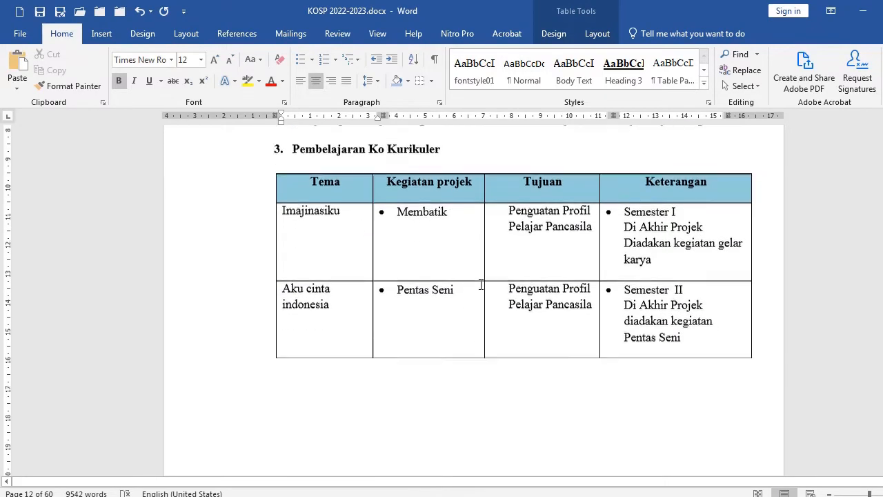
scroll(508, 279, "down", 10)
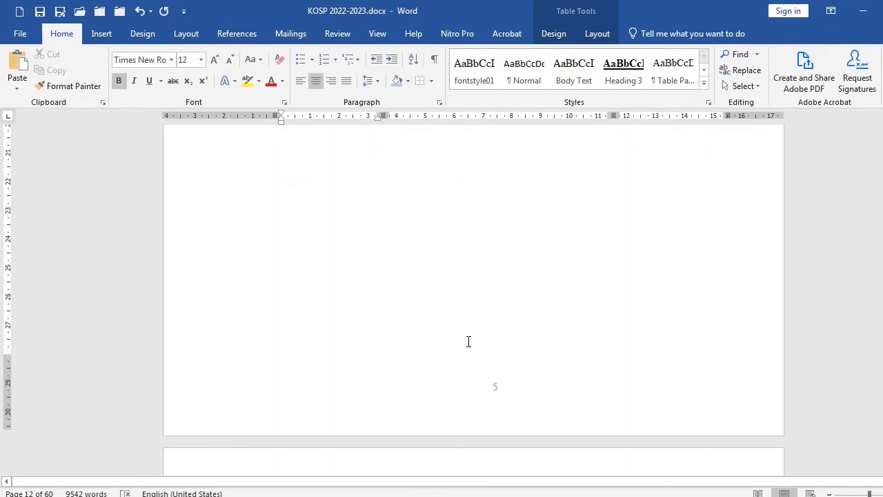
scroll(483, 324, "down", 5)
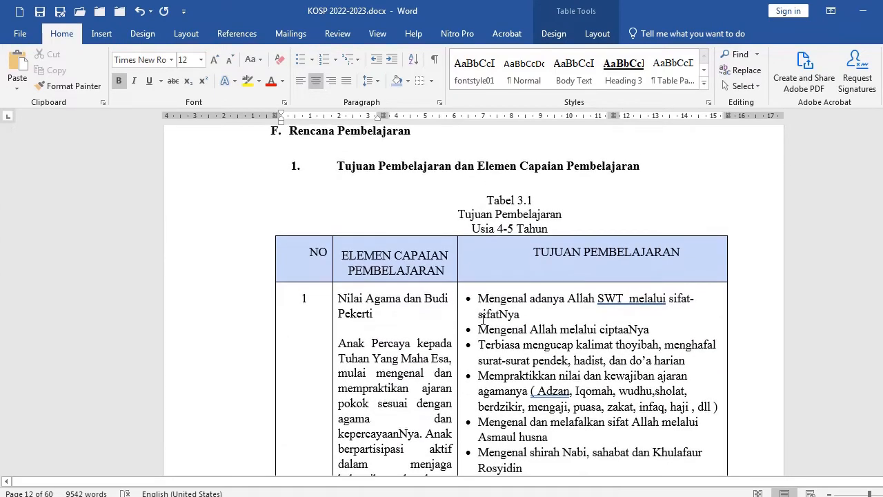
scroll(487, 343, "up", 3)
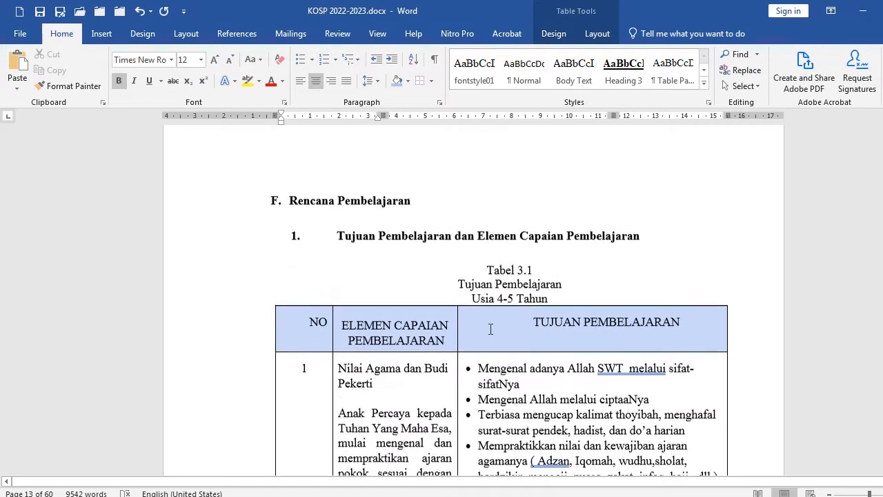
left_click(243, 209)
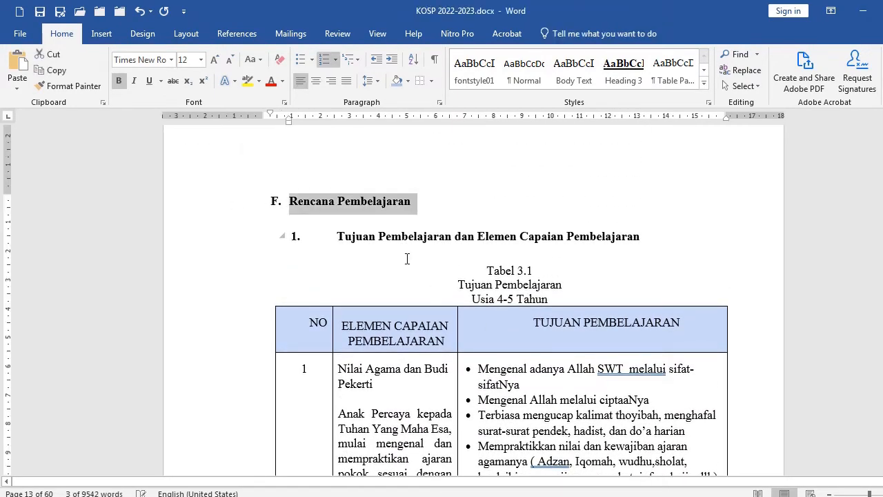
left_click(208, 238)
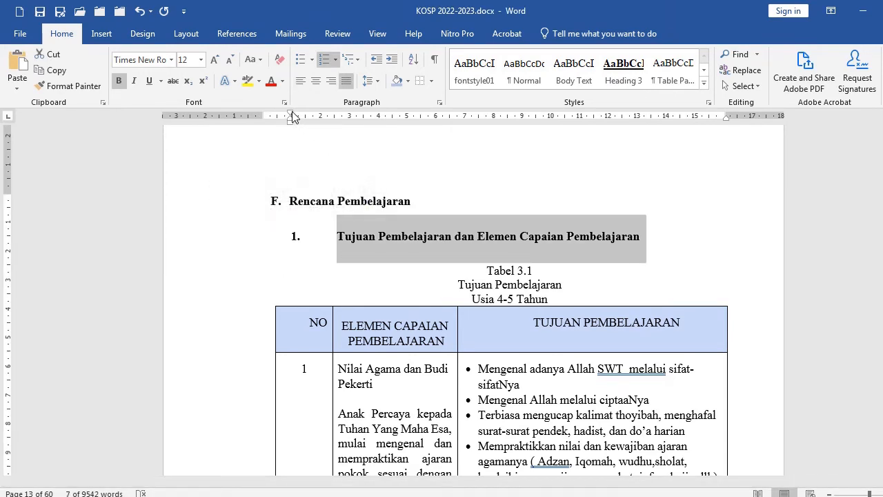
left_click_drag(293, 117, 319, 123)
Scroll through Tabel 3.1 to examine its layout and spacing
scroll(519, 275, "down", 1)
left_click(504, 234)
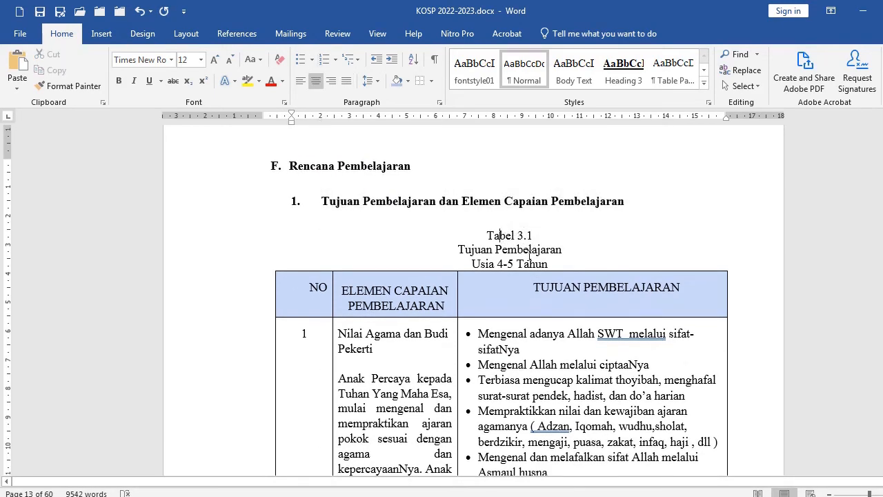
scroll(319, 247, "down", 3)
left_click(292, 207)
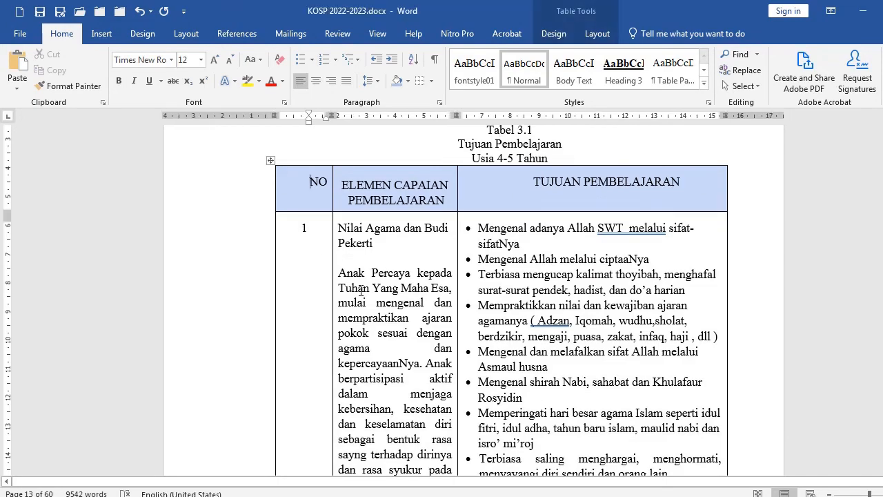
scroll(404, 307, "down", 11)
scroll(404, 307, "down", 20)
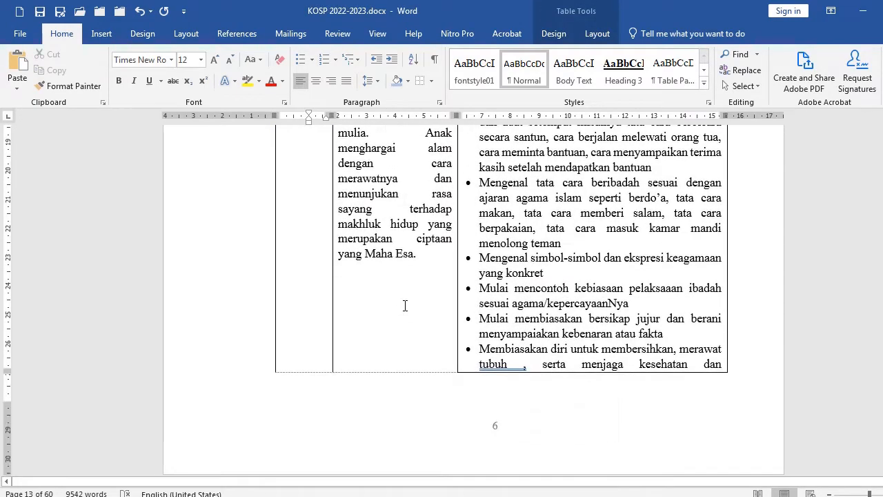
scroll(407, 308, "down", 14)
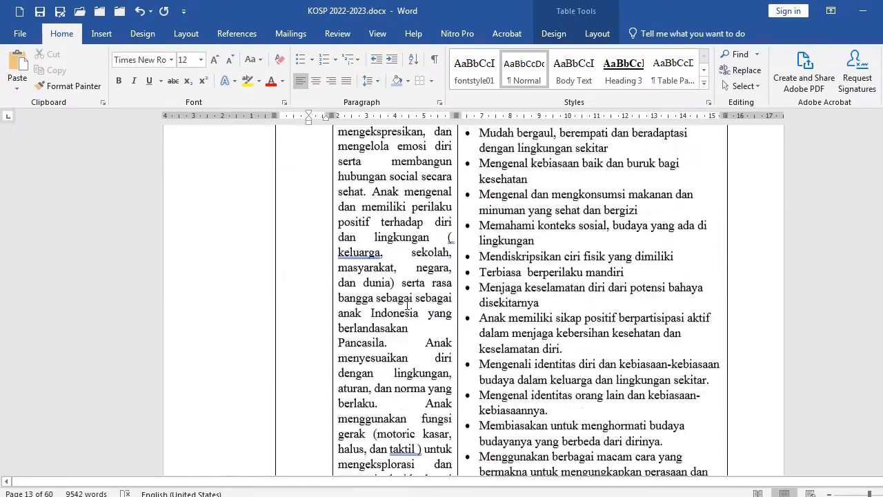
Scroll through Tabel 3.1 to examine how it continues across the page break onto the next page
scroll(414, 304, "up", 4)
scroll(414, 296, "up", 19)
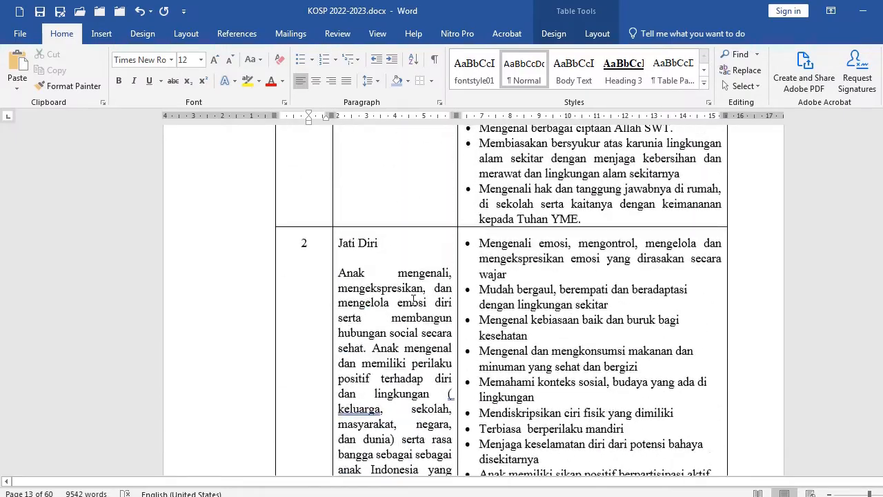
scroll(410, 309, "up", 20)
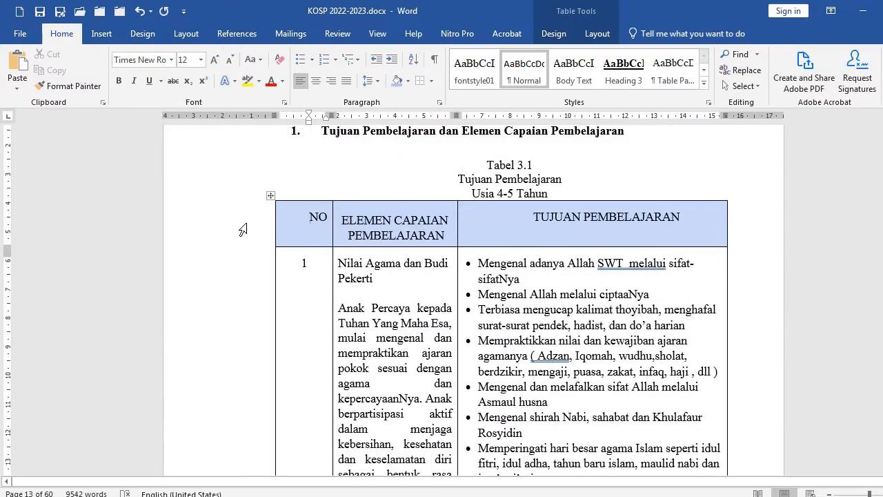
left_click(243, 230)
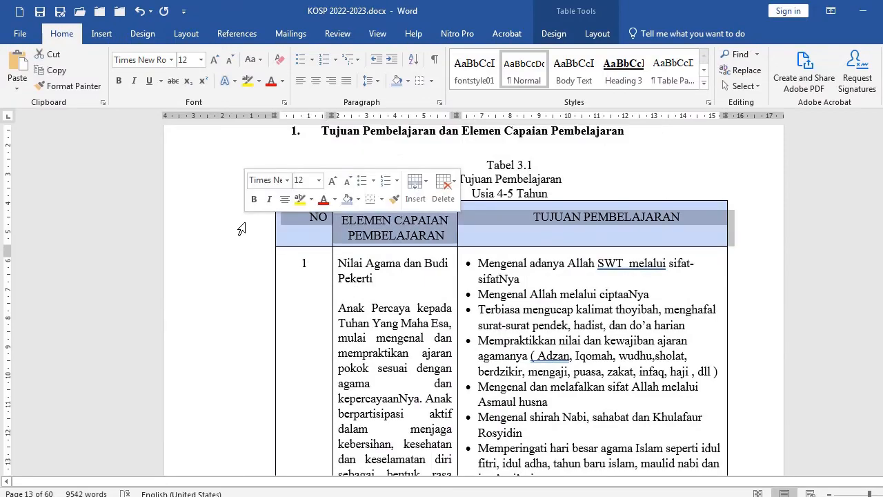
left_click(410, 308)
scroll(414, 303, "down", 18)
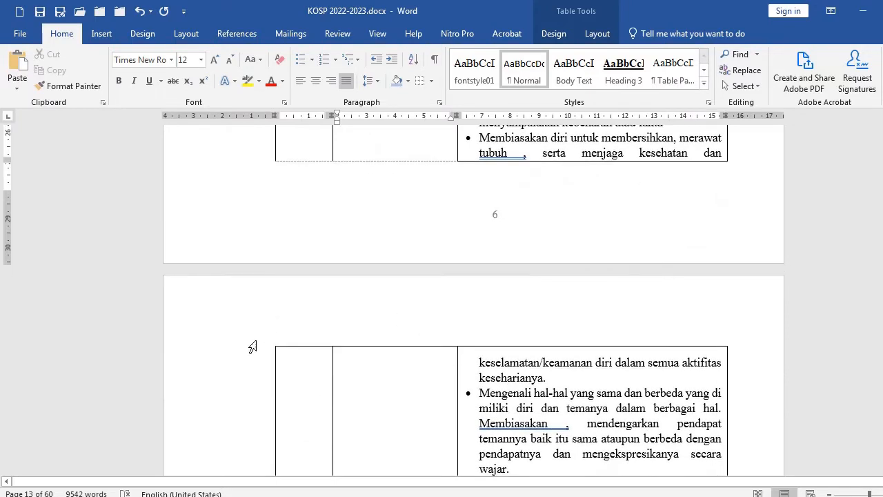
scroll(395, 385, "down", 3)
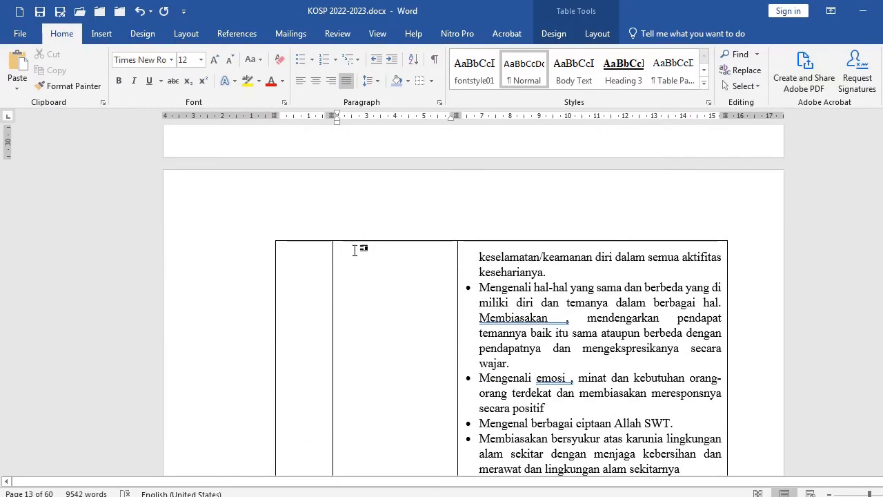
scroll(337, 169, "down", 1)
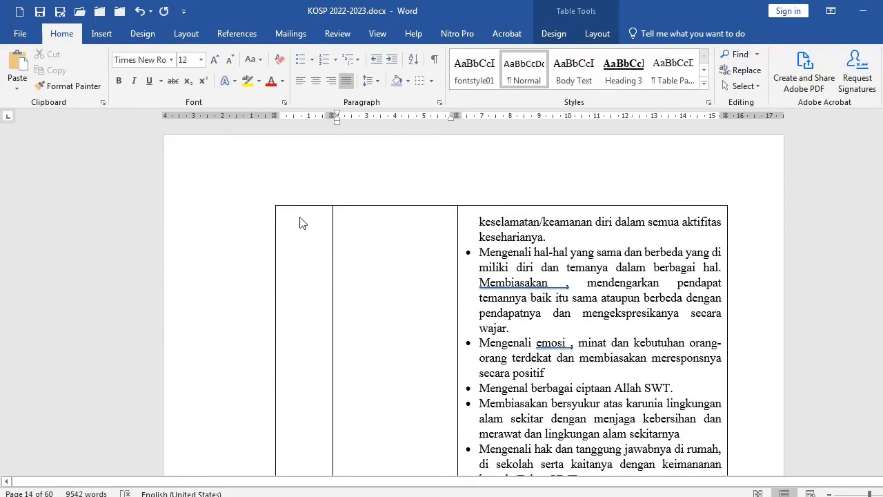
scroll(354, 268, "up", 6)
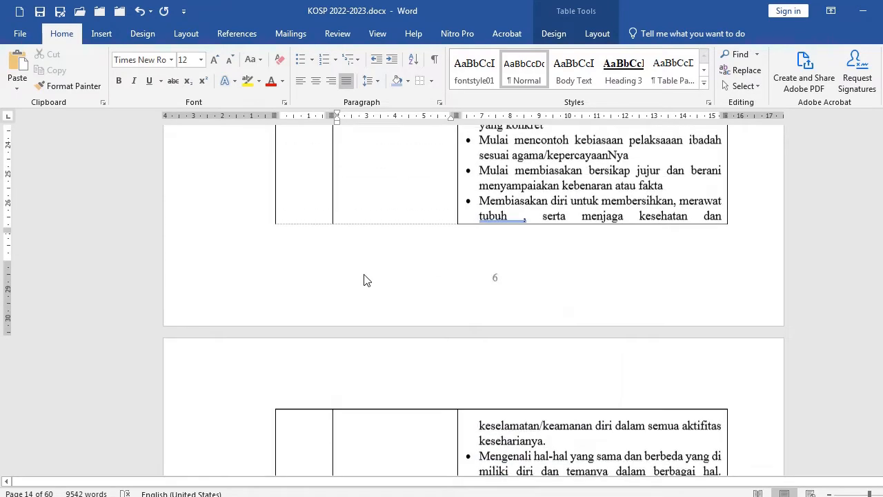
scroll(363, 278, "down", 3)
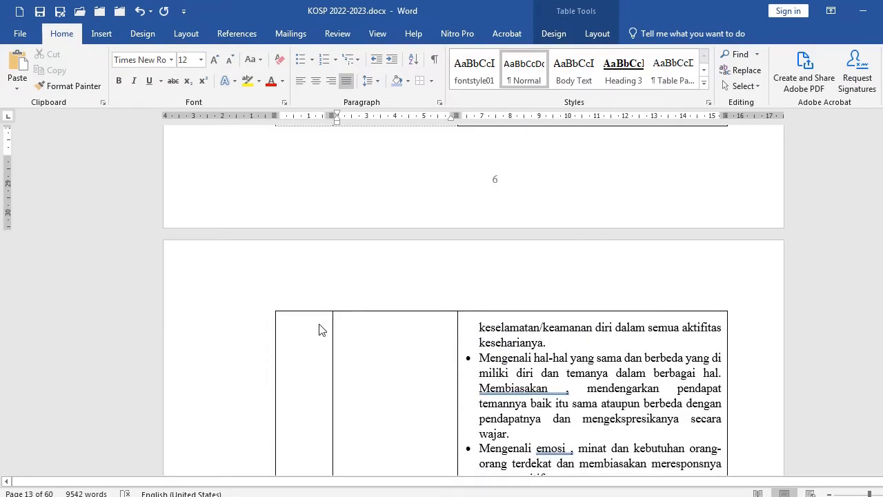
scroll(404, 256, "up", 10)
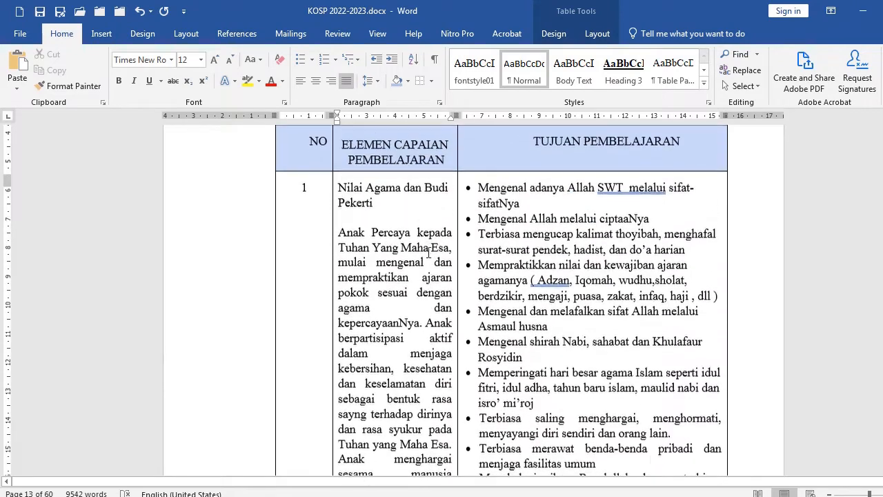
Select the header row of Tabel 3.1 and open its row settings in Table Properties
left_click(211, 275)
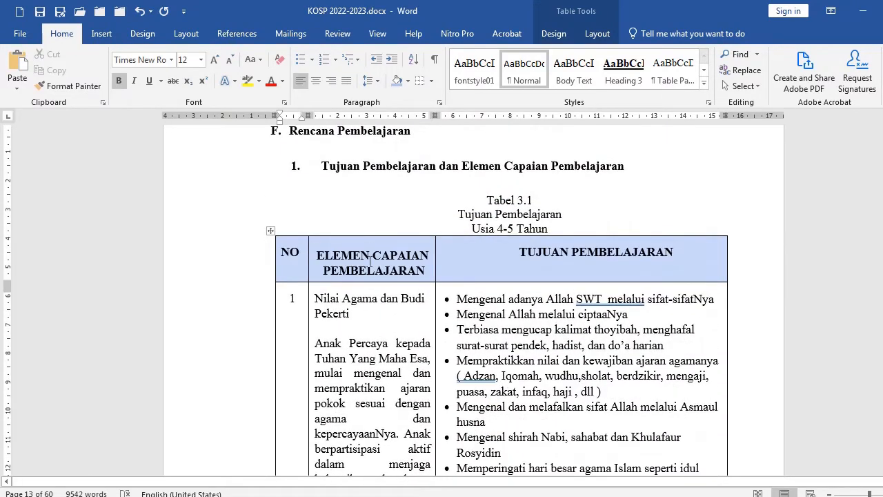
left_click(240, 259)
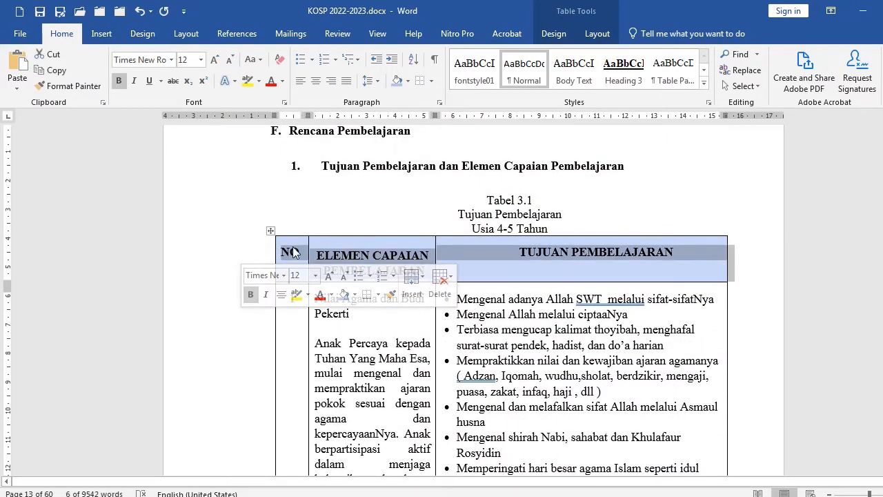
left_click(193, 251)
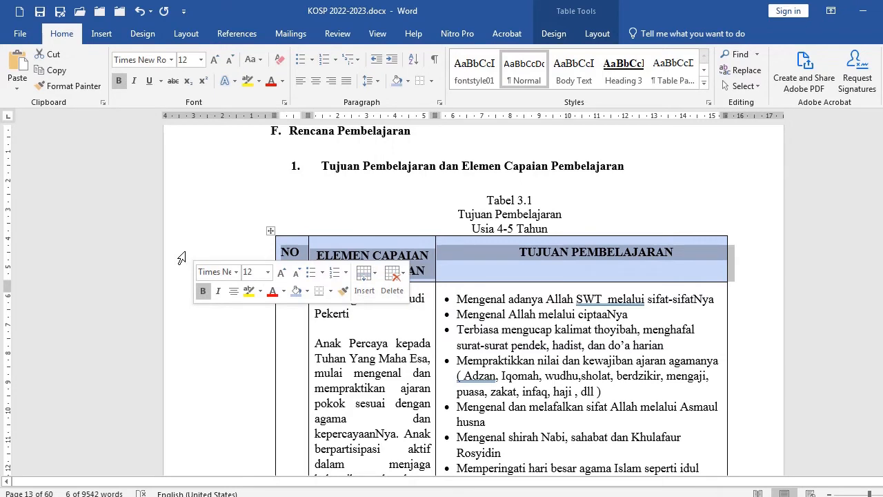
left_click(187, 255)
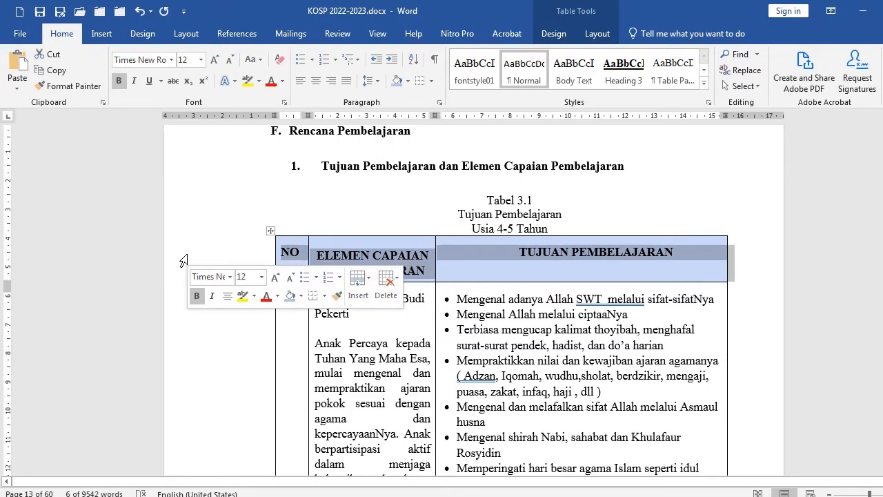
right_click(321, 257)
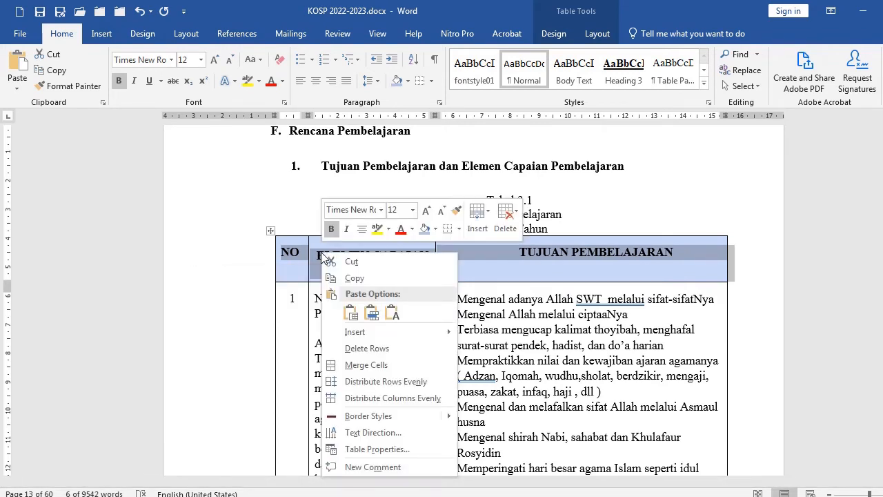
left_click(362, 450)
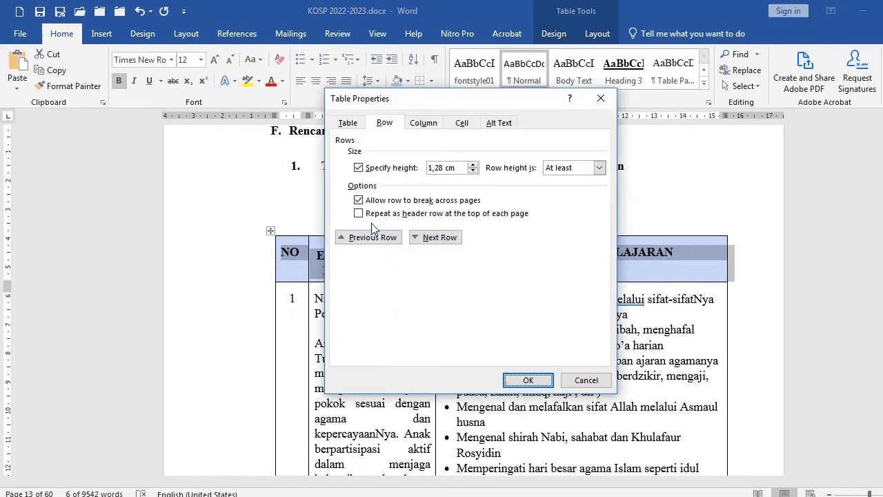
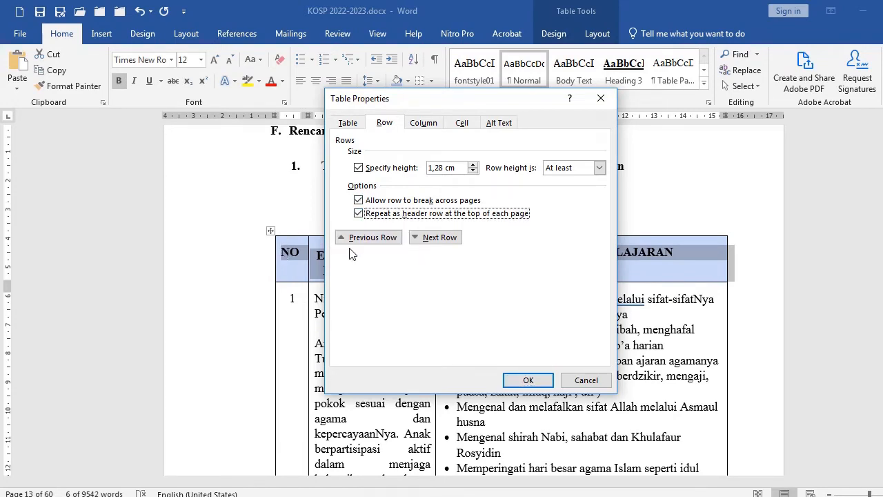
Close the row settings and scroll through Tabel 3.1 to examine its header row on each continued page
left_click(519, 379)
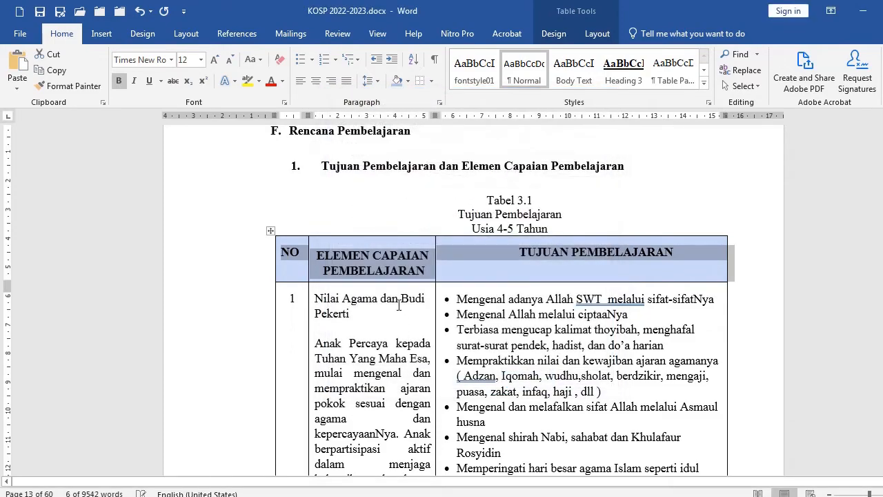
scroll(397, 301, "down", 15)
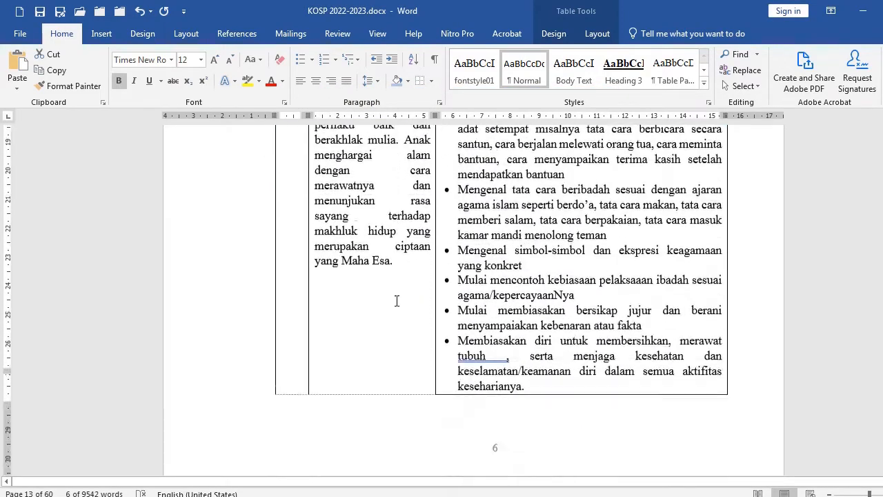
scroll(397, 300, "down", 4)
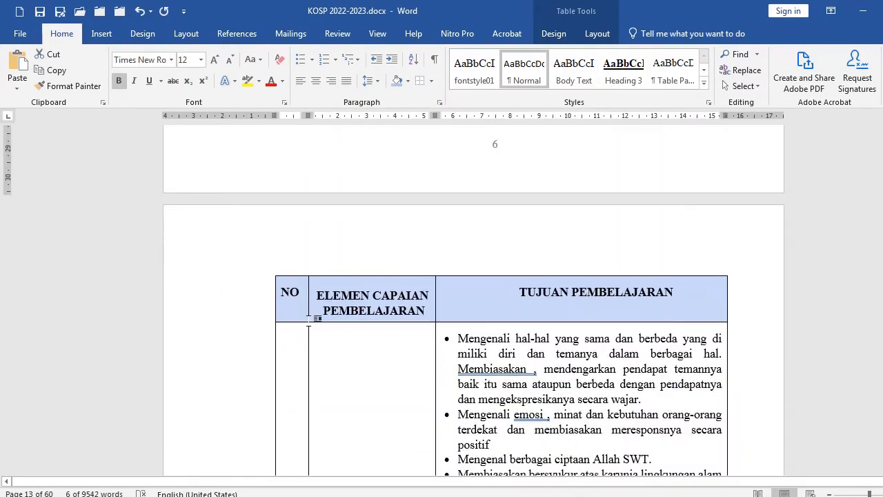
scroll(366, 332, "down", 20)
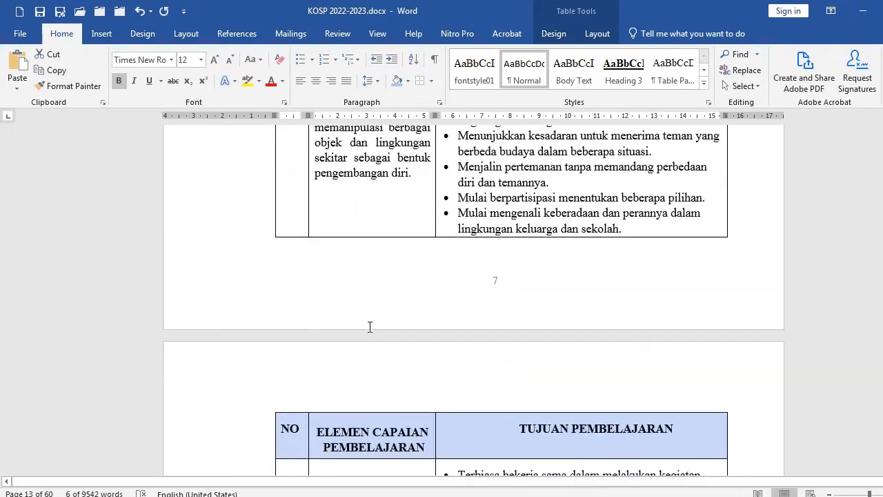
scroll(370, 327, "down", 4)
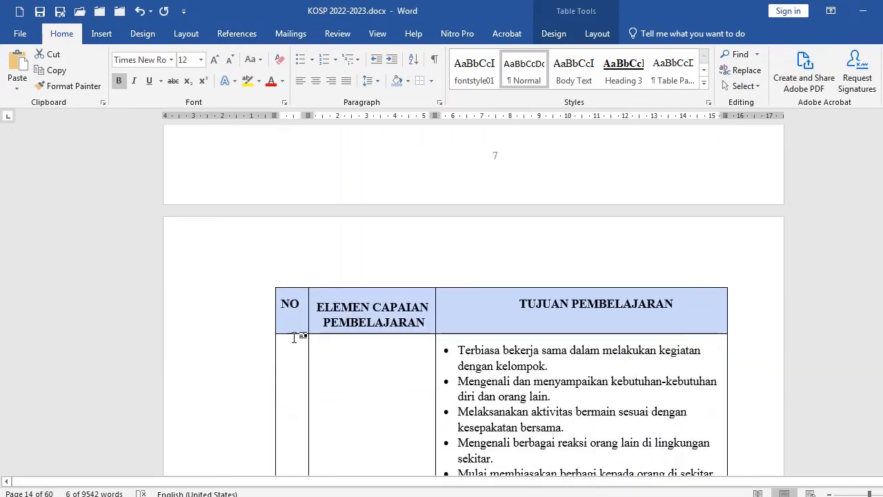
scroll(374, 304, "down", 20)
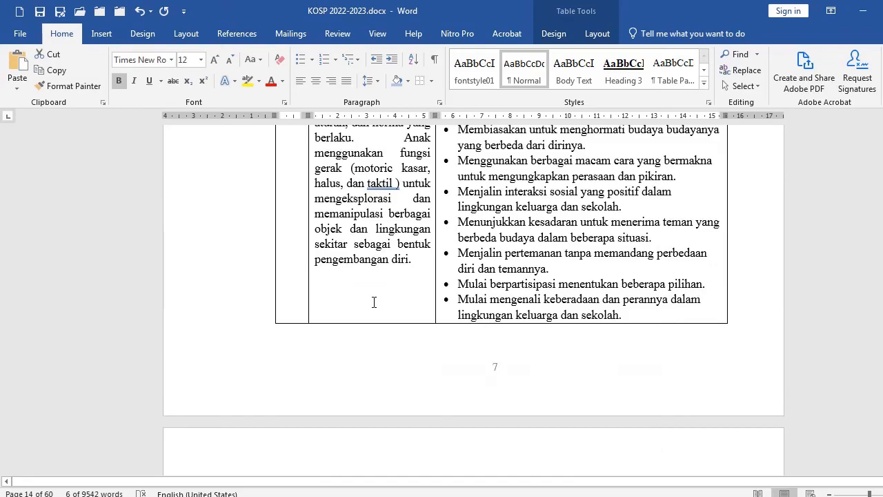
scroll(373, 302, "up", 20)
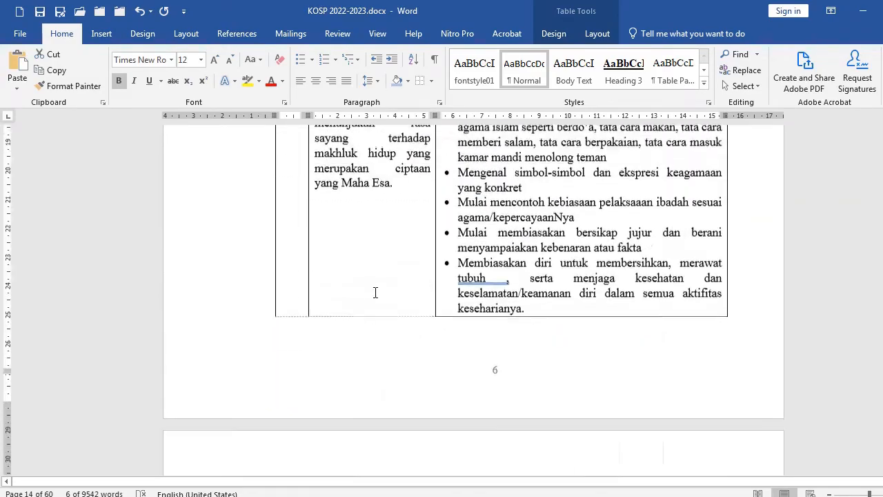
scroll(376, 293, "up", 15)
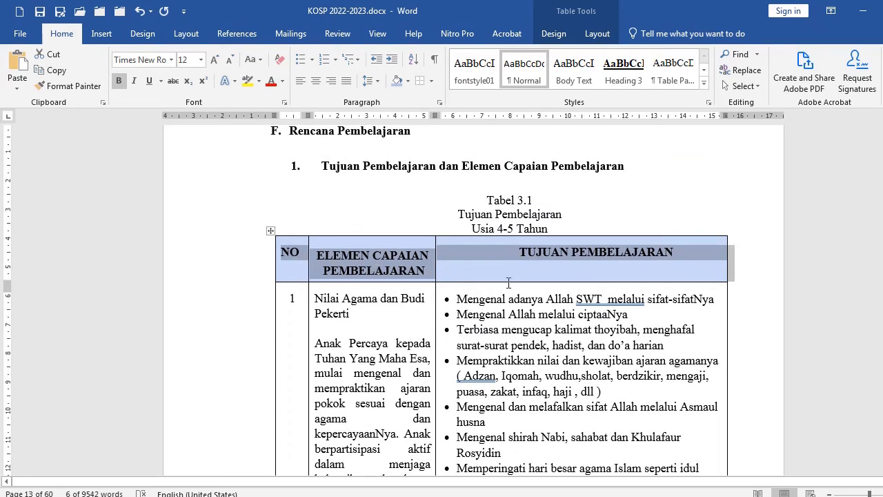
Center the header row text of Tabel 3.1 horizontally and vertically within its cells
left_click(596, 38)
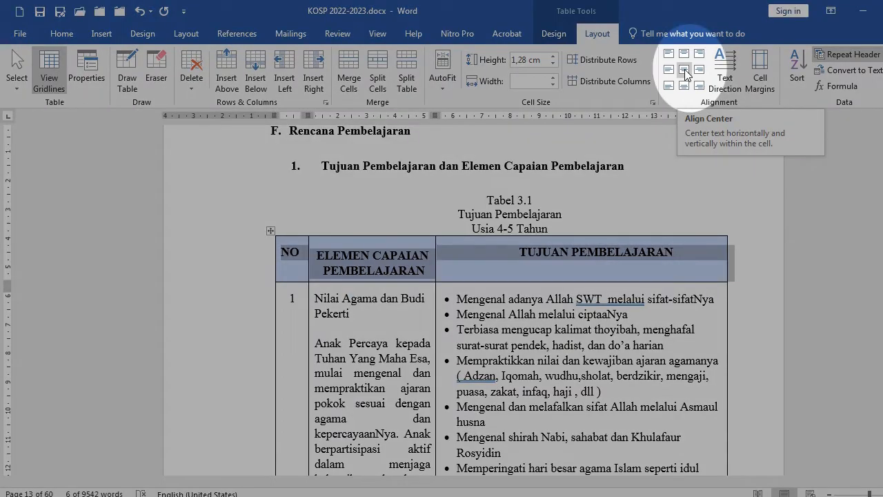
left_click(685, 71)
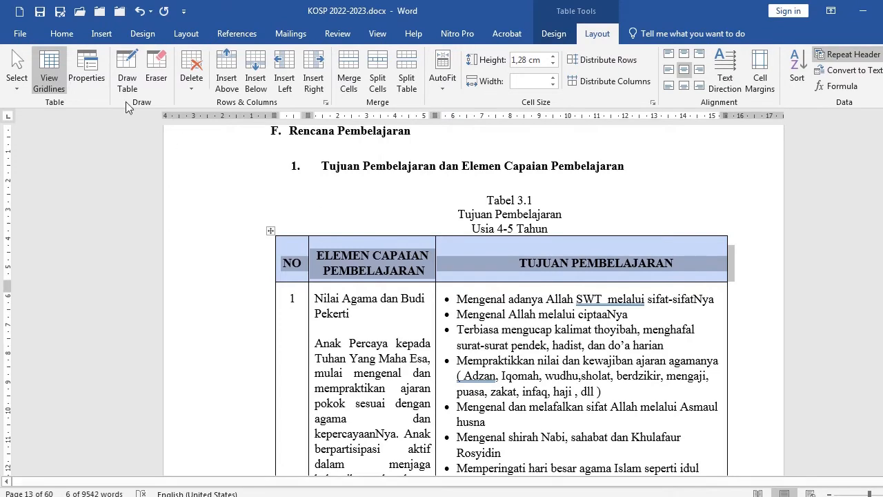
left_click(61, 33)
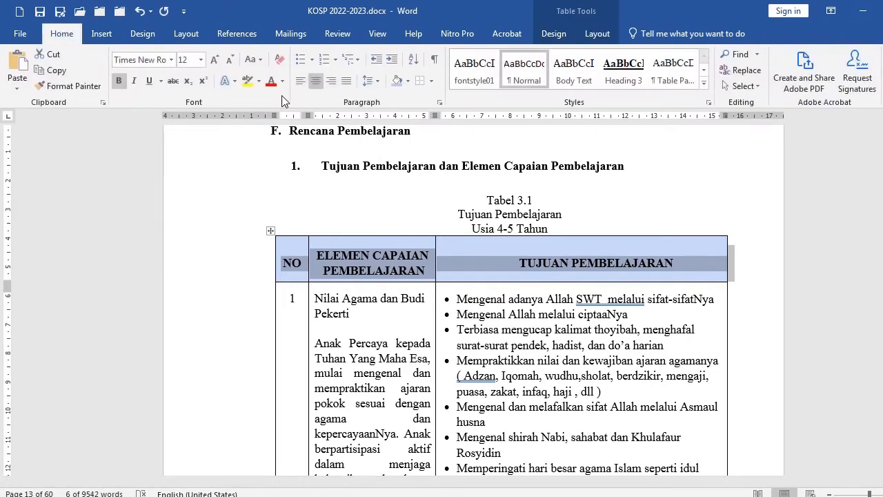
left_click(376, 81)
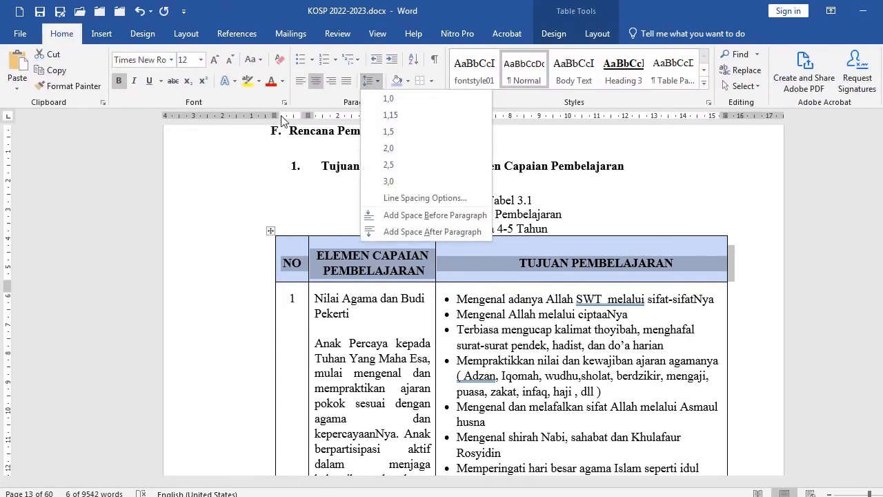
left_click(435, 214)
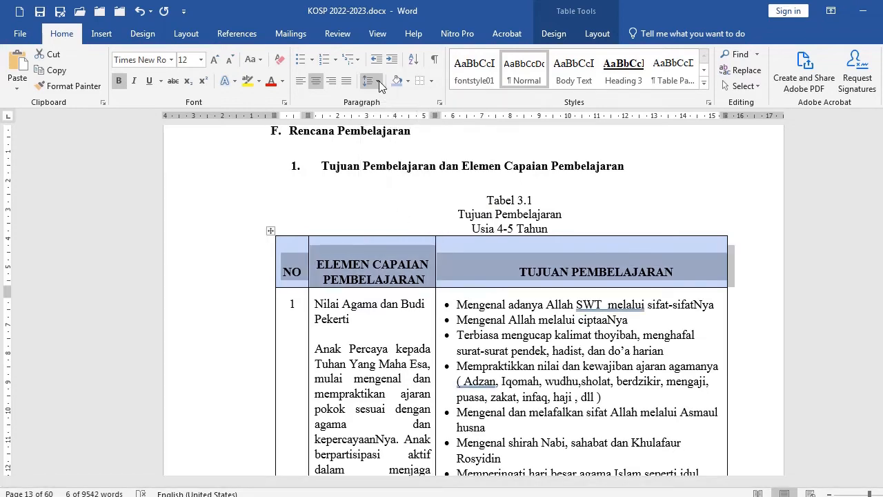
left_click(379, 81)
left_click(386, 215)
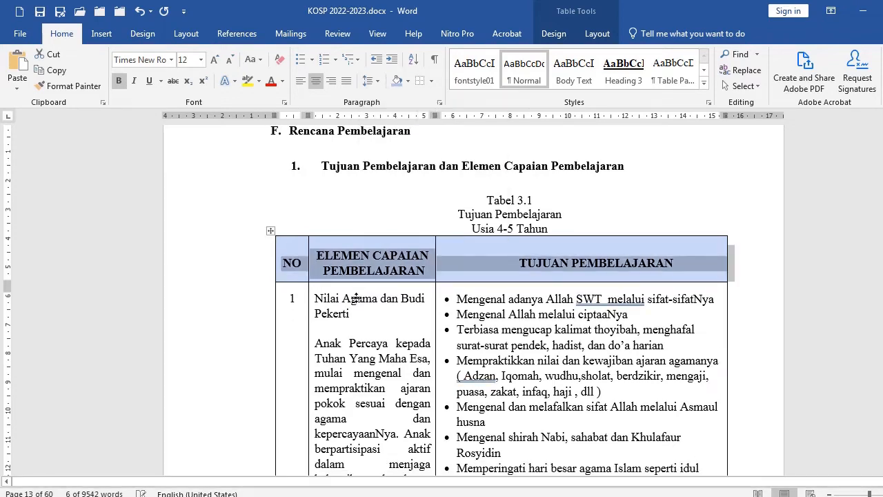
Select the header row of Tabel 3.2, center its text horizontally and vertically in the cells, and make it bold
left_click(375, 271)
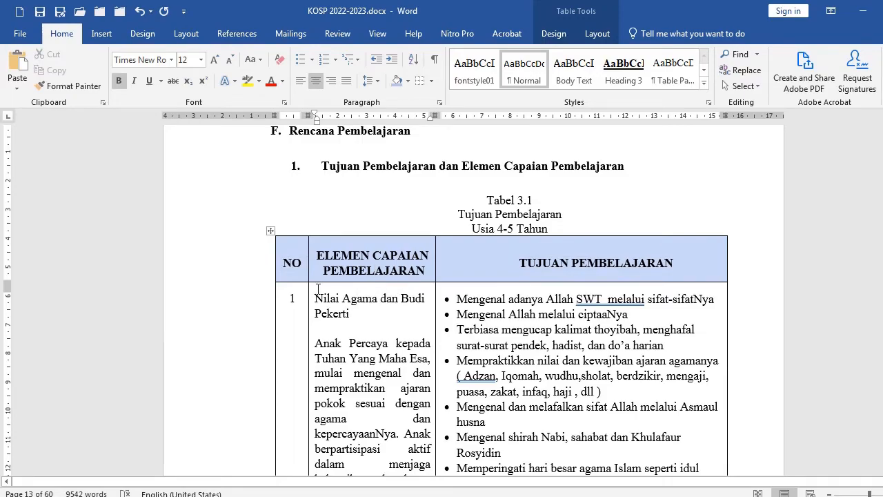
scroll(408, 290, "down", 8)
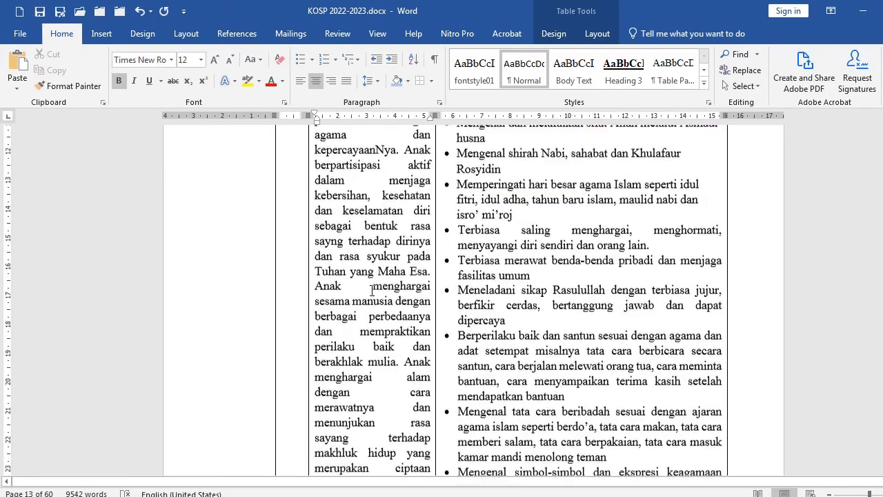
scroll(372, 290, "down", 20)
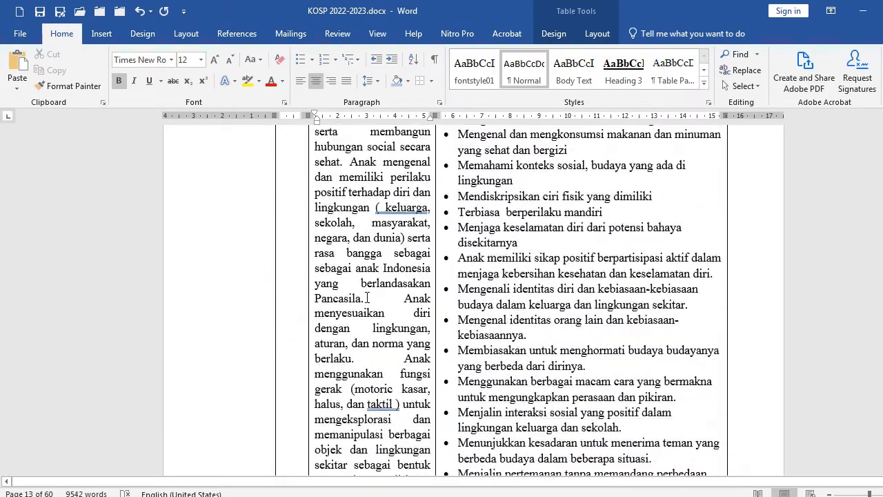
scroll(367, 298, "down", 20)
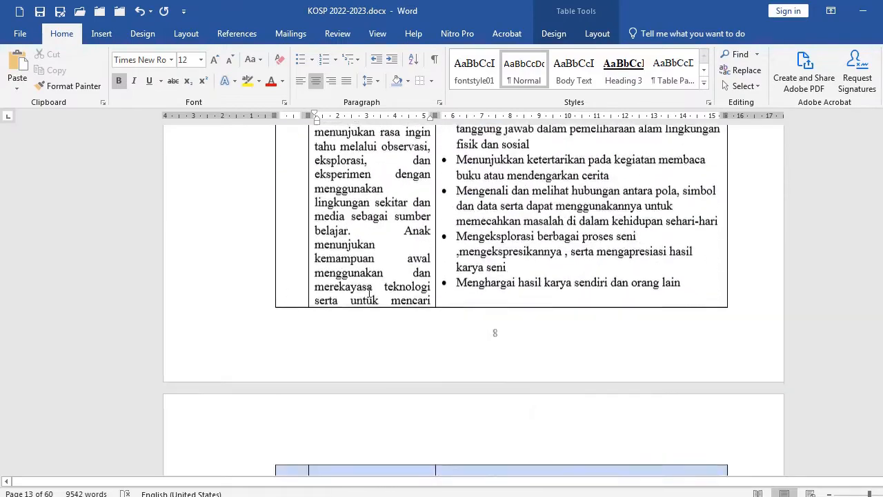
scroll(369, 294, "down", 10)
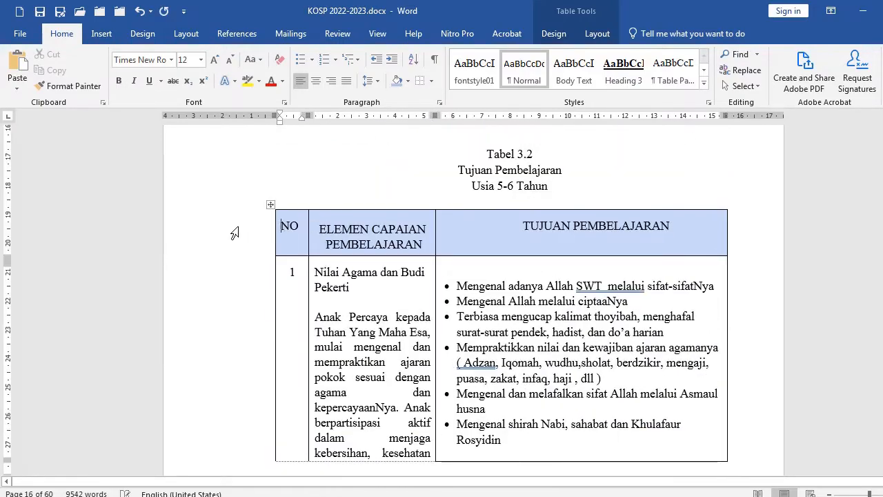
left_click(234, 233)
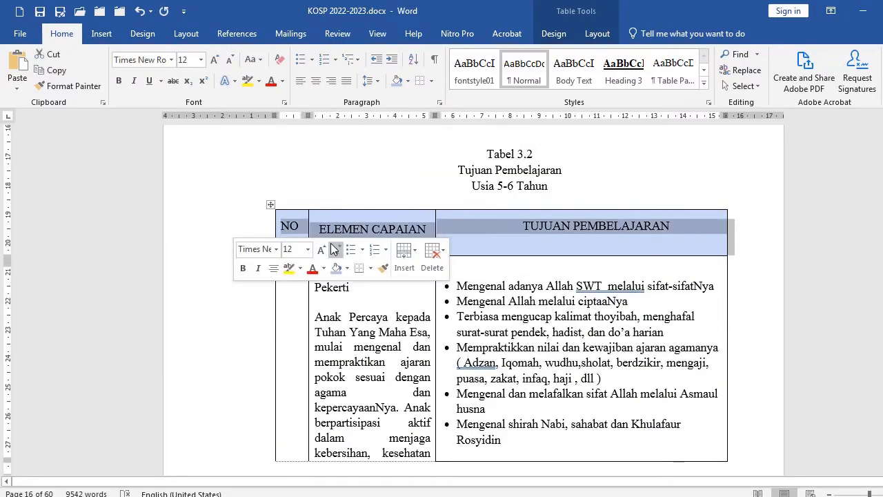
left_click(596, 34)
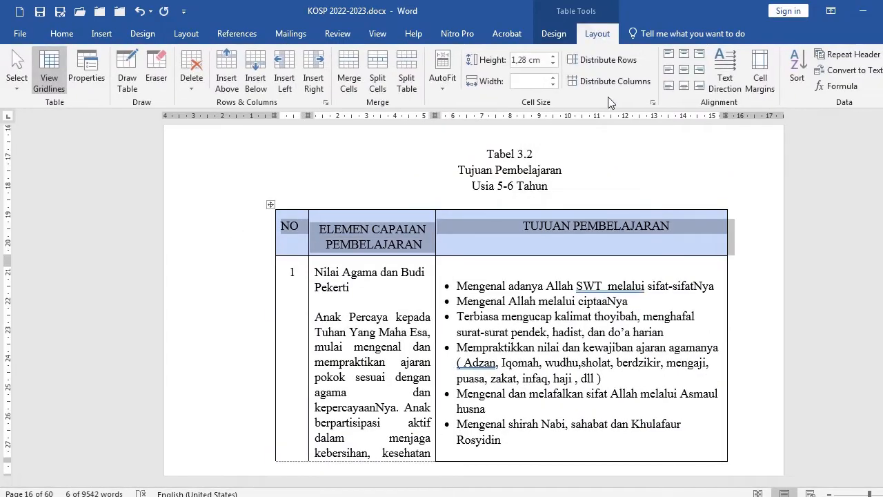
left_click(688, 71)
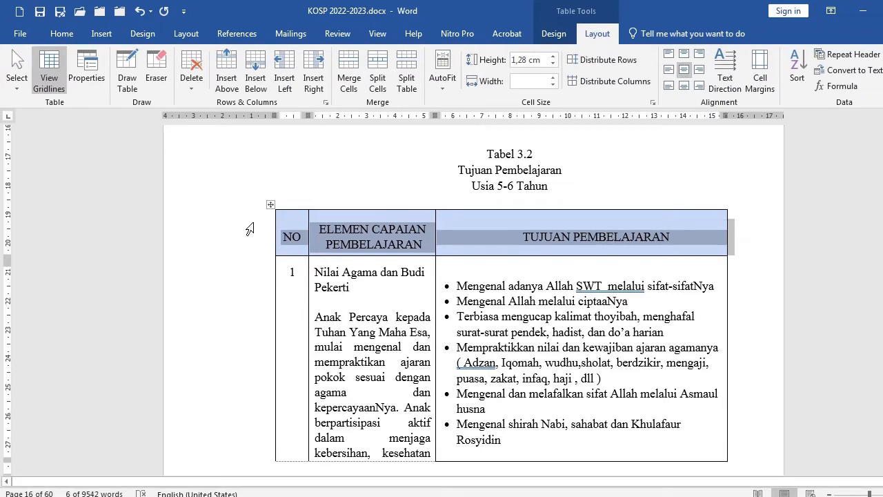
left_click(61, 33)
left_click(119, 81)
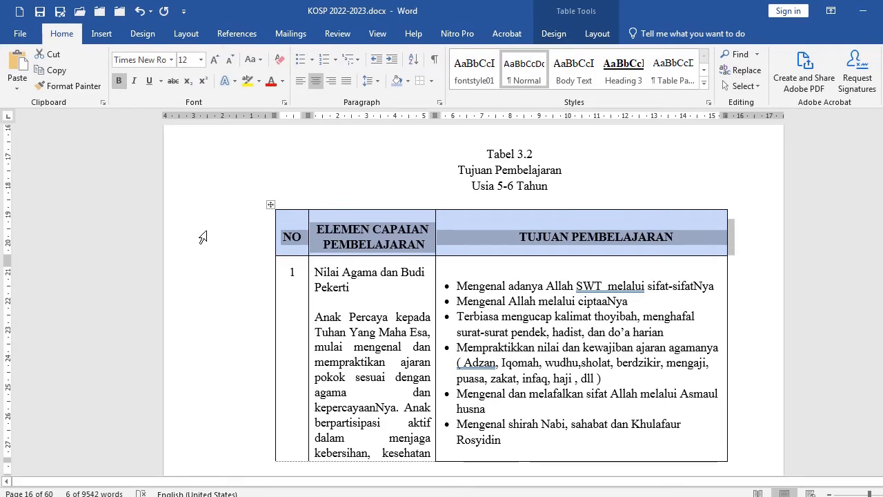
Set Tabel 3.2's header row to repeat at the top of each page in Table Properties
right_click(202, 232)
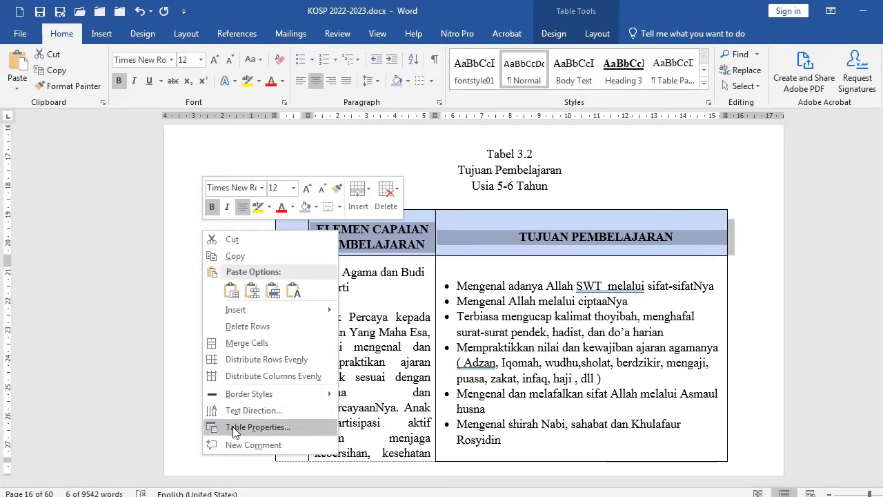
left_click(256, 427)
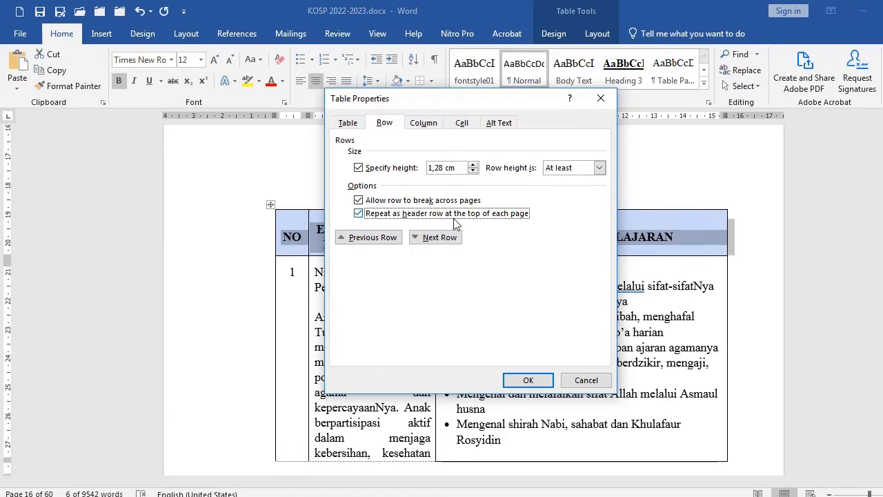
left_click(526, 381)
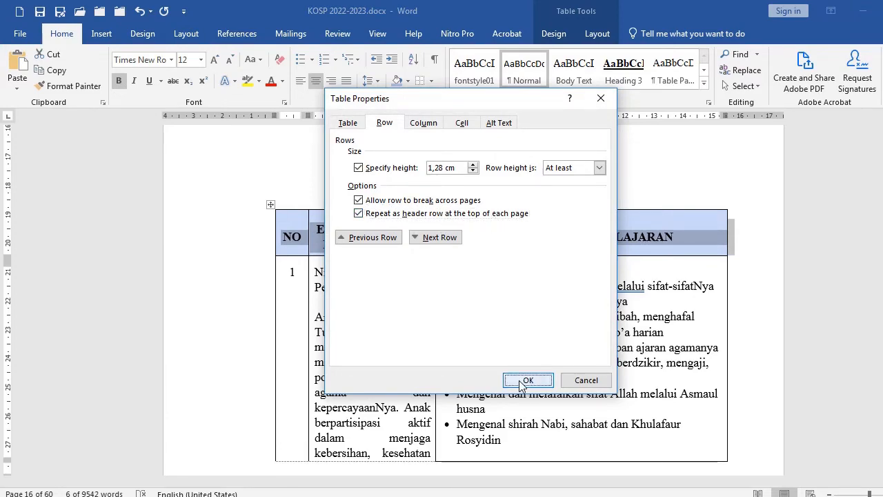
Turn off the specified row height for the tall row of Tabel 3.2 that leaves an empty gap on page 18
scroll(437, 316, "down", 10)
scroll(429, 288, "down", 18)
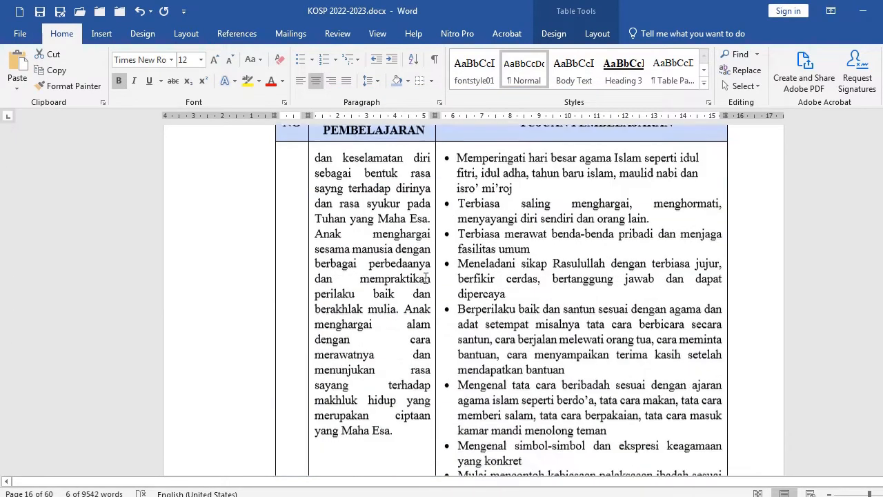
scroll(421, 304, "down", 15)
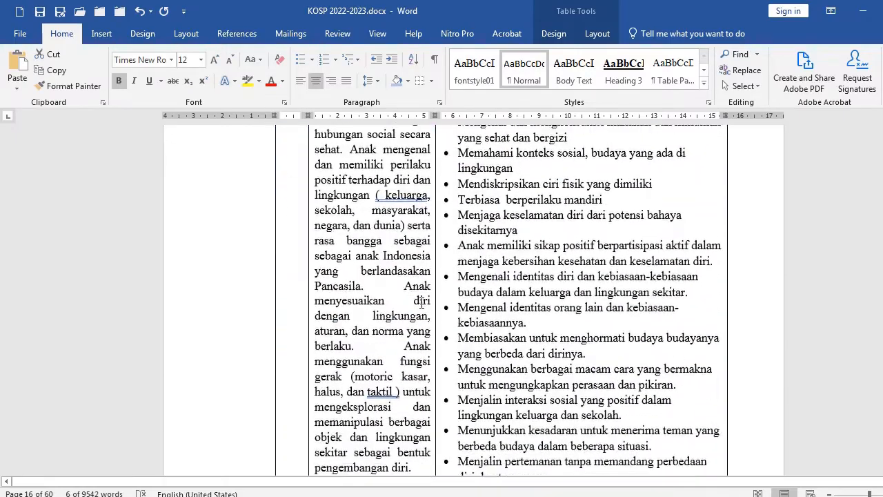
scroll(422, 308, "down", 15)
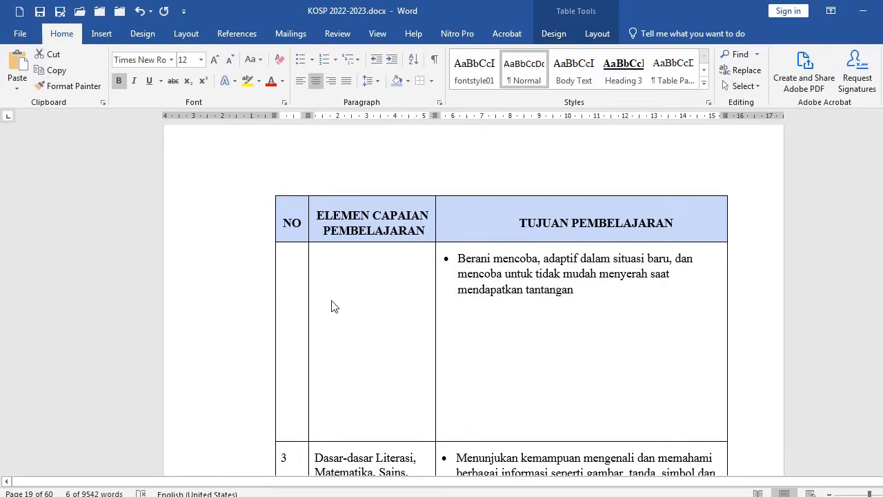
left_click(214, 298)
scroll(518, 306, "up", 12)
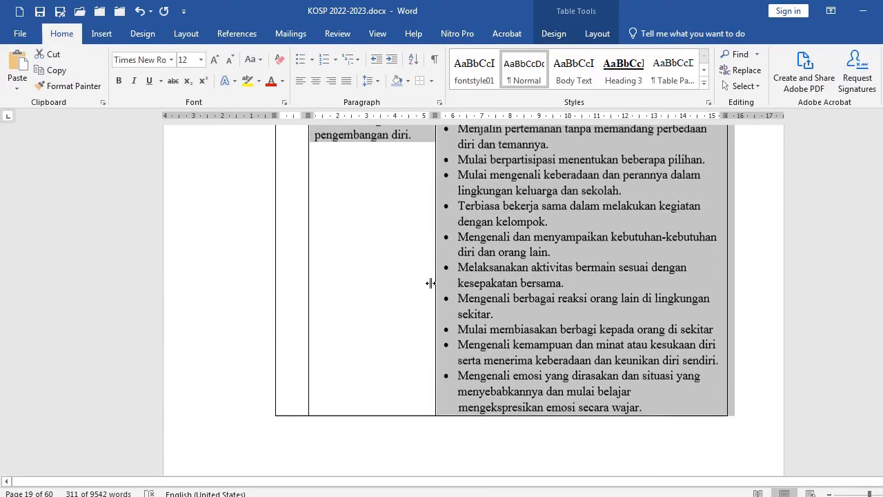
scroll(396, 287, "up", 5)
scroll(387, 288, "down", 20)
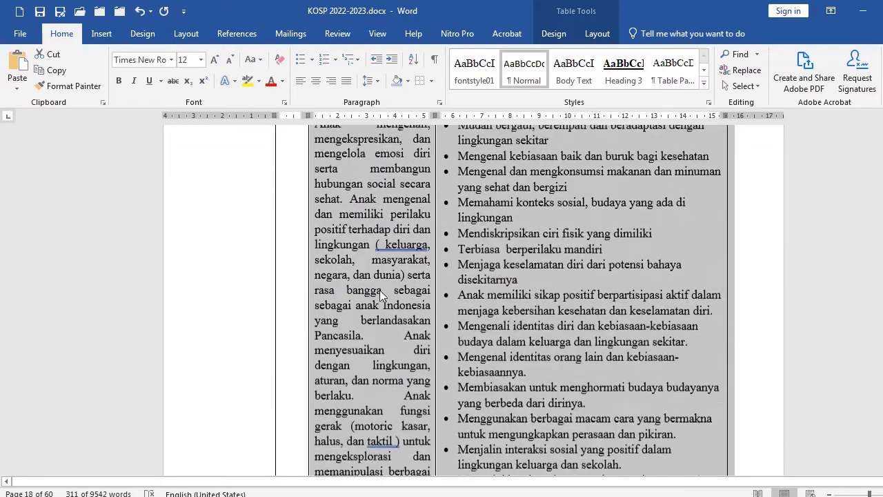
scroll(380, 290, "down", 3)
scroll(486, 272, "up", 2)
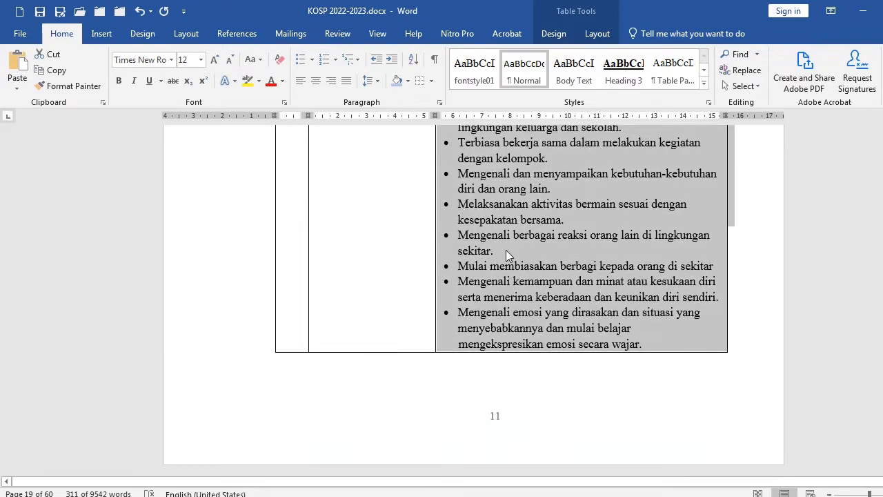
right_click(505, 250)
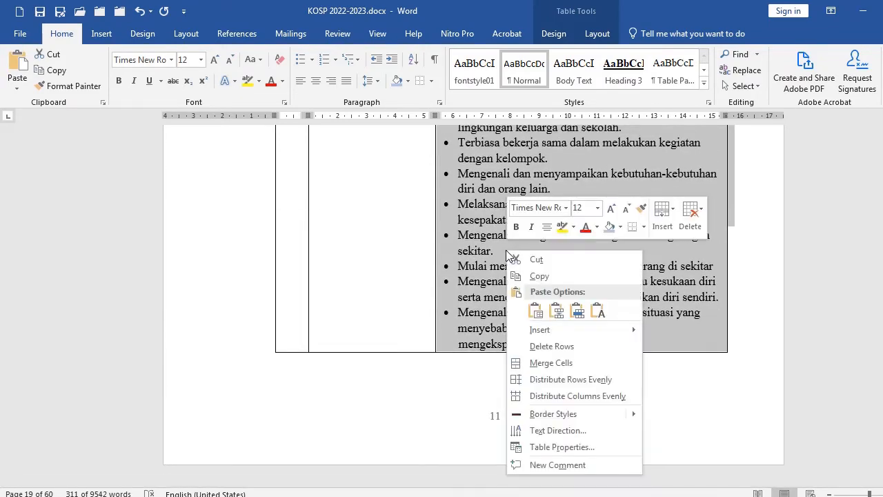
left_click(560, 446)
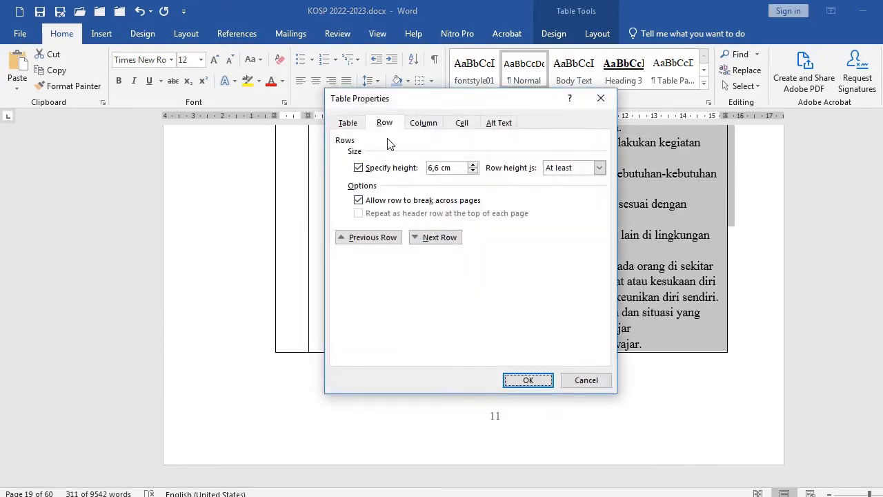
left_click(358, 168)
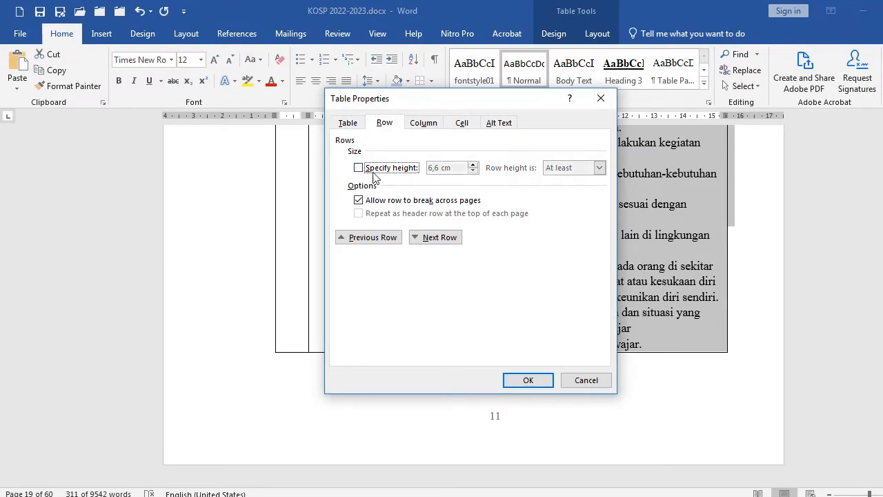
left_click(526, 380)
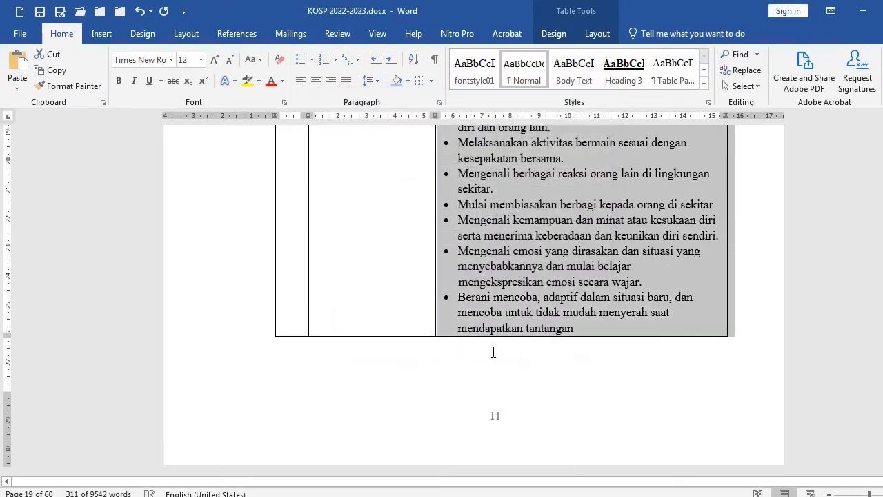
Turn off the specified row height for the last row of Tabel 3.2 at the top of page 20
scroll(493, 349, "down", 5)
scroll(497, 342, "up", 3)
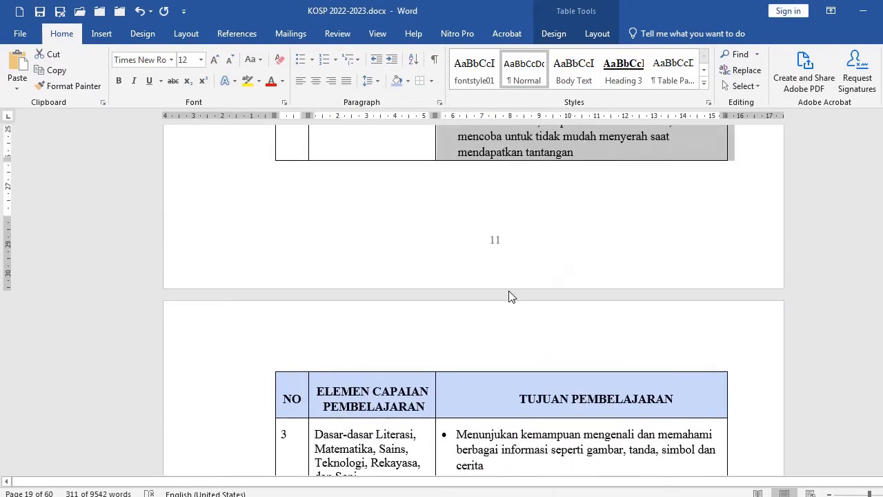
scroll(508, 296, "down", 7)
scroll(488, 359, "down", 15)
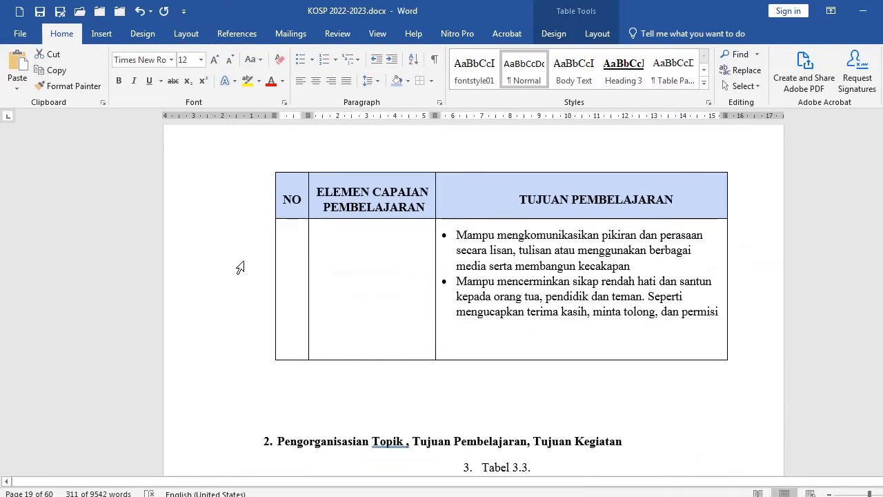
left_click(439, 349)
right_click(474, 304)
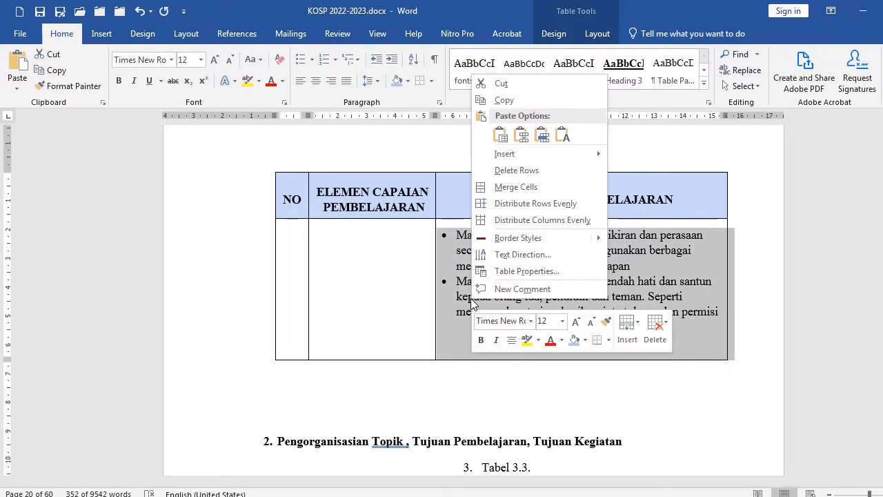
left_click(514, 271)
left_click(376, 174)
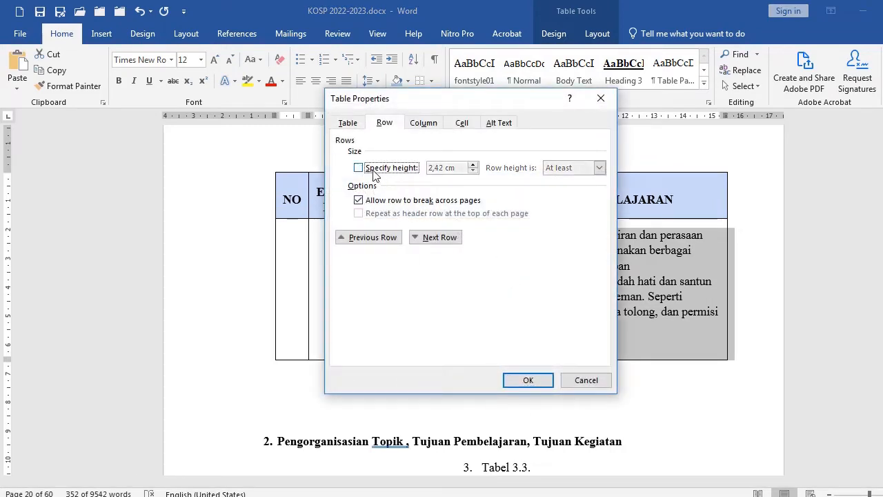
left_click_drag(421, 102, 642, 83)
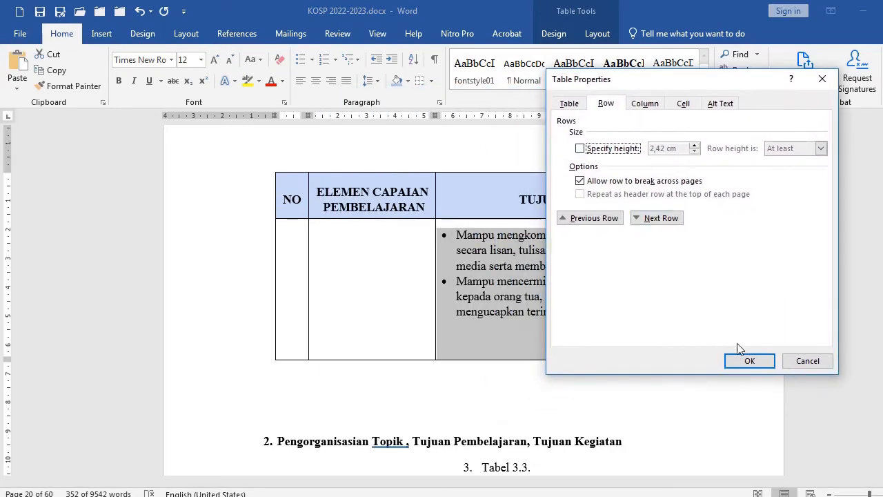
left_click(743, 362)
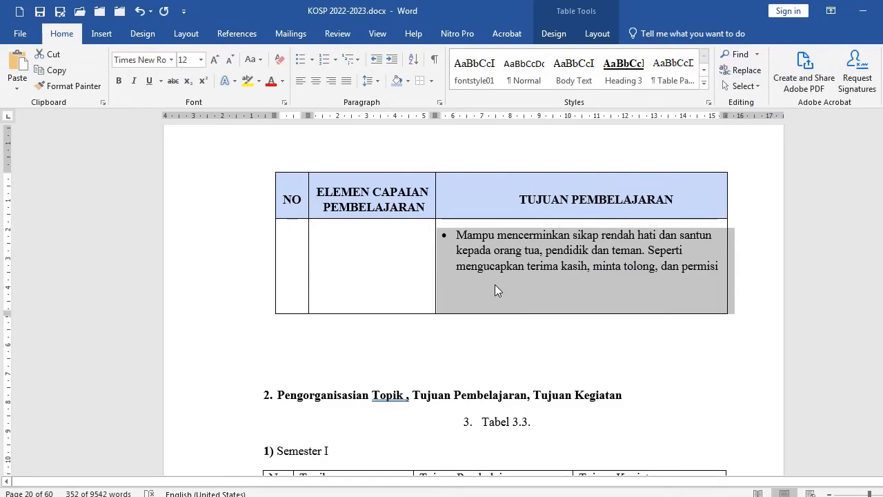
Delete the empty paragraph after the last bullet in Tabel 3.2's final learning-objective cell
scroll(497, 289, "up", 3)
scroll(505, 312, "up", 10)
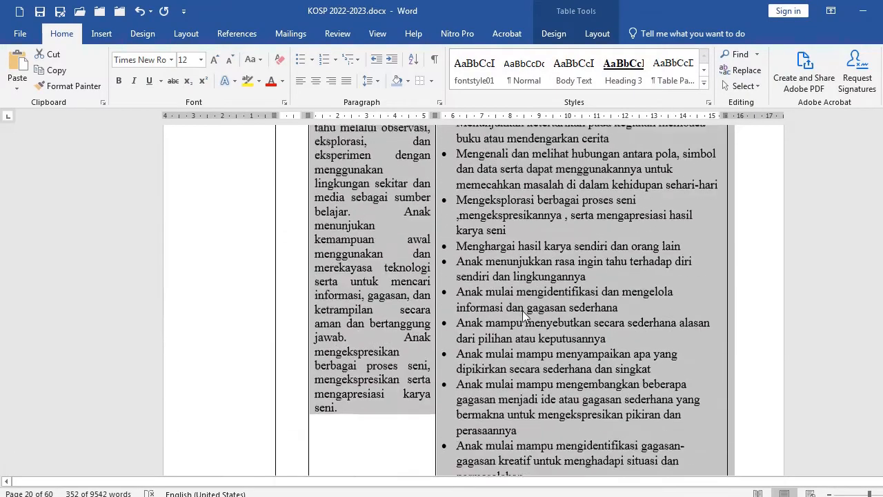
scroll(522, 310, "up", 6)
scroll(523, 310, "down", 7)
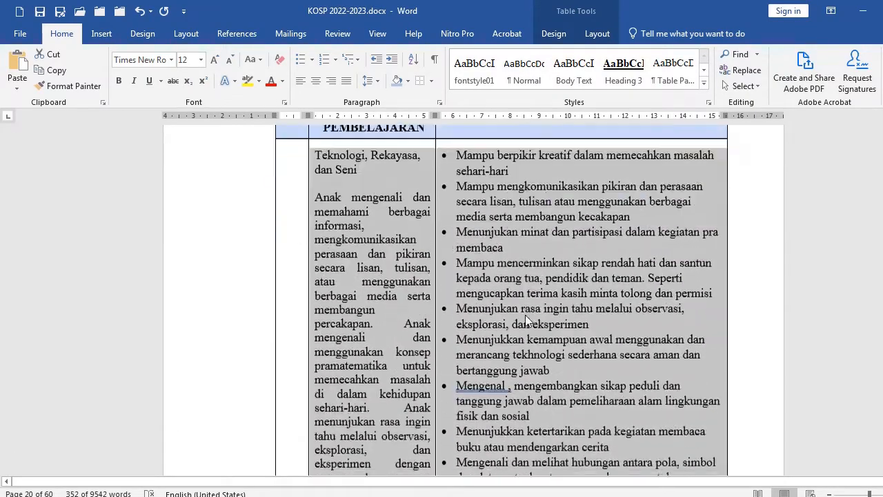
scroll(525, 315, "down", 12)
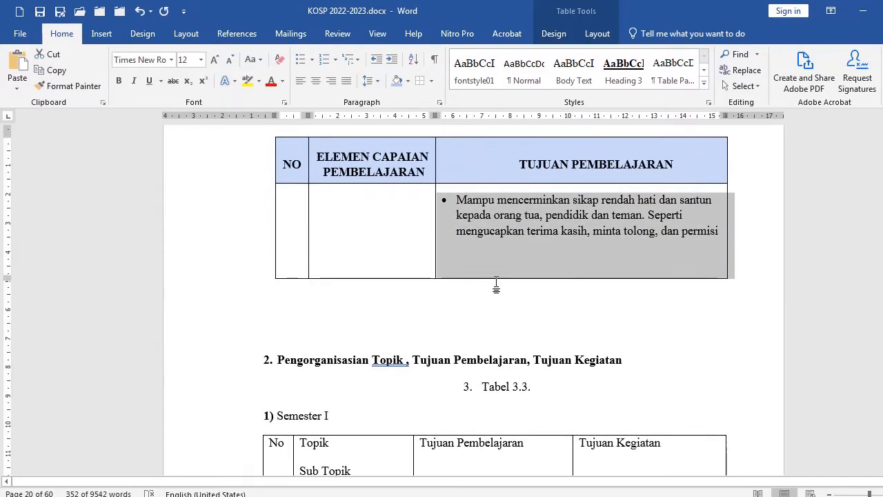
left_click(488, 270)
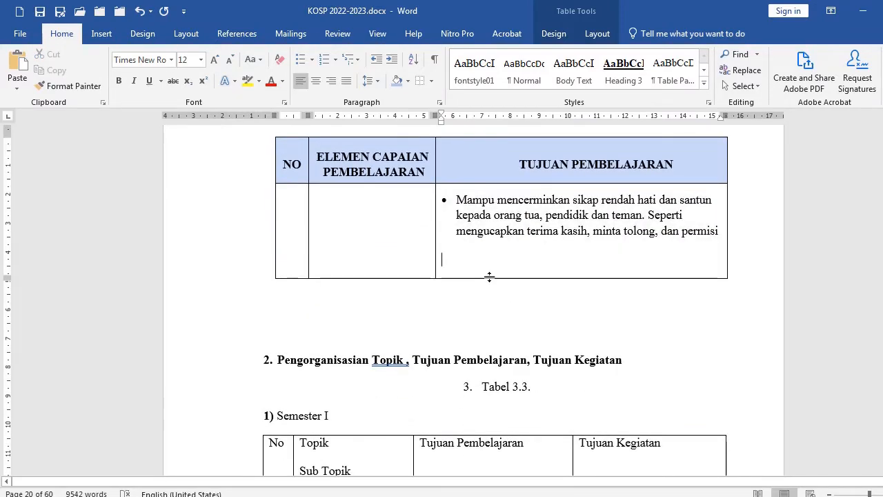
key("BackSpace")
Delete the blank lines between Tabel 3.2 and the heading "2. Pengorganisasian Topik, Tujuan Pembelajaran, Tujuan Kegiatan"
left_click(298, 259)
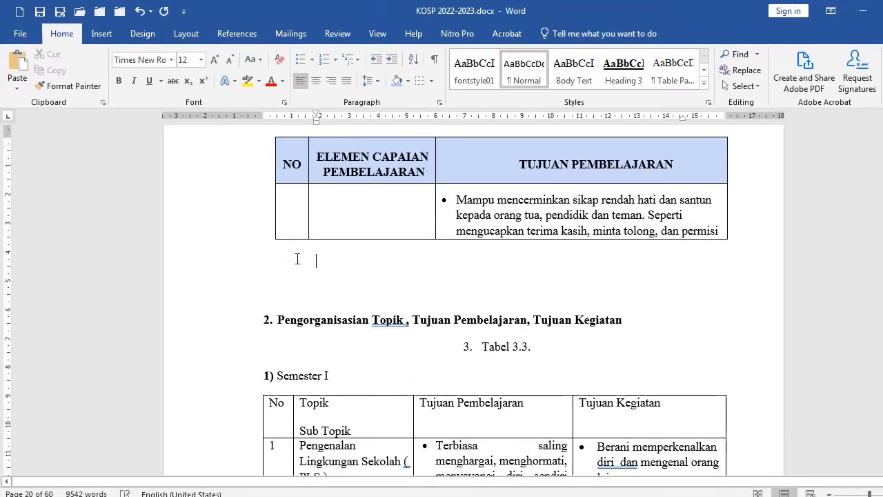
key("Delete")
key("Delete")
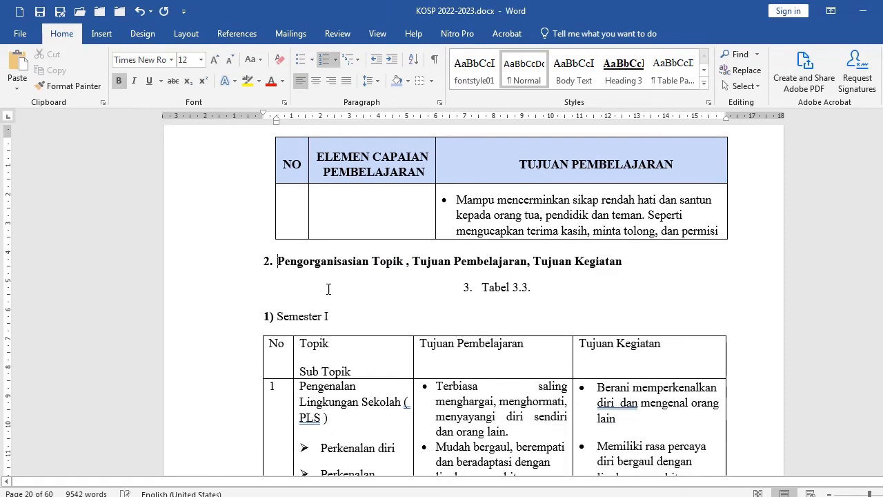
Select the section heading, the Tabel 3.3 caption and "1) Semester I", and remove the space before these paragraphs
left_click(402, 296)
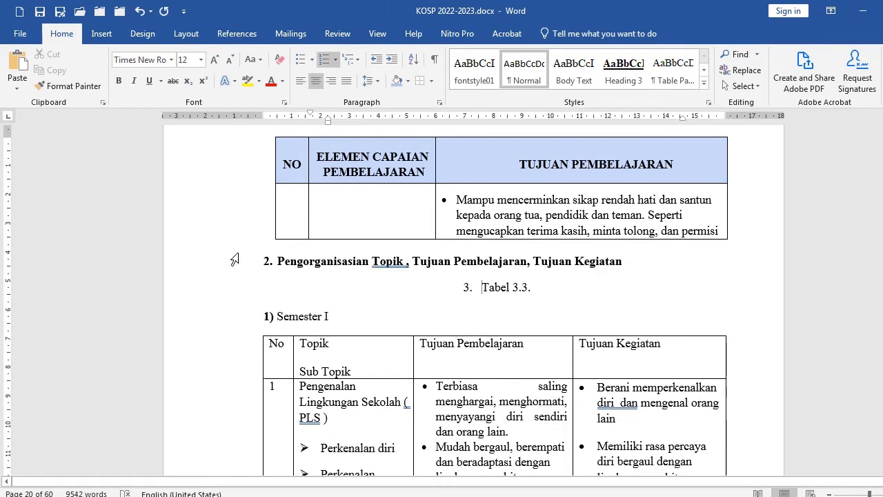
left_click_drag(234, 259, 221, 314)
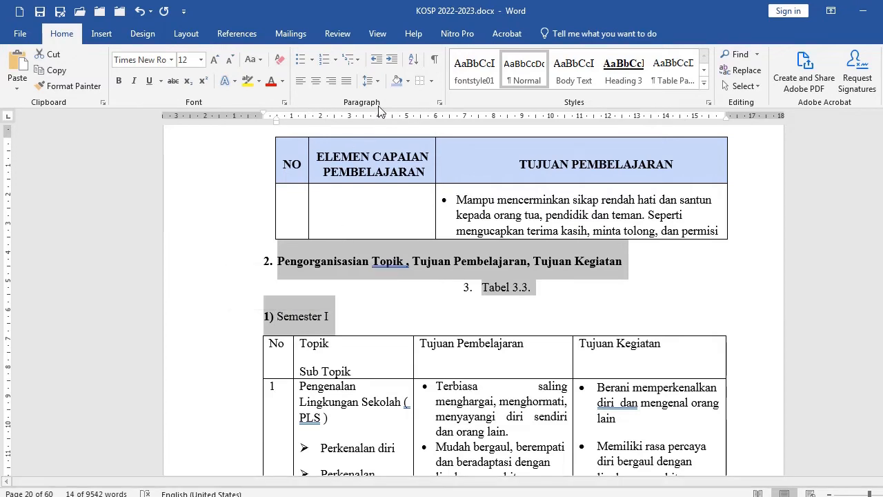
left_click(377, 81)
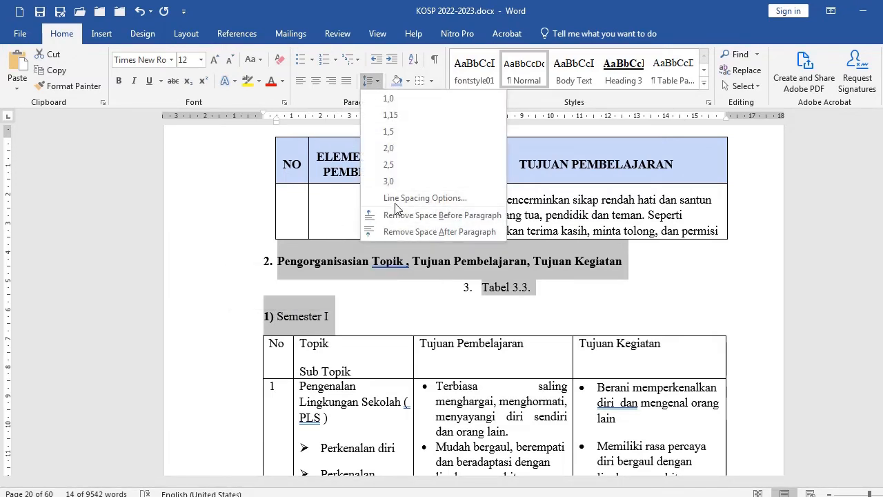
left_click(395, 215)
Remove the space after the selected paragraphs and insert a blank line above the section heading
left_click(377, 81)
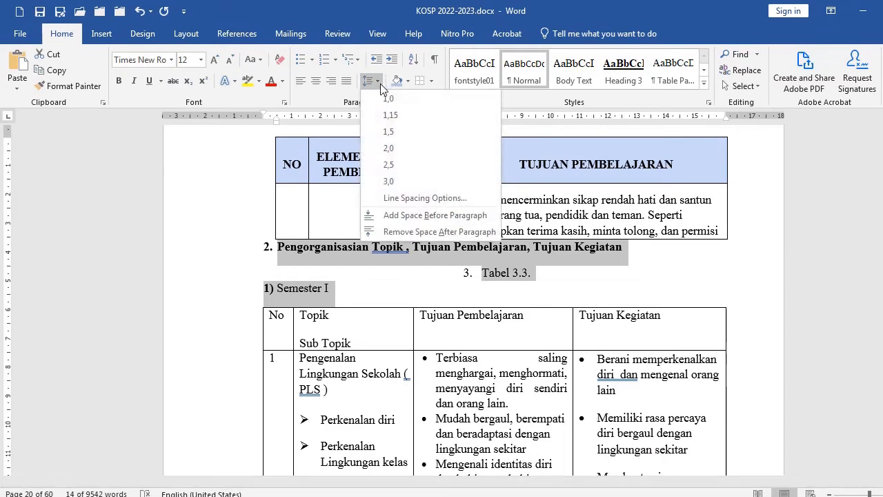
left_click(397, 199)
left_click(345, 254)
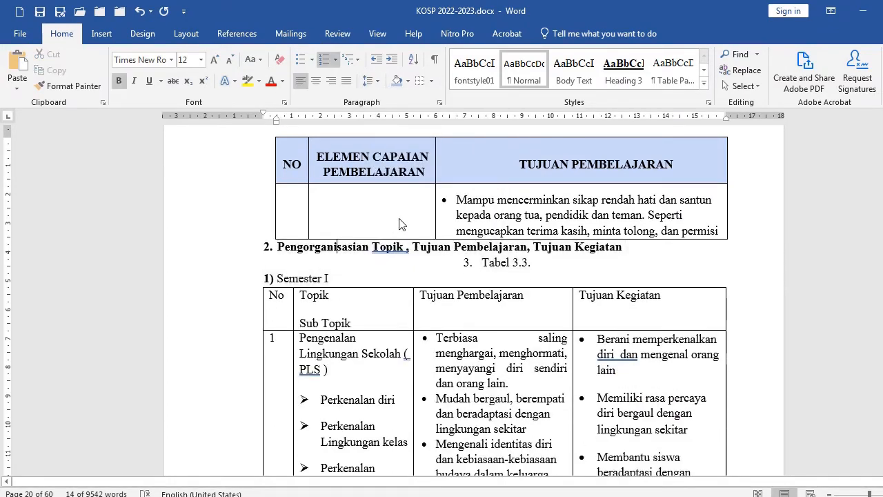
key("Return")
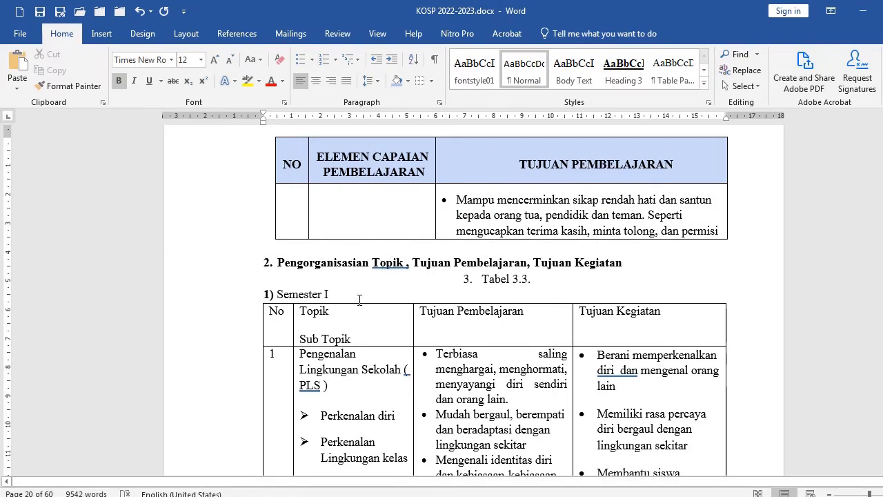
Select Tabel 3.3's header row and remove the space before its paragraphs
scroll(359, 300, "down", 3)
left_click(234, 224)
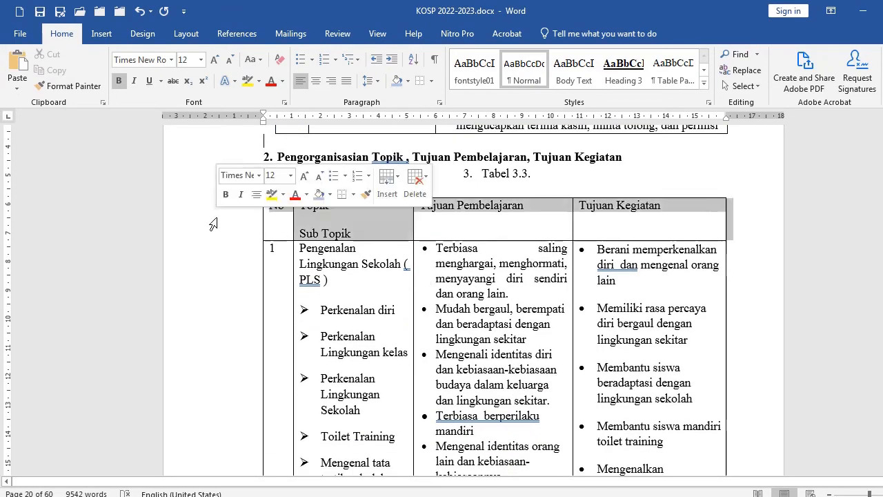
left_click(370, 81)
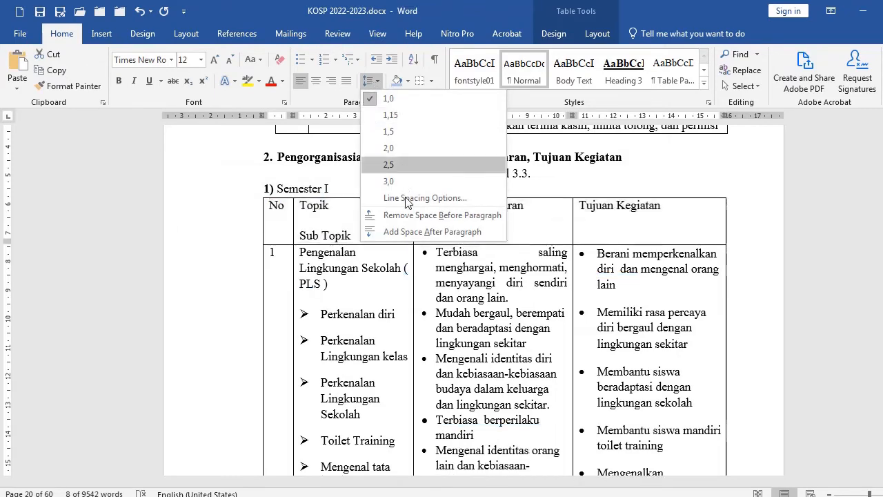
left_click(414, 212)
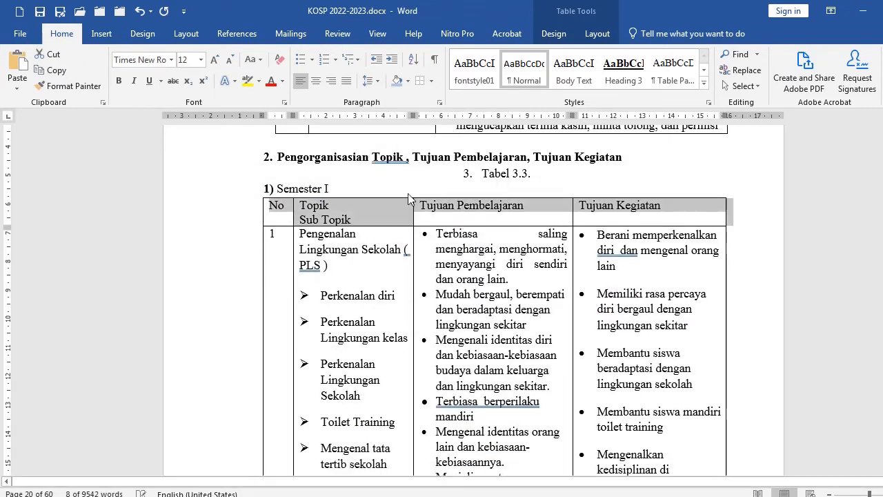
Center Tabel 3.3's header row text in its cells and shade the row light blue
left_click(597, 33)
left_click(685, 70)
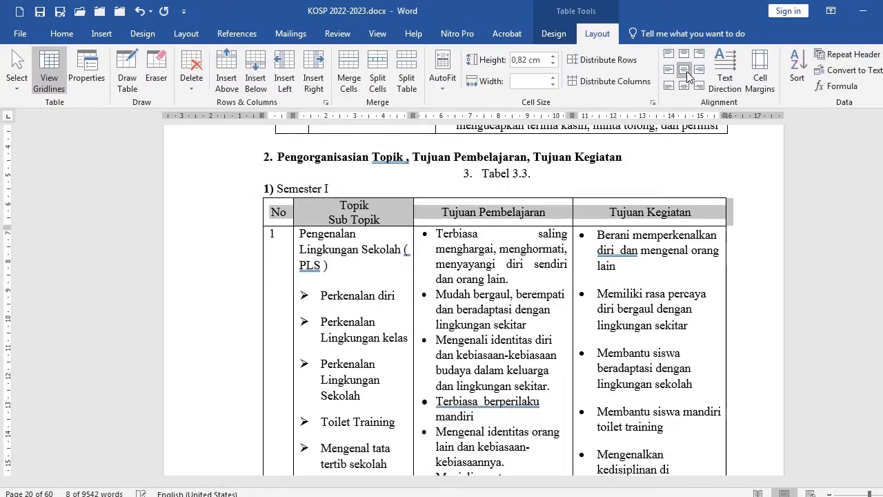
left_click(61, 33)
left_click(404, 78)
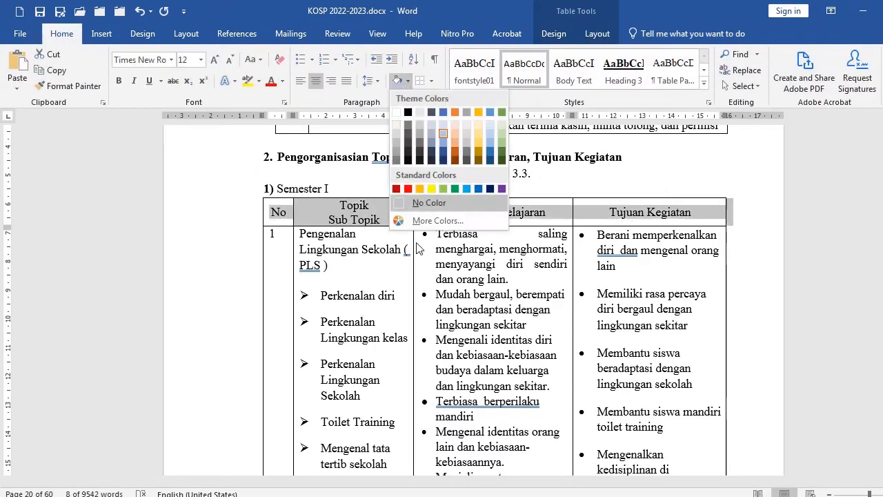
left_click(441, 134)
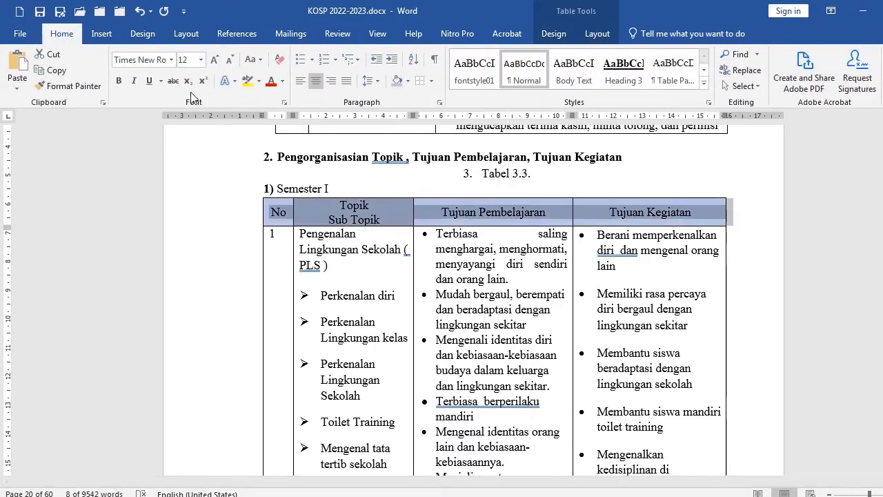
left_click(405, 266)
Set Tabel 3.3's header row to repeat at the top of each page in Table Properties
scroll(405, 297, "down", 3)
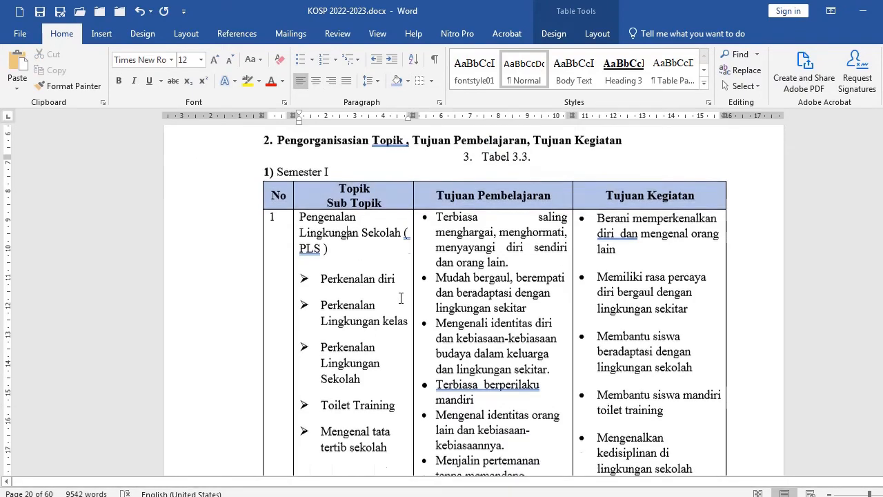
scroll(405, 298, "down", 15)
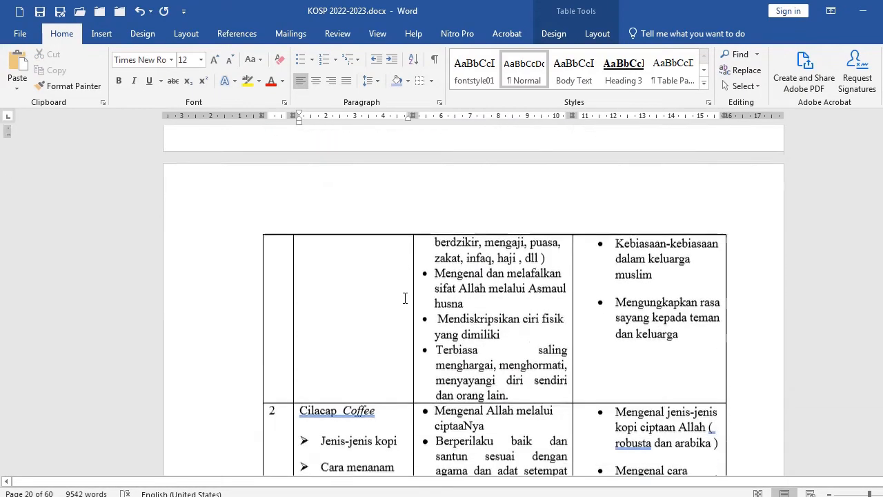
scroll(405, 297, "up", 15)
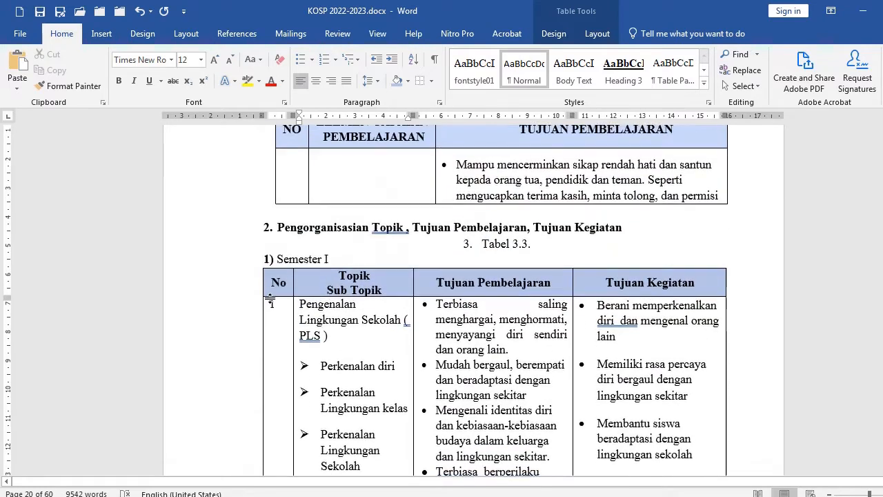
left_click(192, 287)
right_click(334, 280)
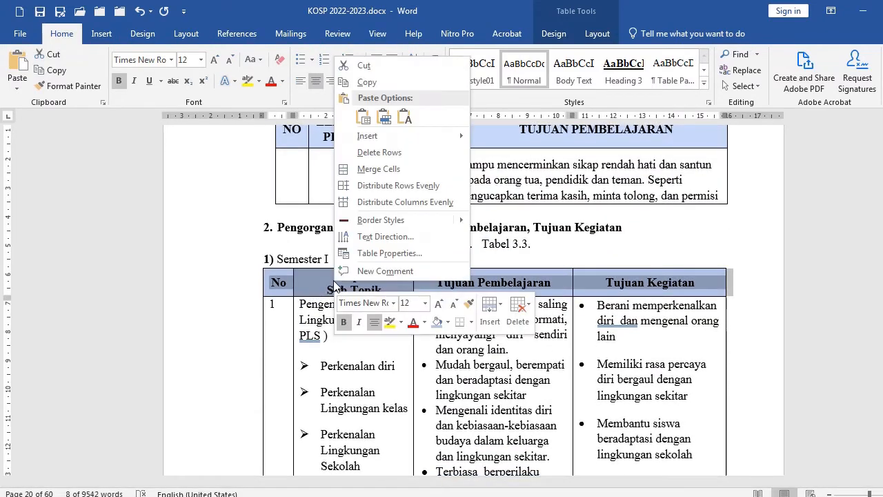
left_click(366, 256)
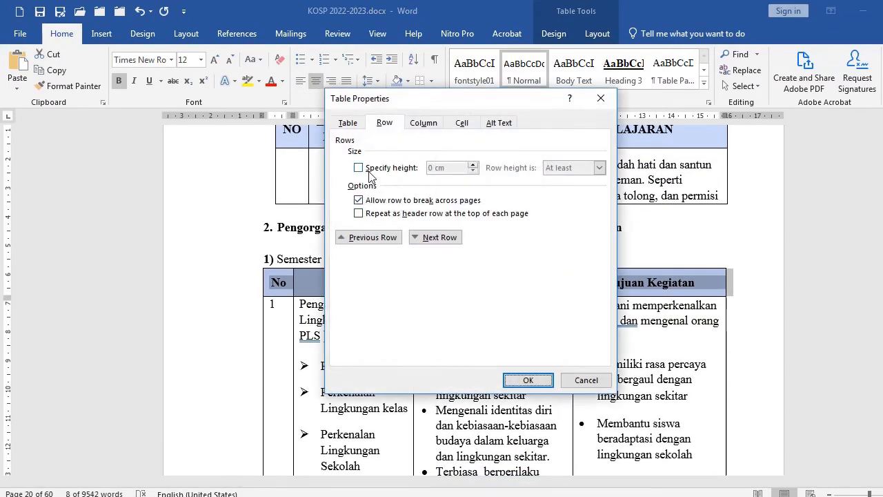
left_click(377, 215)
left_click(526, 381)
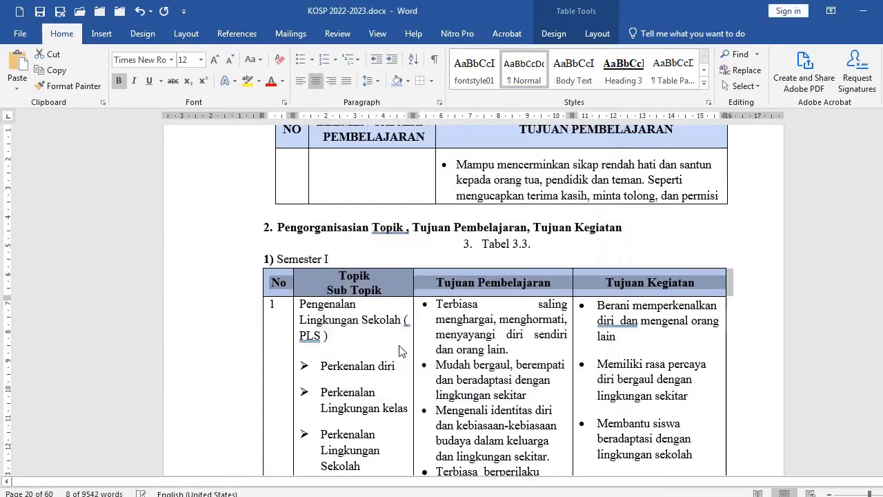
Scroll through the rest of Tabel 3.3 and the following pages to review their formatting
scroll(400, 350, "down", 20)
scroll(401, 339, "down", 20)
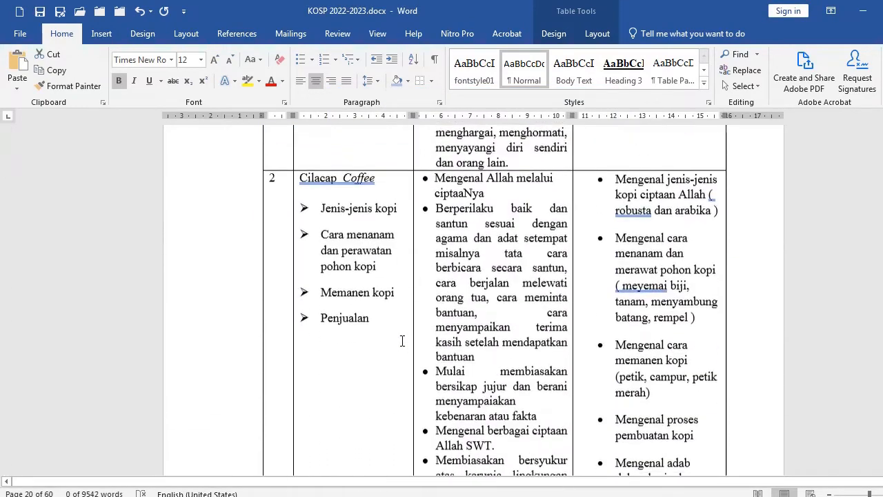
scroll(396, 350, "down", 3)
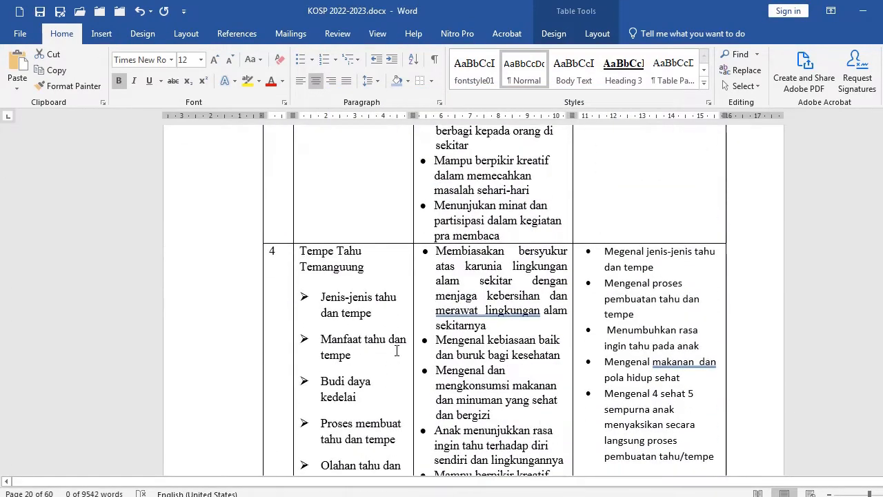
scroll(395, 351, "down", 4, "ctrl")
scroll(397, 352, "down", 10)
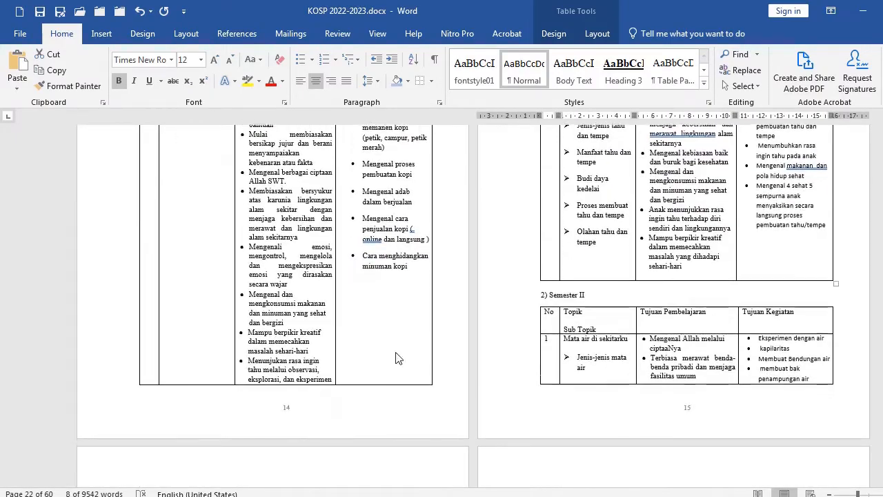
scroll(397, 353, "down", 12)
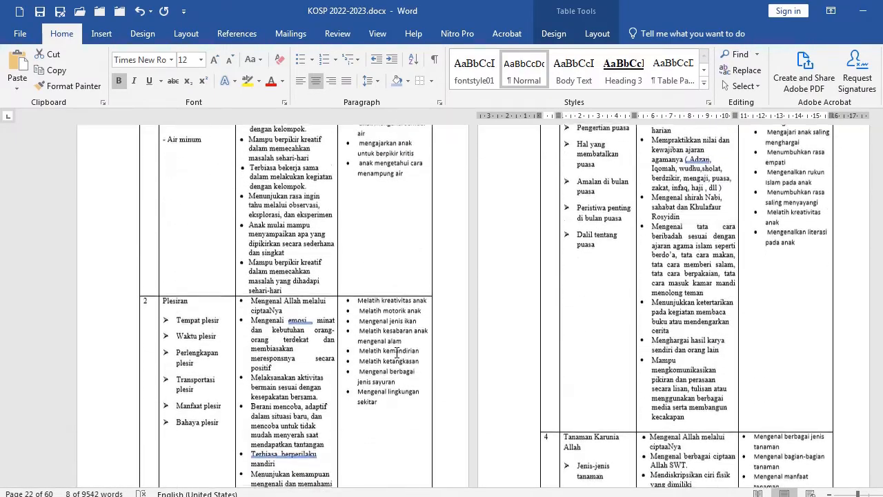
scroll(397, 351, "down", 8)
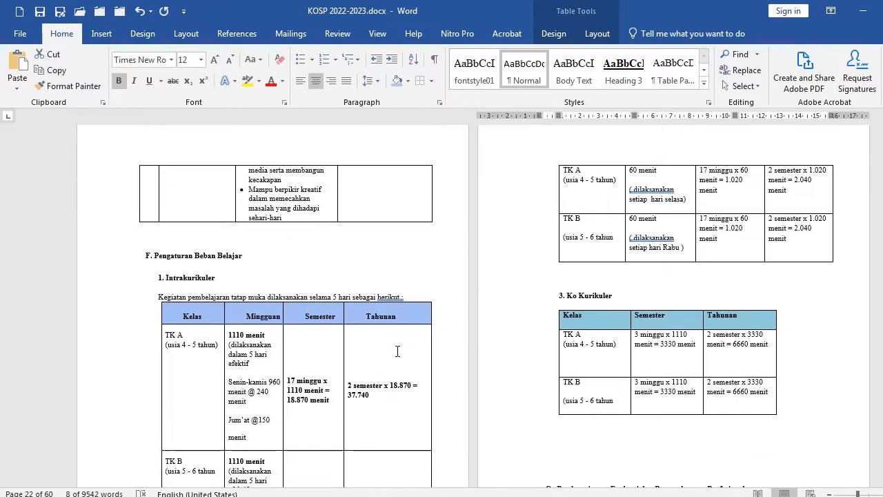
Delete the blank lines between the Ko Kurikuler table and the section G heading
left_click(568, 254)
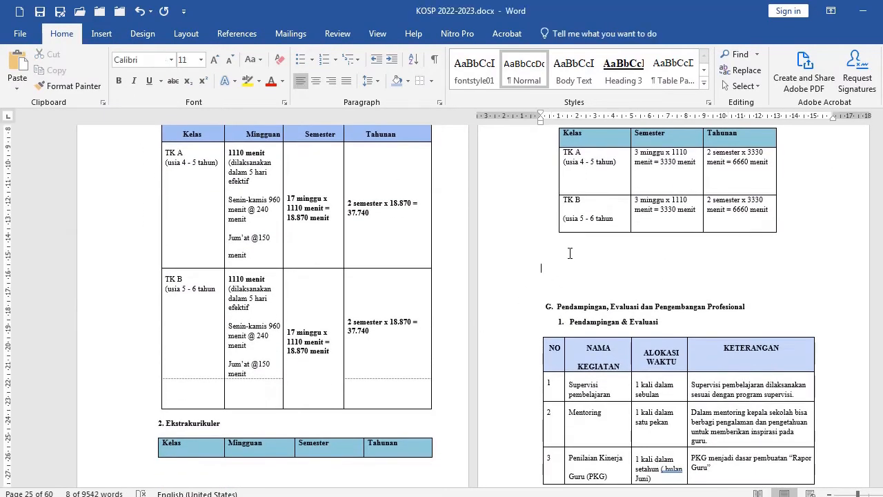
key("Delete")
key("Delete")
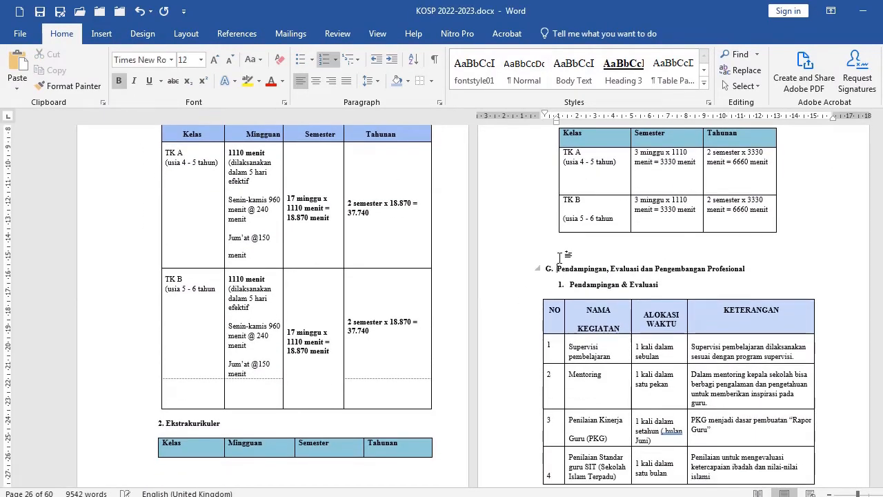
Select the whole Intrakurikuler table and clear the specified row height in Table Properties
scroll(418, 420, "down", 3)
scroll(416, 363, "up", 5)
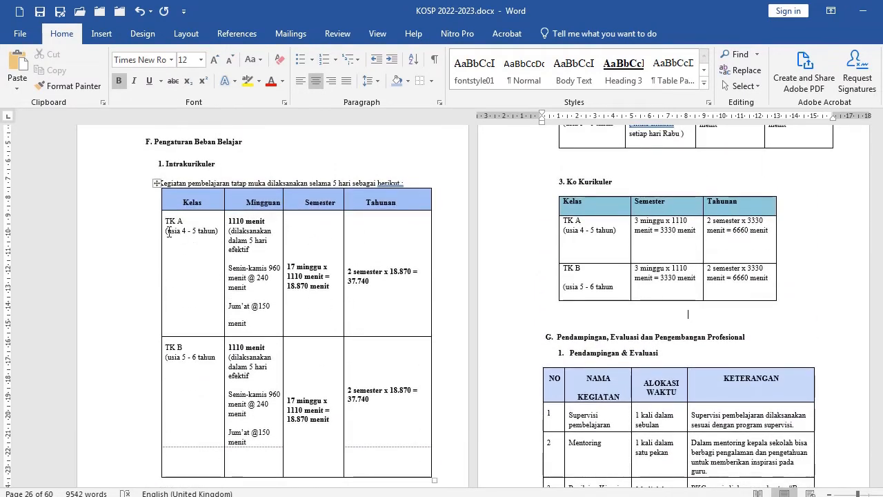
mouse_move(140, 206)
left_mouse_down()
mouse_move(242, 444)
mouse_move(341, 469)
mouse_move(356, 461)
left_mouse_up()
right_click(271, 360)
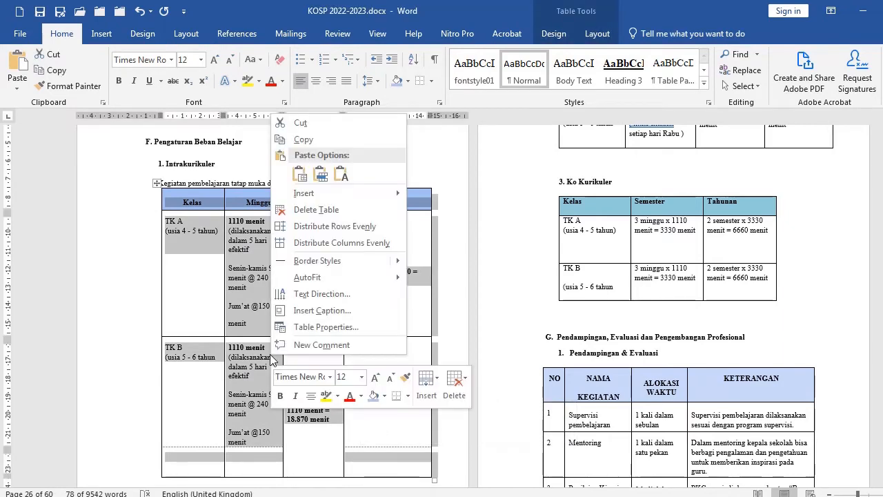
left_click(321, 327)
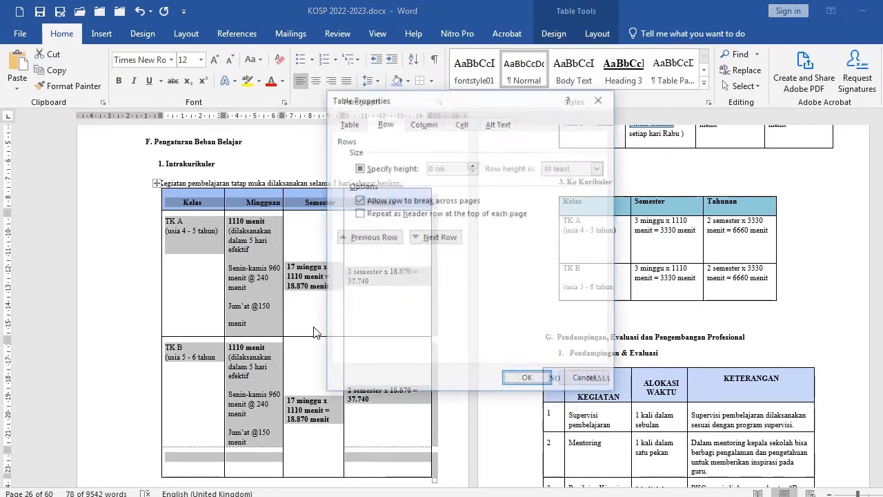
left_click(359, 168)
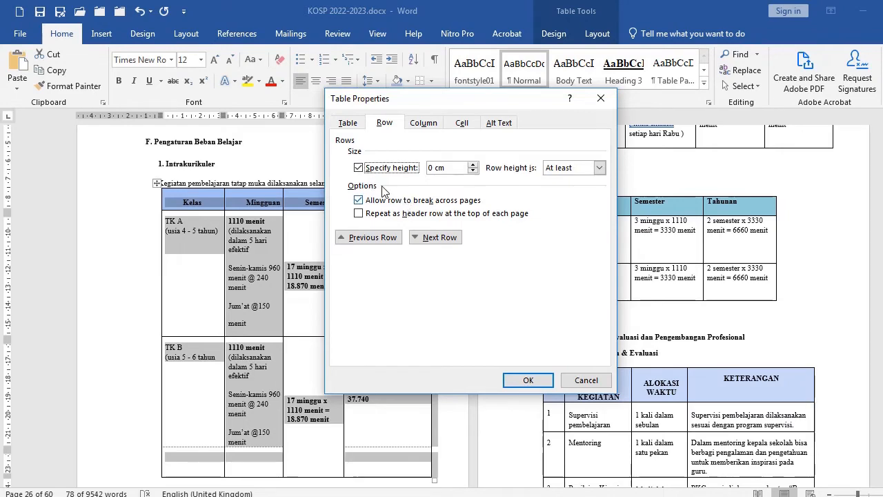
left_click(371, 171)
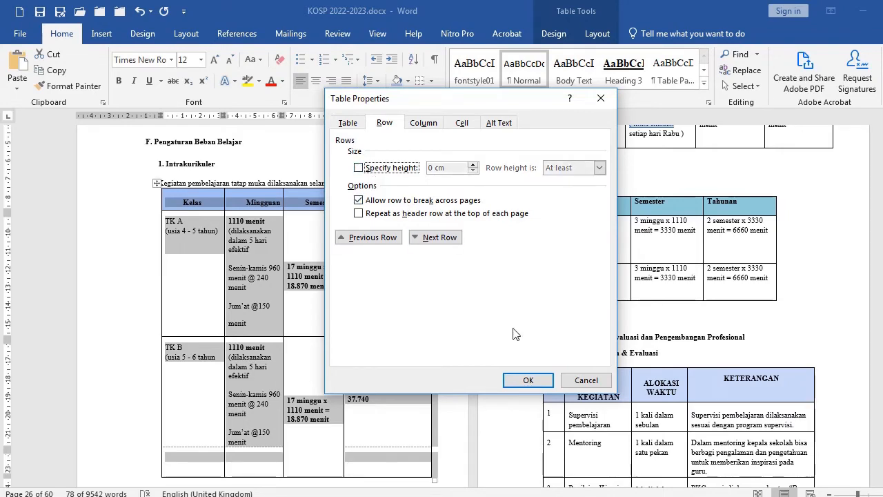
left_click(528, 380)
Select and cut the empty last row of the Intrakurikuler table
scroll(341, 374, "down", 1)
scroll(341, 374, "down", 1)
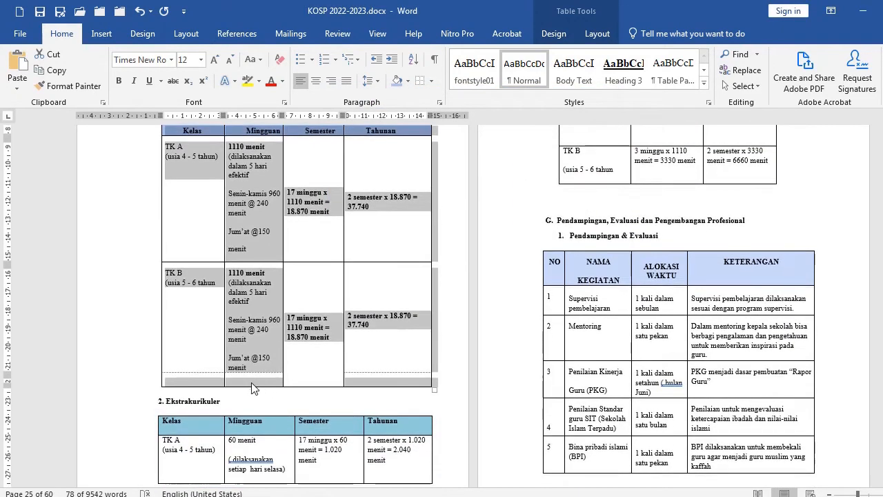
left_click(89, 379)
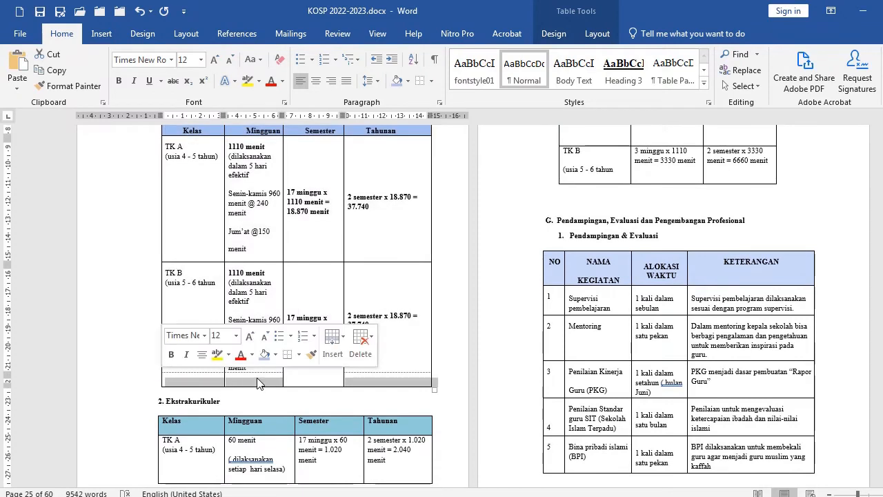
left_click(53, 55)
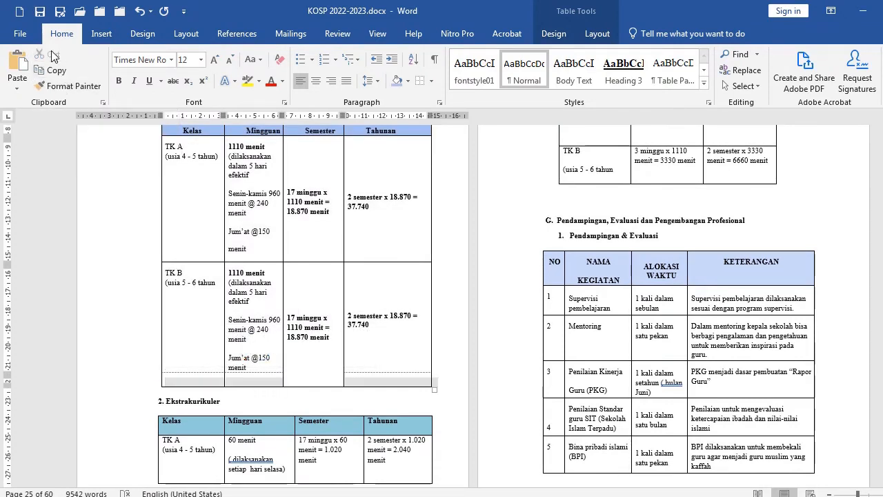
Apply a bottom border to the TK B row of the Intrakurikuler table
left_click(114, 336)
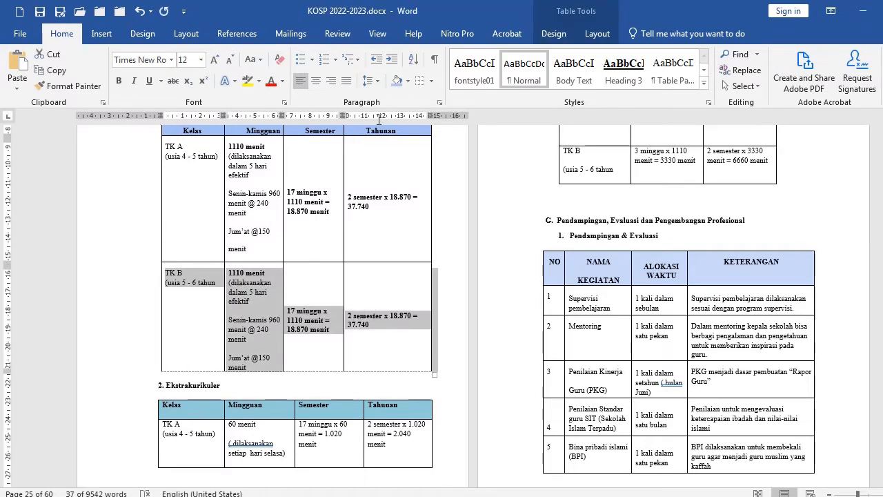
left_click(432, 81)
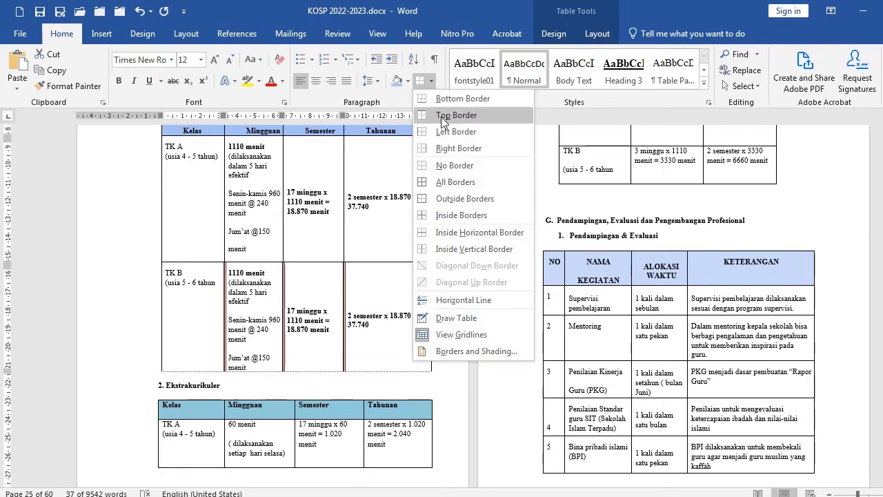
left_click(442, 102)
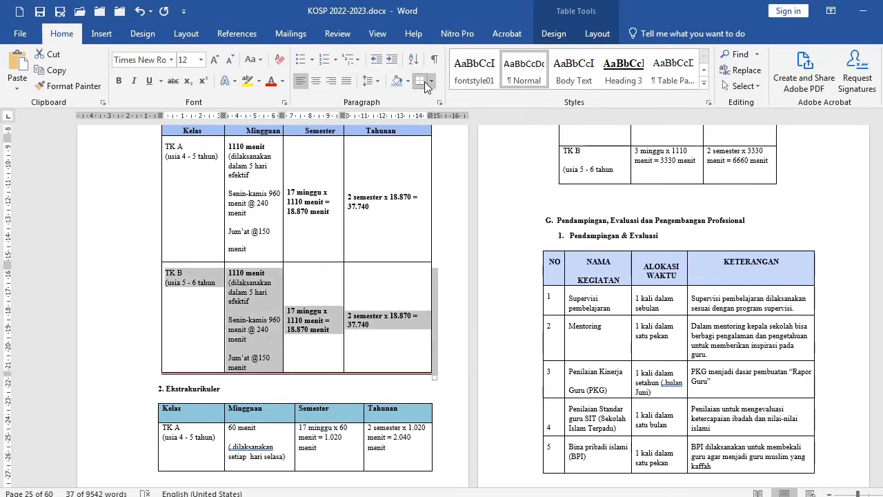
left_click(428, 83)
left_click(457, 351)
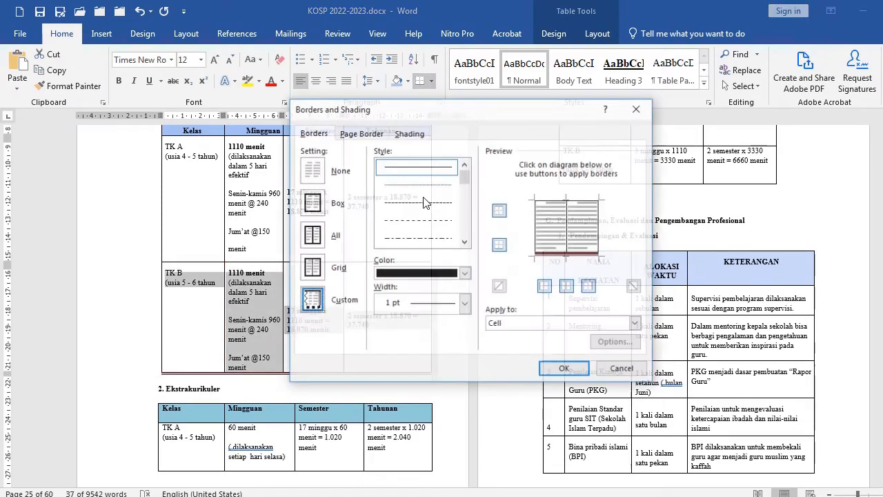
left_click(563, 369)
left_click(384, 316)
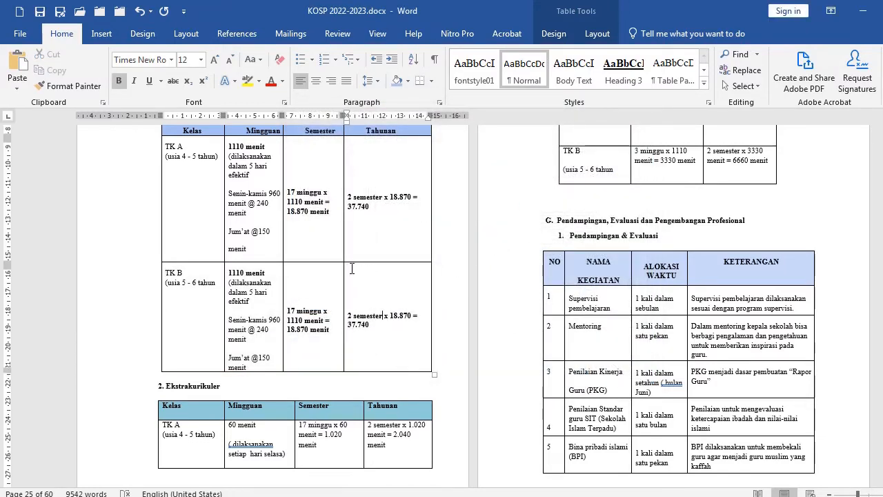
Adjust the Intrakurikuler table's column widths, narrowing the Tahunan column and widening the Mingguan column
scroll(404, 229, "up", 1)
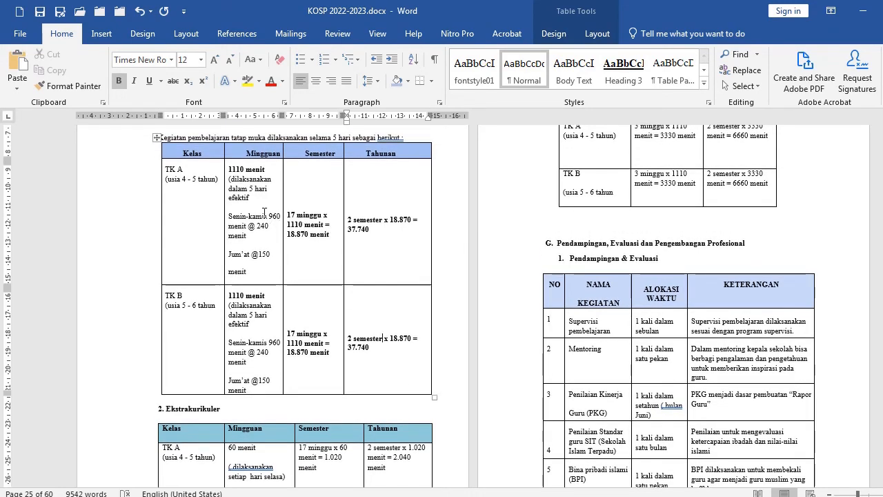
scroll(240, 181, "up", 1)
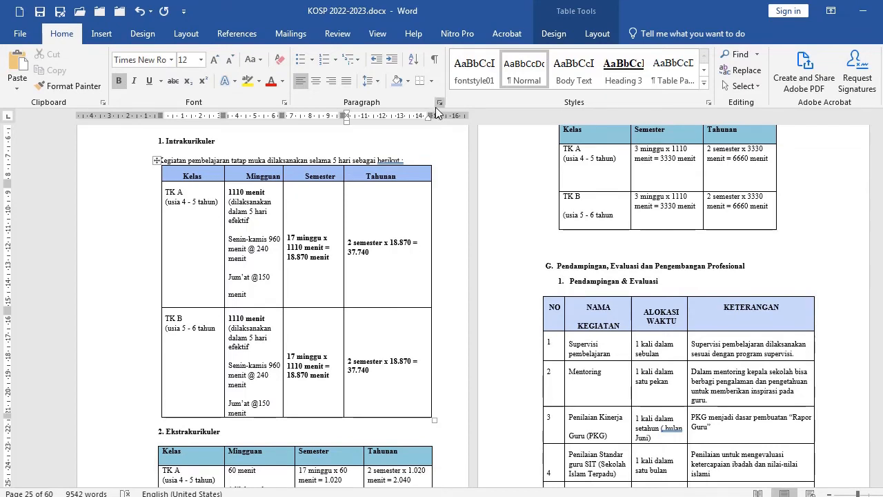
left_click_drag(435, 113, 405, 115)
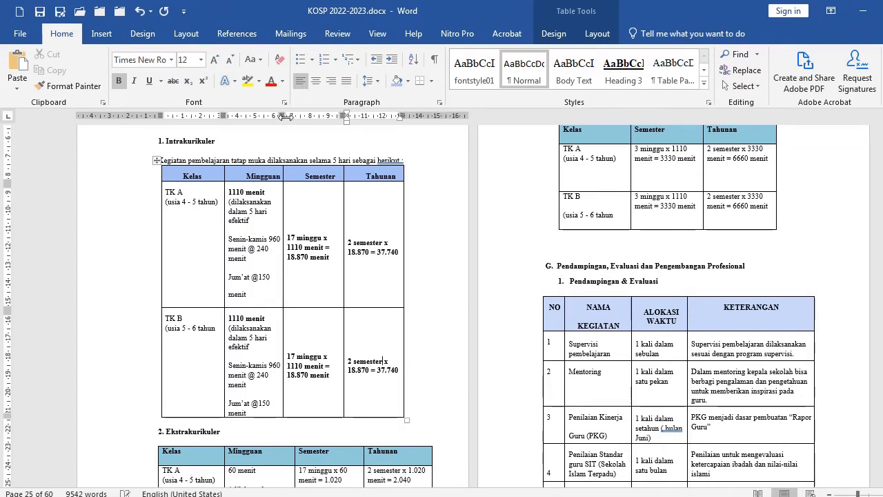
left_click_drag(280, 115, 313, 117)
Insert a page break so the 3. Ko Kurikuler heading starts on a new page
scroll(282, 324, "down", 3)
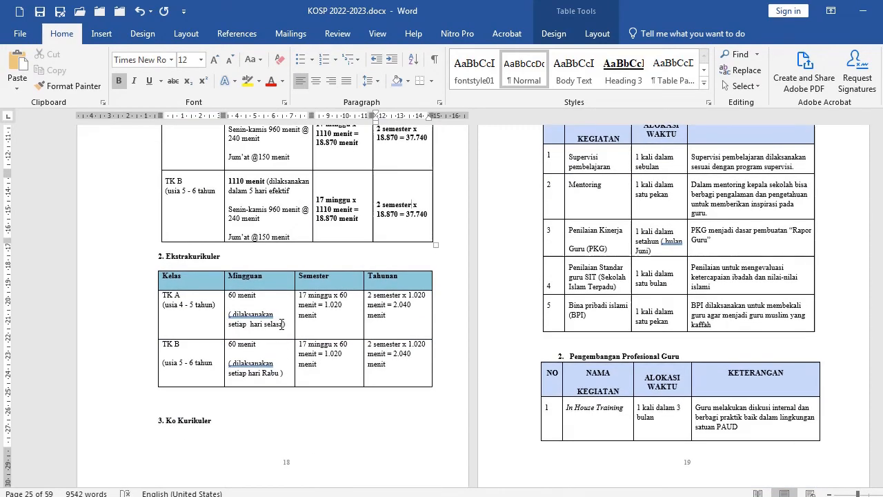
scroll(290, 290, "up", 4)
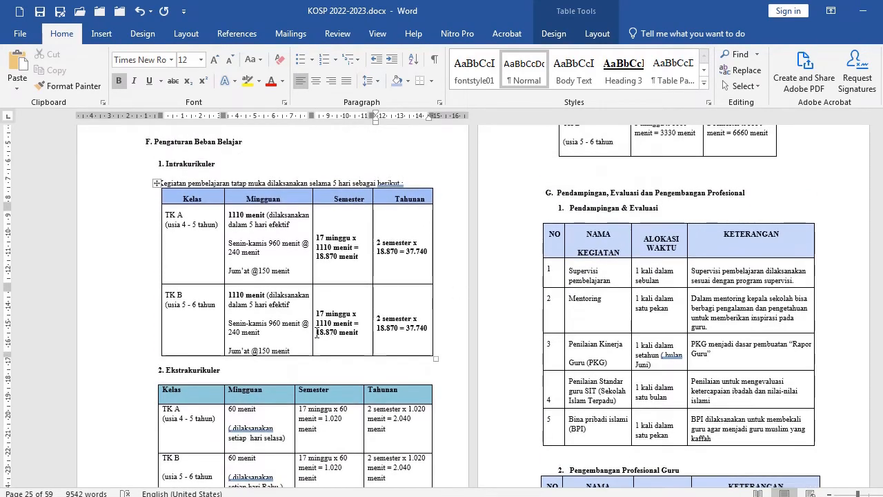
scroll(465, 302, "up", 5)
scroll(292, 315, "down", 12)
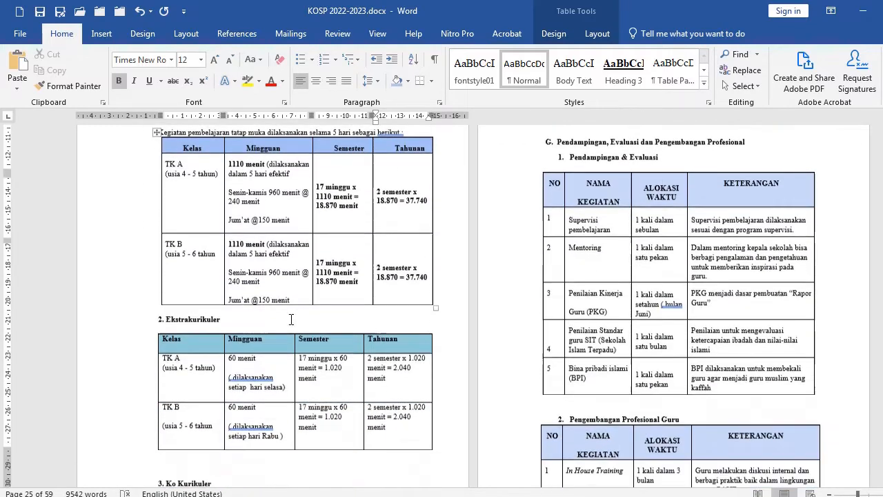
left_click(236, 305)
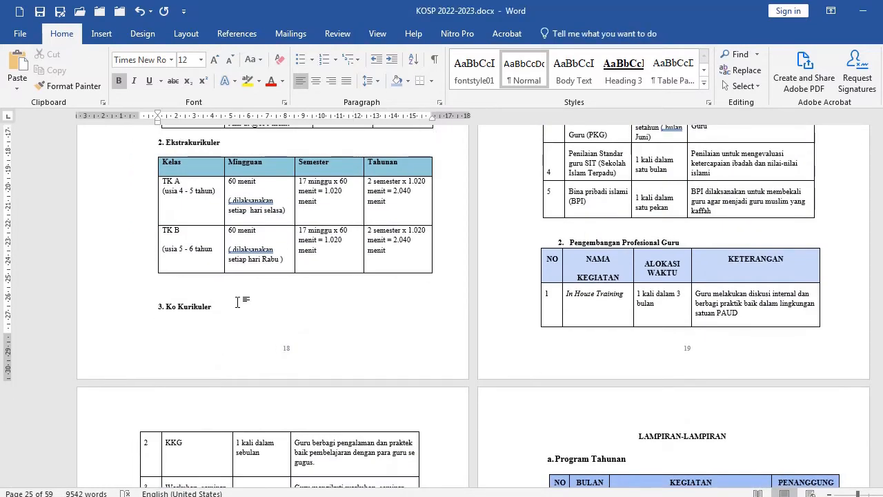
left_click(190, 291)
left_click(226, 305)
scroll(153, 335, "up", 7, "ctrl")
scroll(302, 286, "down", 4)
scroll(308, 288, "up", 2)
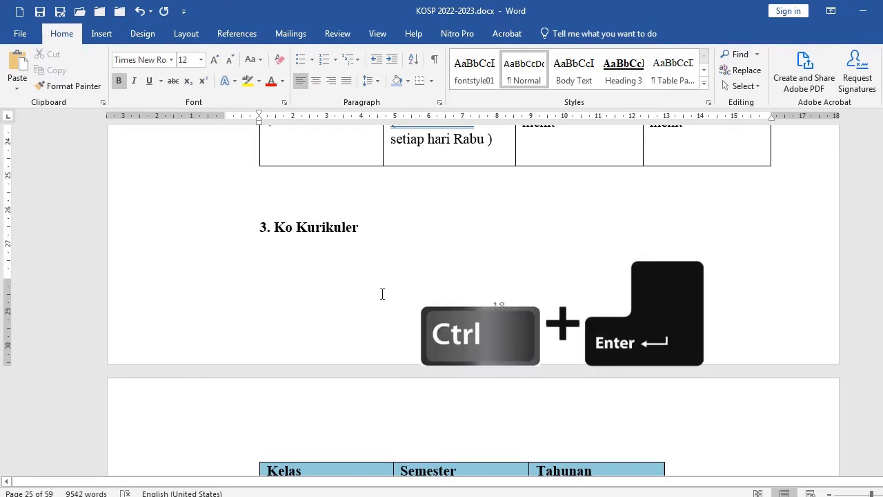
key("ctrl+Return")
Scroll through the section G tables and the Evaluasi and Penutup sections to review their layout
scroll(429, 43, "down", 1)
scroll(385, 166, "down", 7)
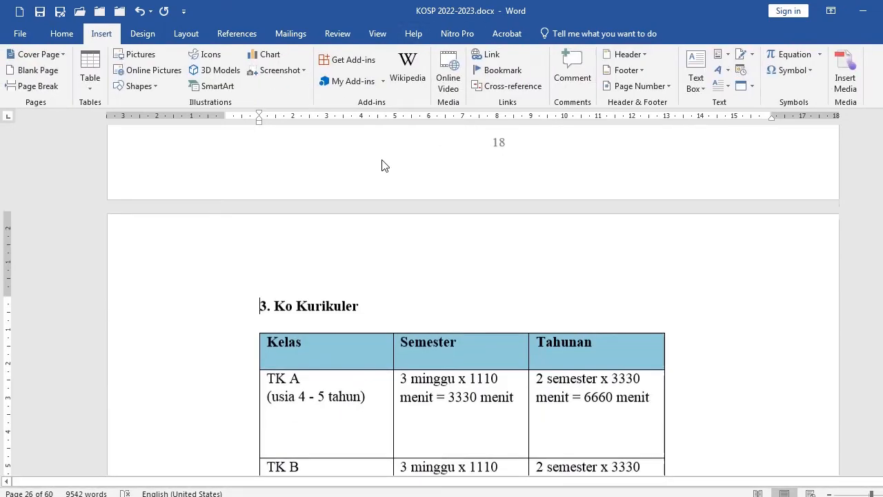
scroll(438, 283, "down", 3)
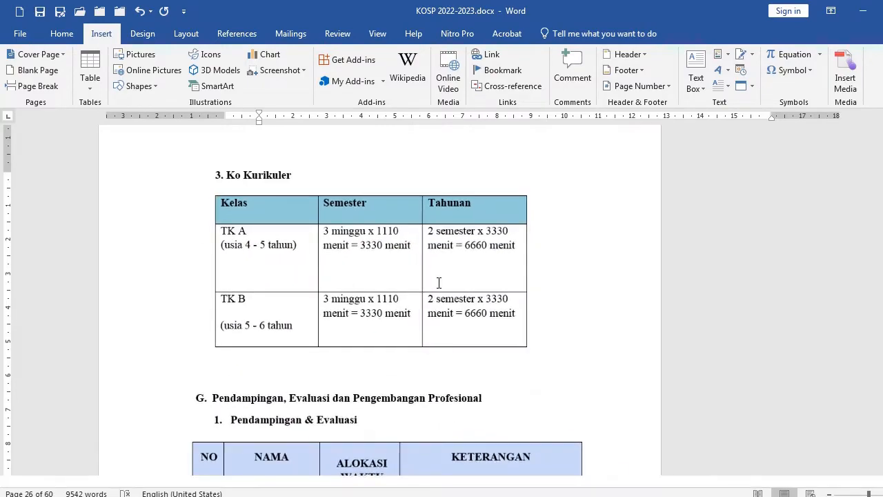
scroll(439, 279, "down", 3)
scroll(440, 280, "down", 6)
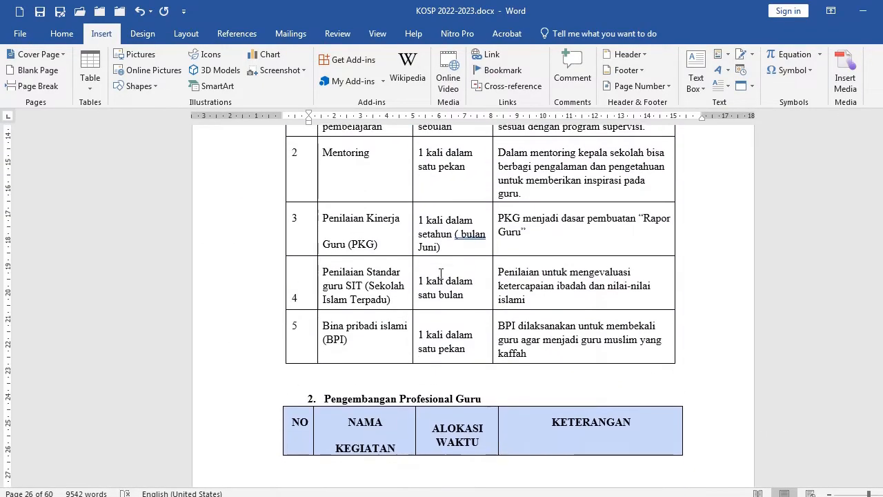
scroll(441, 274, "down", 3)
scroll(441, 274, "down", 1)
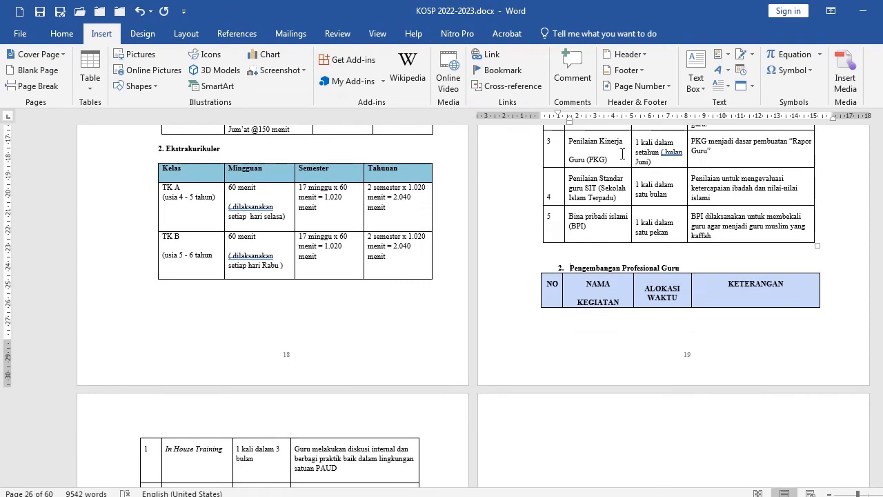
scroll(310, 238, "down", 10)
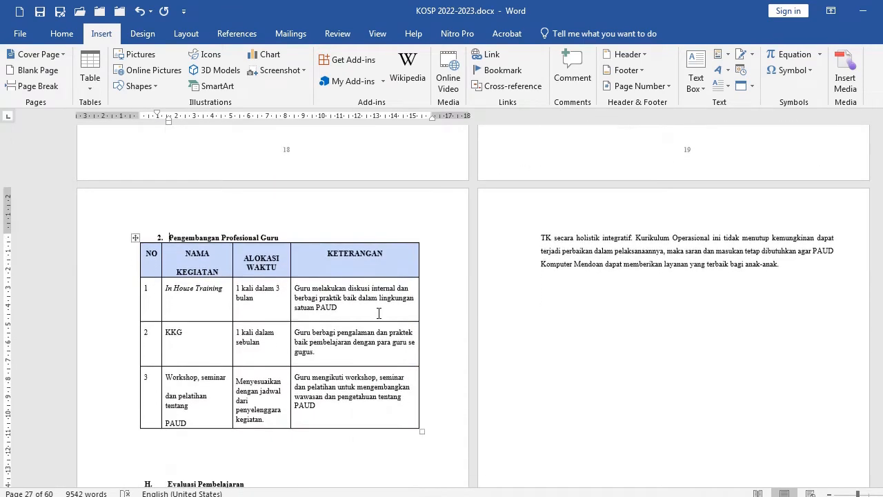
scroll(404, 313, "down", 4)
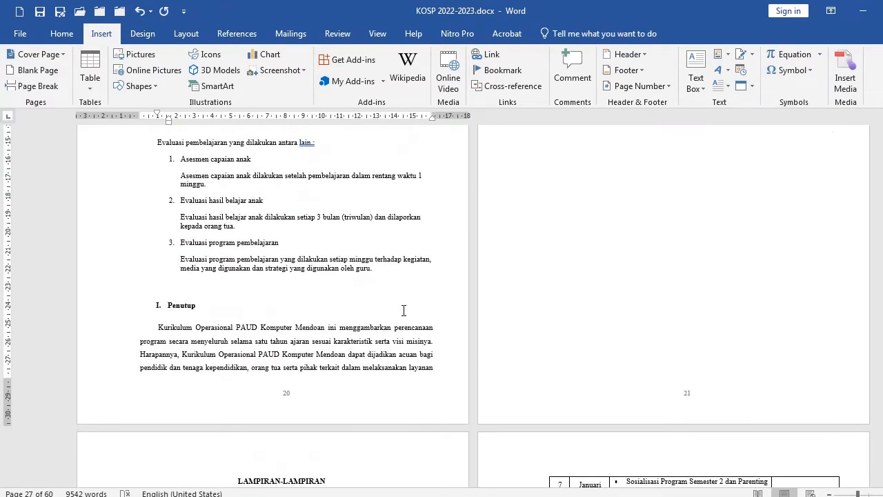
scroll(617, 258, "up", 8)
scroll(651, 184, "up", 1)
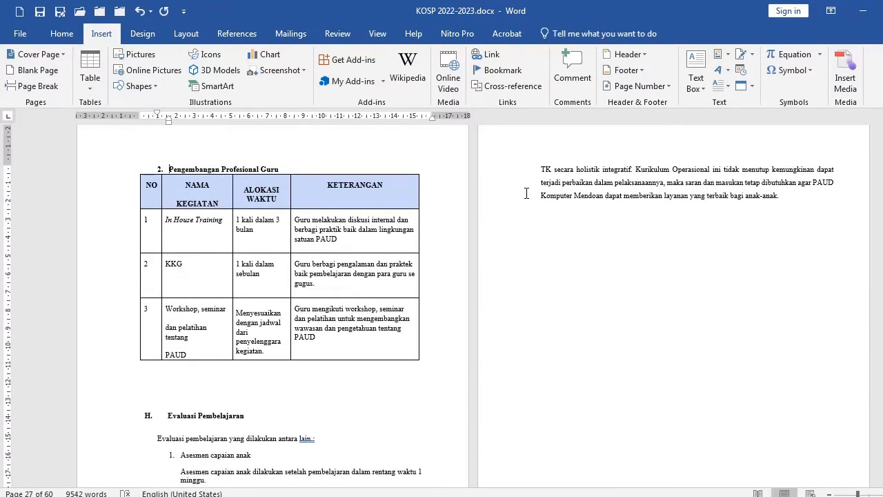
Delete the blank lines between the Pengembangan Profesional Guru table and the Evaluasi Pembelajaran heading
left_click(196, 379)
key("Delete")
key("Delete")
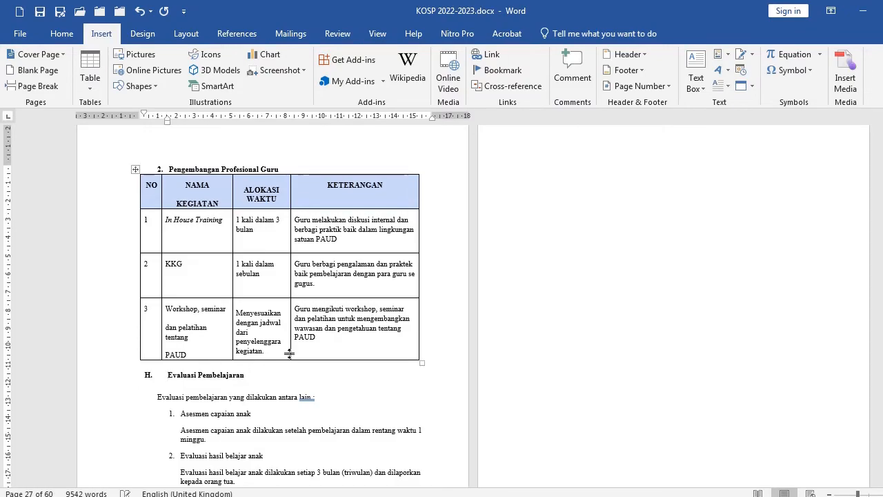
Delete a blank line before the Penutup heading and undo the deletion
scroll(290, 351, "down", 3)
scroll(292, 352, "down", 4)
left_click(222, 270)
key("Delete")
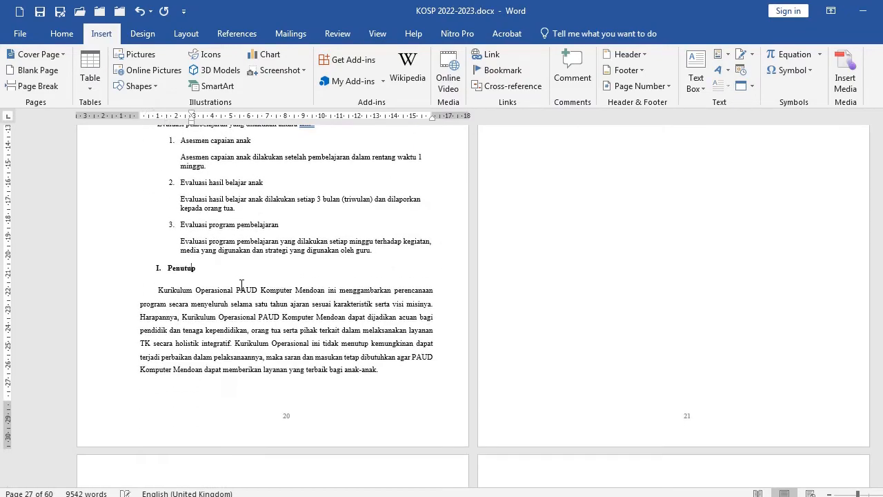
scroll(629, 236, "up", 7)
key("ctrl+z")
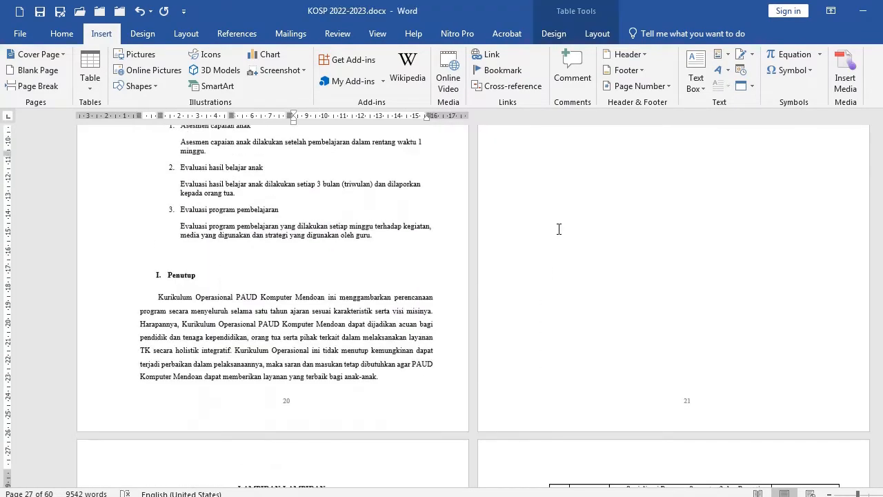
Select and delete the empty content on the blank page after the Penutup section
scroll(545, 201, "up", 5)
scroll(539, 187, "up", 3)
left_click_drag(513, 173, 665, 359)
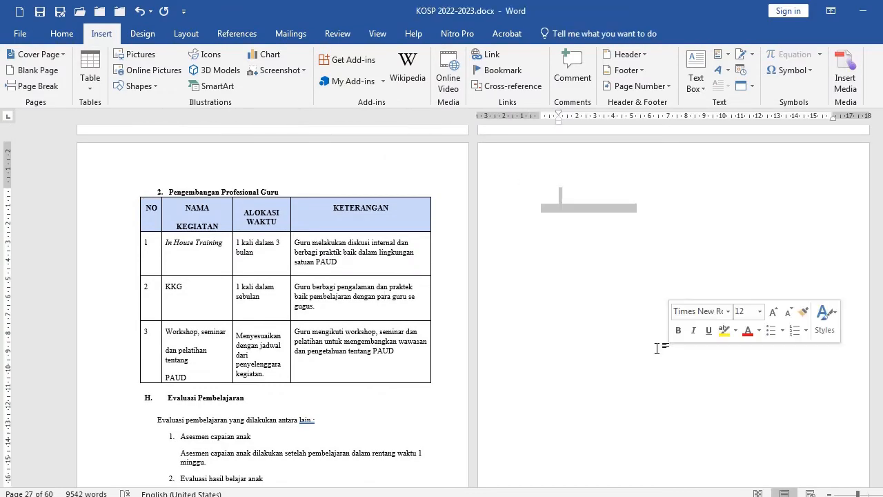
key("Delete")
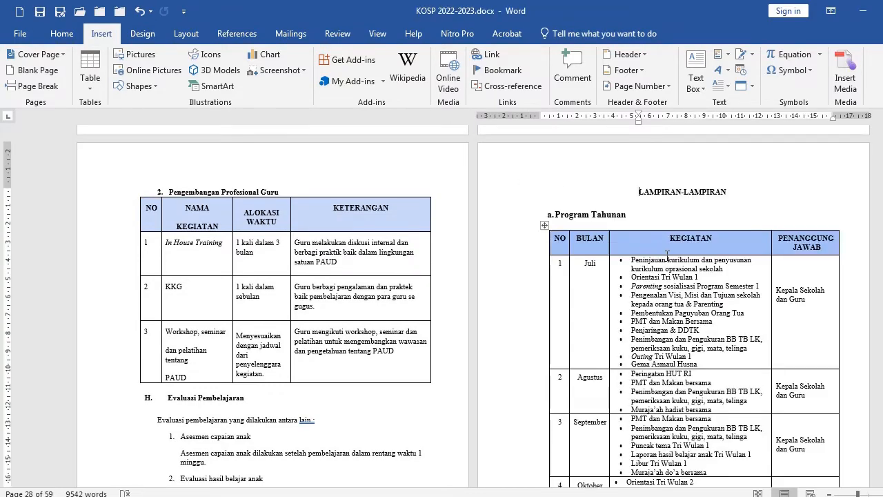
Scroll through the Lampiran program tables and the education calendar pages to review their layout
left_click(663, 250)
scroll(659, 276, "down", 12)
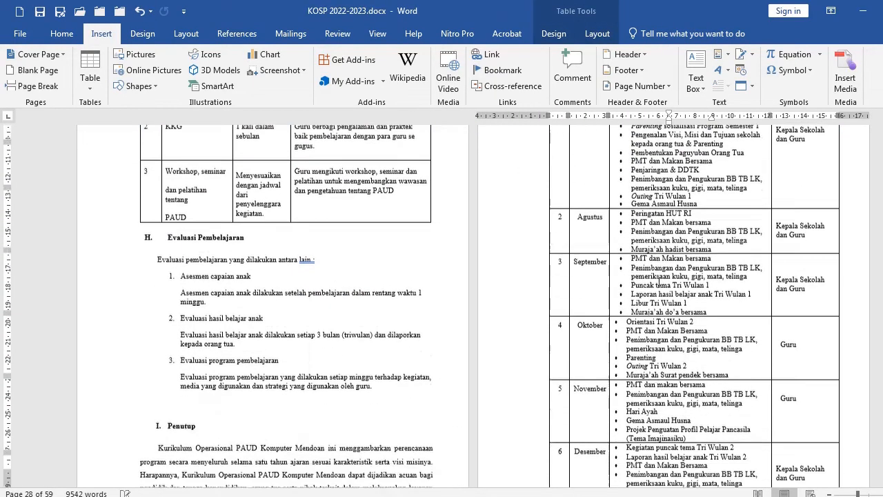
scroll(658, 283, "down", 15)
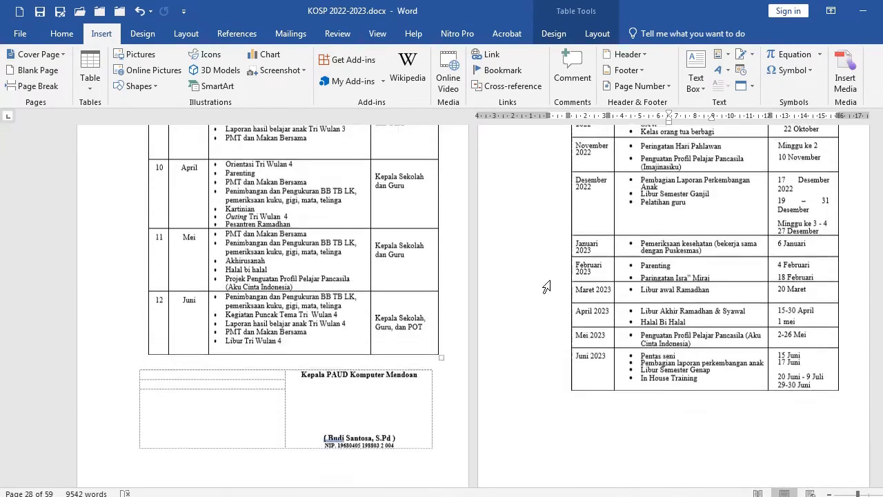
scroll(546, 288, "down", 8)
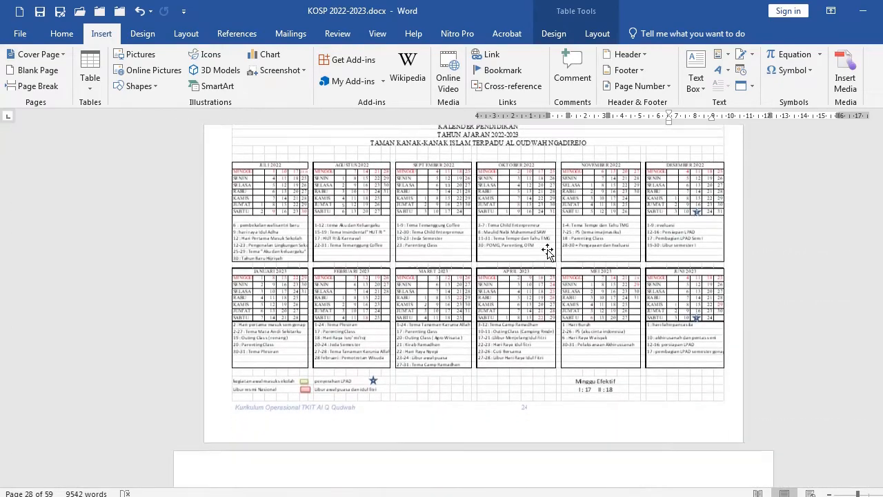
left_click(540, 250)
scroll(521, 252, "up", 4)
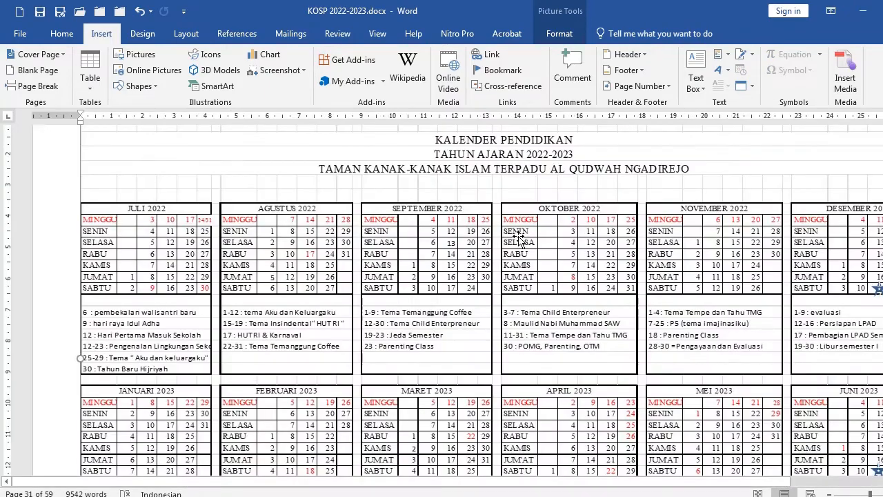
scroll(500, 234, "up", 1)
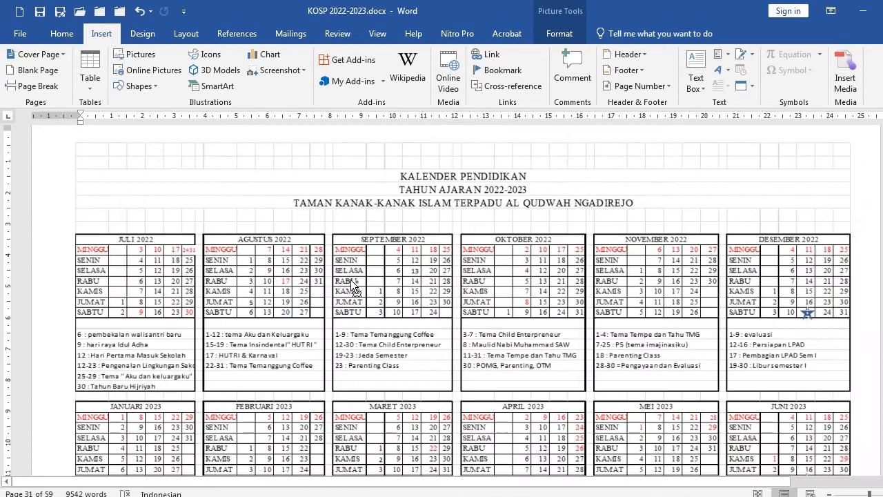
scroll(352, 279, "down", 4)
scroll(357, 280, "down", 6)
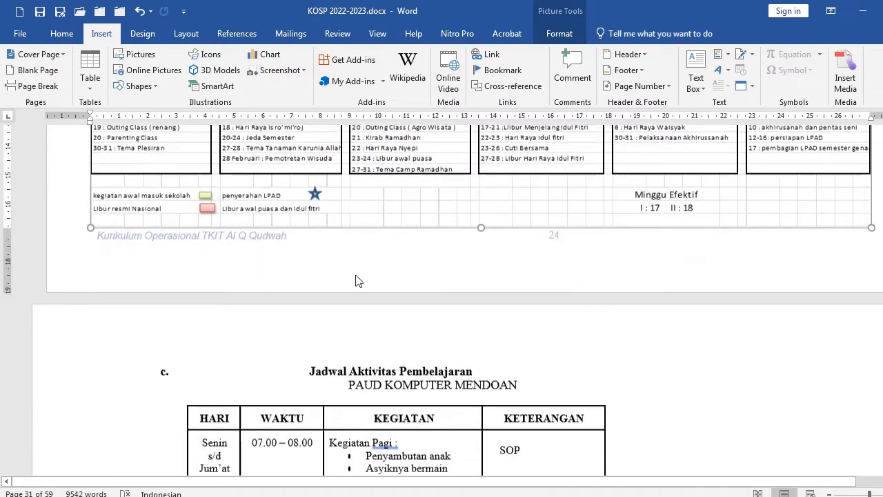
Turn off the specified row height for the rows of the Jadwal Aktivitas Pembelajaran table
left_click(379, 244)
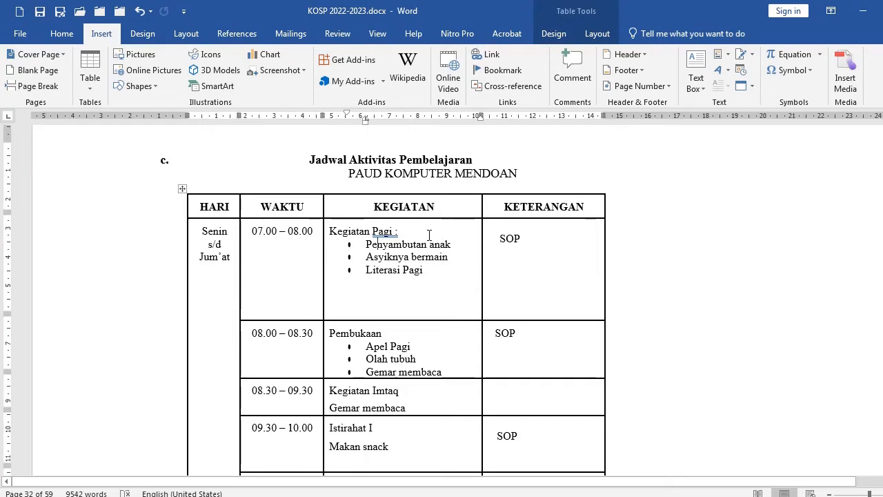
scroll(419, 247, "down", 5)
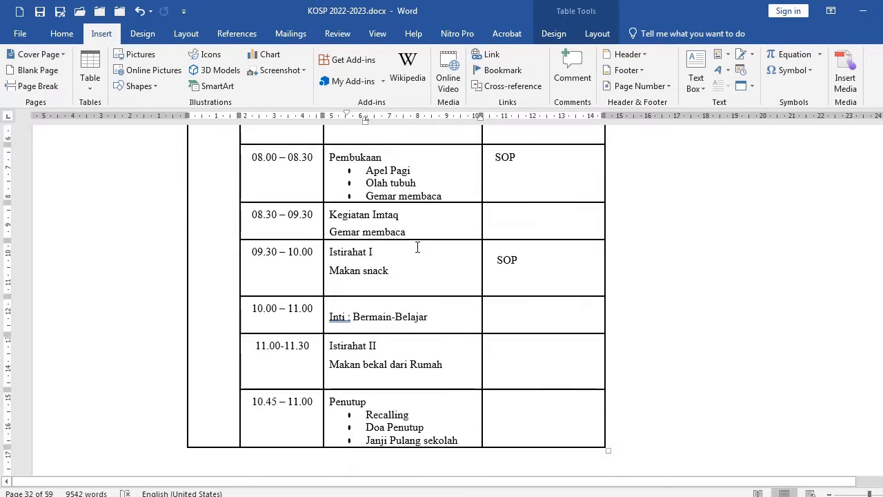
scroll(369, 289, "up", 7)
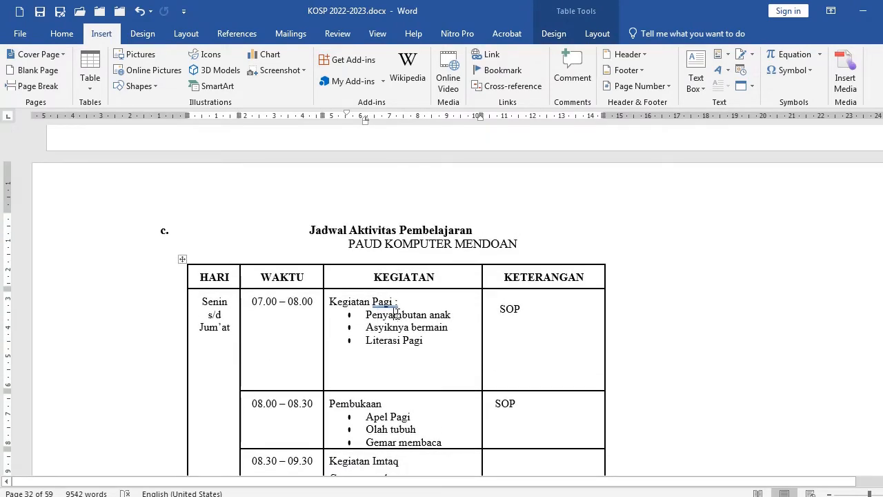
scroll(399, 313, "down", 1)
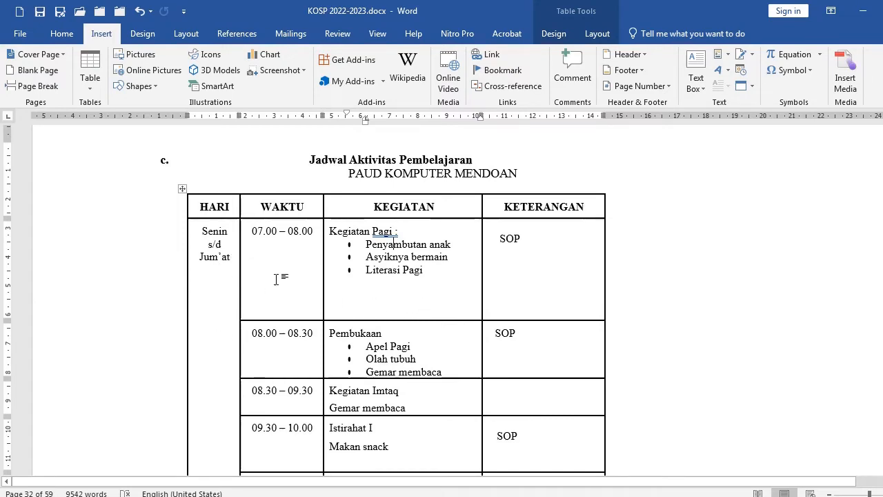
scroll(207, 204, "down", 5)
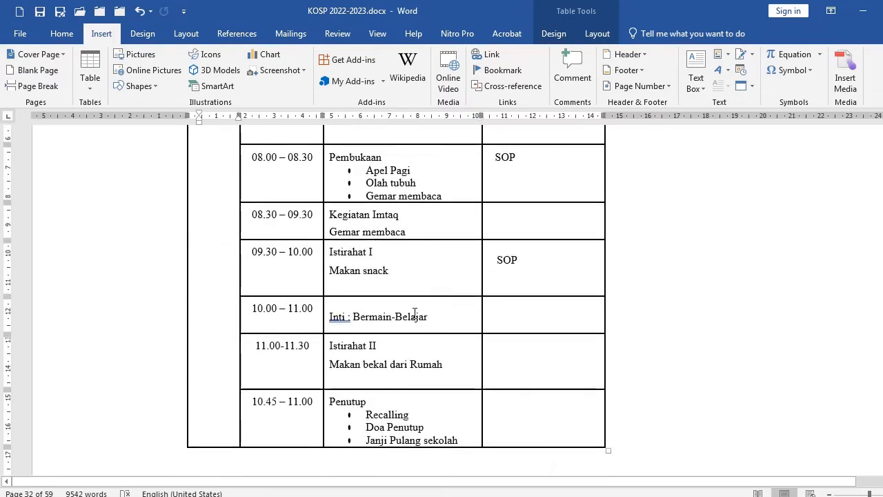
scroll(476, 303, "up", 2)
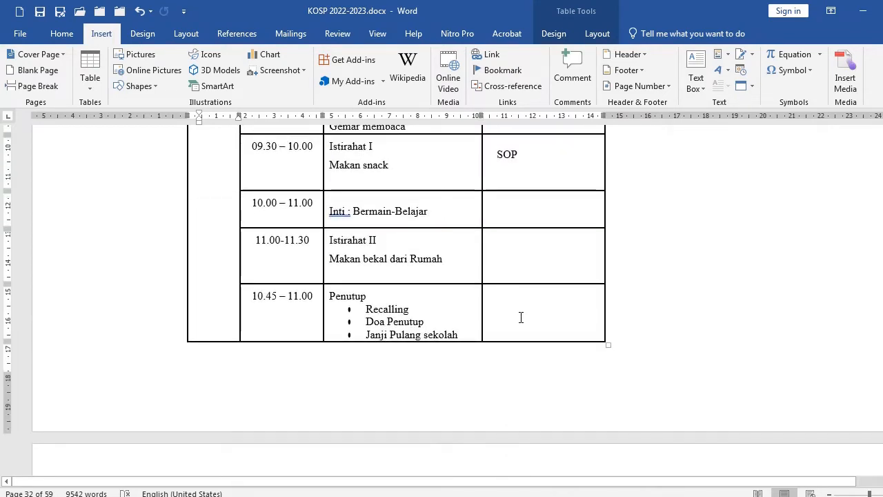
left_click(521, 318, "shift")
right_click(407, 307)
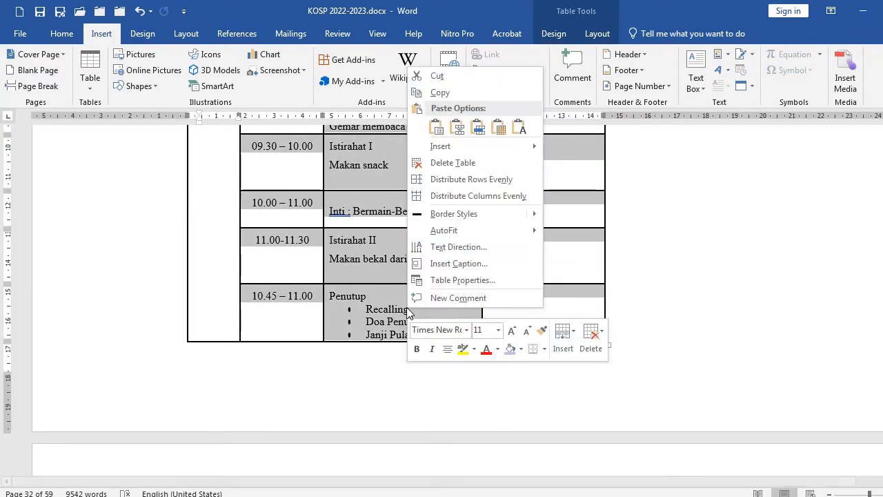
left_click(442, 281)
left_click(378, 169)
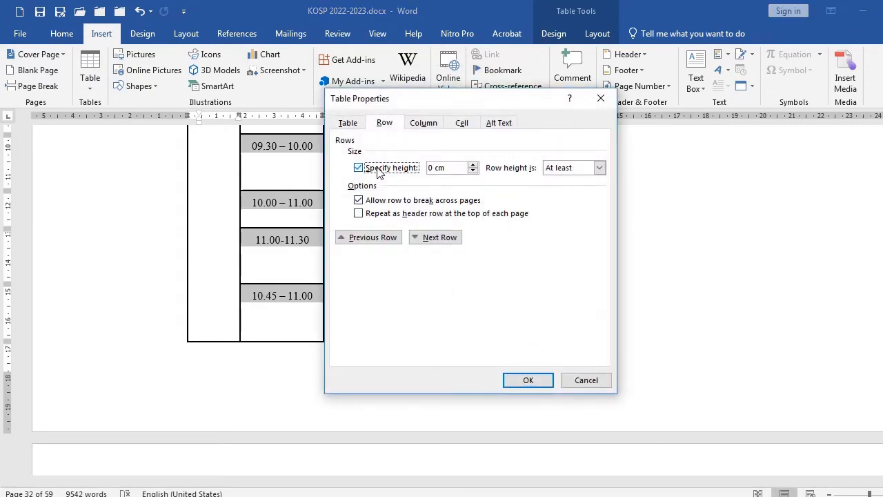
left_click(381, 172)
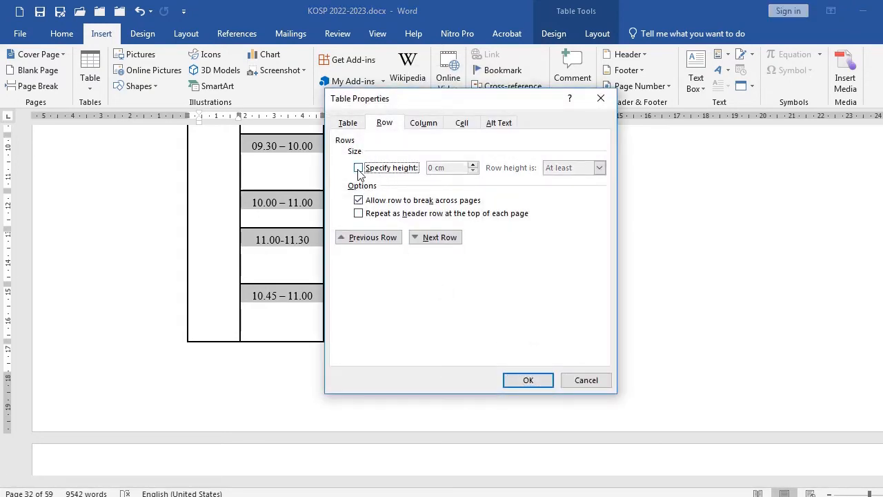
left_click(528, 381)
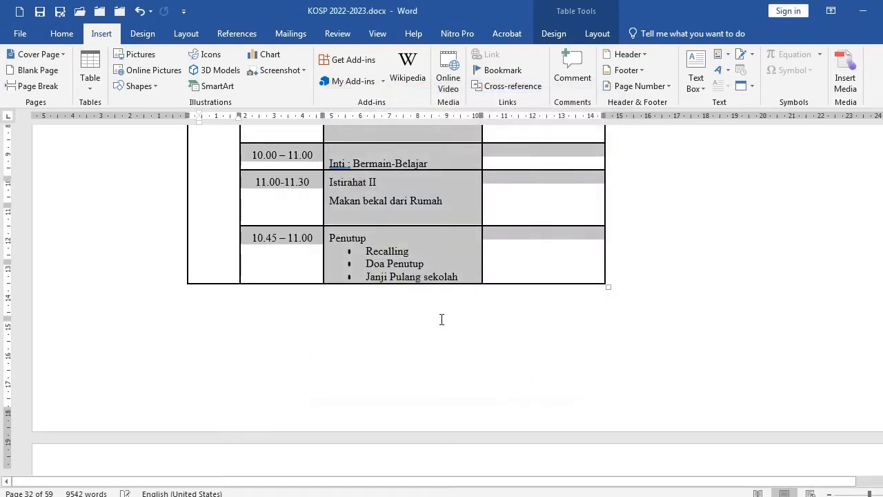
Scroll through the concept map pages up to the Contoh modul ajar section to review their layout
scroll(441, 319, "up", 4)
left_click(532, 253)
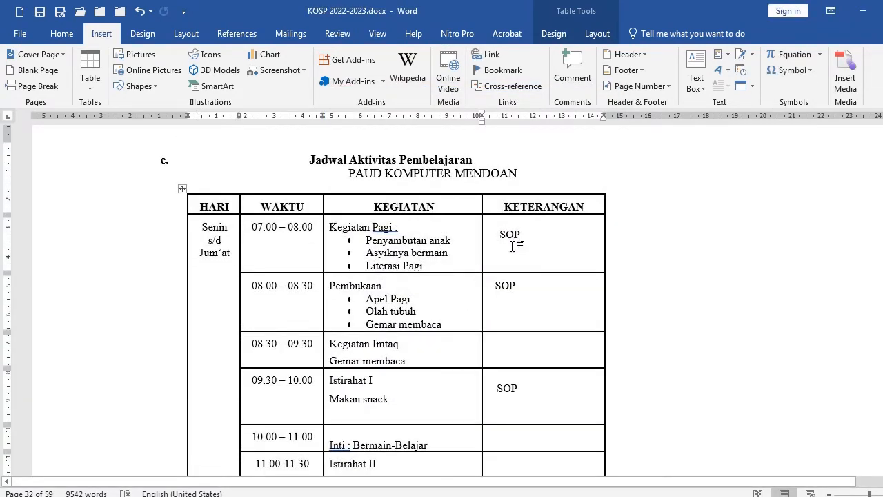
scroll(495, 270, "down", 8)
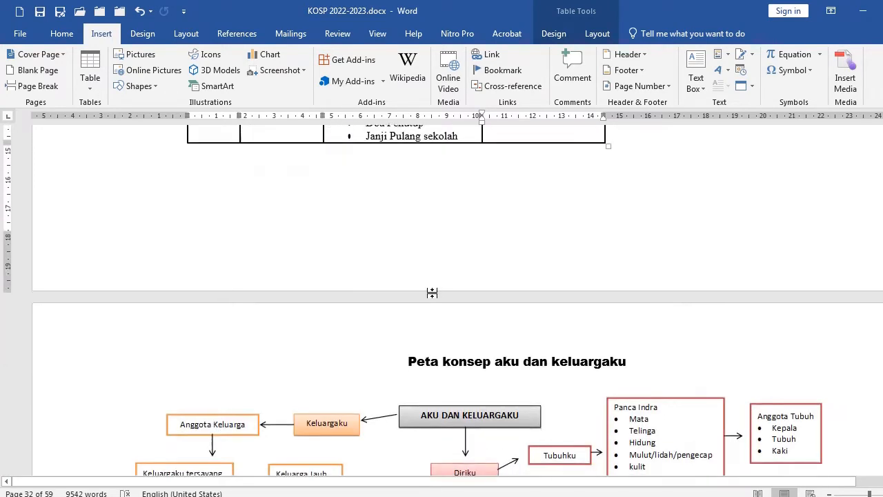
scroll(445, 293, "down", 3)
left_click(508, 257)
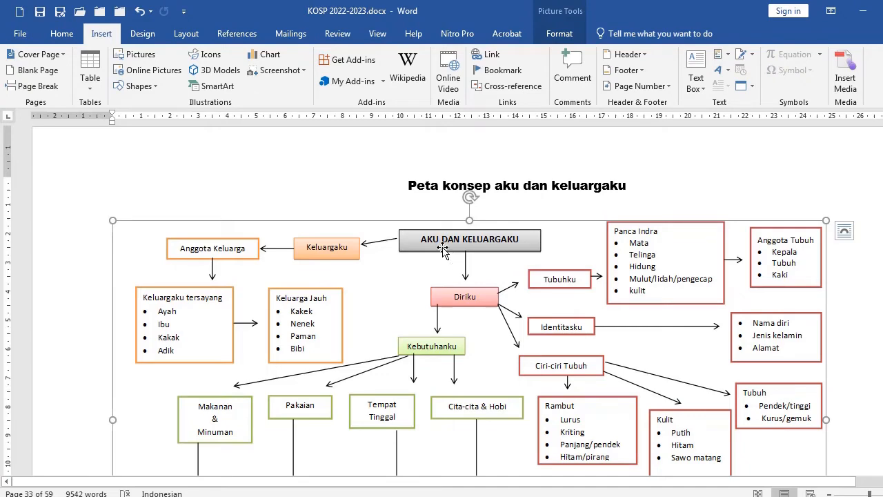
scroll(461, 292, "down", 10)
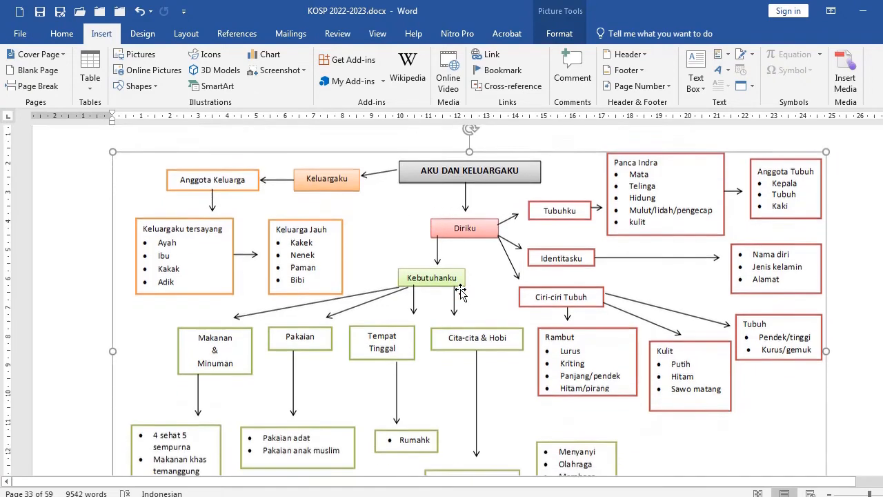
scroll(464, 292, "down", 1, "ctrl")
scroll(464, 292, "down", 12)
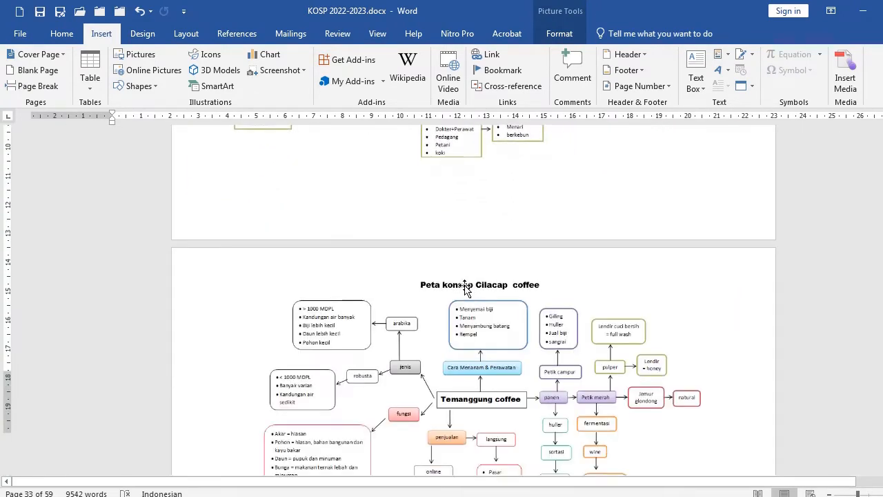
scroll(465, 291, "down", 18)
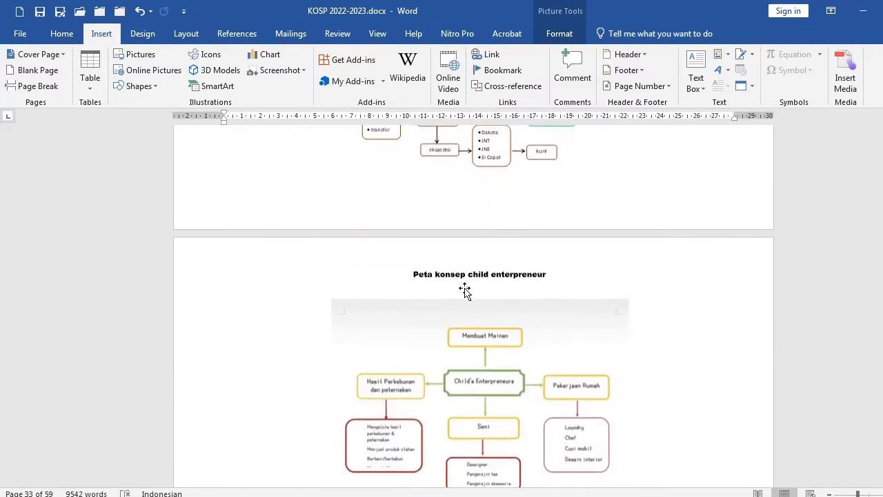
scroll(465, 292, "down", 10)
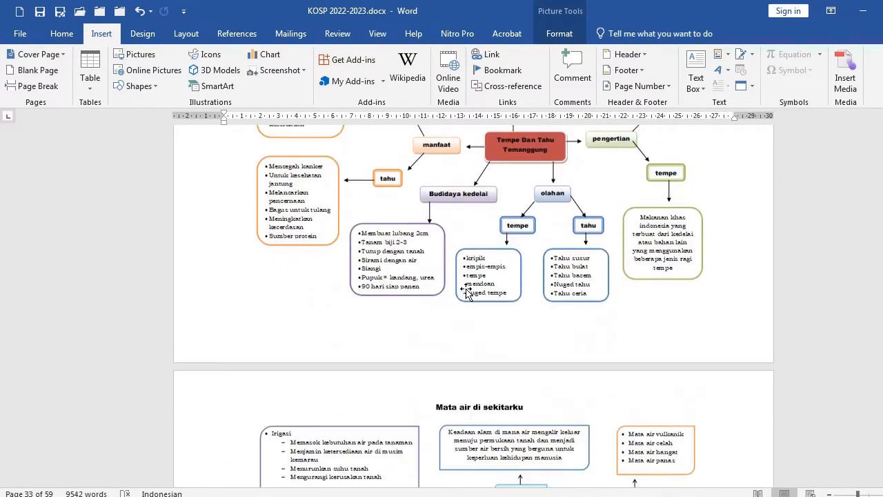
scroll(467, 290, "down", 2, "ctrl")
scroll(418, 366, "down", 8)
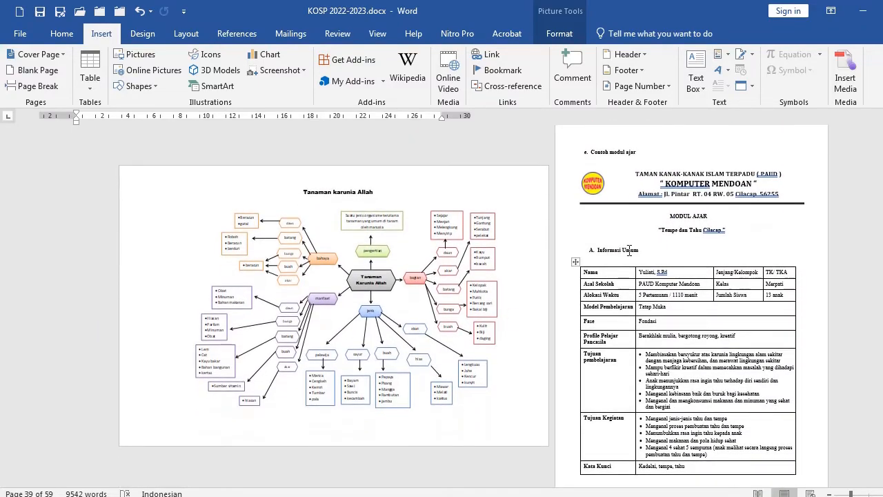
Examine the Contoh modul ajar letterhead, title and Informasi Umum table layout
left_click(669, 220)
scroll(660, 248, "up", 6, "ctrl")
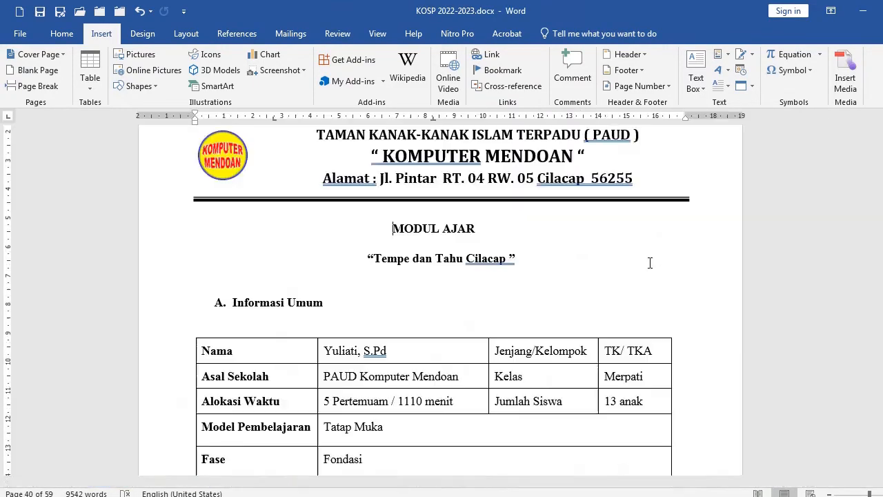
scroll(549, 277, "up", 3)
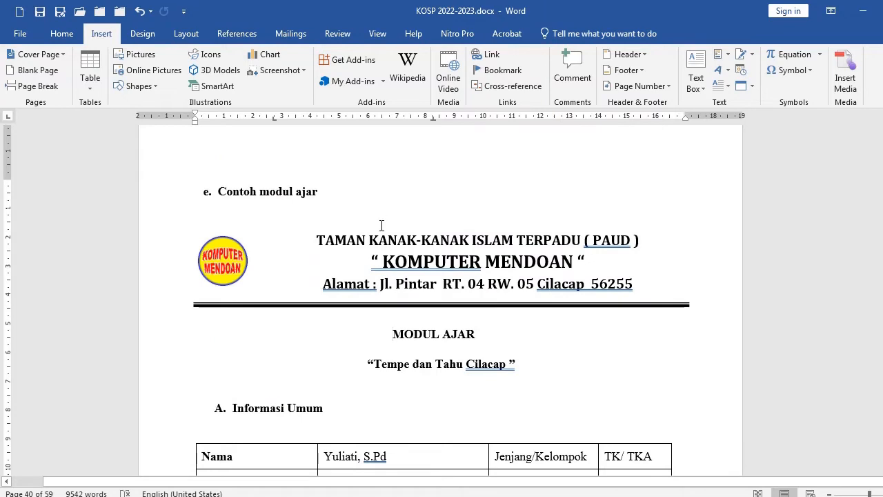
scroll(382, 226, "up", 2)
left_click(375, 223)
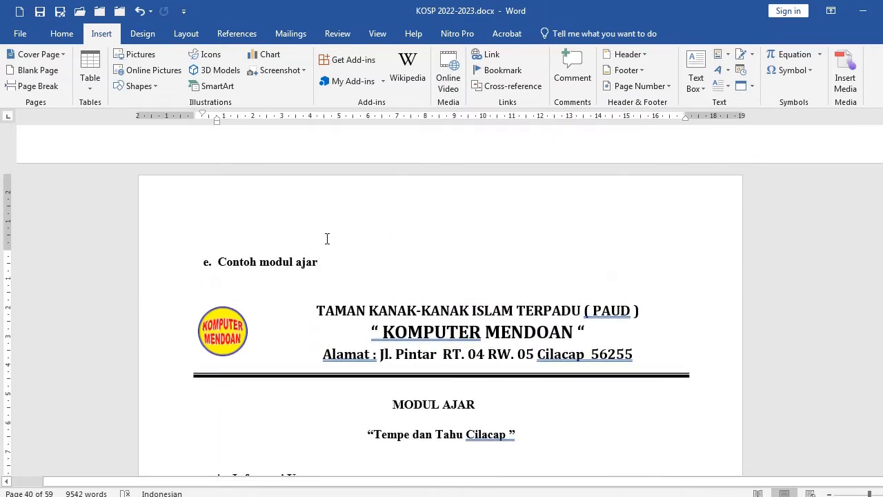
scroll(327, 239, "down", 3)
left_click_drag(163, 211, 162, 288)
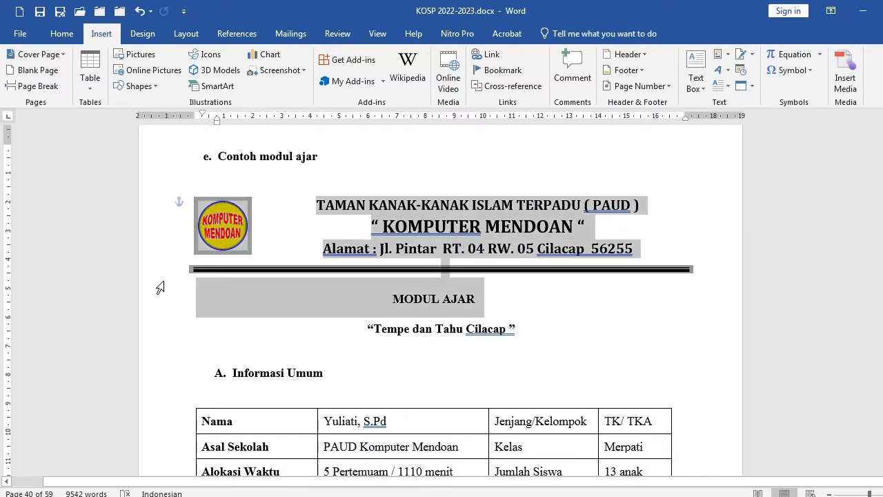
left_click(431, 309)
scroll(449, 311, "down", 7)
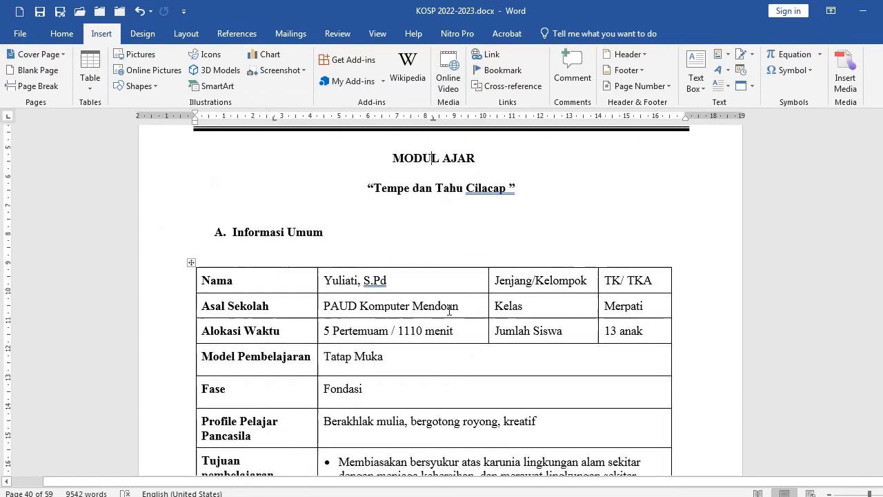
left_click(389, 287)
scroll(395, 292, "up", 1)
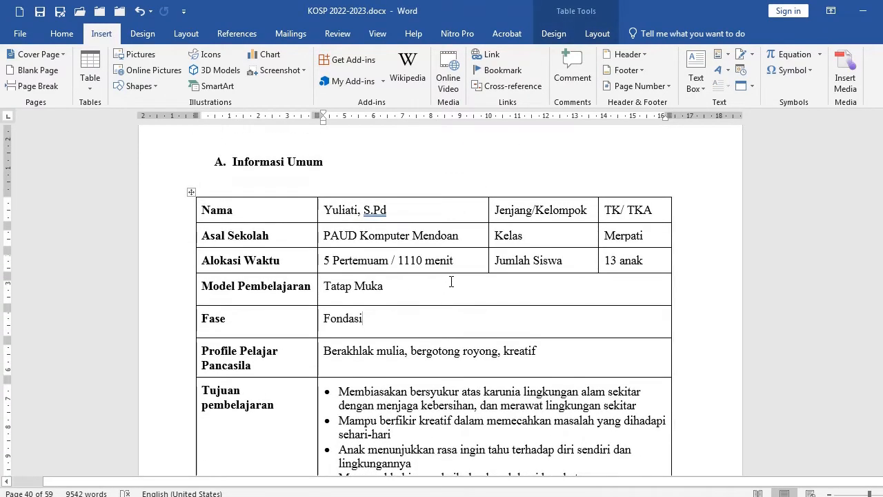
scroll(452, 281, "down", 2)
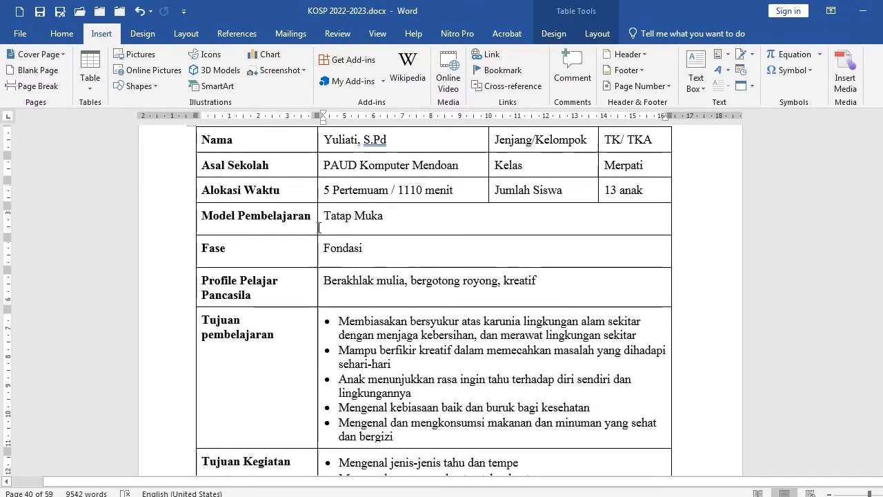
left_click(321, 230)
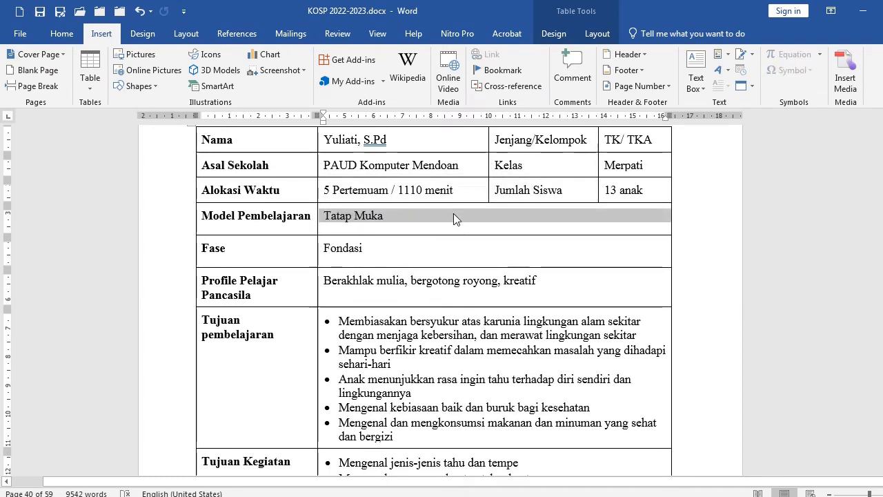
scroll(461, 195, "up", 3)
Add blank lines above the Informasi Umum table and insert a new 4-column, 3-row table there
left_click(405, 216)
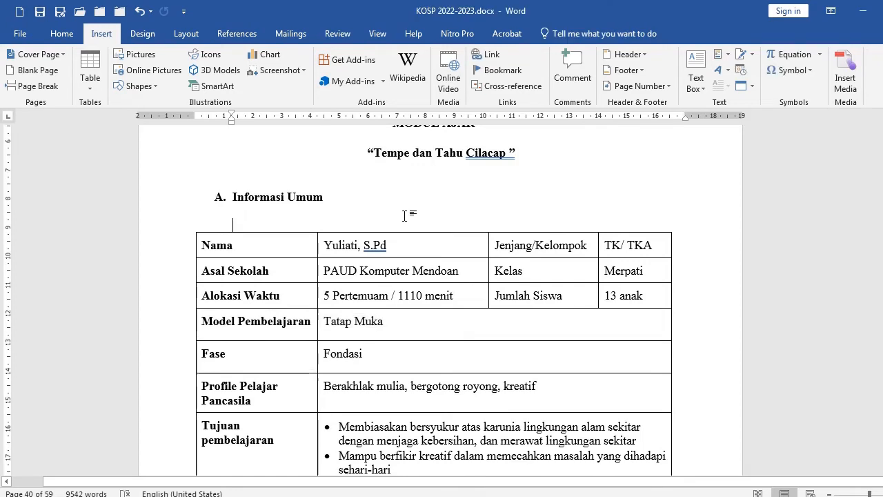
key("Return")
key("Return")
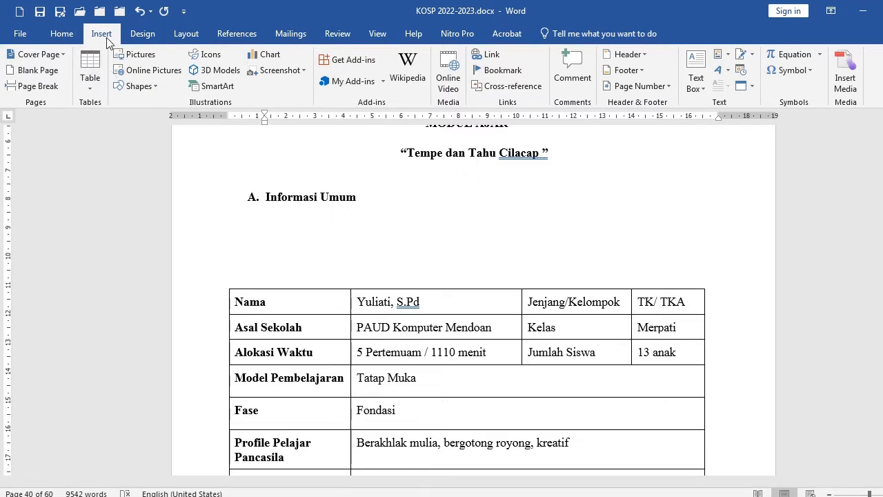
left_click(91, 73)
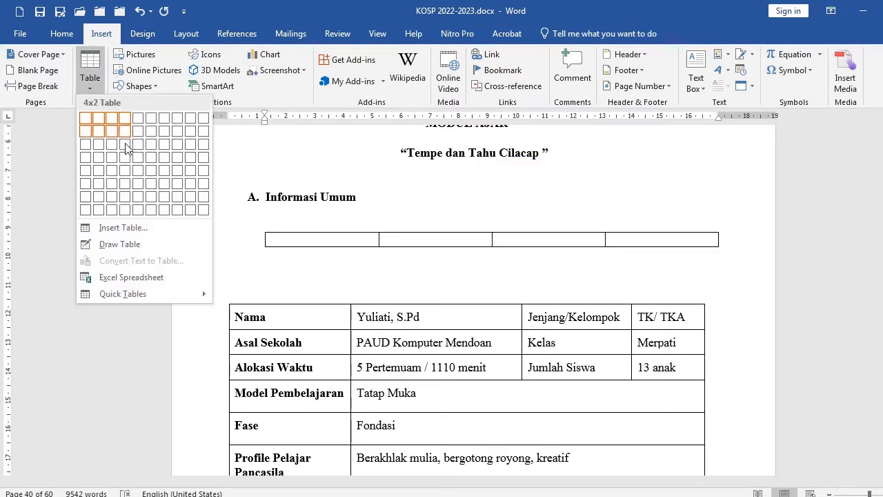
left_click(125, 144)
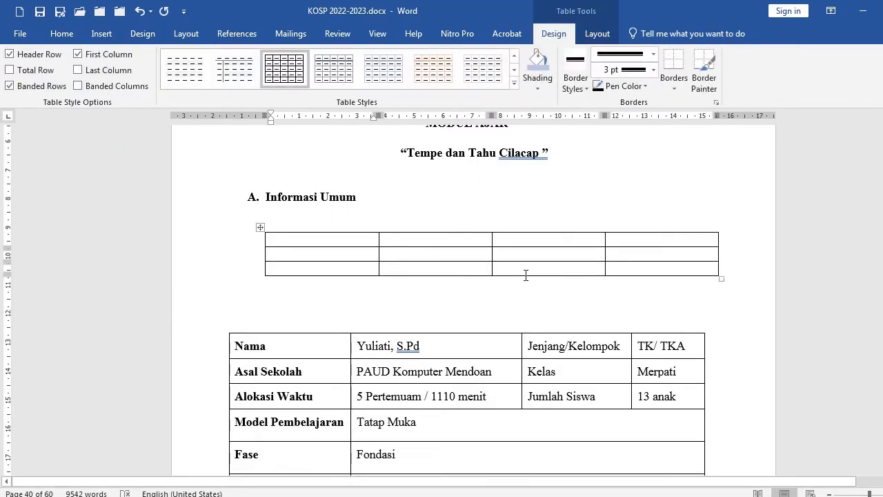
Add a fourth row to the new table and merge three cells of its last row
scroll(545, 279, "down", 2)
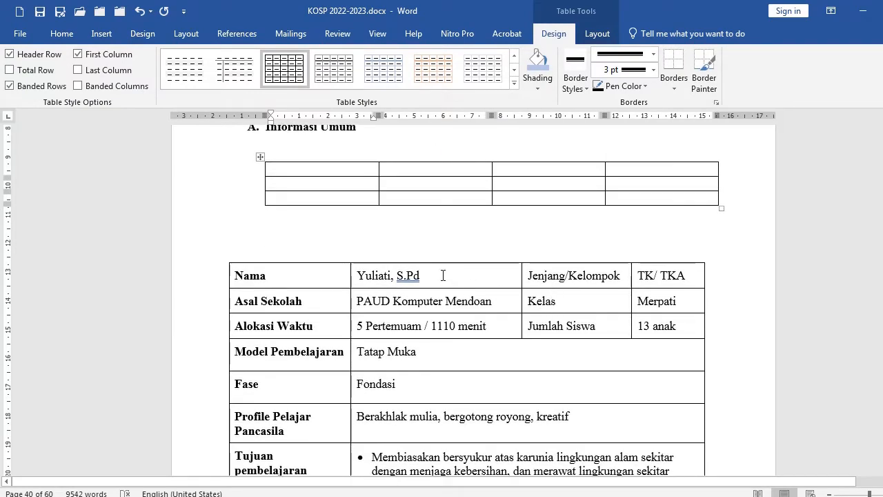
left_click(668, 198)
key("Tab")
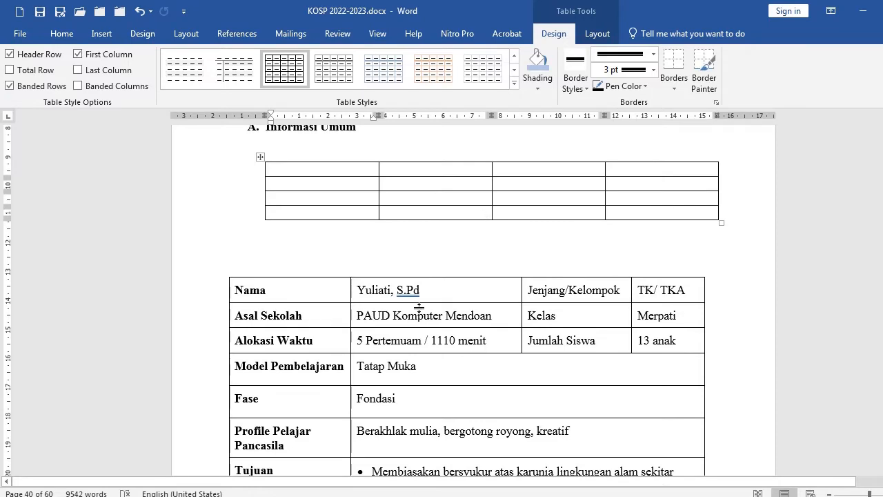
left_click(180, 374)
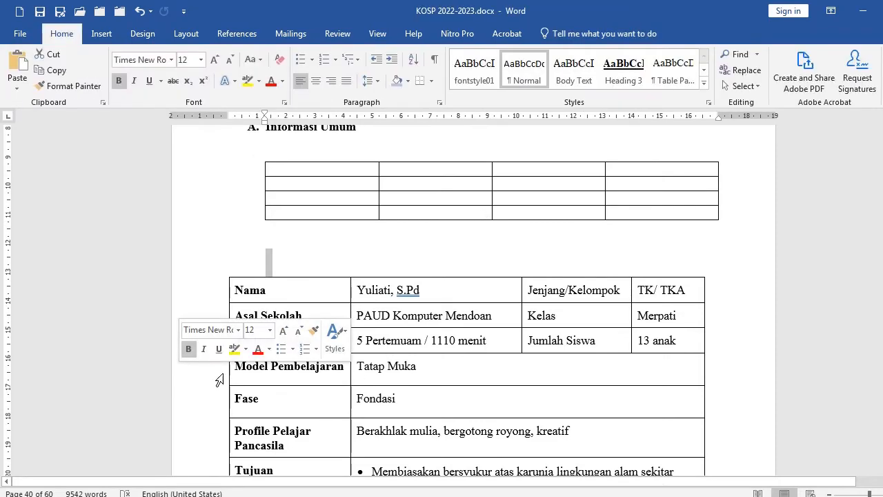
left_click(274, 373)
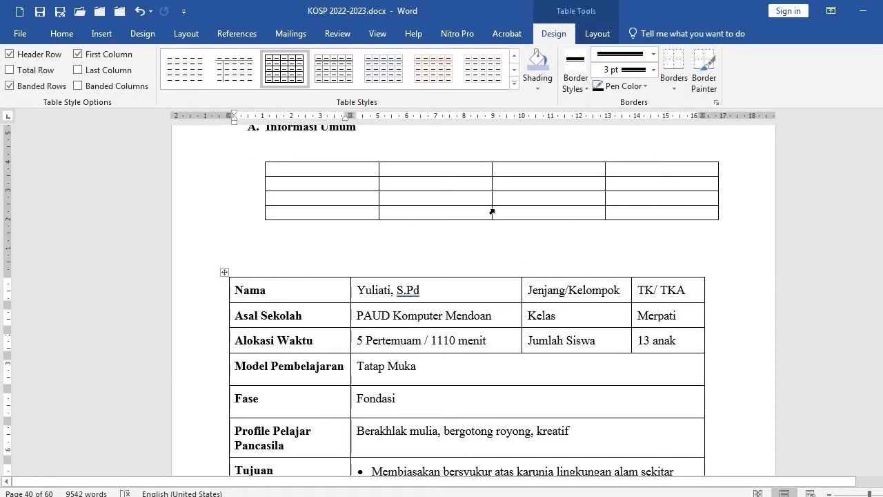
left_click_drag(477, 214, 663, 213)
right_click(458, 210)
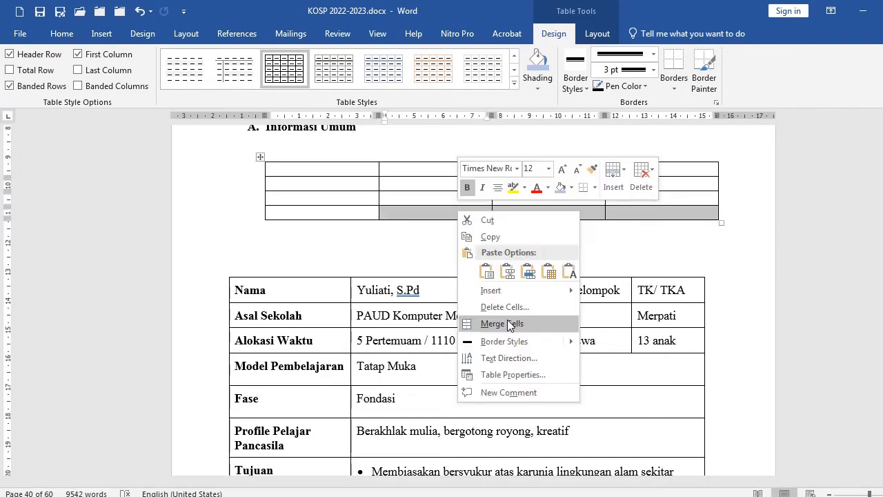
left_click(515, 324)
left_click(503, 211)
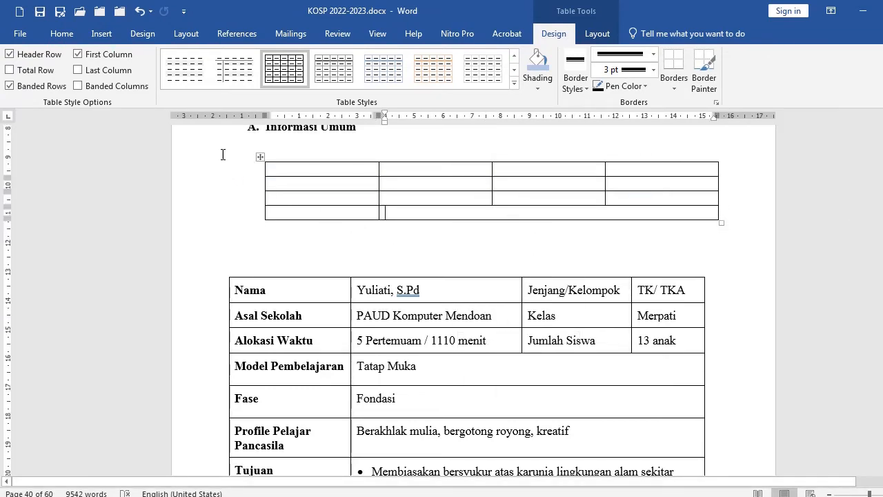
Delete the inserted table and the blank lines between the Informasi Umum heading and its table
left_click_drag(223, 151, 239, 235)
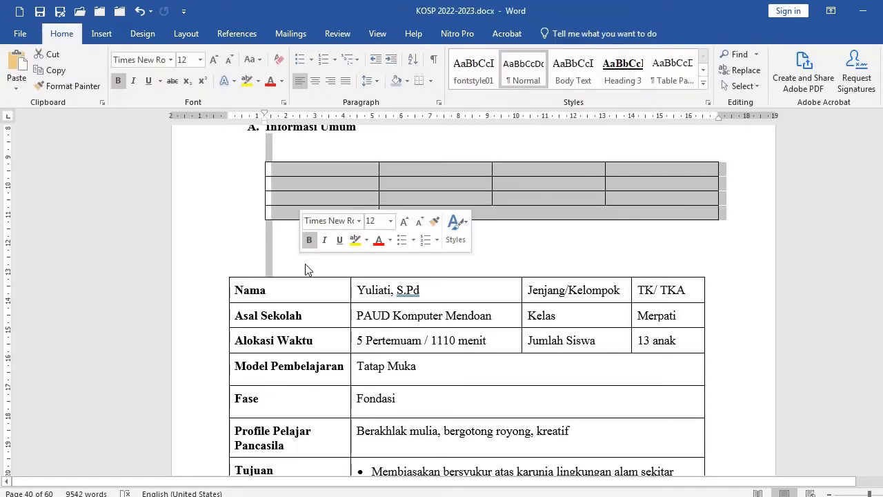
key("BackSpace")
left_click_drag(307, 210, 308, 219)
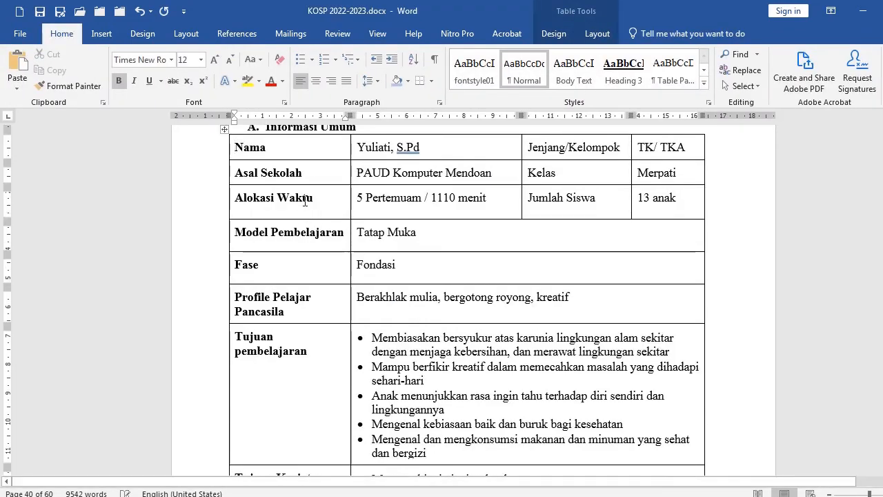
Examine the Informasi Umum heading and table placement down to the end of the table
scroll(327, 250, "up", 3)
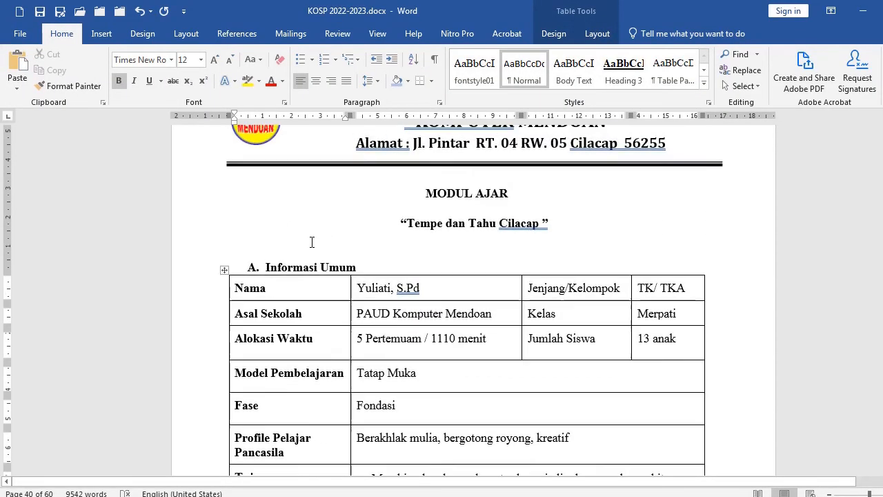
left_click(188, 298)
left_click(284, 300)
left_click(205, 295)
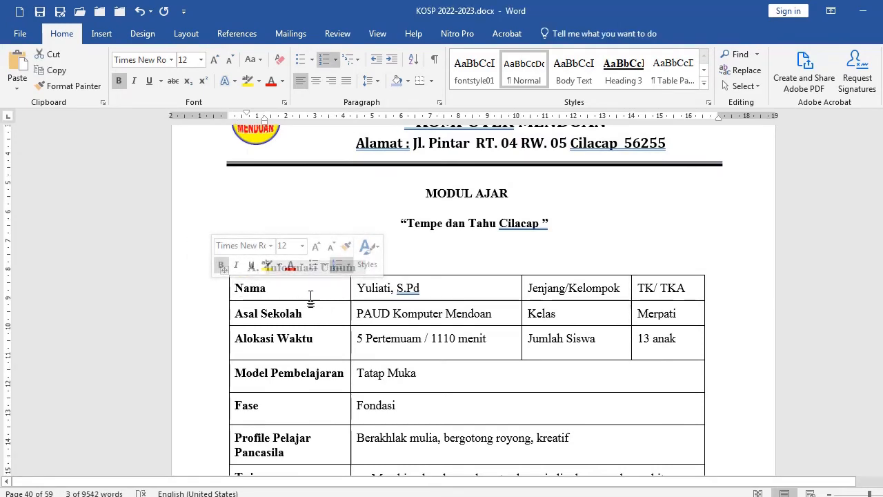
left_click(424, 267)
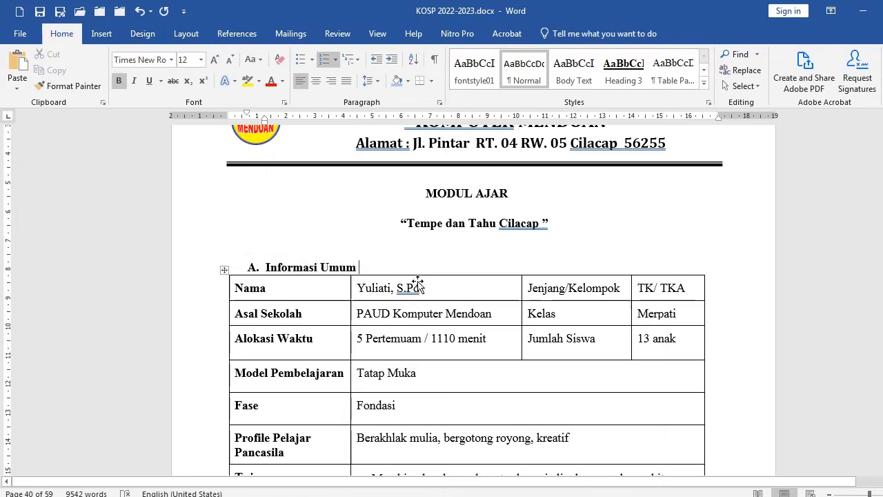
scroll(246, 339, "down", 2)
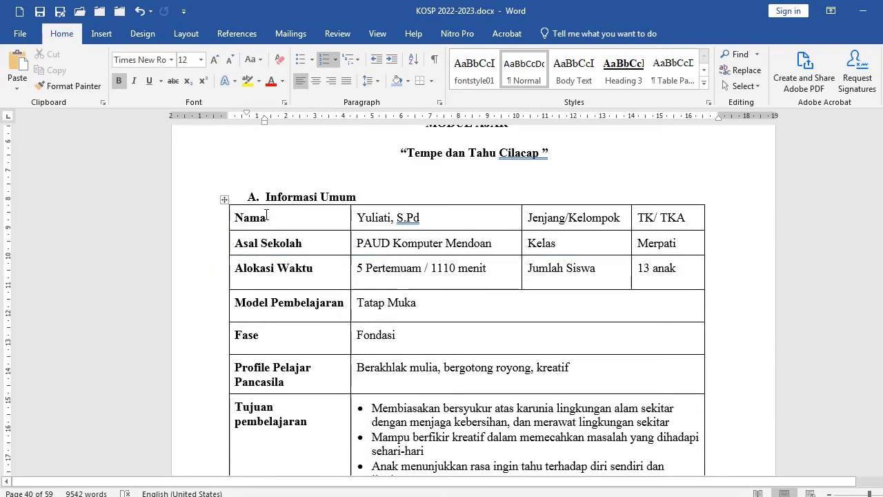
left_click(211, 198)
scroll(320, 253, "down", 2)
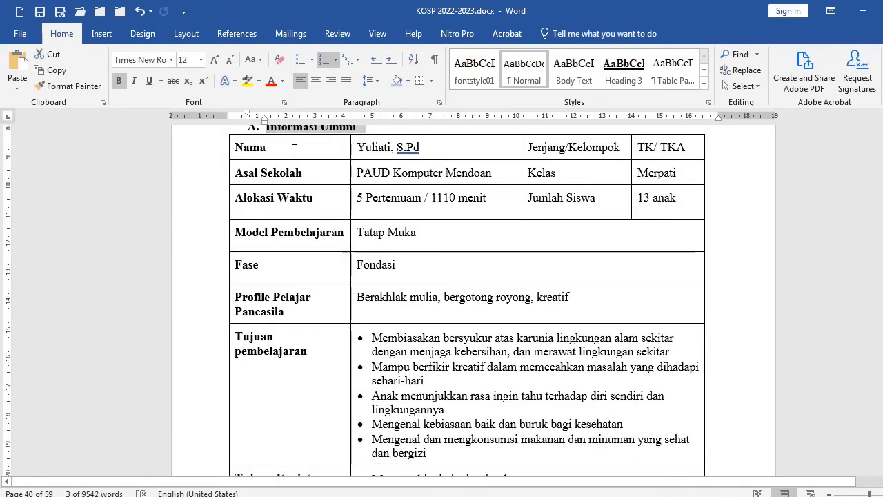
left_click_drag(296, 148, 447, 349)
scroll(448, 345, "down", 5)
scroll(449, 345, "down", 20)
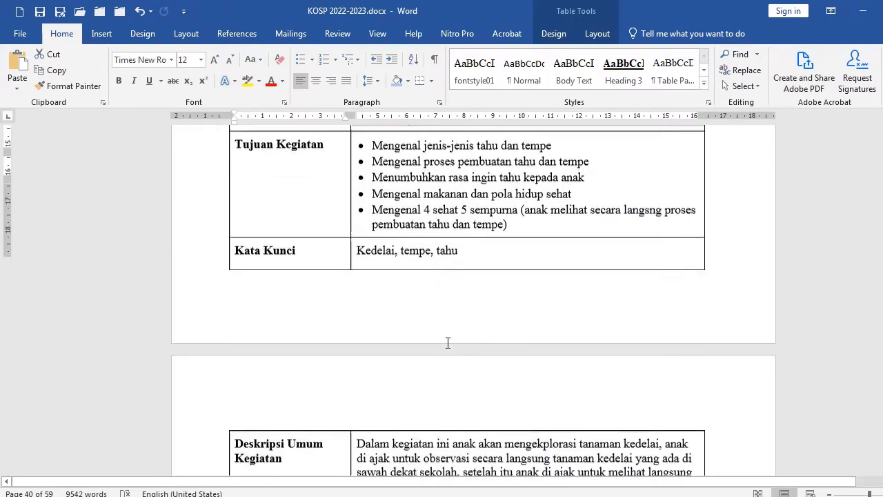
scroll(447, 335, "up", 3)
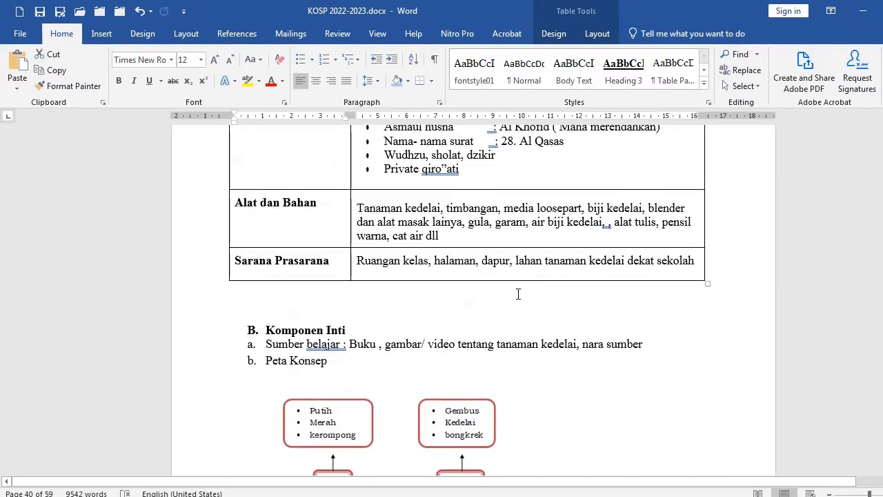
Set the Informasi Umum table's text wrapping to None in its table properties
left_click(540, 254, "shift")
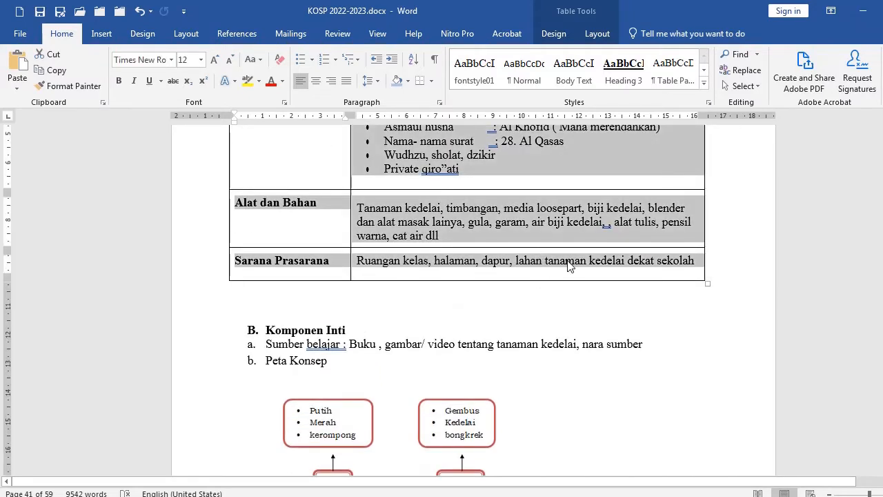
left_click(729, 256, "shift")
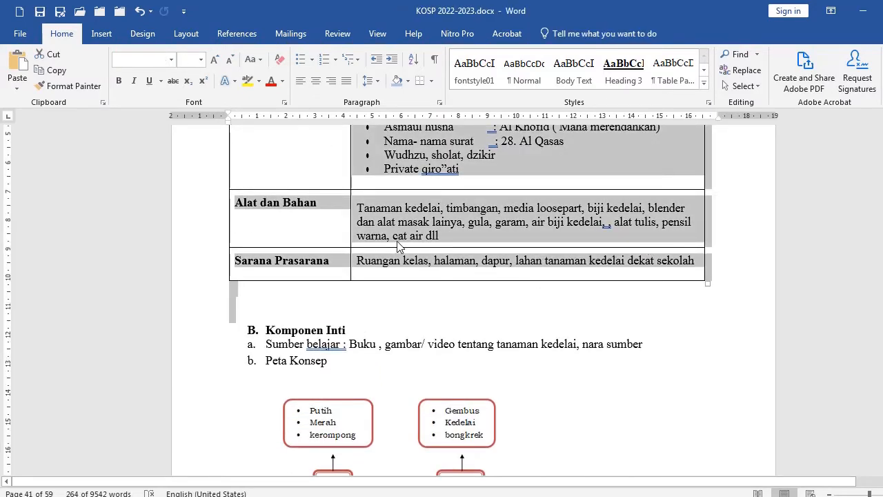
left_click(491, 269, "shift")
right_click(464, 211)
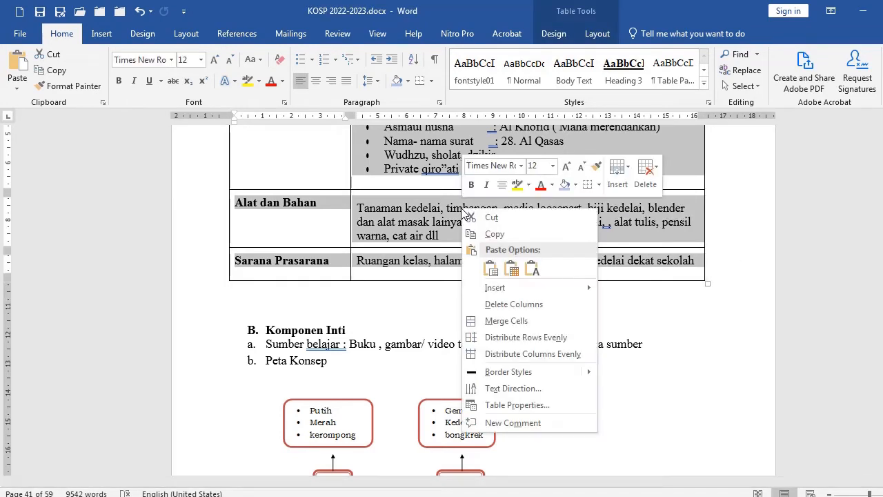
left_click(518, 406)
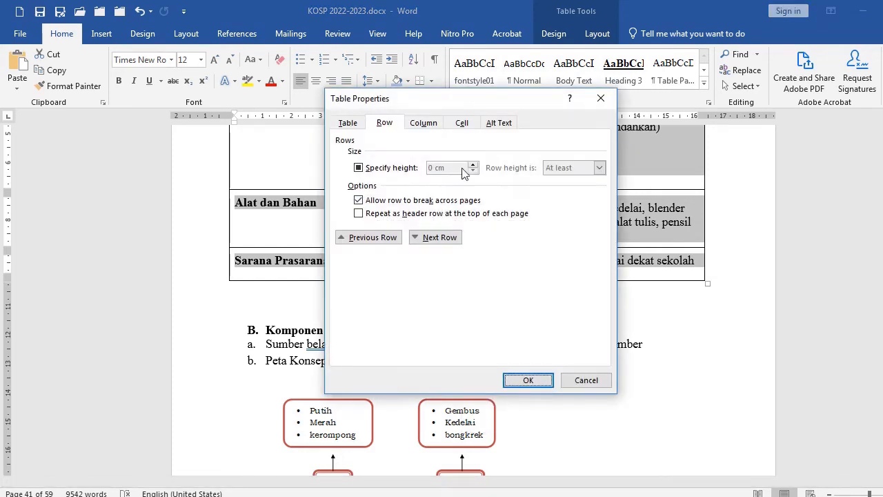
left_click(344, 123)
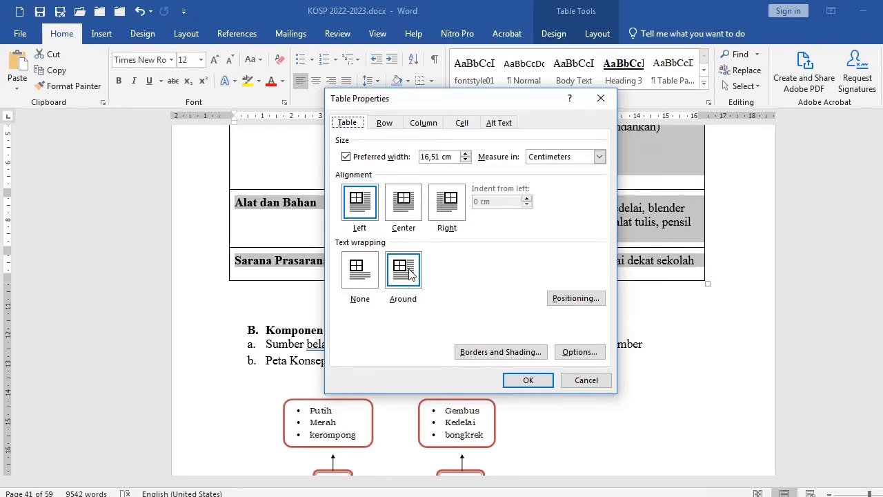
left_click(361, 274)
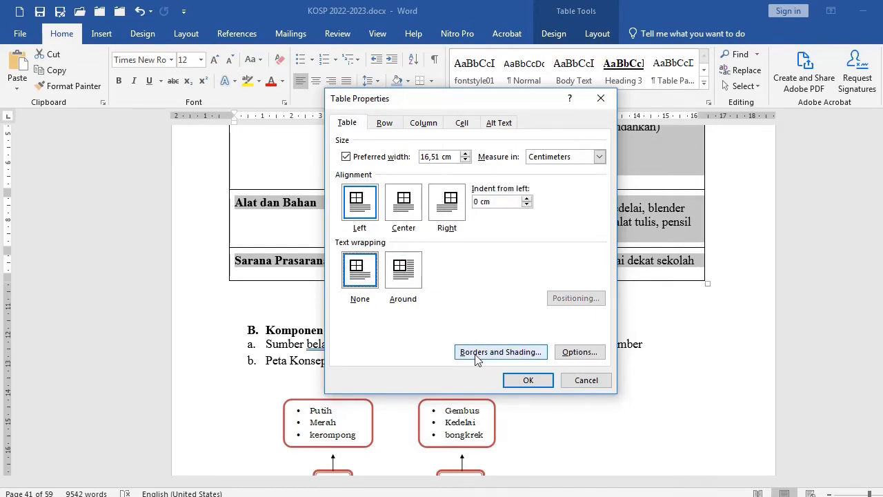
left_click(528, 381)
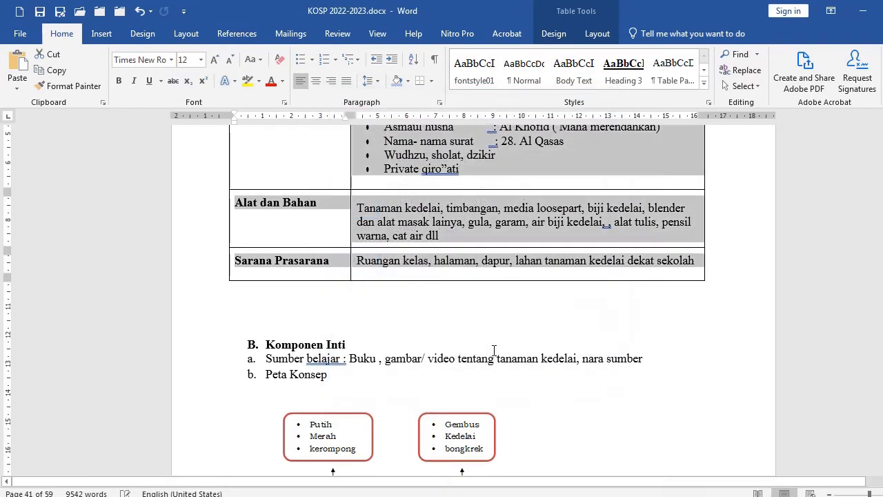
Scroll through the concept map, RPPH pages and Asesmen dari proses pembelajaran section to review their layout
left_click(360, 260)
scroll(371, 274, "down", 8)
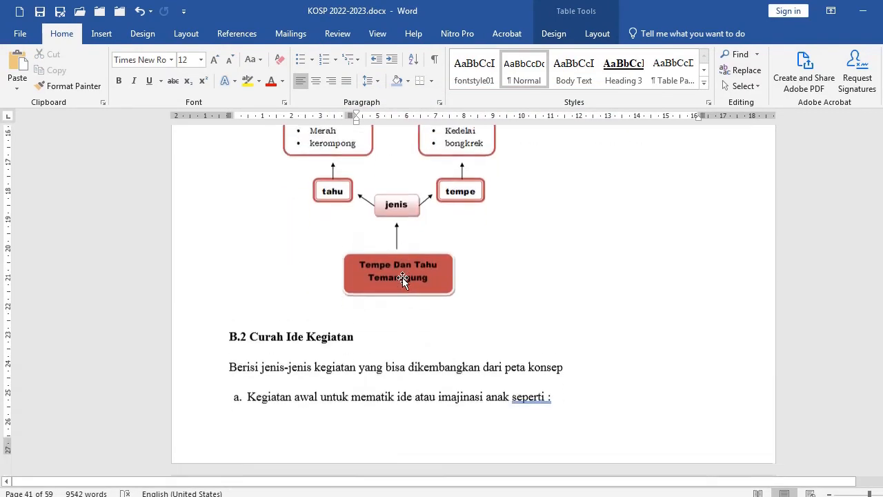
scroll(402, 278, "up", 4)
scroll(408, 311, "down", 7)
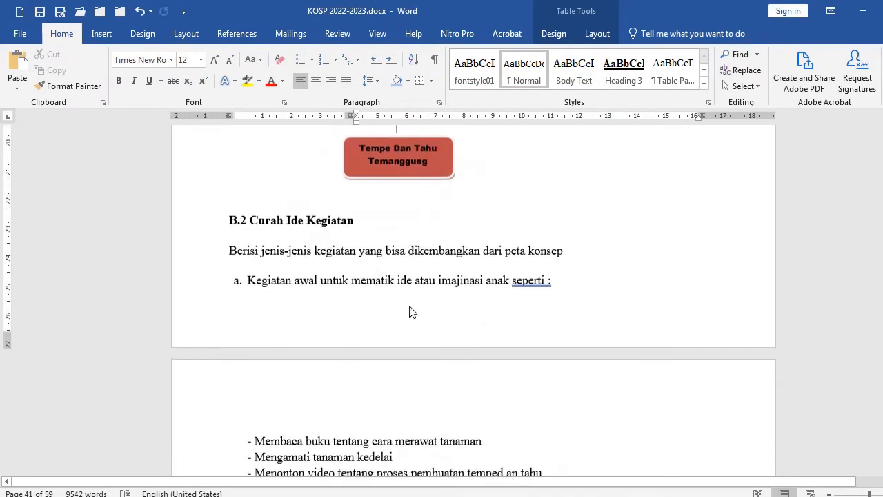
scroll(409, 312, "down", 15)
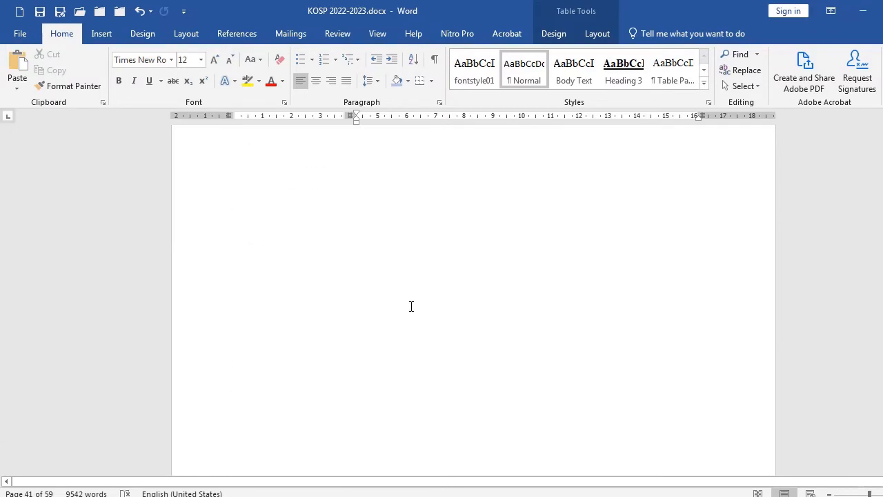
scroll(412, 305, "down", 4)
scroll(412, 305, "down", 3)
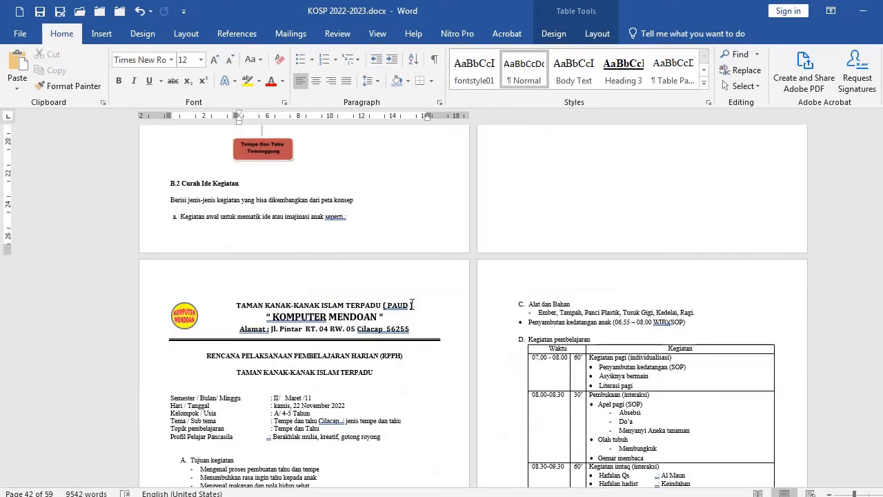
scroll(411, 305, "down", 2)
left_click_drag(303, 254, 334, 334)
scroll(335, 335, "down", 3)
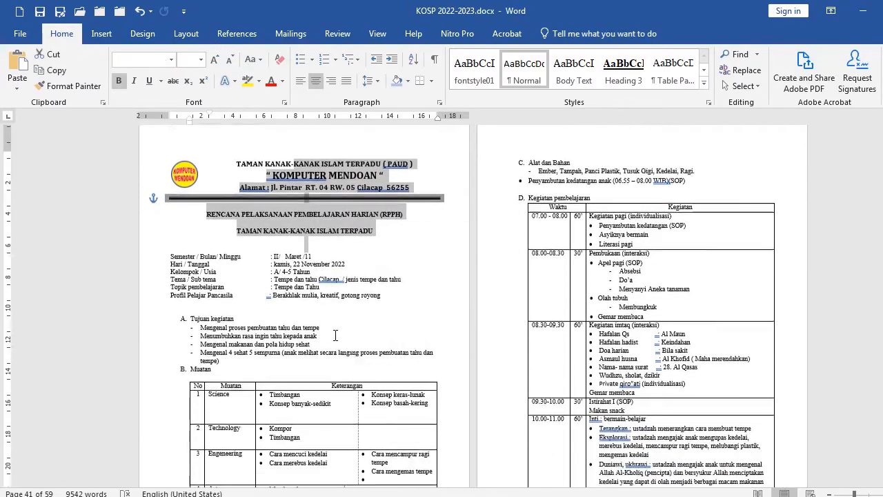
scroll(335, 335, "down", 3)
scroll(333, 315, "down", 10)
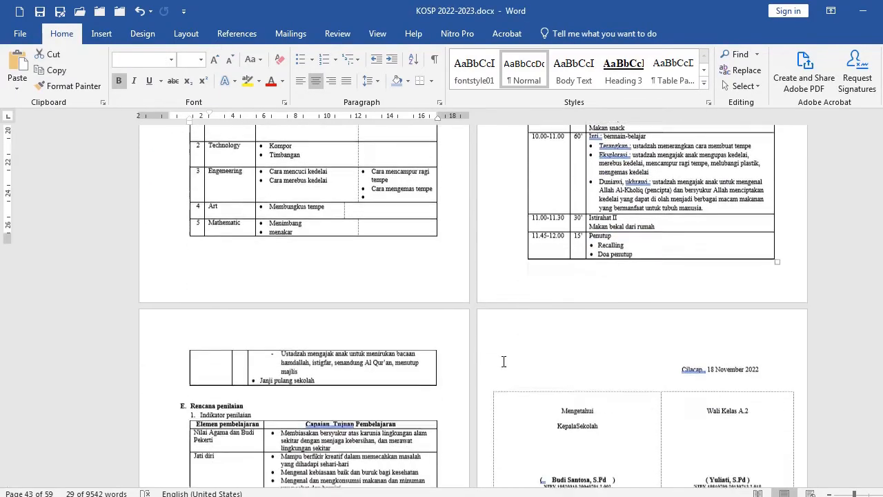
scroll(433, 373, "down", 10)
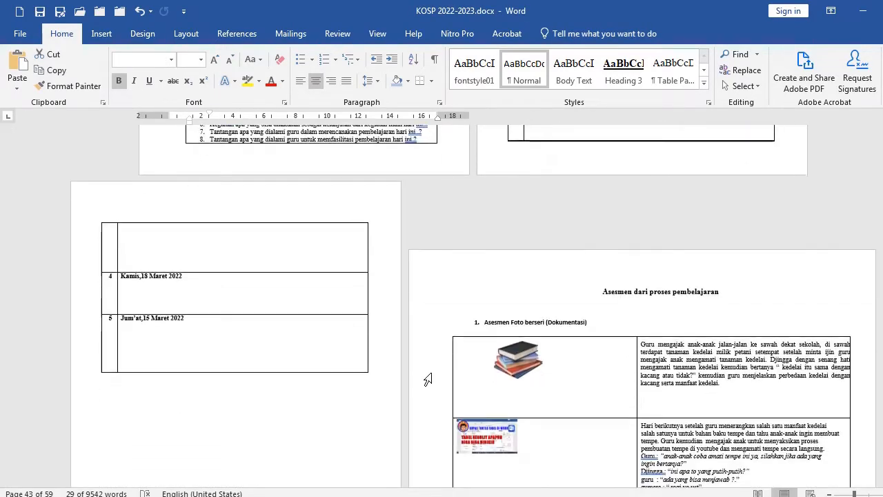
left_click(566, 269)
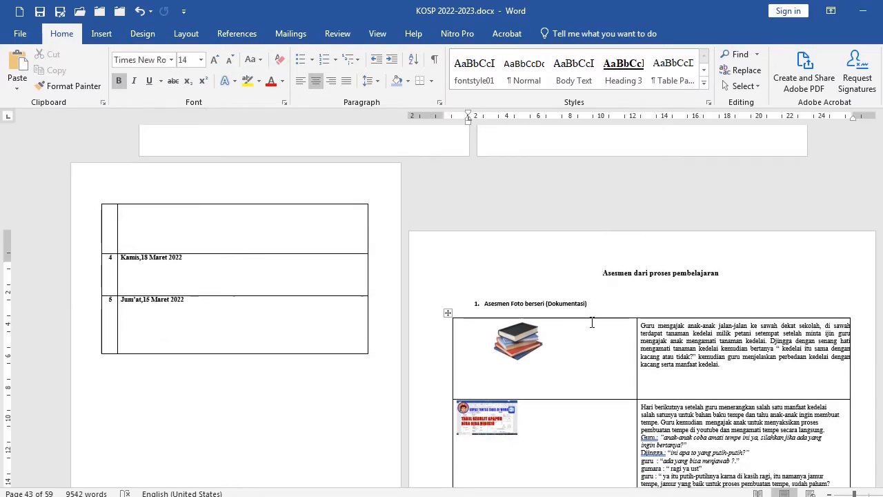
scroll(592, 332, "up", 5)
scroll(530, 327, "down", 1)
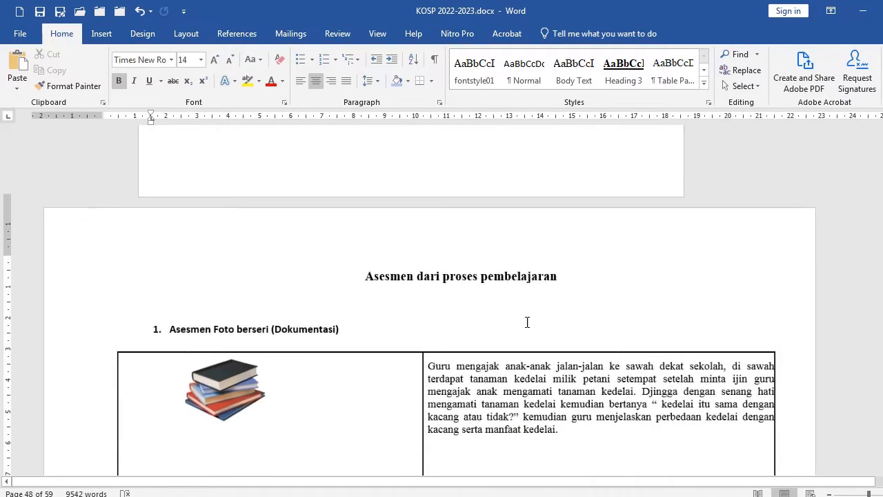
Delete the stack-of-books picture from the first cell of the Asesmen Foto berseri table
scroll(545, 310, "down", 4)
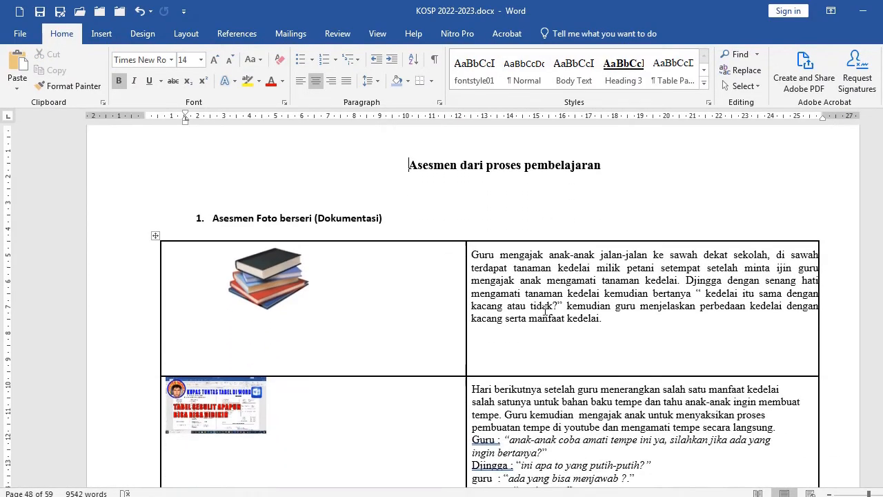
left_click_drag(437, 275, 568, 411)
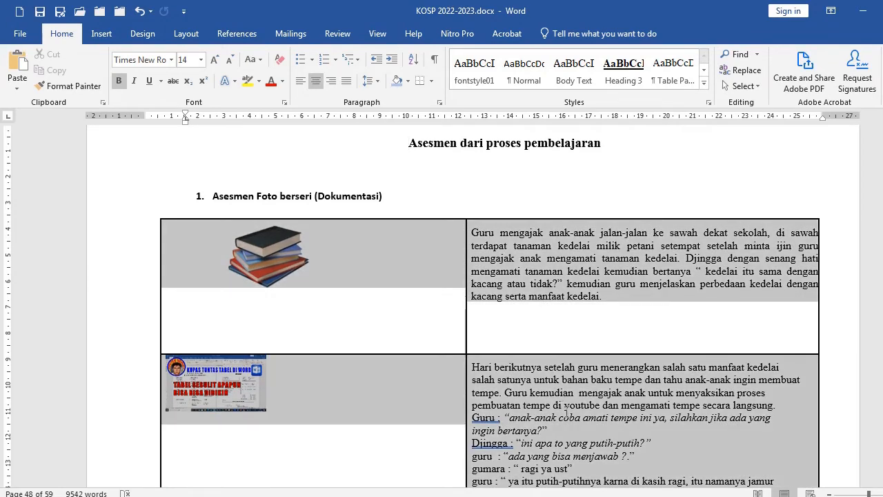
scroll(501, 355, "down", 3)
left_click(541, 324)
scroll(531, 310, "up", 4)
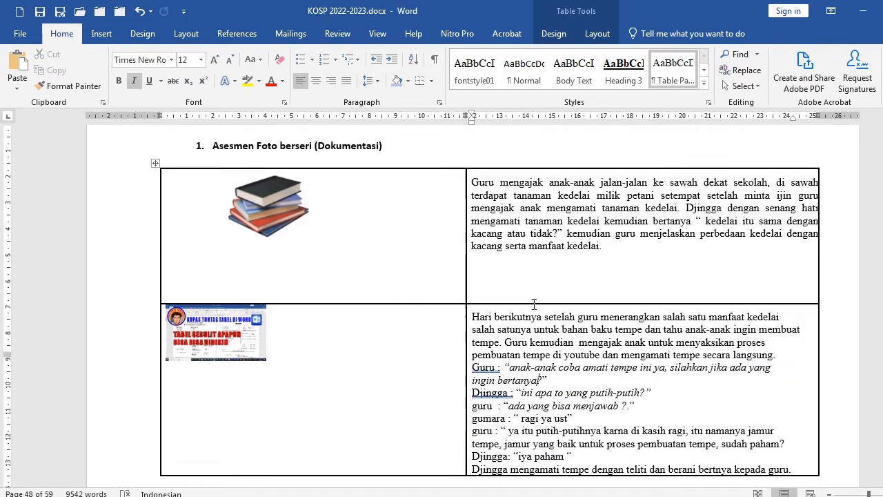
left_click(285, 289)
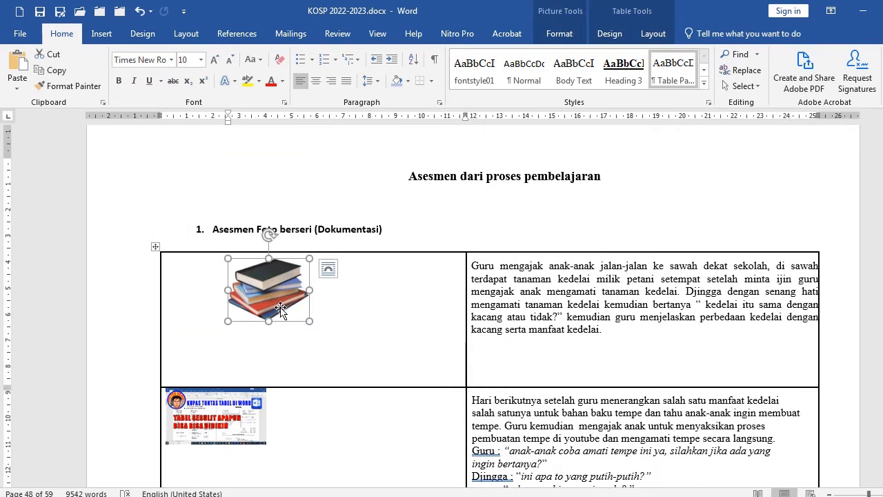
key("Delete")
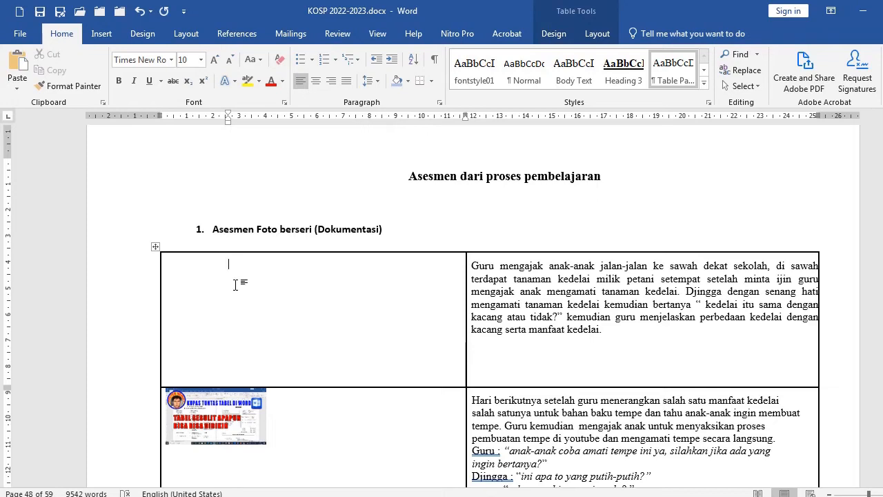
key("BackSpace")
Insert the dokter.png picture into the emptied first cell of the table
left_click(278, 179)
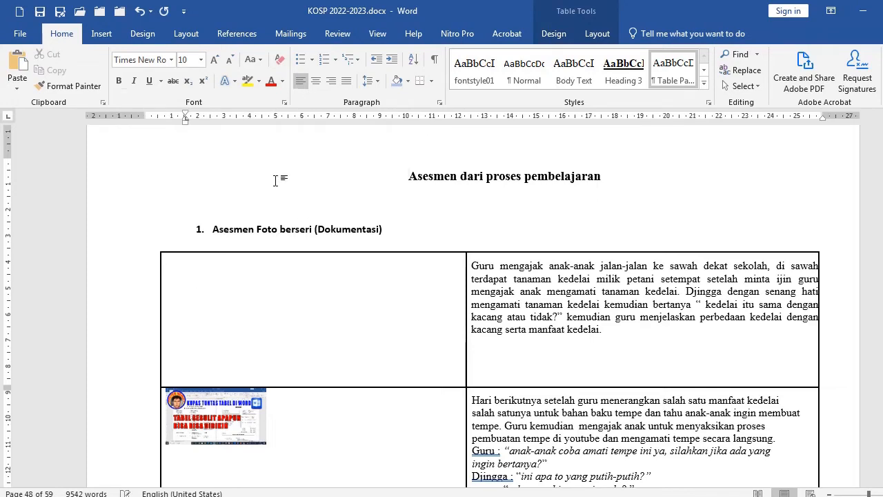
left_click(259, 283)
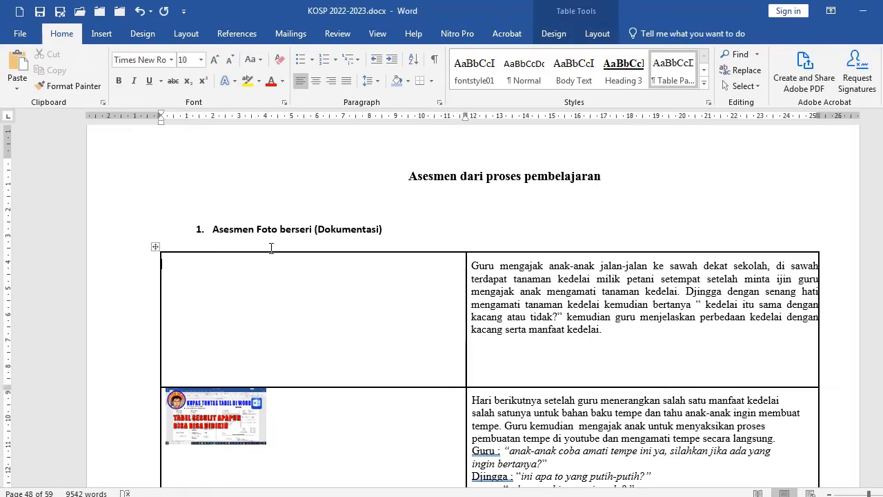
left_click(100, 34)
left_click(137, 55)
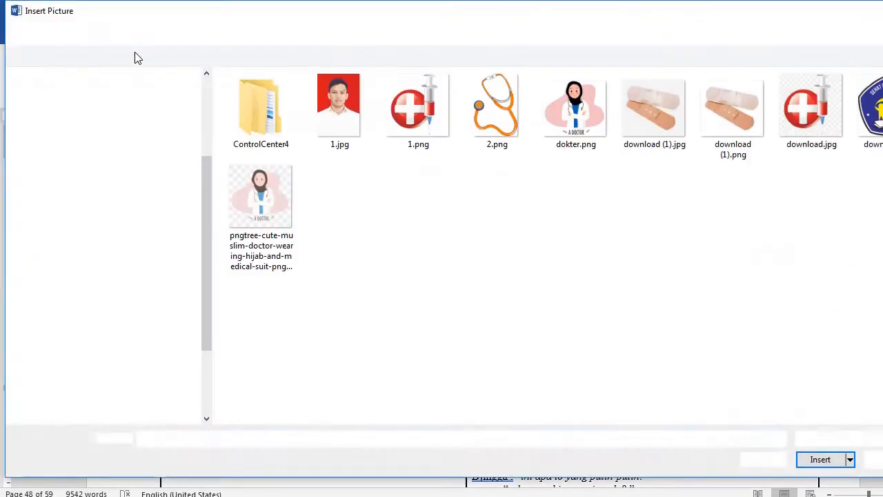
left_click(562, 121)
left_click(820, 458)
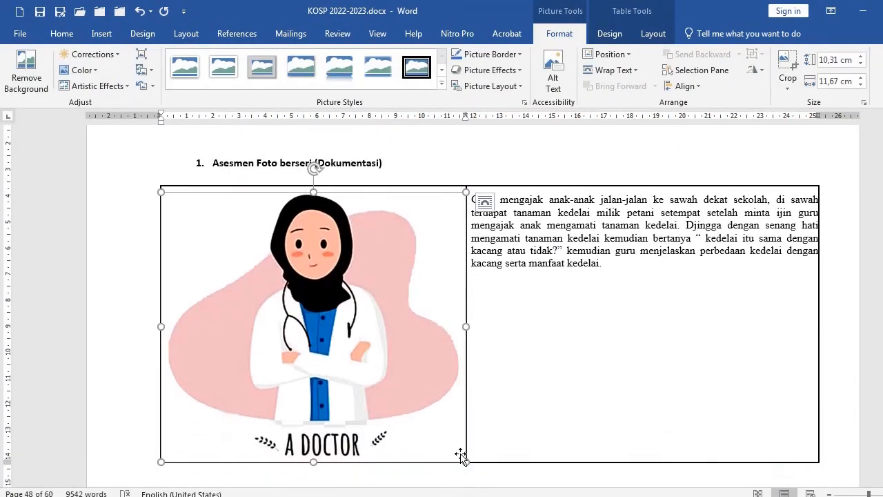
Shrink the doctor picture to about 2.97 cm tall by 3.36 cm wide
left_click_drag(464, 459, 293, 270)
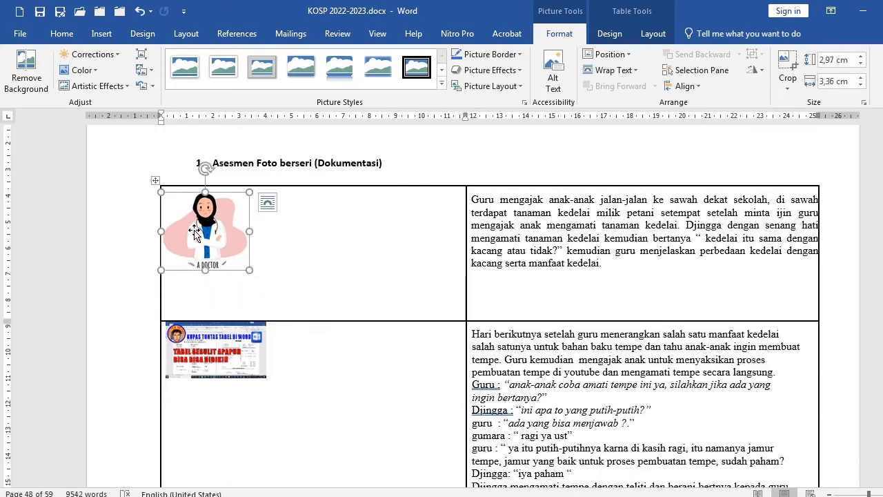
left_click_drag(210, 238, 373, 259)
Set the doctor picture's text wrapping to In Front of Text and move it to the middle of its cell
right_click(197, 236)
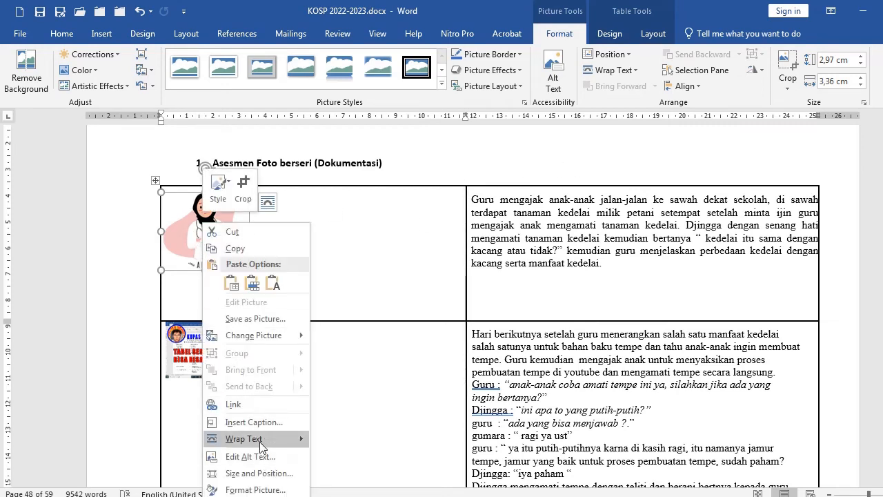
mouse_move(259, 440)
left_click(630, 71)
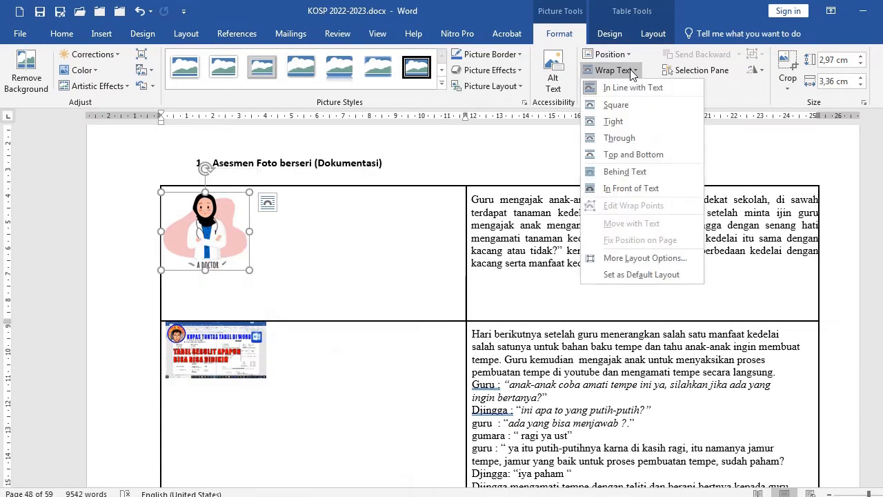
left_click(629, 189)
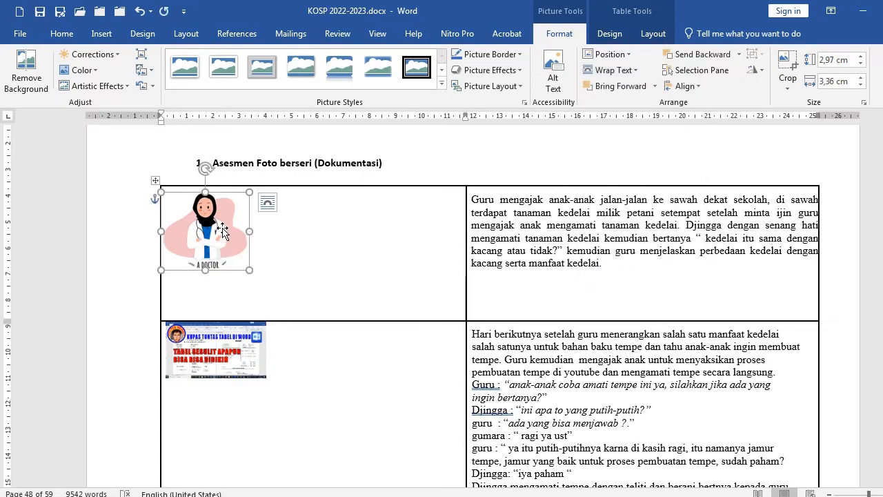
left_click_drag(232, 231, 331, 235)
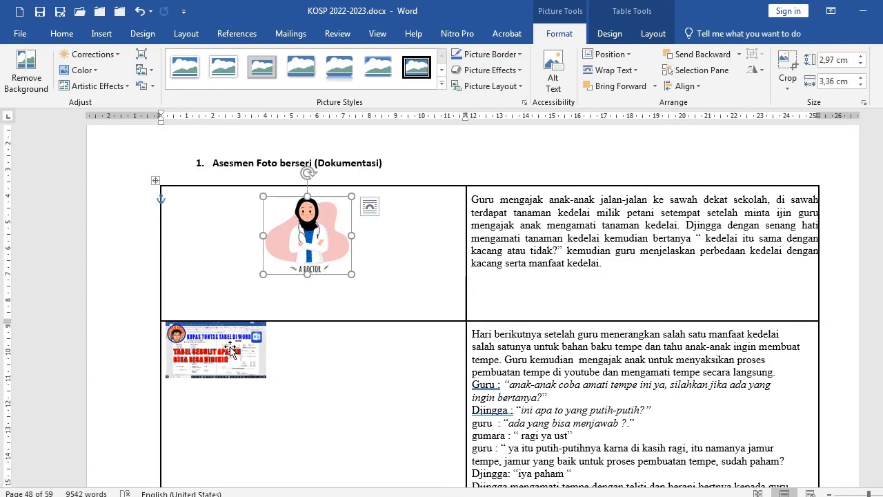
Insert the 2.png stethoscope picture near the Asesmen dari proses pembelajaran heading
scroll(401, 197, "up", 2)
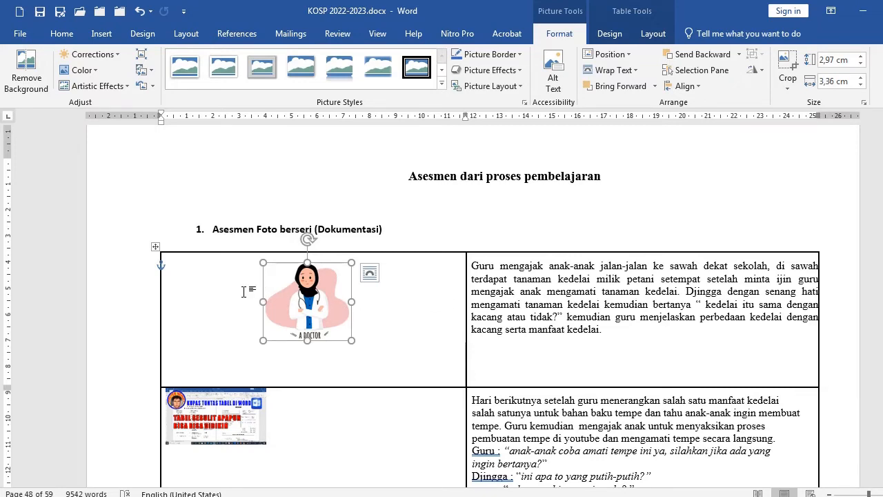
left_click(214, 202)
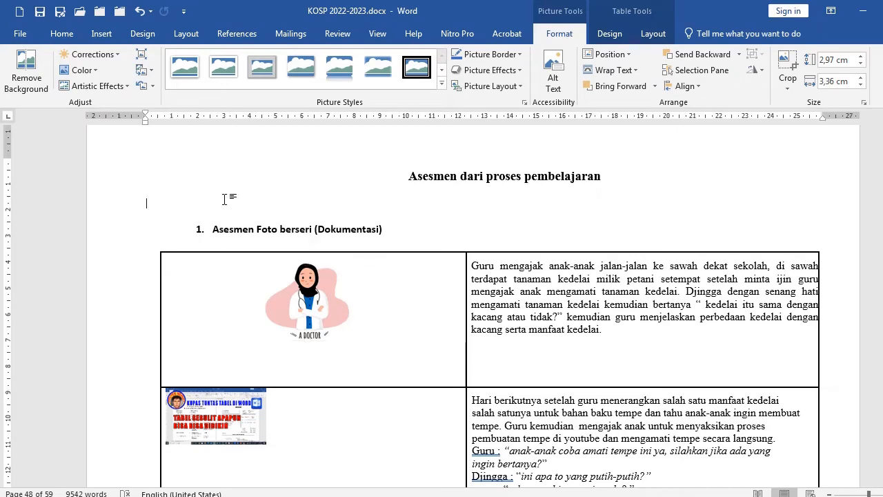
left_click(102, 33)
left_click(138, 55)
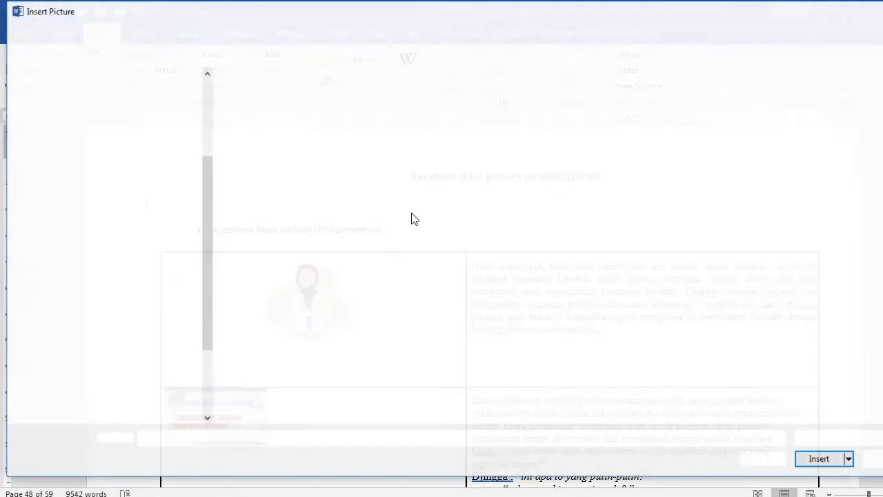
left_click(497, 104)
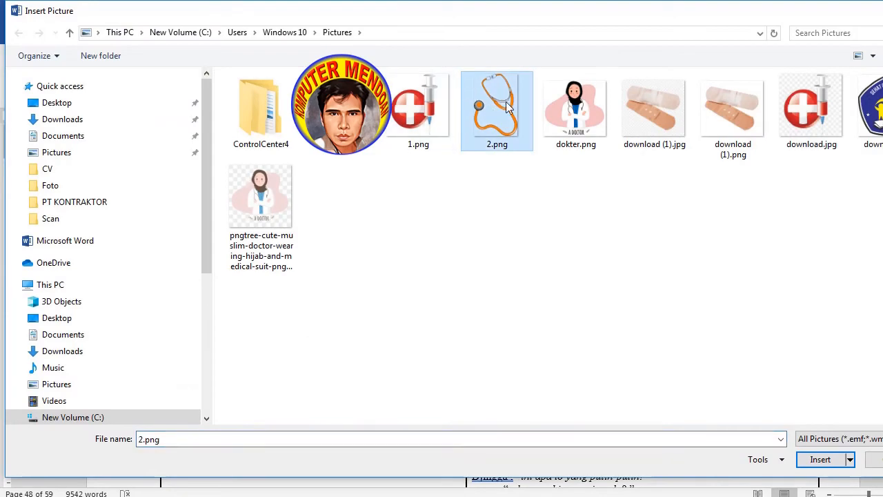
left_click(823, 459)
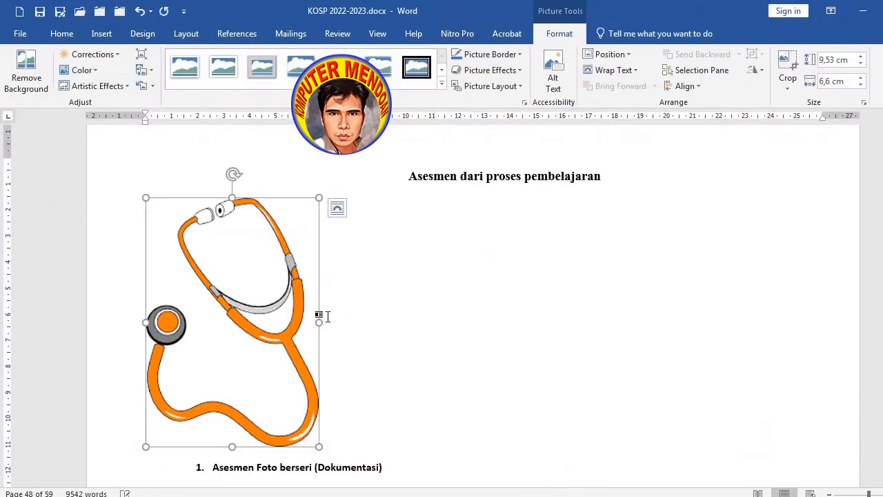
Set the stethoscope picture's text wrapping to In Front of Text
scroll(297, 283, "down", 1)
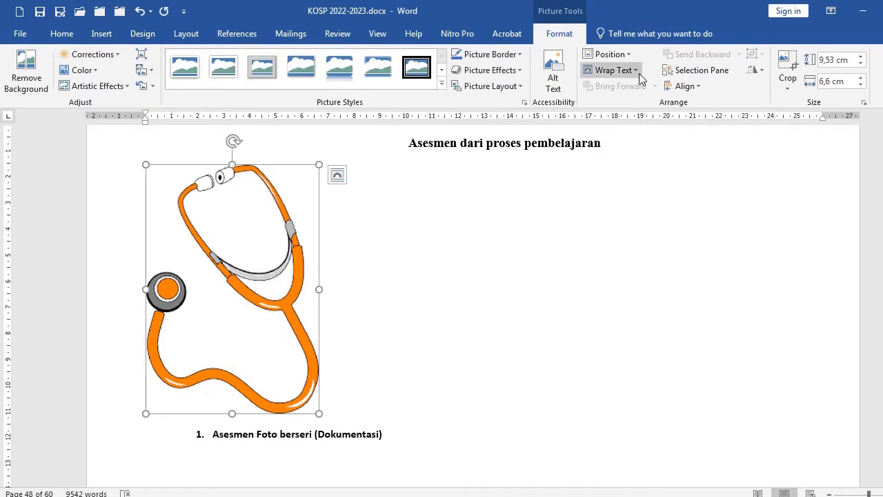
left_click(636, 70)
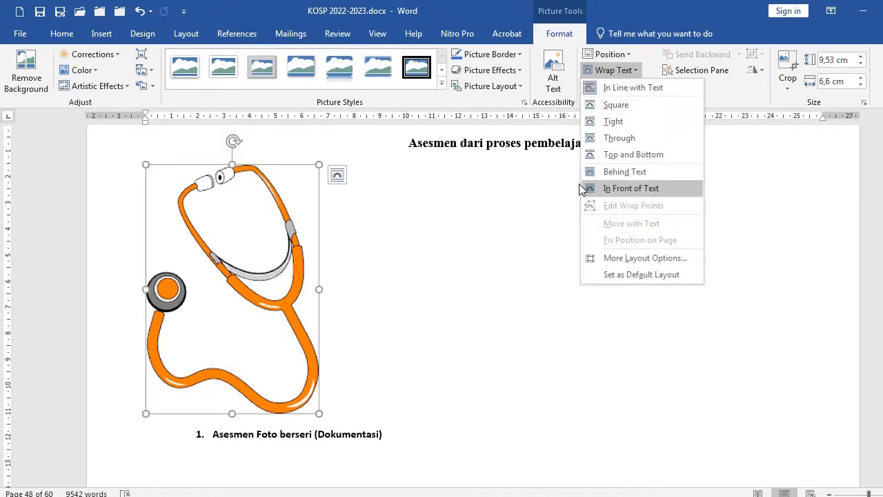
left_click(627, 191)
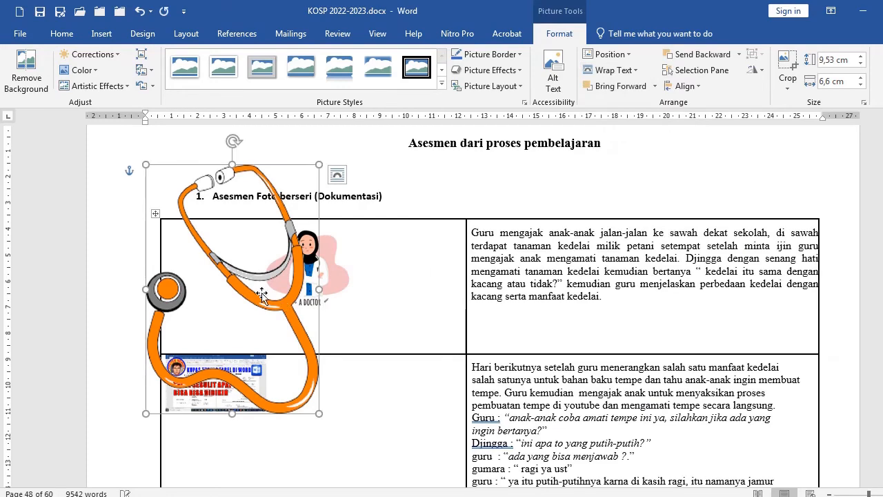
Shrink the stethoscope picture to about 3.71 by 2.57 cm and place it in the second row's picture cell beside the screenshot
left_click_drag(266, 287, 365, 349)
left_click_drag(419, 233, 314, 385)
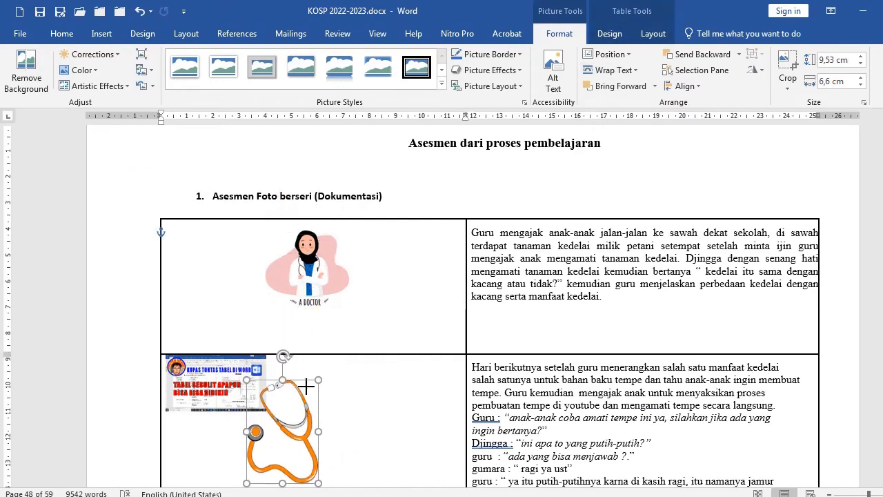
scroll(336, 350, "down", 3)
left_click_drag(283, 335, 341, 314)
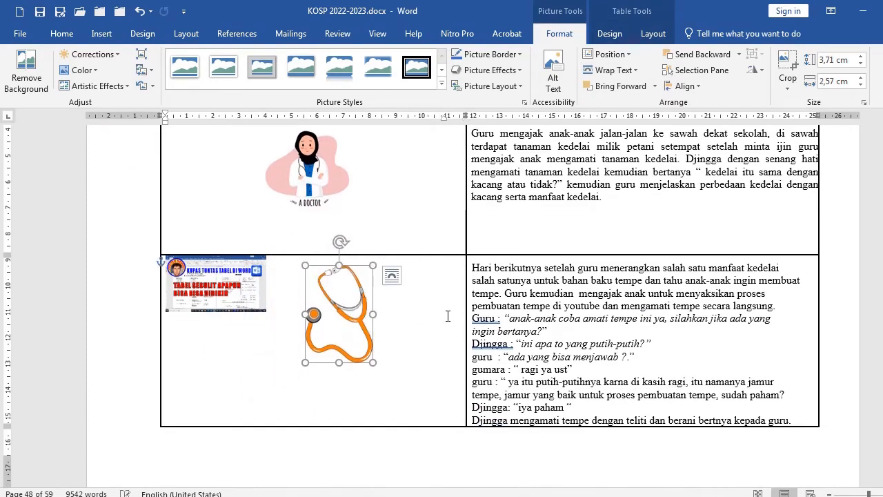
left_click(509, 322)
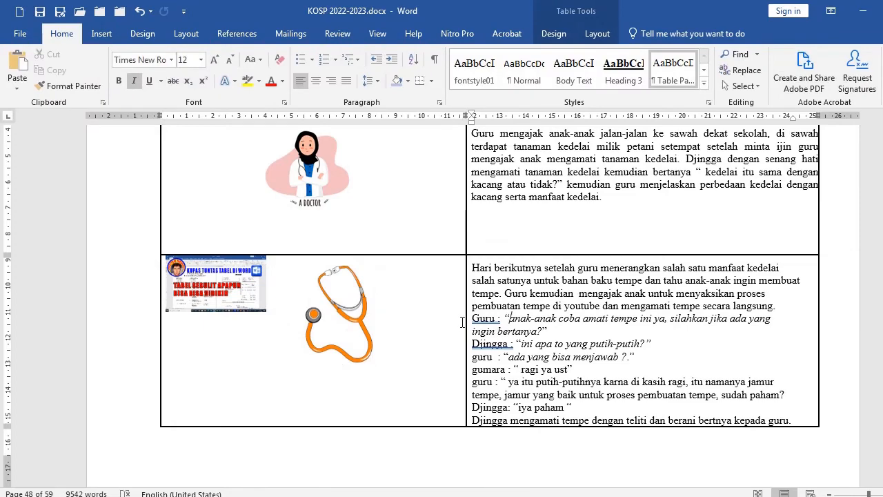
Scroll through the remaining assessment pages and the portfolio section to review their layout
scroll(378, 318, "down", 13)
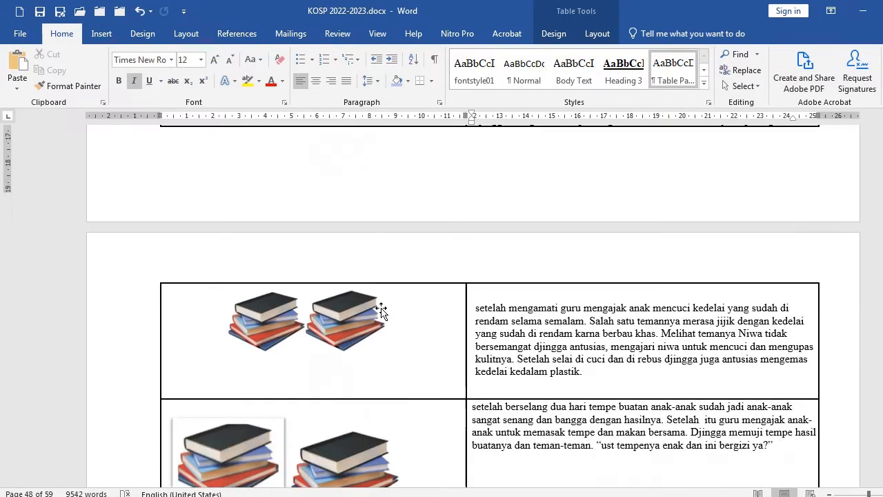
scroll(390, 314, "down", 20)
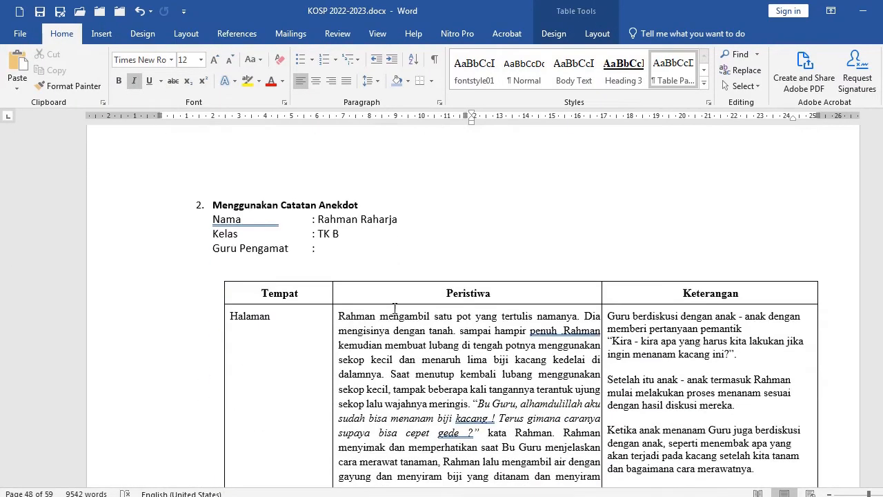
scroll(398, 312, "down", 20)
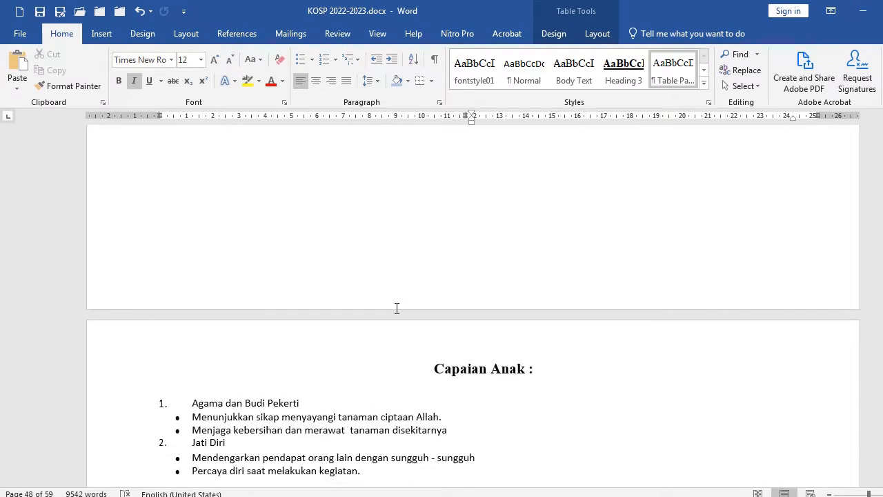
scroll(399, 311, "down", 20)
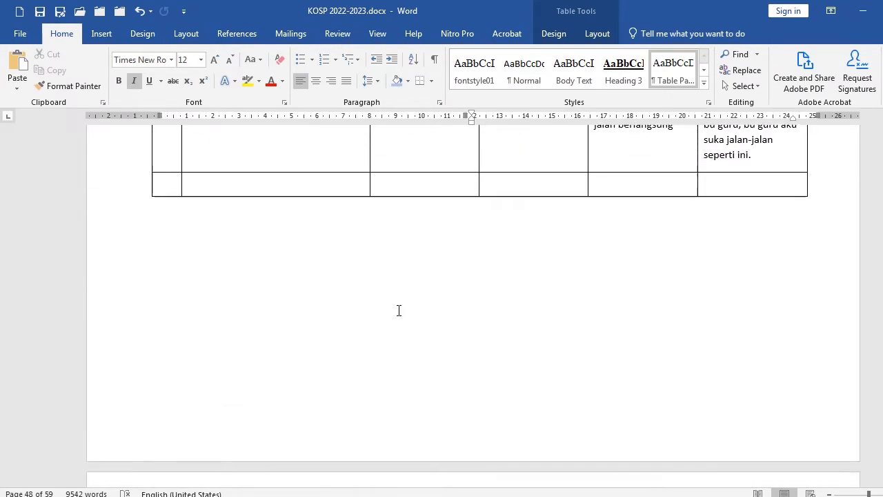
scroll(401, 311, "down", 1)
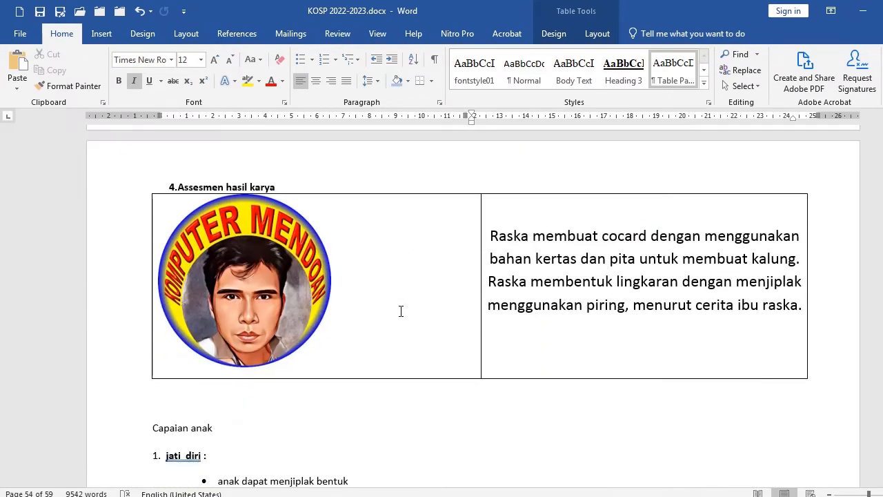
left_click(295, 312)
scroll(348, 323, "down", 12)
scroll(352, 324, "down", 4)
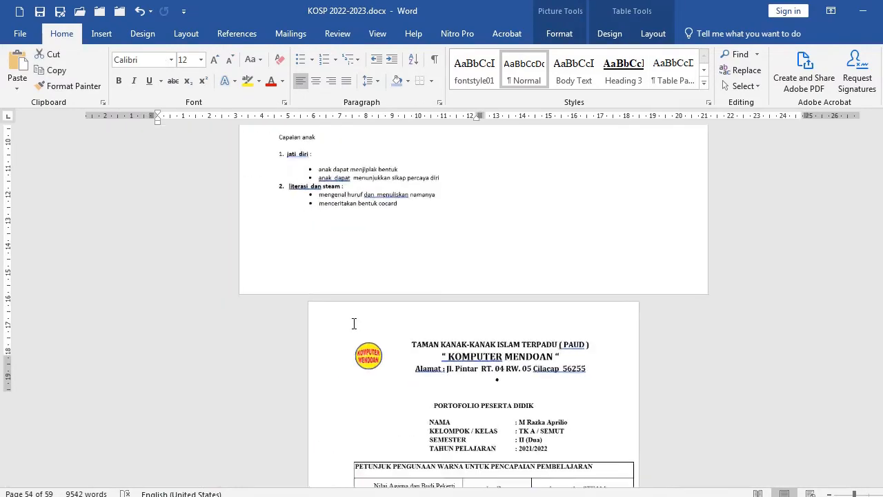
scroll(354, 324, "down", 2)
scroll(428, 328, "down", 5)
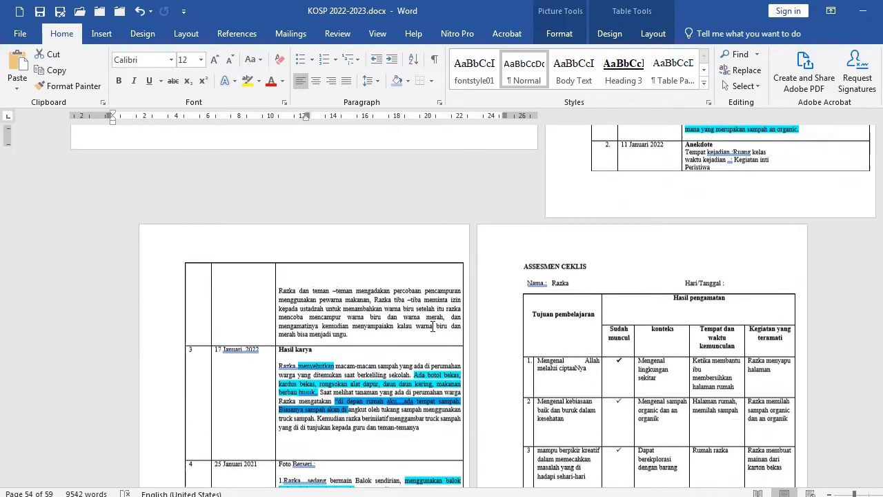
scroll(426, 327, "up", 5)
scroll(427, 327, "up", 5)
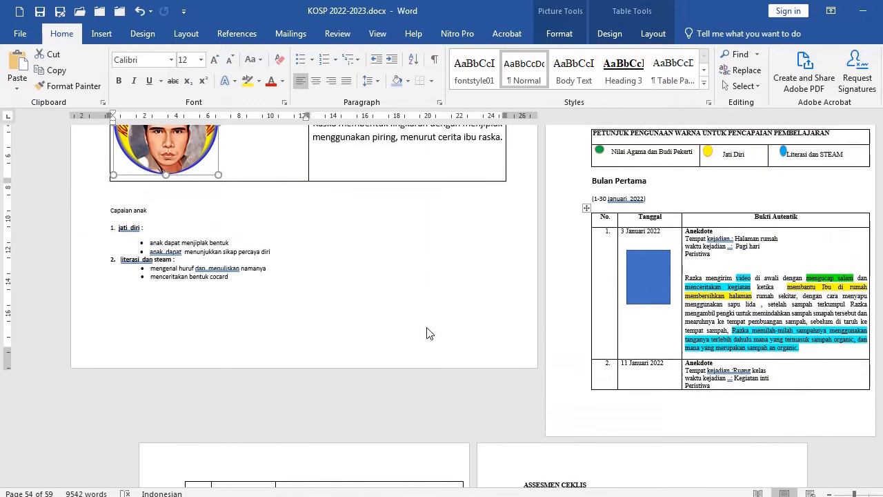
scroll(671, 195, "up", 2)
left_click(672, 193)
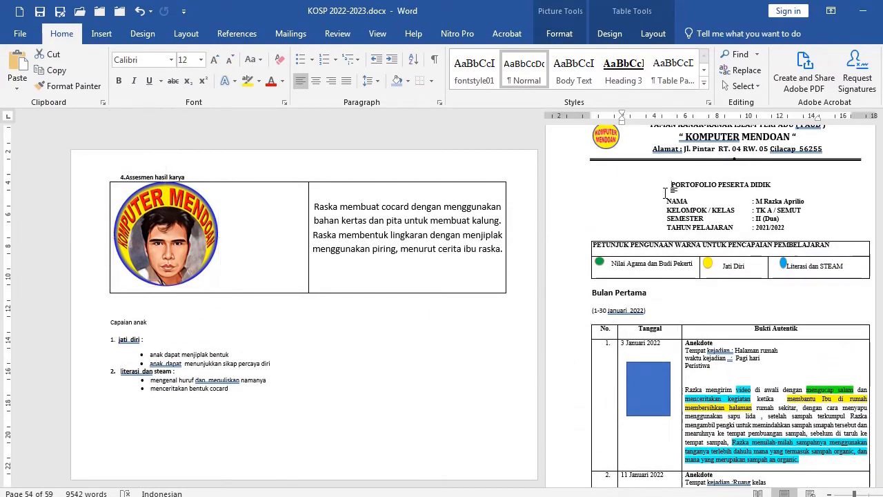
scroll(621, 269, "up", 6)
scroll(503, 299, "down", 4)
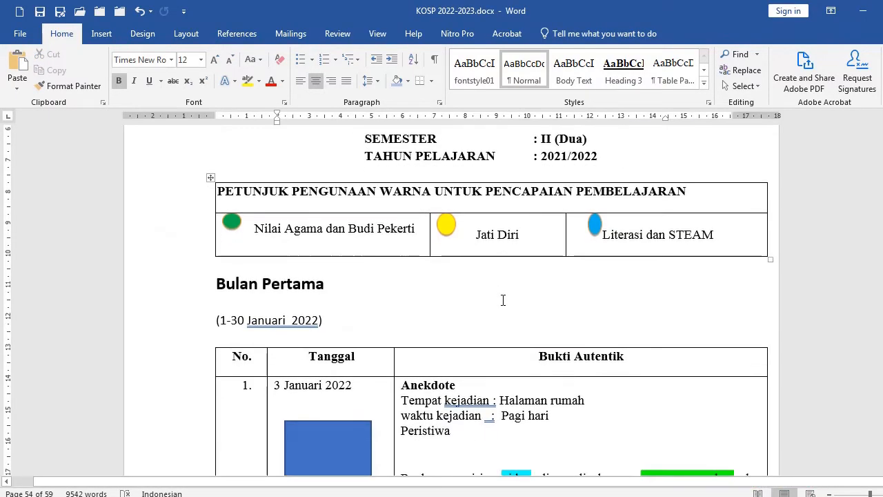
Examine the green, yellow and blue legend circles in the portfolio's colour-guide table
scroll(430, 254, "down", 10)
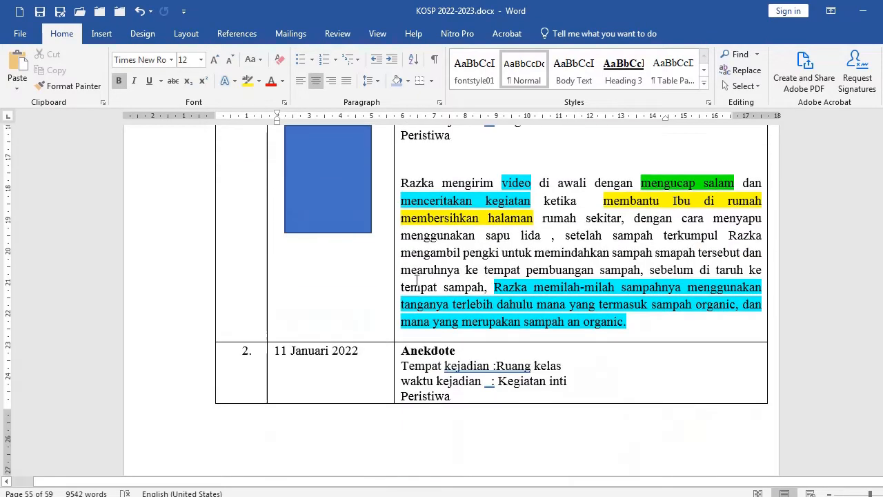
scroll(347, 267, "up", 3)
left_click(348, 267)
scroll(358, 283, "up", 10)
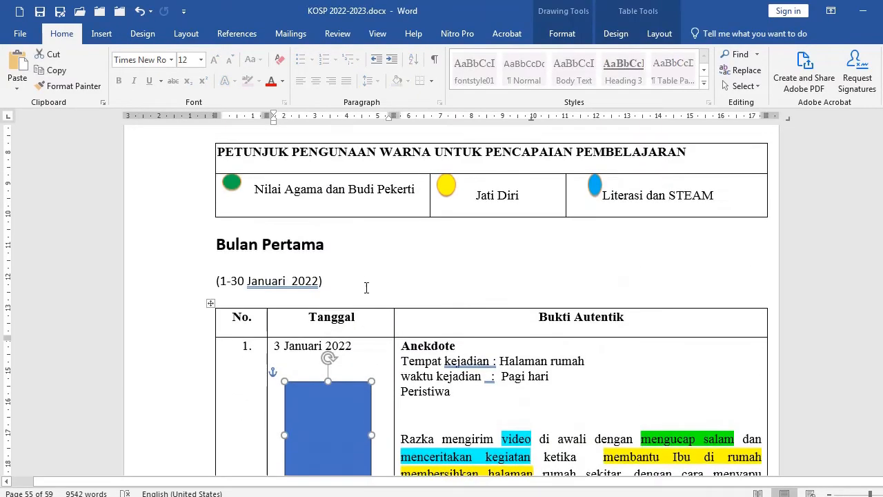
left_click(232, 304)
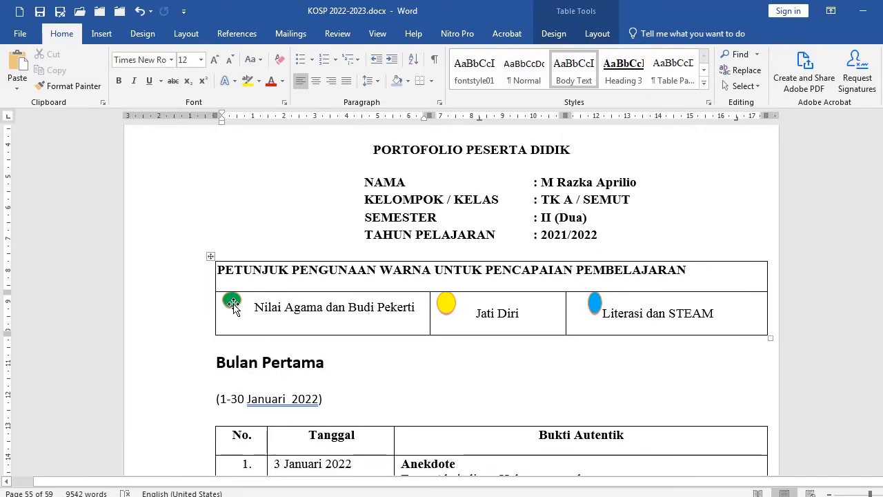
left_click(448, 308)
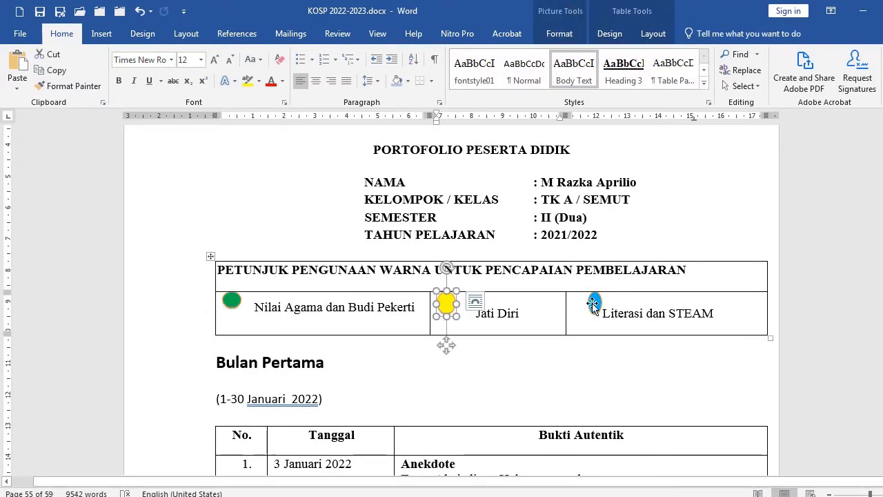
left_click(231, 304)
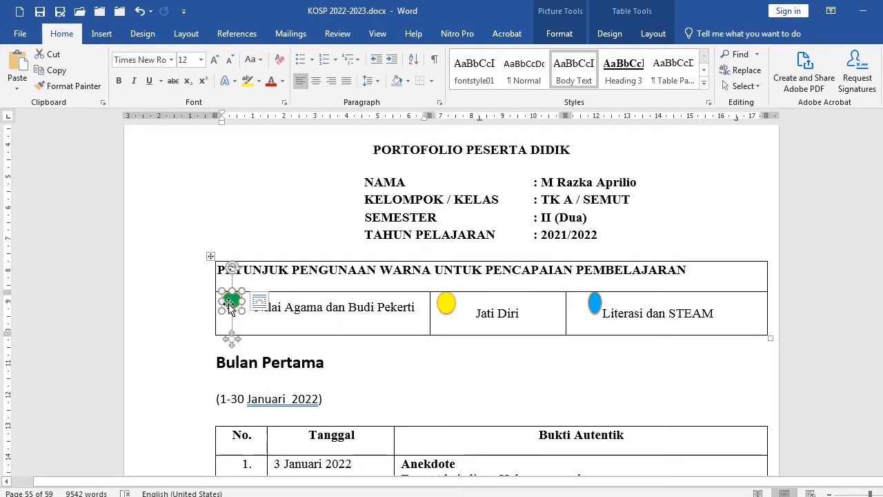
left_click(280, 236)
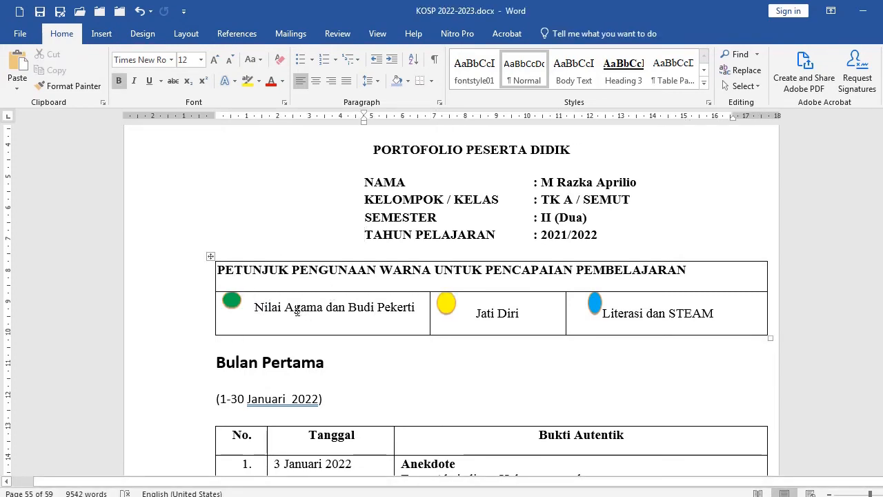
Draw a small oval near the student details and fill it green
left_click(103, 35)
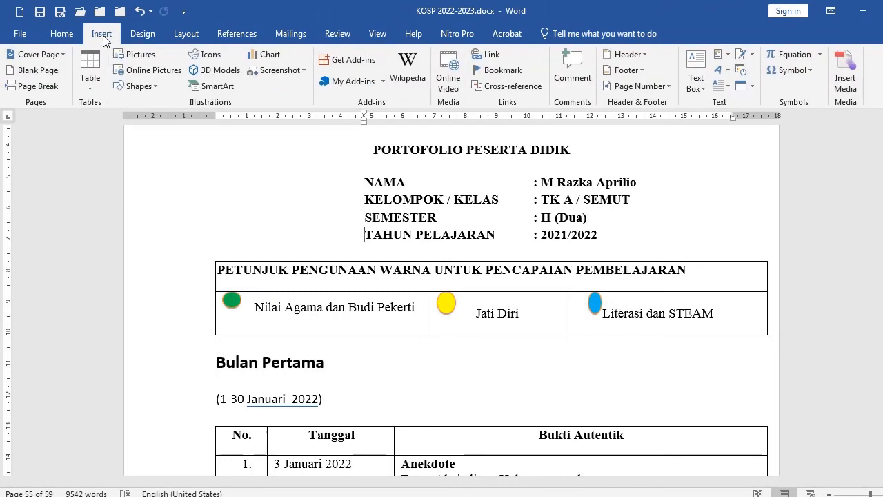
left_click(147, 87)
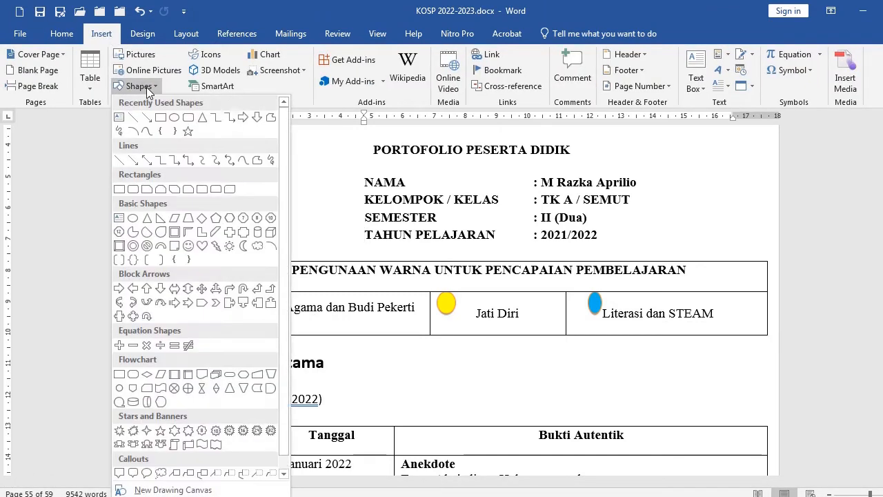
left_click(175, 119)
left_click_drag(219, 174, 235, 185)
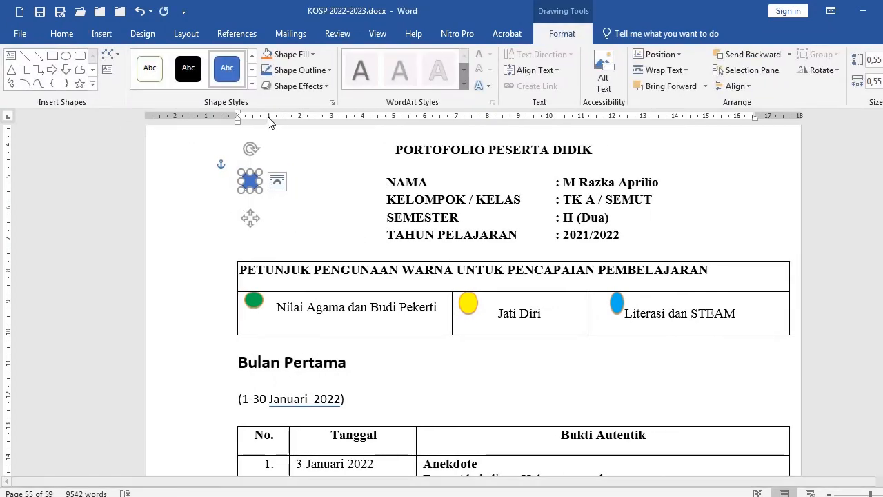
left_click(313, 54)
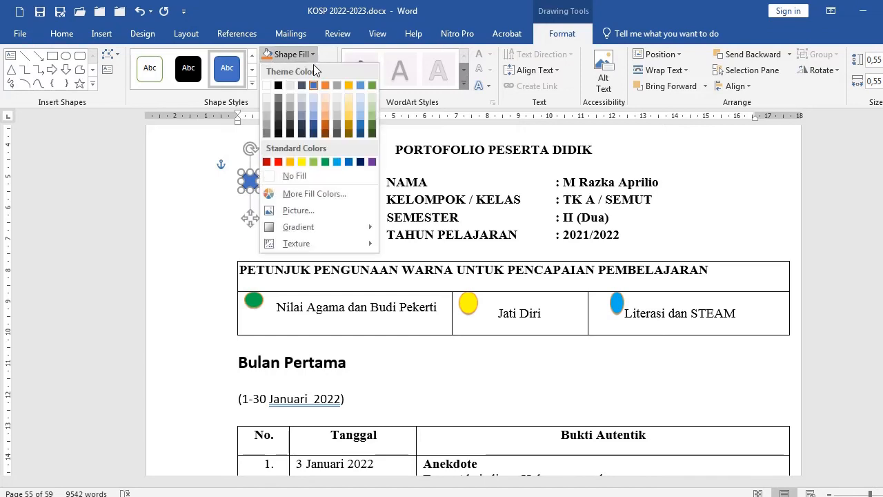
left_click(375, 129)
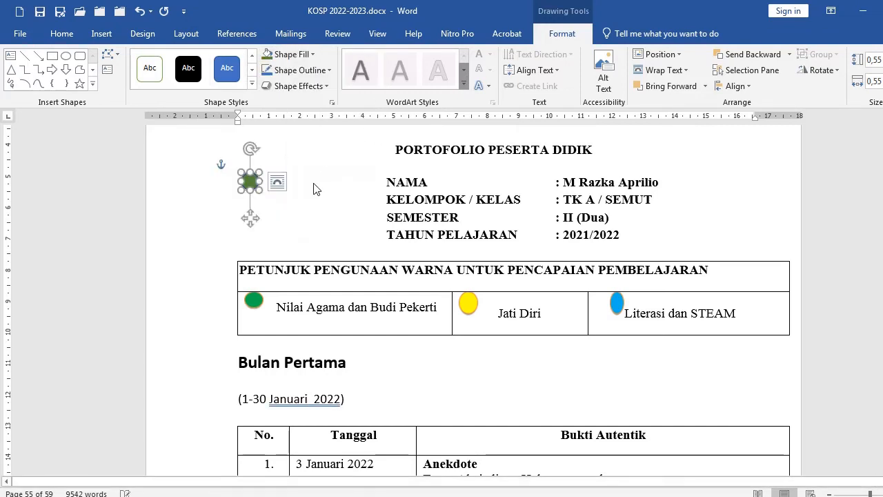
Move the green oval beside the student details and set its wrapping to In Front of Text
left_click_drag(254, 178, 303, 191)
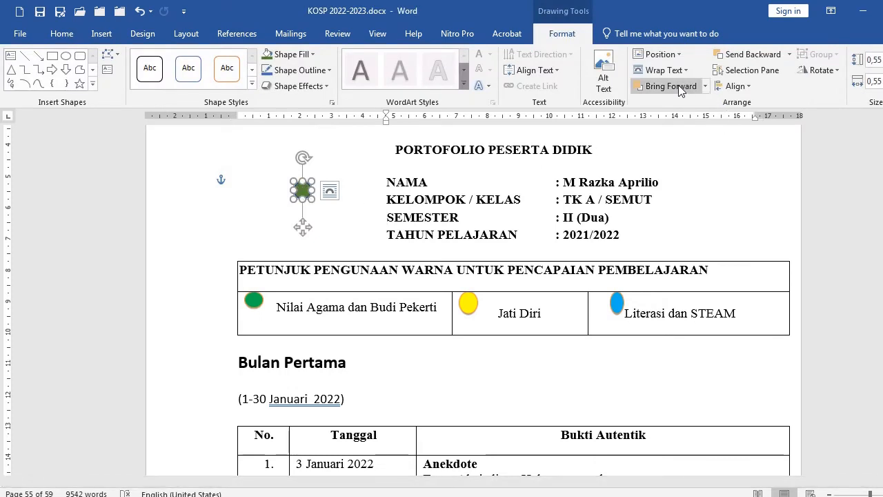
left_click(664, 70)
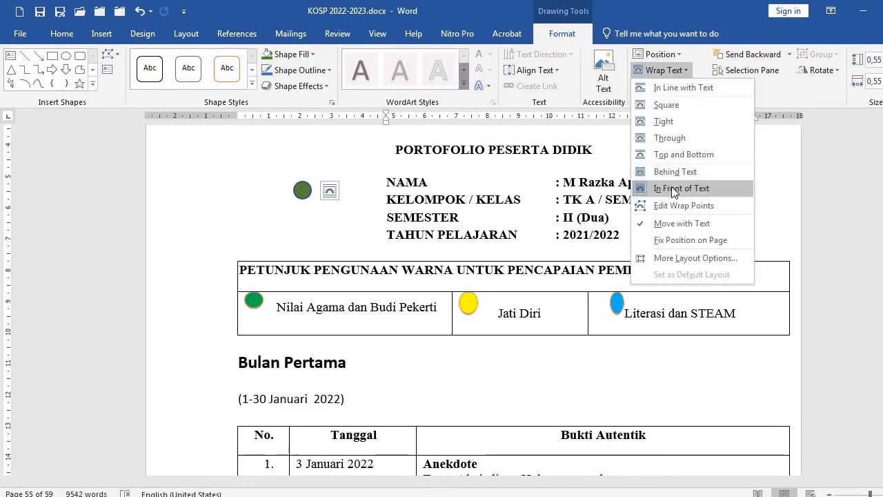
left_click(674, 189)
Set the green legend circle picture in the colour-guide table to In Front of Text wrapping
left_click(253, 299)
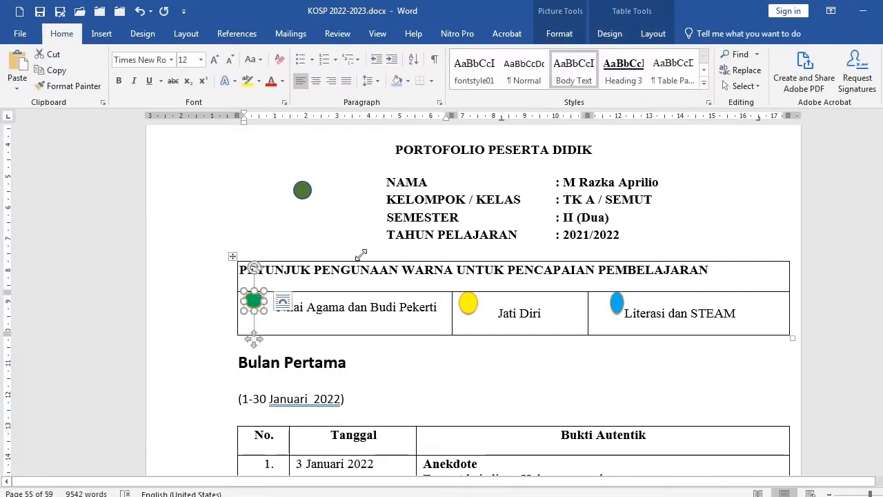
left_click(652, 33)
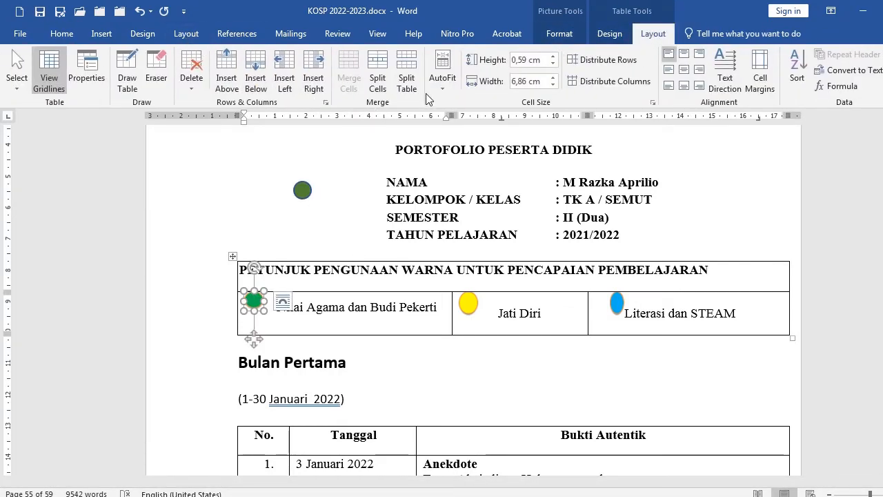
left_click(559, 33)
left_click(614, 71)
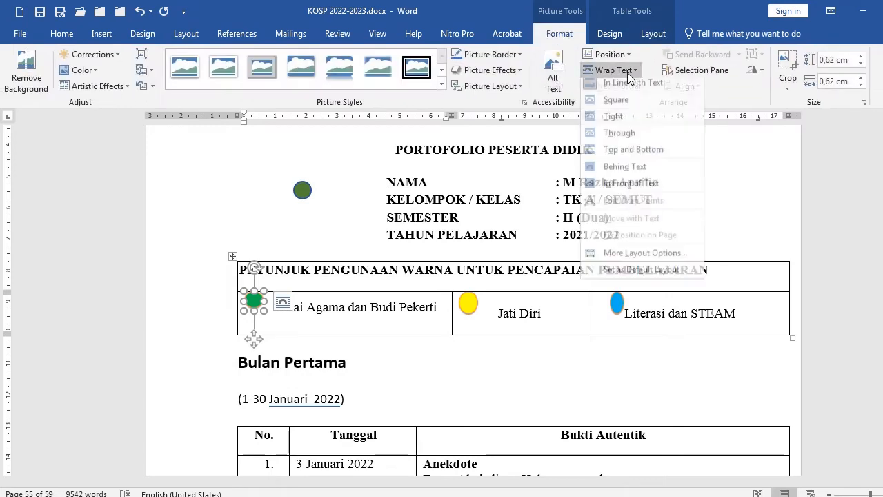
left_click(615, 188)
left_click(467, 303)
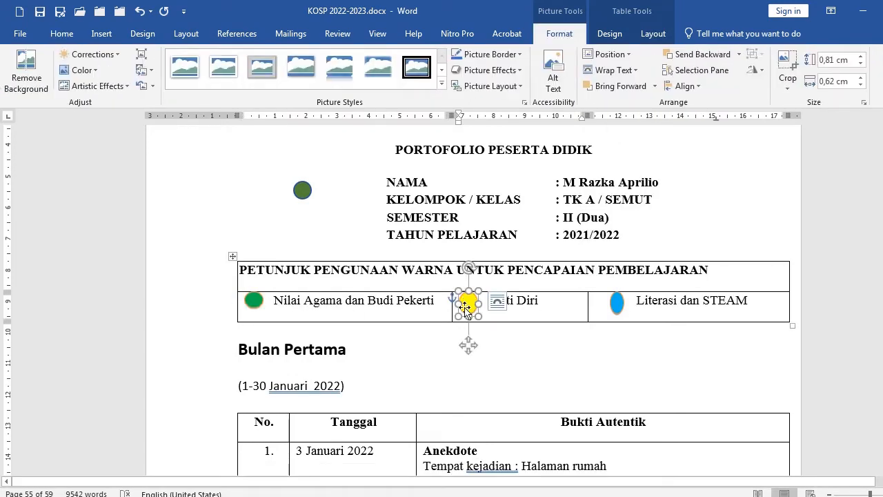
left_click(387, 199)
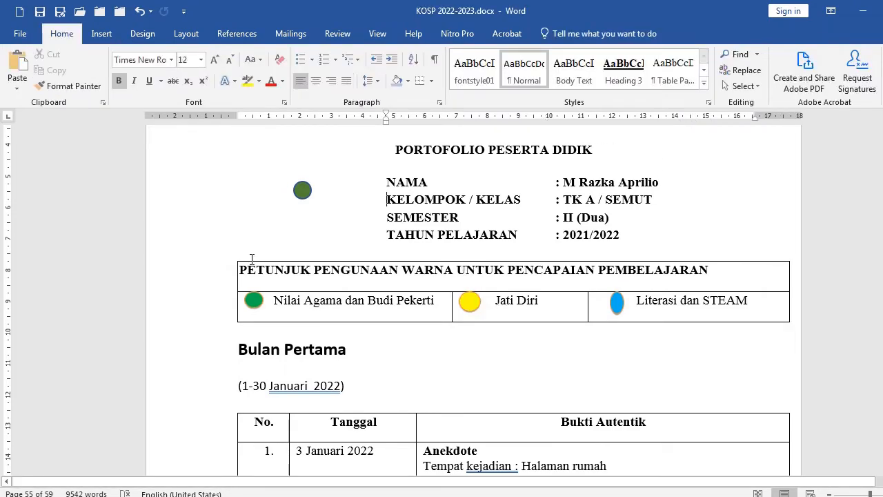
Draw another oval, then delete it together with the green oval drawn earlier
left_click(101, 34)
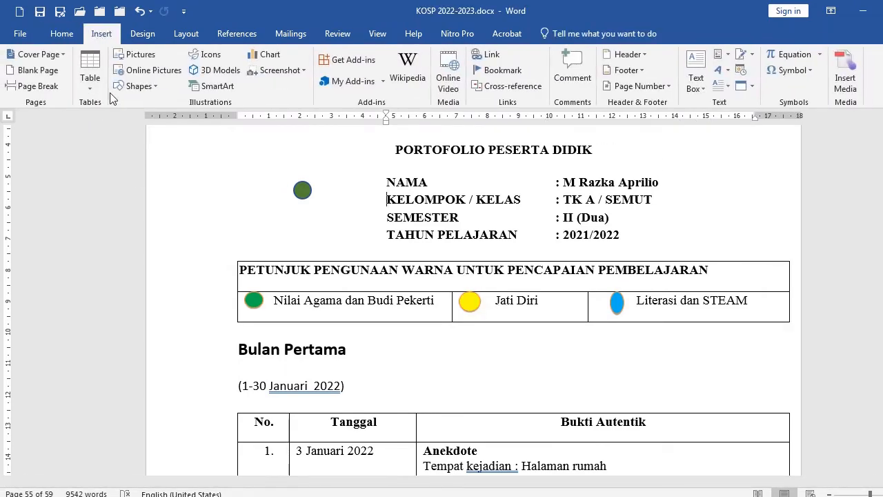
left_click(140, 87)
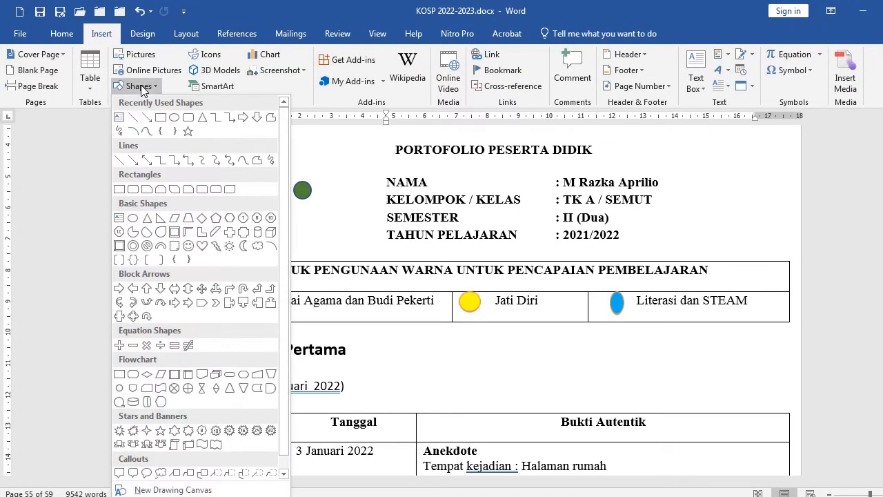
left_click(173, 118)
mouse_move(218, 164)
left_mouse_down()
mouse_move(292, 233)
mouse_move(242, 192)
mouse_move(272, 225)
mouse_move(325, 200)
mouse_move(235, 184)
mouse_move(287, 234)
left_mouse_up()
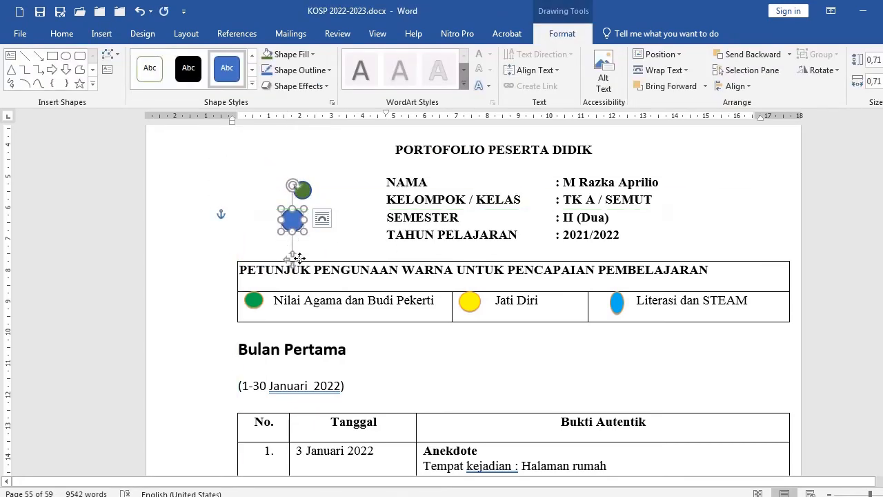
key("Delete")
left_click(304, 194)
key("Delete")
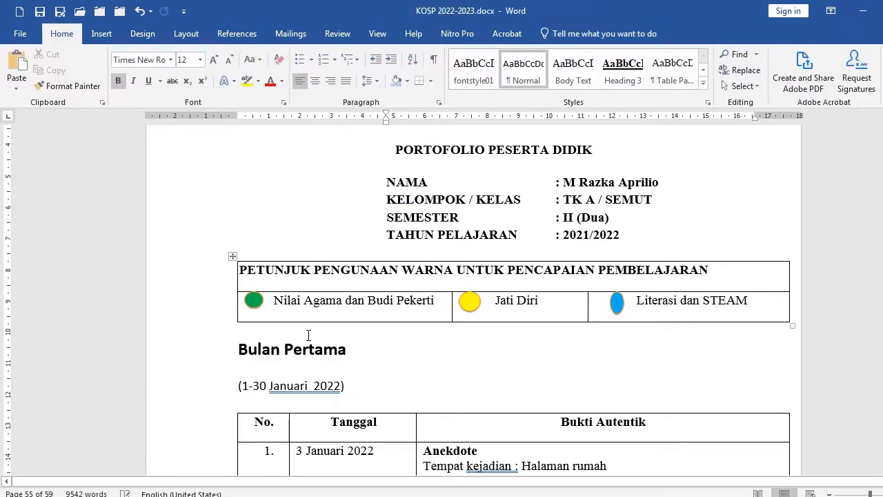
Shade the Jati Diri column of the monthly learning analysis table bright yellow
scroll(309, 335, "down", 15)
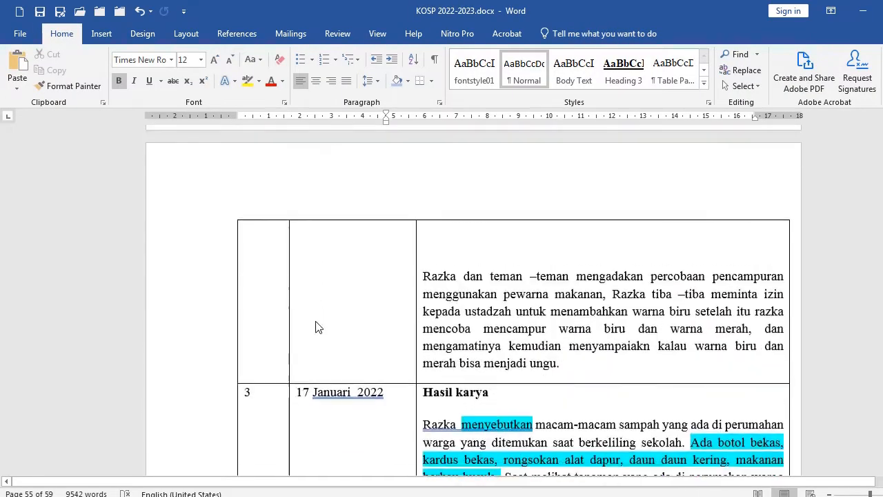
scroll(289, 276, "down", 4)
scroll(256, 228, "down", 3, "ctrl")
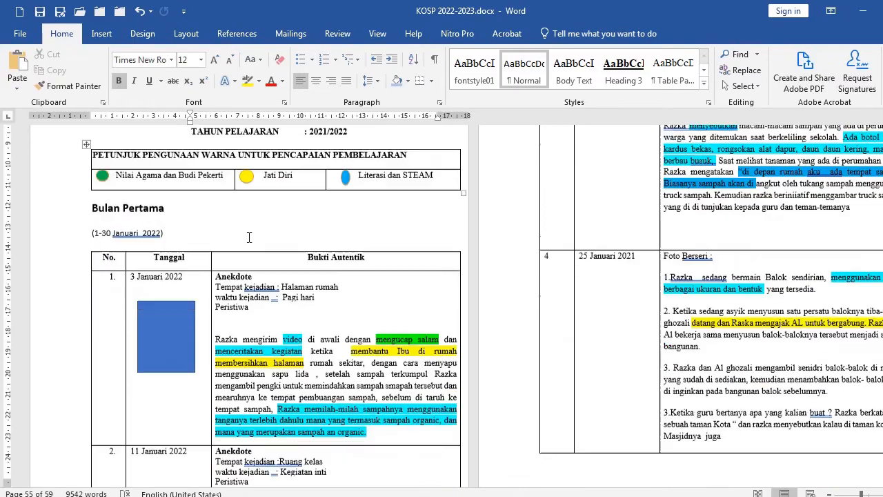
scroll(249, 238, "down", 10)
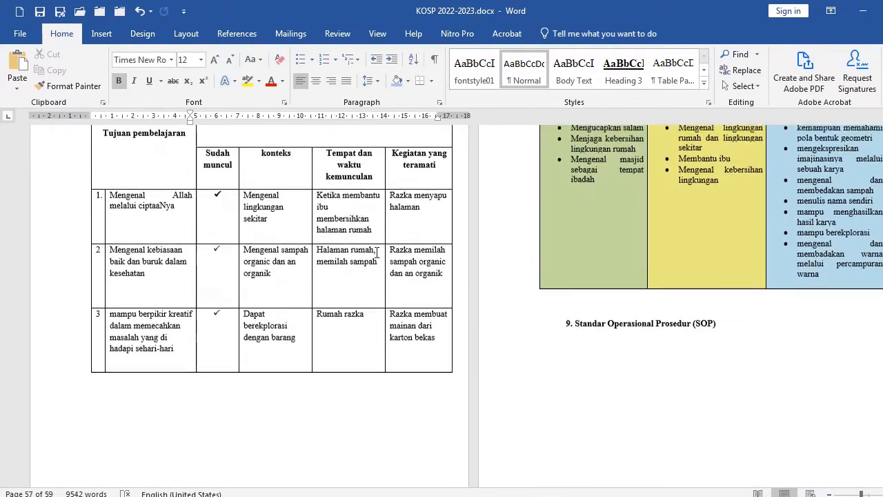
scroll(464, 246, "down", 2, "ctrl")
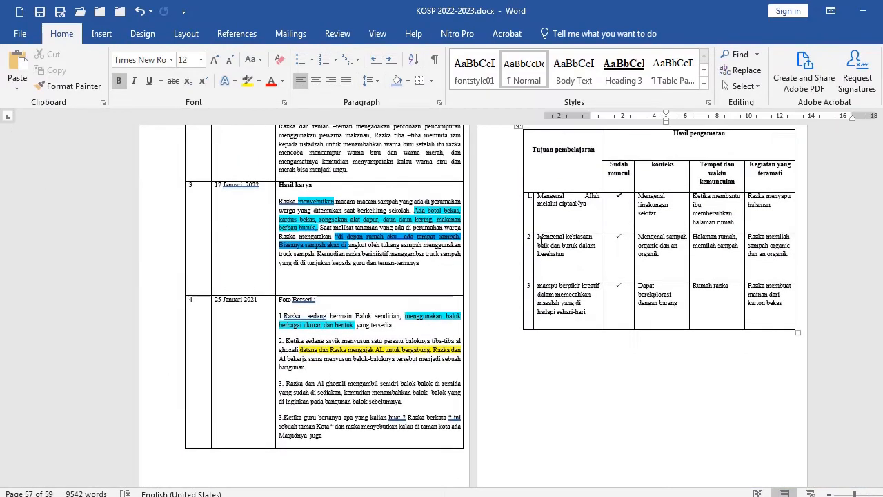
scroll(448, 255, "up", 2)
scroll(415, 262, "down", 8)
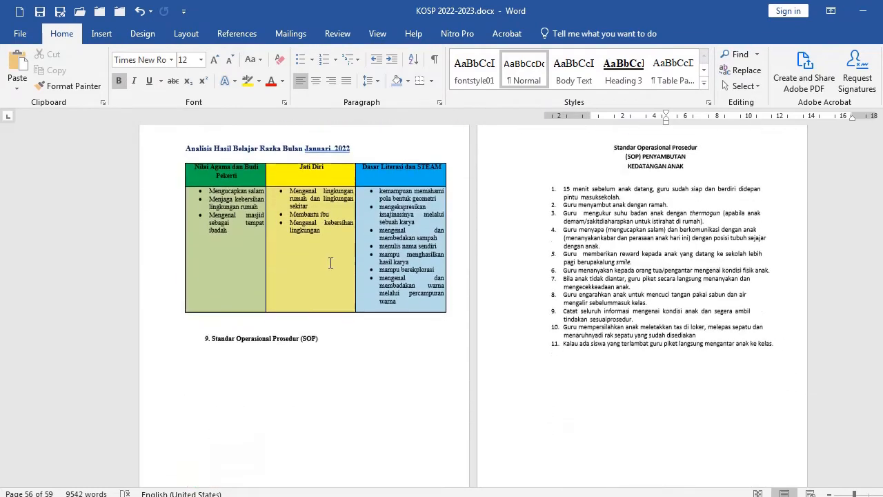
left_click(330, 263)
left_click(292, 177, "shift")
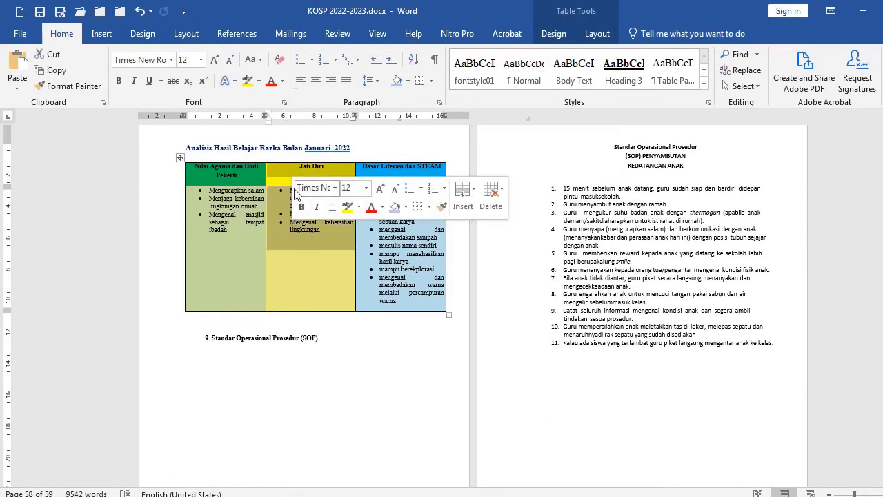
left_click(408, 80)
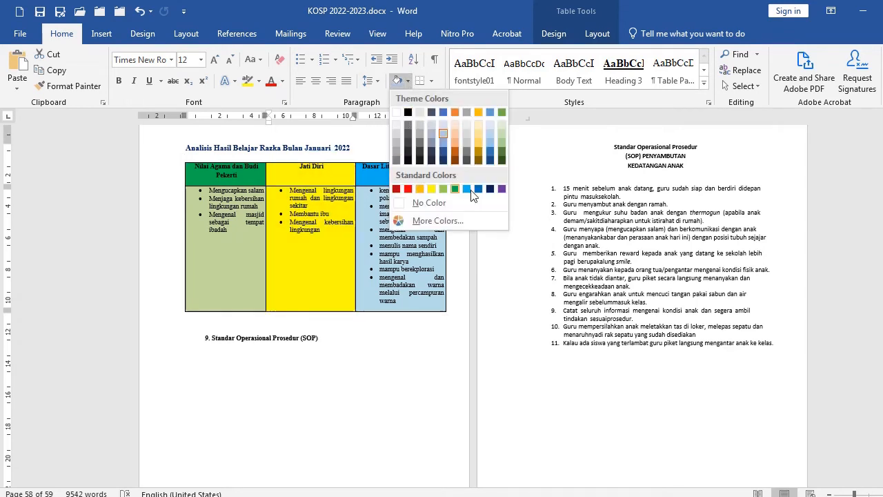
left_click(503, 190)
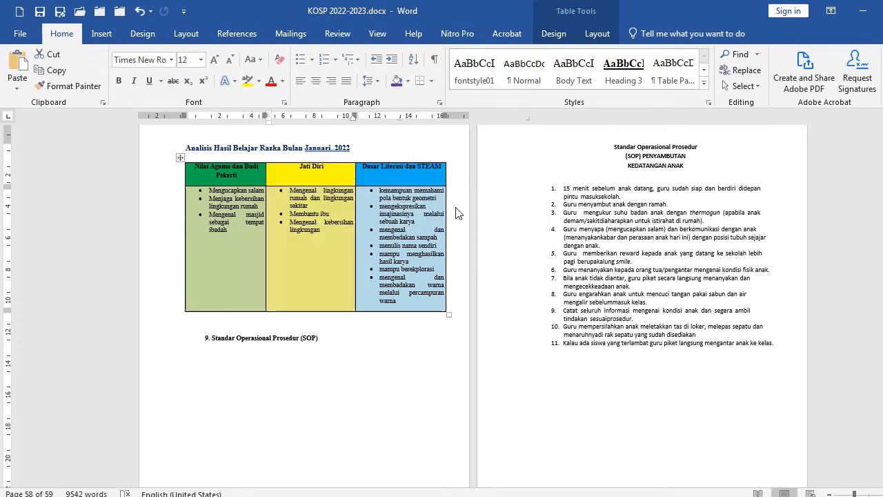
left_click(408, 80)
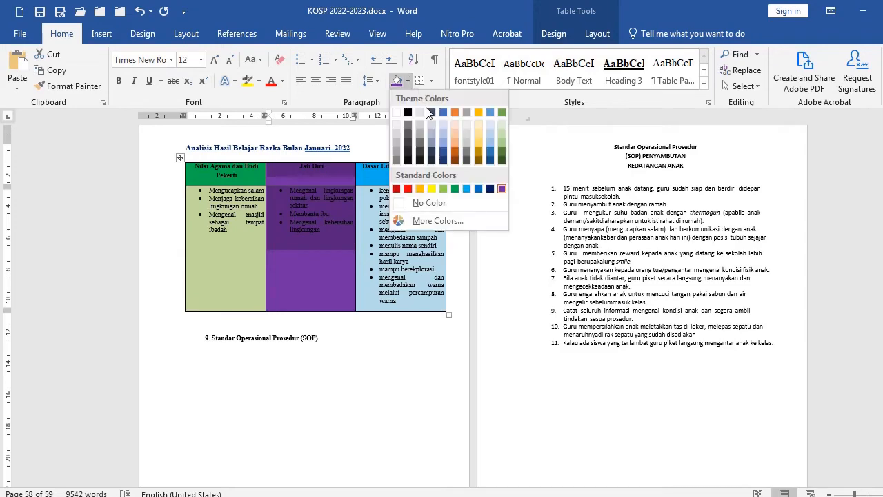
left_click(433, 189)
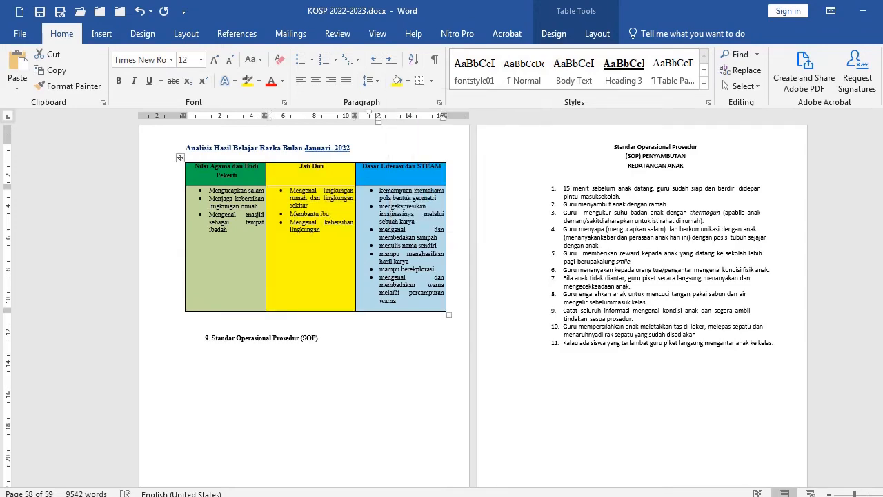
Scroll back to the child entrepreneur concept map page
left_click(404, 276)
scroll(400, 283, "down", 3)
scroll(380, 323, "up", 3)
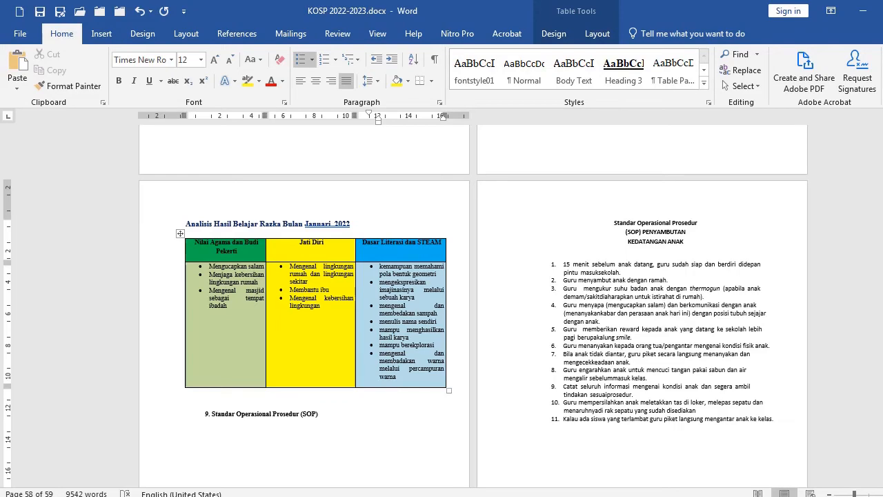
left_click_drag(882, 469, 882, 351)
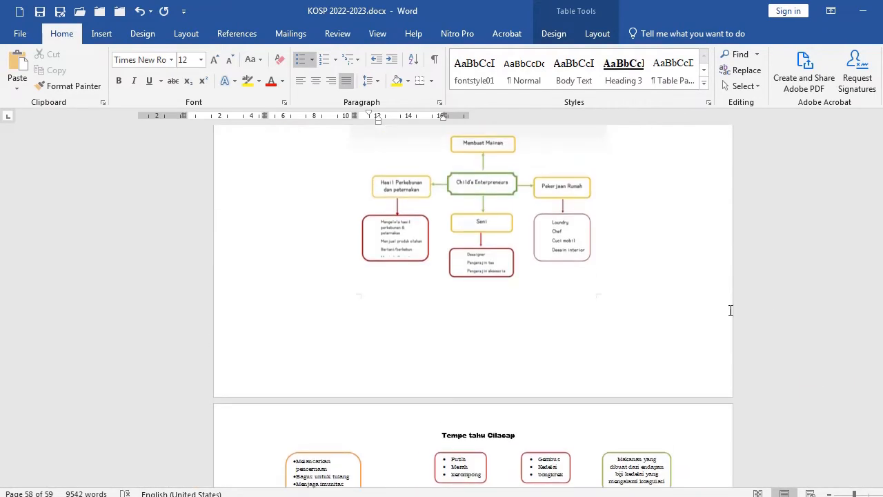
scroll(731, 311, "up", 3)
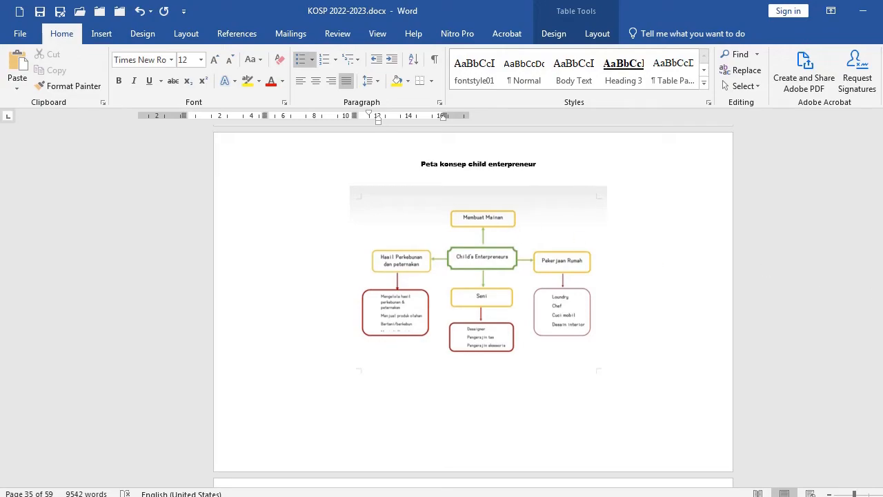
Scroll through the education calendar and the assessment pages to review their layout
left_click_drag(882, 338, 882, 325)
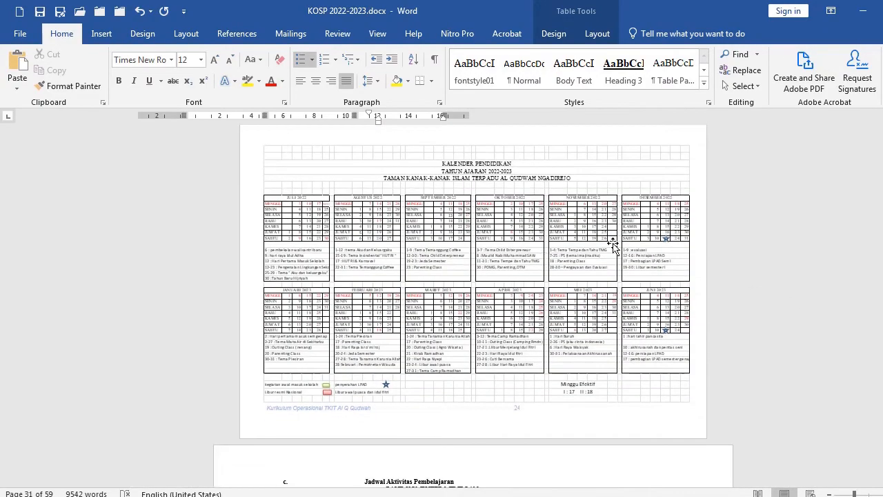
scroll(680, 216, "up", 4)
scroll(679, 216, "down", 3)
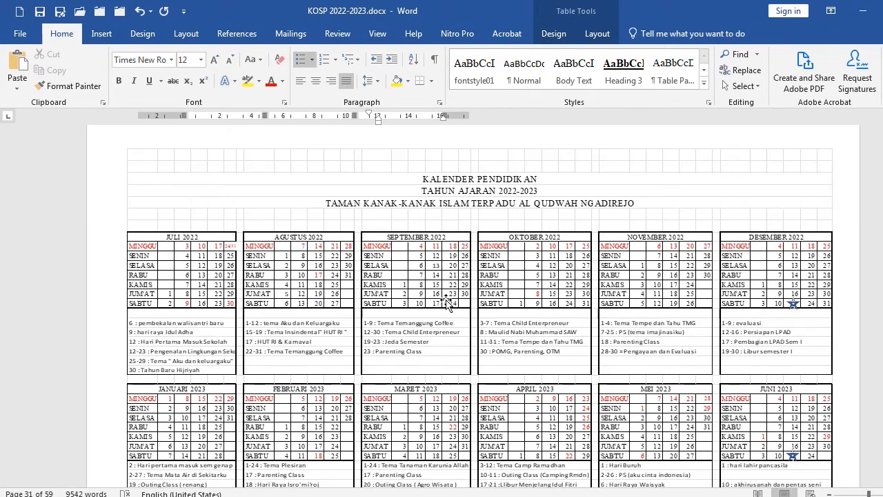
scroll(414, 312, "down", 2)
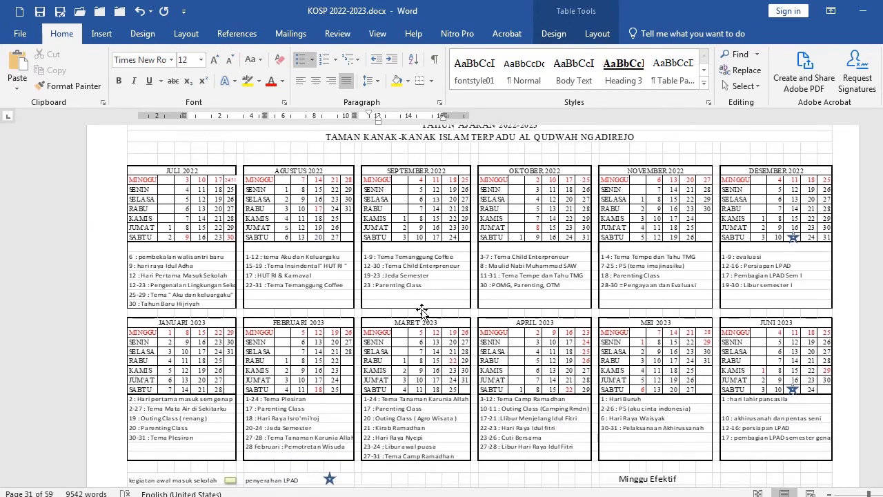
scroll(421, 290, "up", 1)
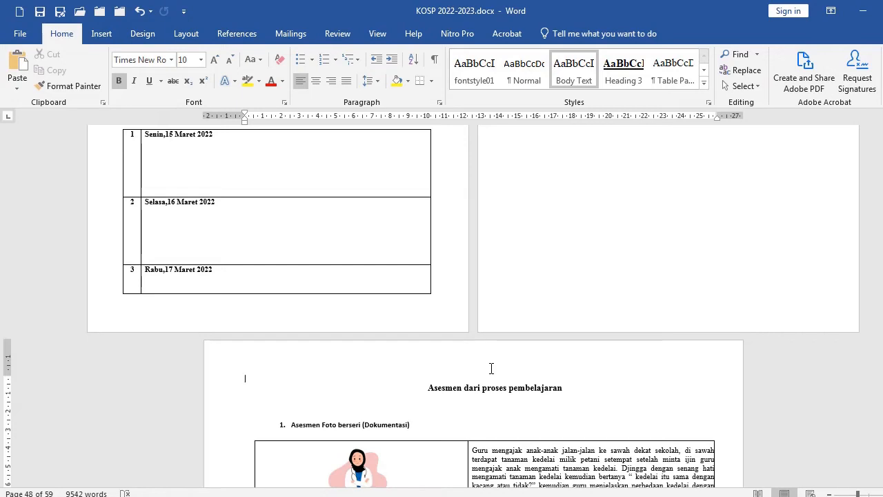
scroll(452, 356, "down", 2)
scroll(447, 347, "up", 2)
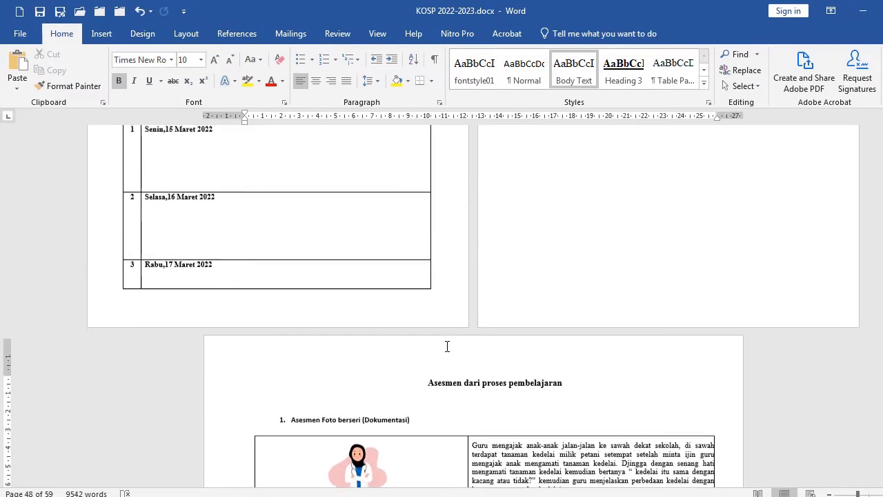
scroll(449, 345, "up", 6)
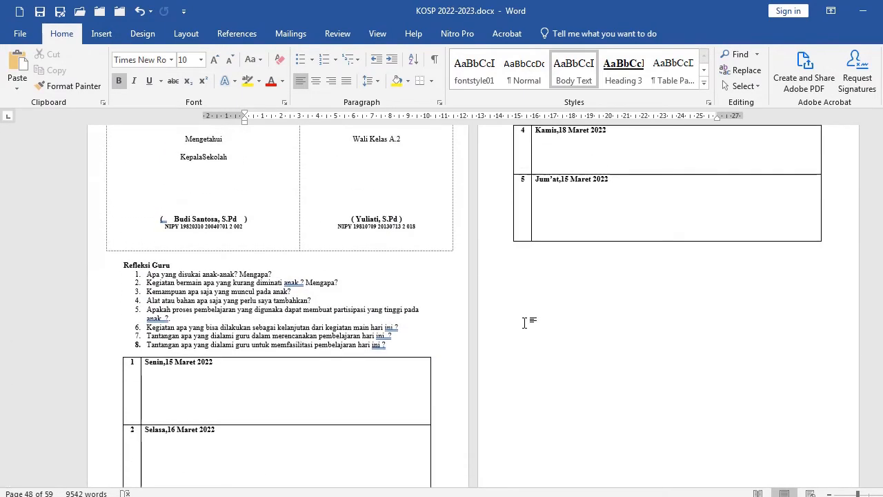
scroll(506, 331, "down", 10)
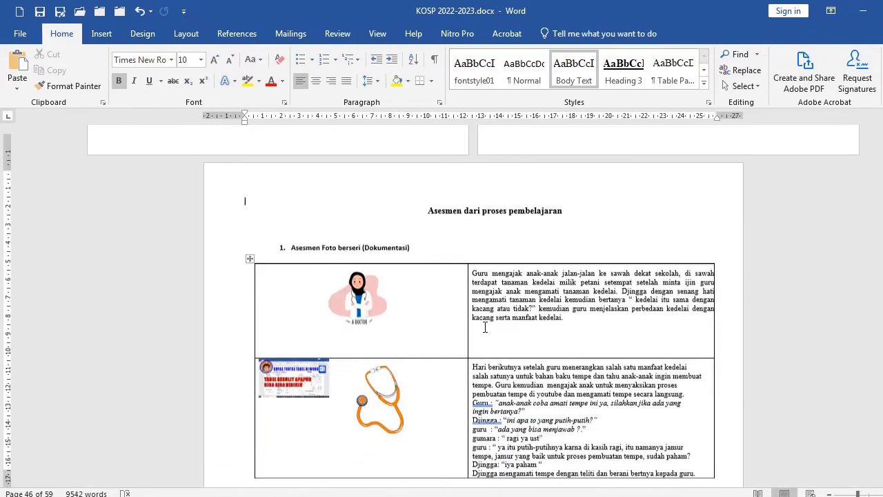
scroll(483, 323, "up", 5)
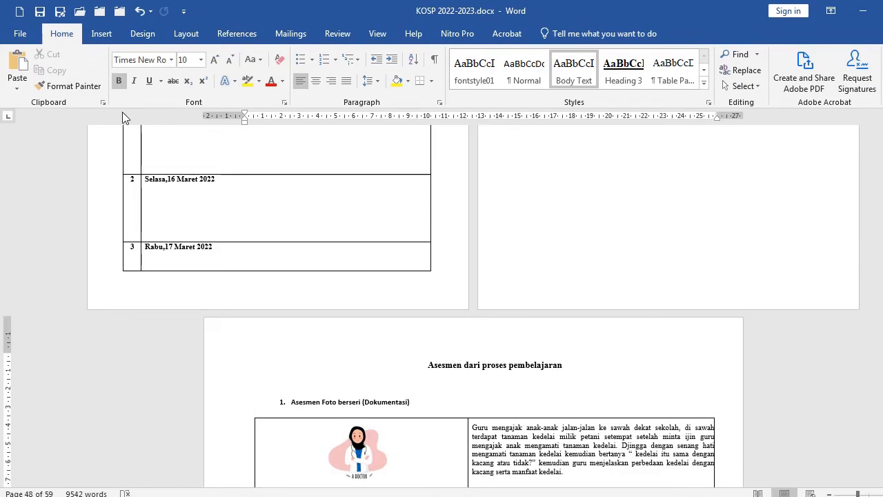
Open Page Setup at the assessment section and set the layout to apply from this point forward
left_click(184, 35)
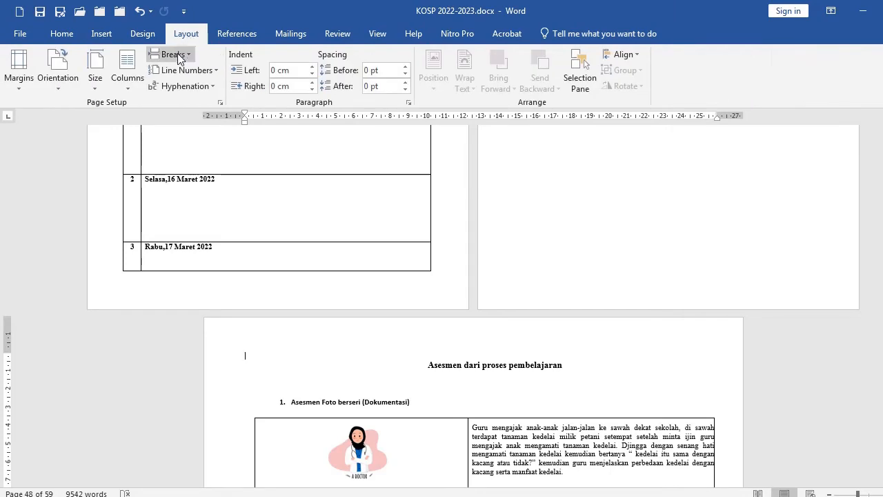
left_click(220, 103)
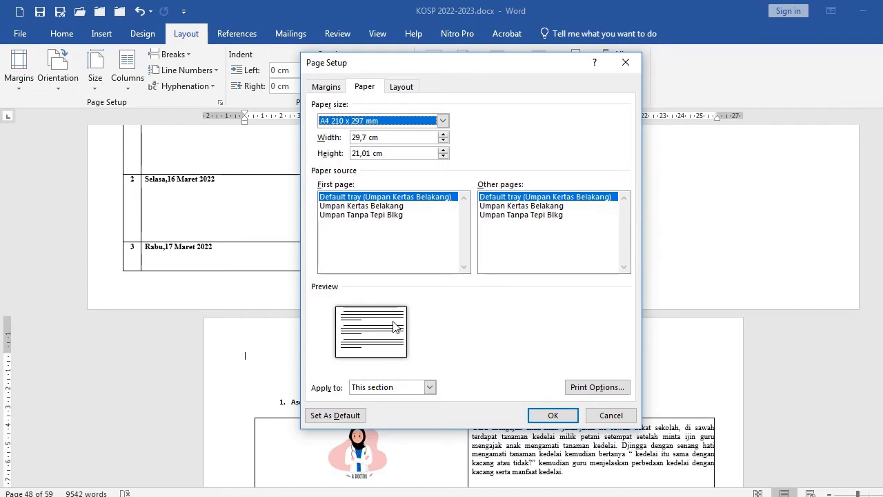
left_click(336, 90)
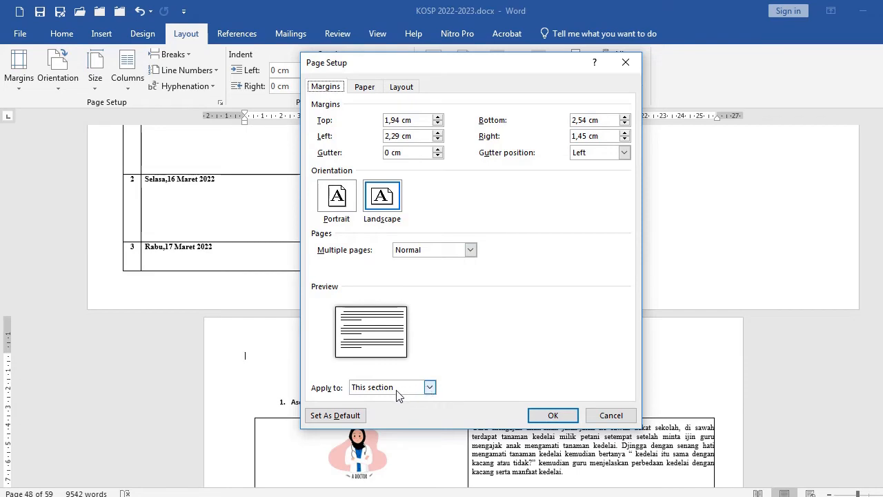
left_click(430, 387)
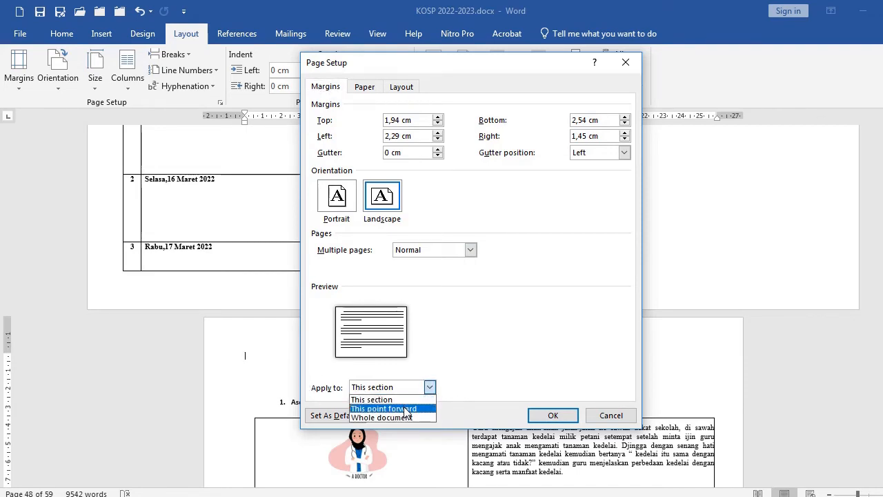
left_click(405, 409)
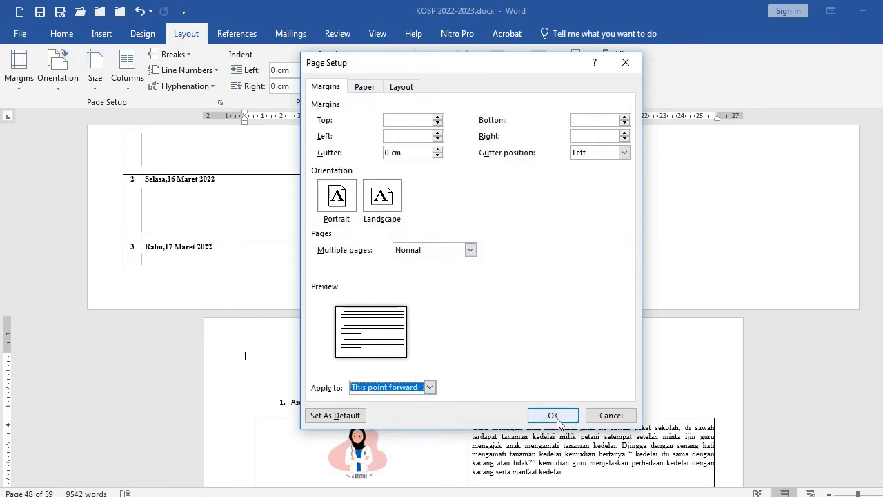
key("Tab")
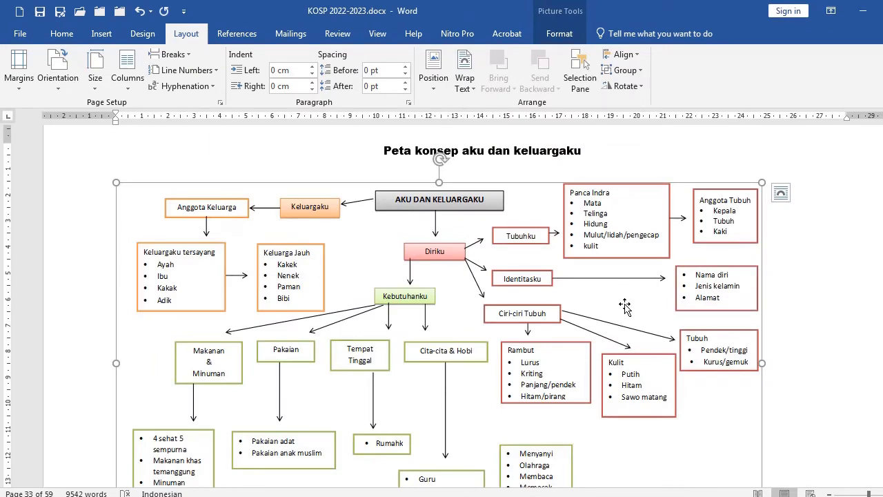
Create a new blank document and set its orientation to Landscape
scroll(607, 283, "down", 2)
scroll(602, 283, "up", 3)
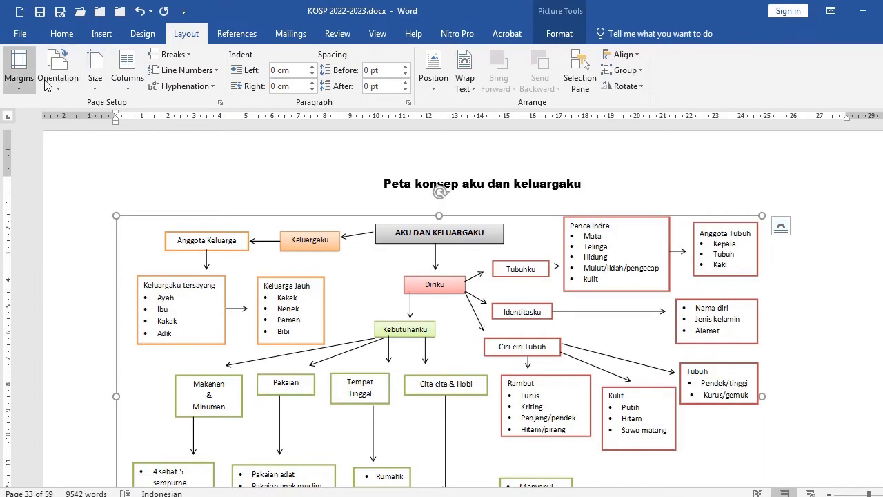
key("ctrl+n")
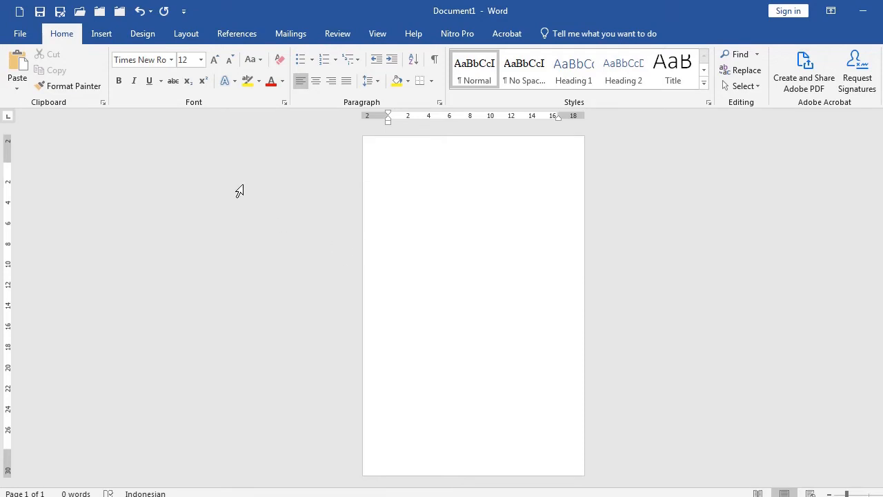
left_click(186, 34)
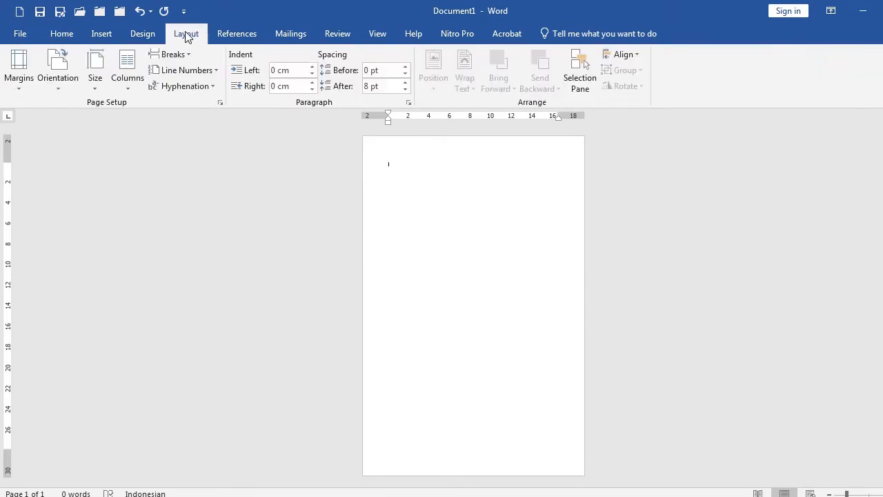
left_click(220, 103)
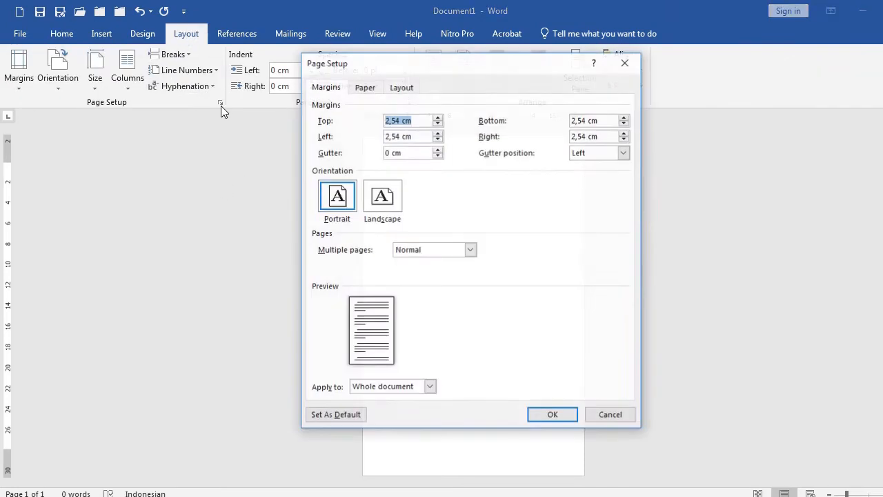
left_click(381, 196)
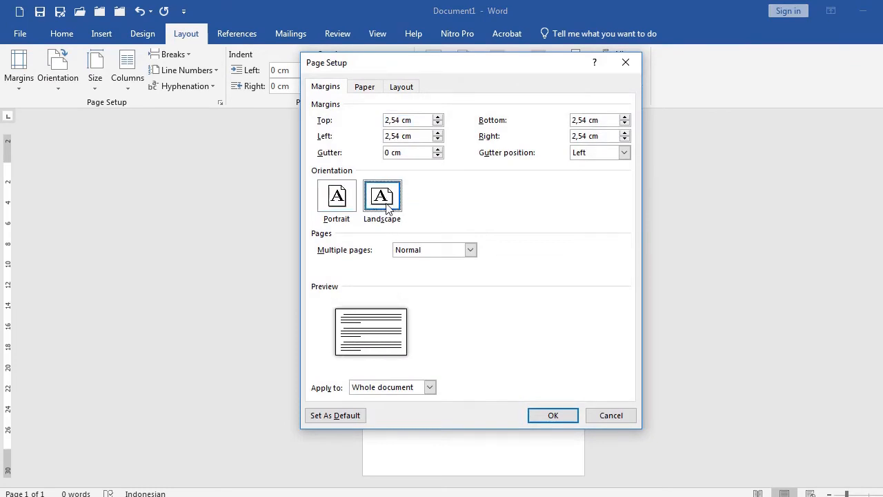
key("Return")
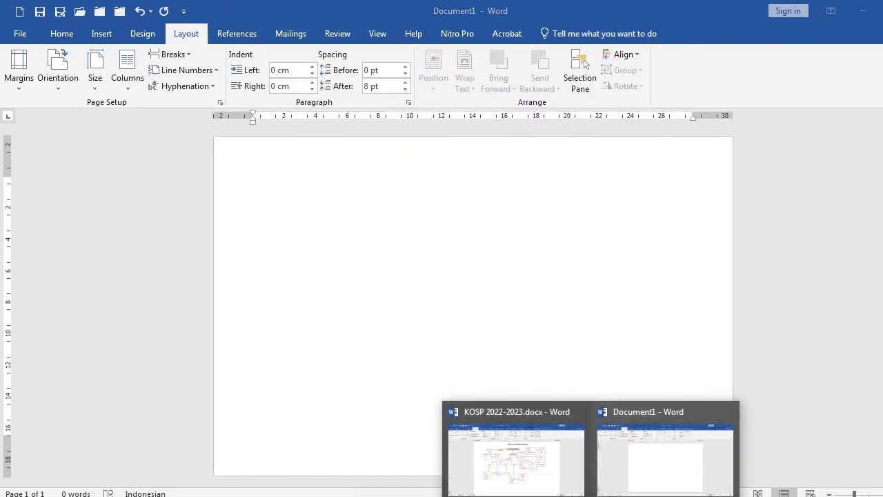
Paste the Aku dan Keluargaku concept map picture from the KOSP document into the new document
left_click(548, 465)
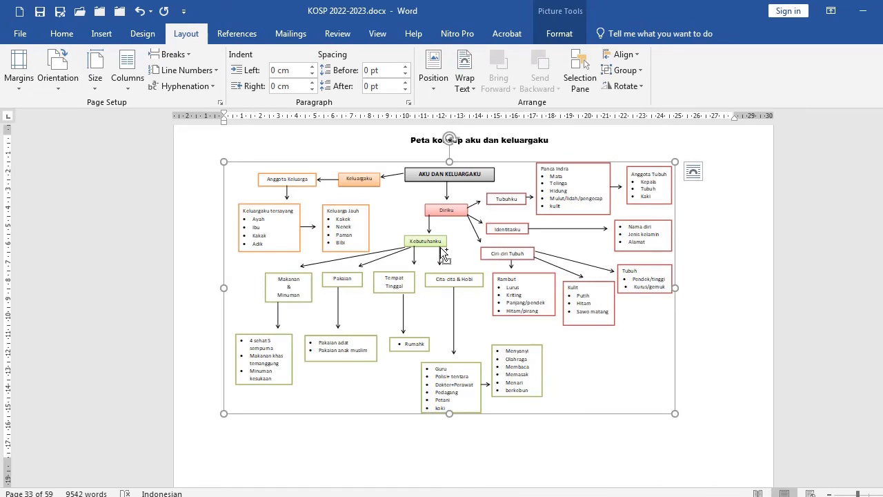
key("alt+Tab")
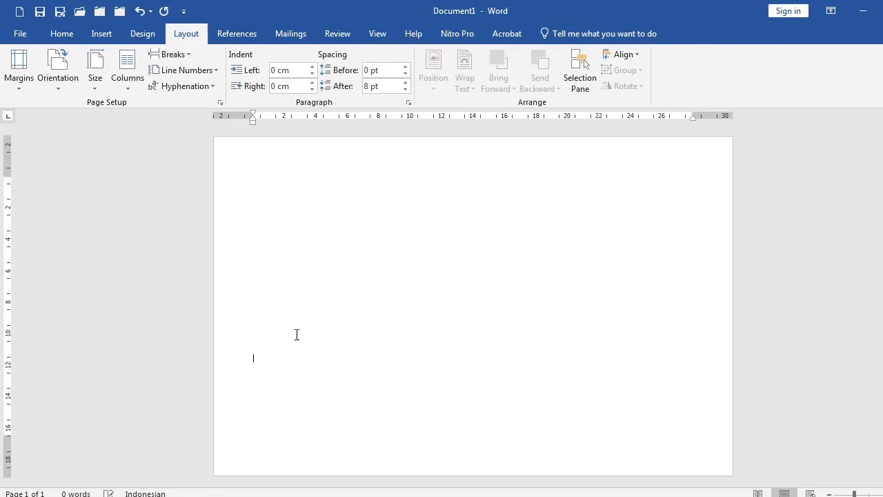
key("Return")
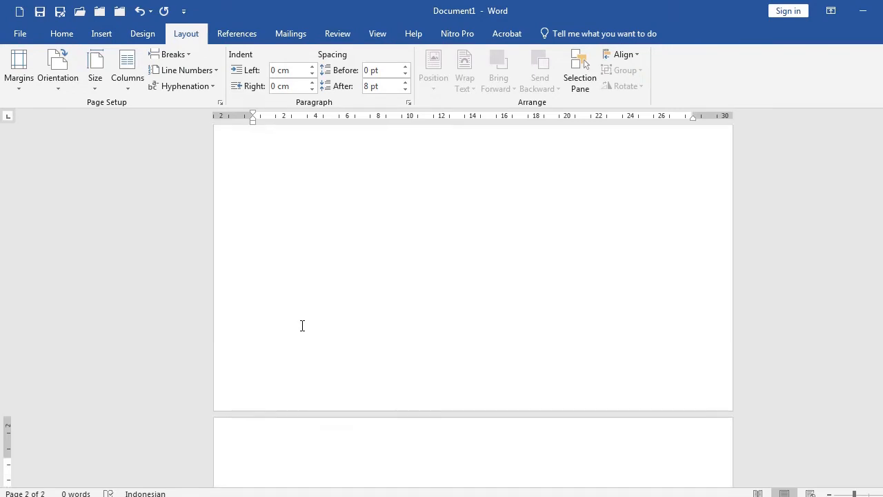
scroll(318, 269, "up", 1)
left_click(318, 267)
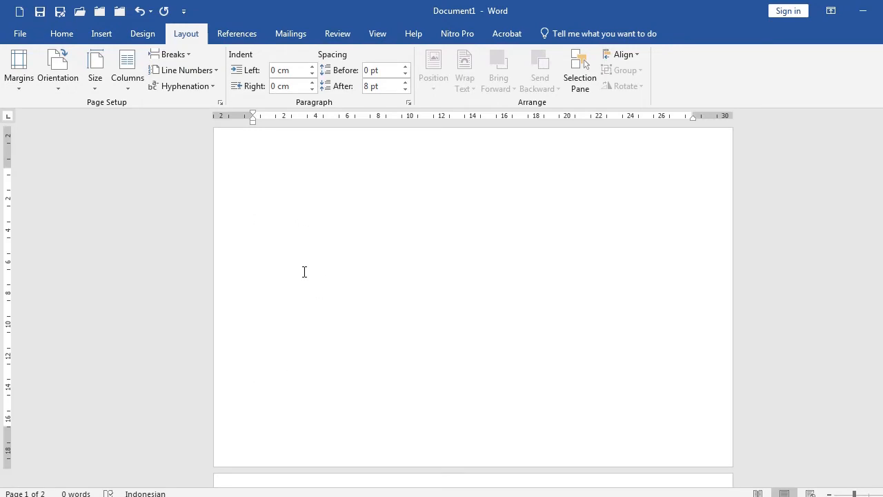
key("ctrl+v")
mouse_move(376, 266)
left_mouse_down()
mouse_move(411, 314)
mouse_move(400, 256)
mouse_move(417, 301)
mouse_move(387, 253)
left_mouse_up()
Set the pasted concept map's text wrapping to In Front of Text
right_click(385, 252)
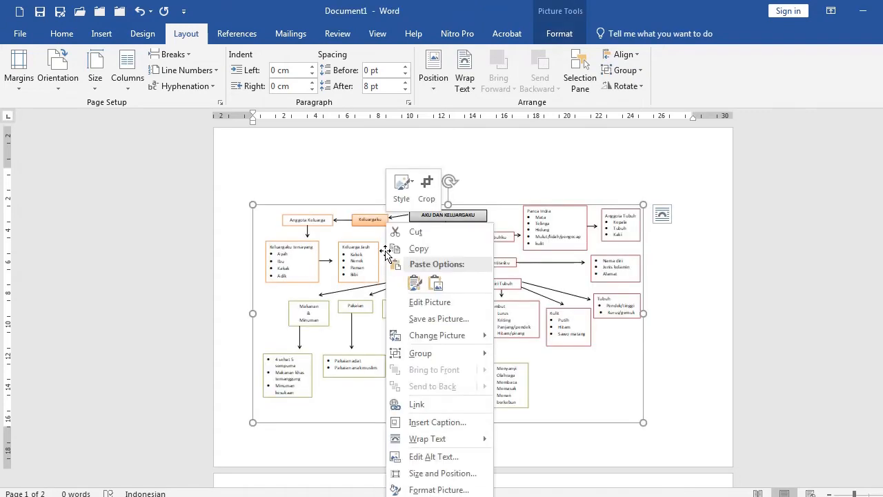
mouse_move(424, 443)
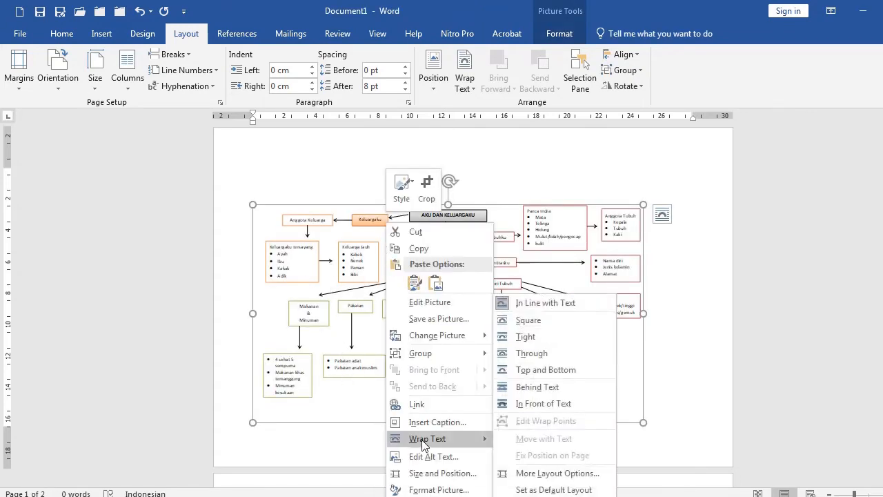
left_click(533, 405)
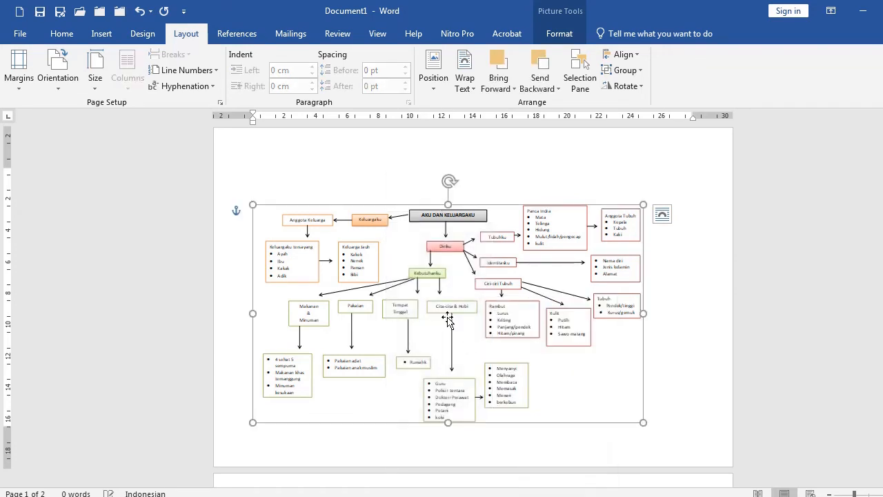
Reposition the concept map picture lower on the page, leaving space above it
left_click_drag(436, 300, 477, 357)
left_click(296, 193)
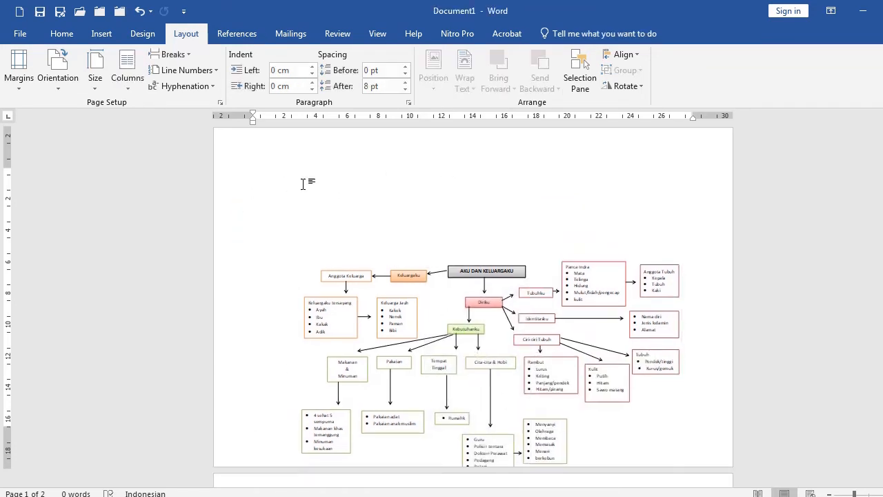
left_click_drag(446, 287, 444, 221)
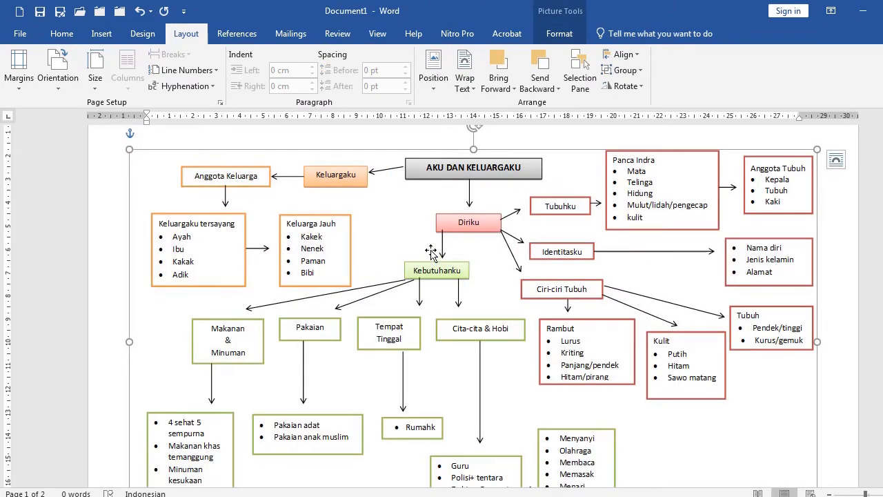
left_click_drag(447, 215, 445, 250)
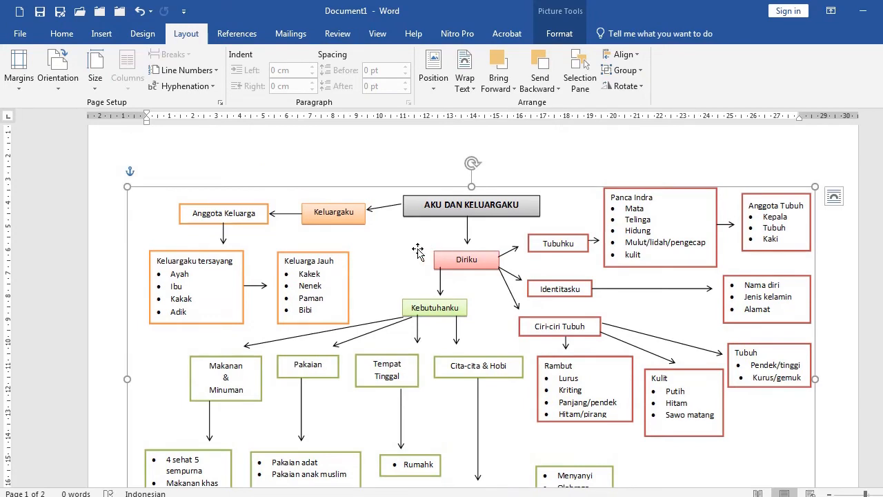
left_click(166, 141)
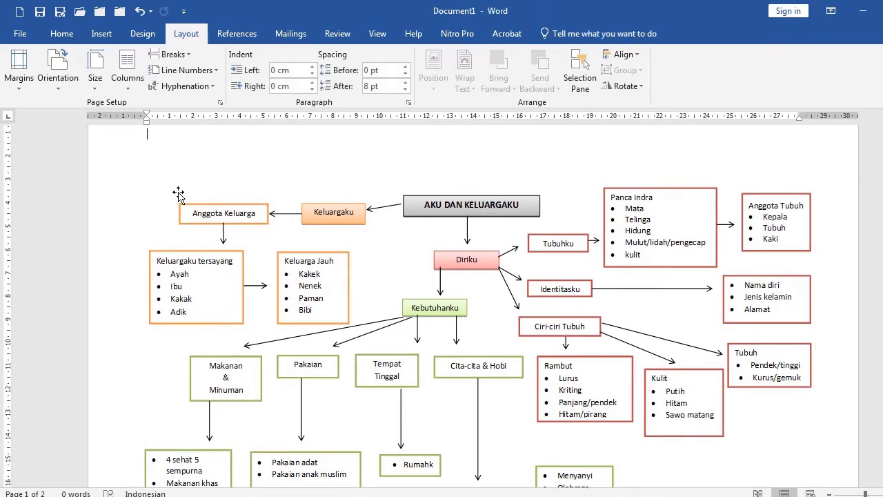
Draw a text box above the concept map and centre it over the Aku dan Keluargaku box
left_click(102, 36)
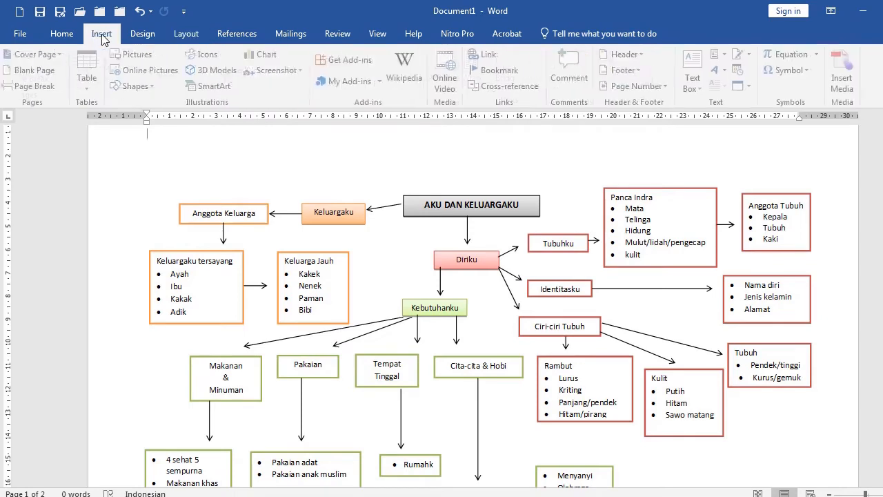
left_click(700, 82)
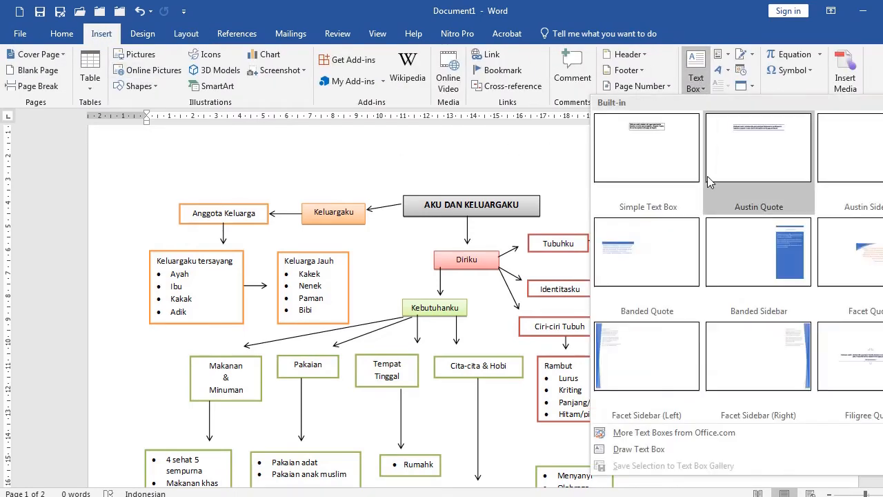
left_click(639, 449)
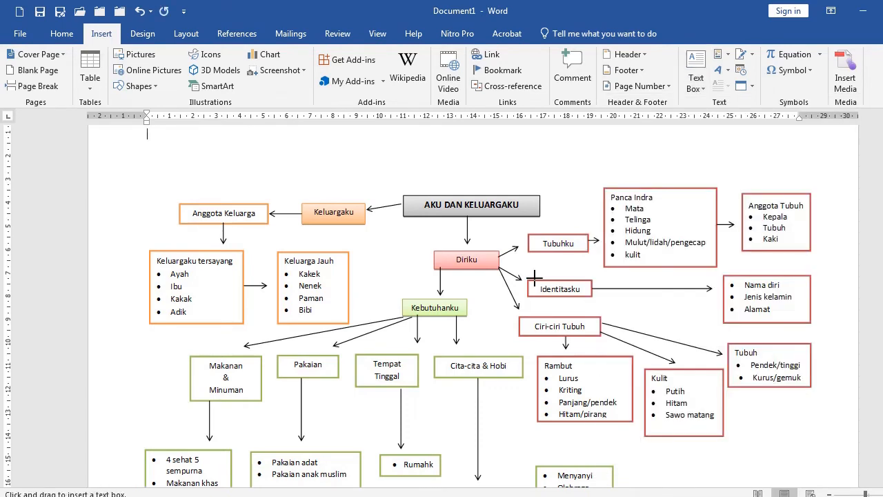
left_click_drag(306, 136, 462, 163)
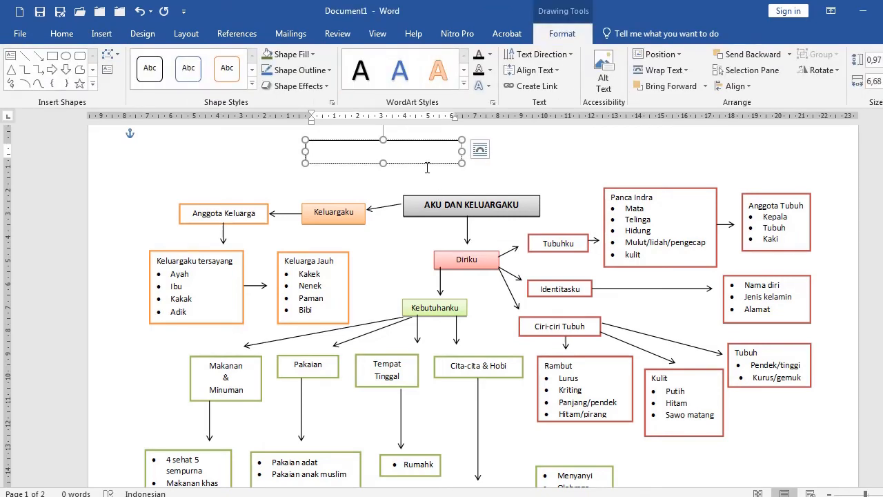
left_click_drag(432, 164, 521, 172)
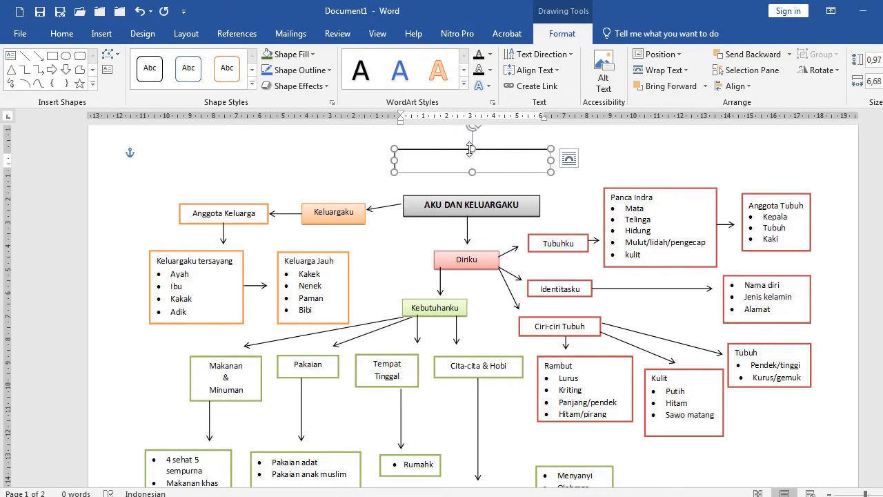